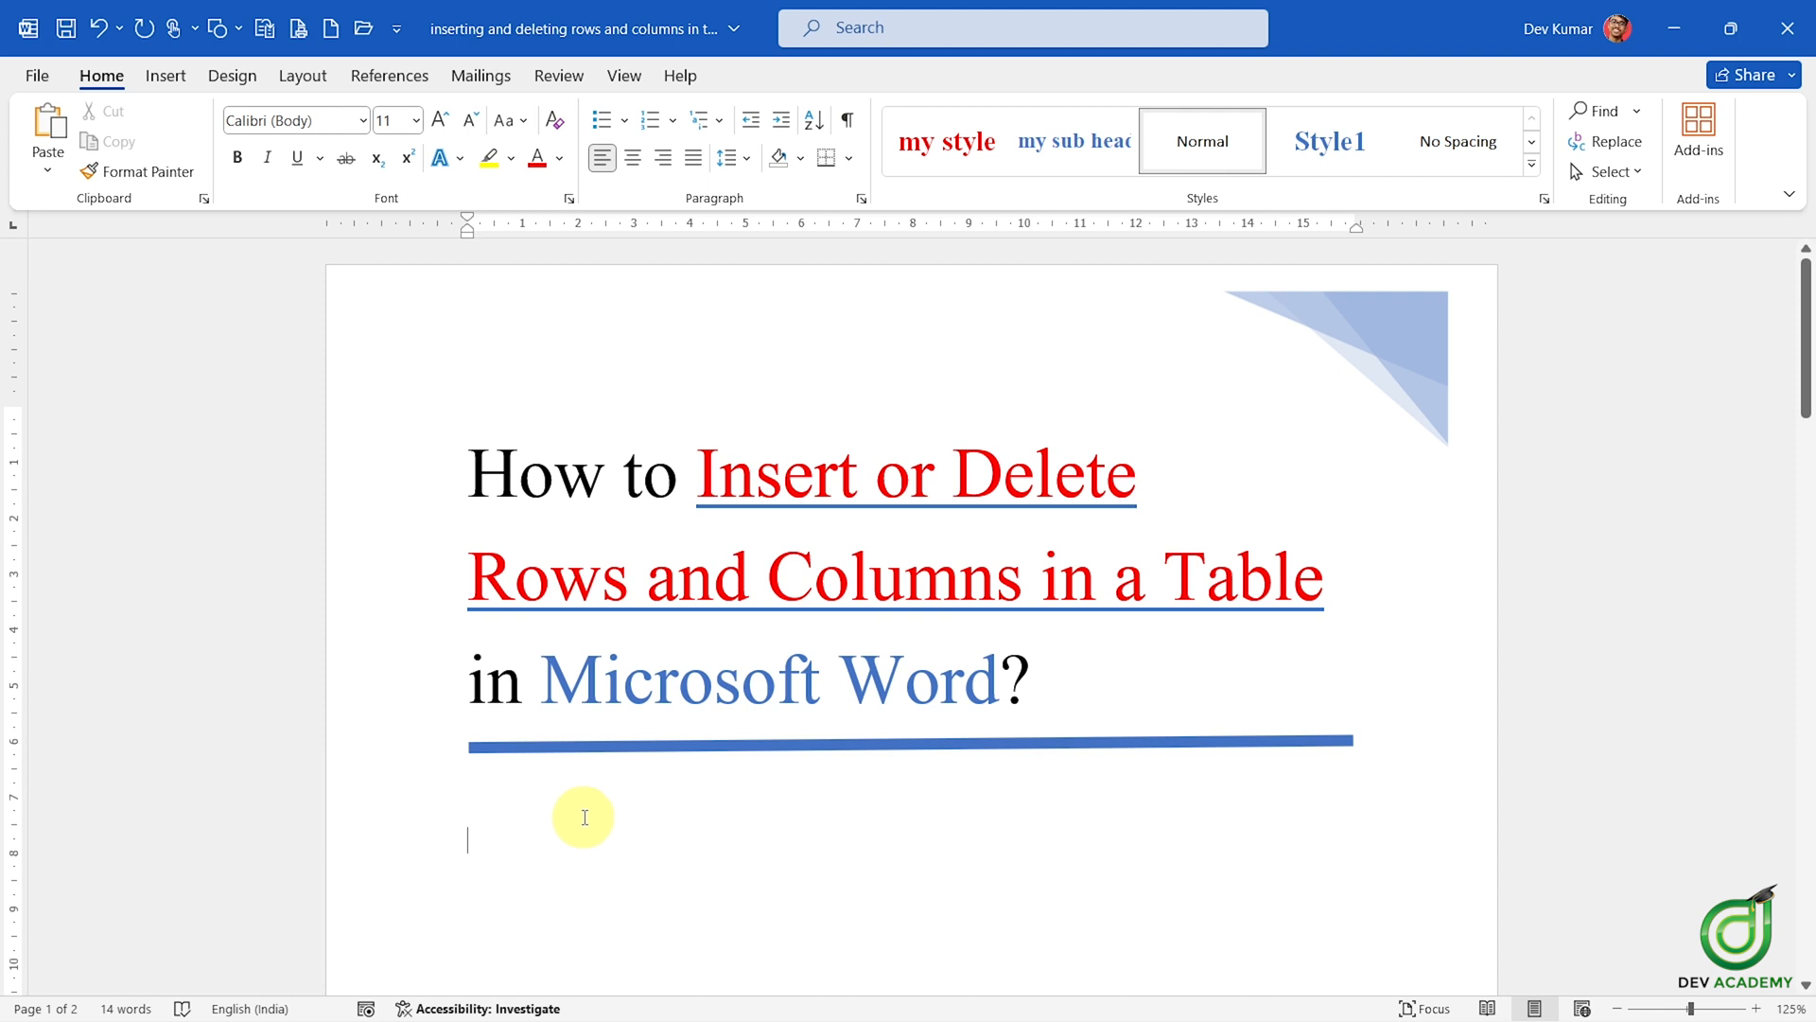
- Insert a table with 10 columns and 20 rows below the blue line under the title
left_click(166, 76)
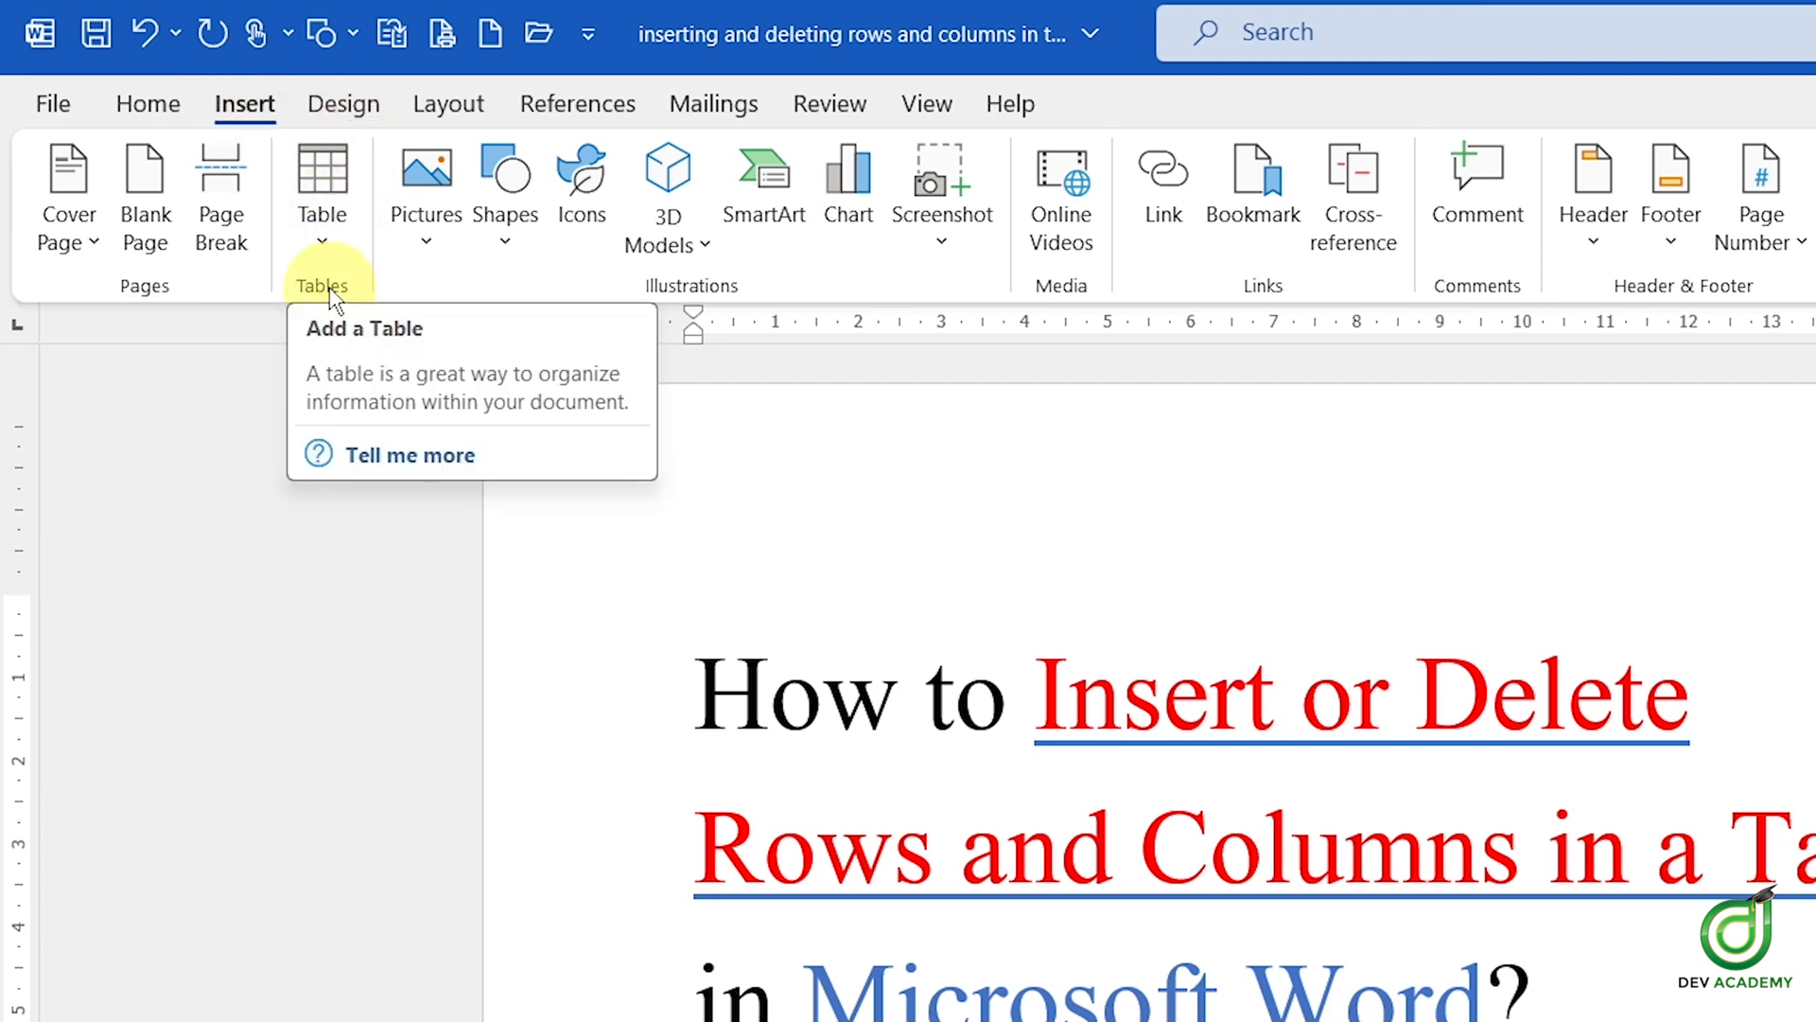
left_click(322, 236)
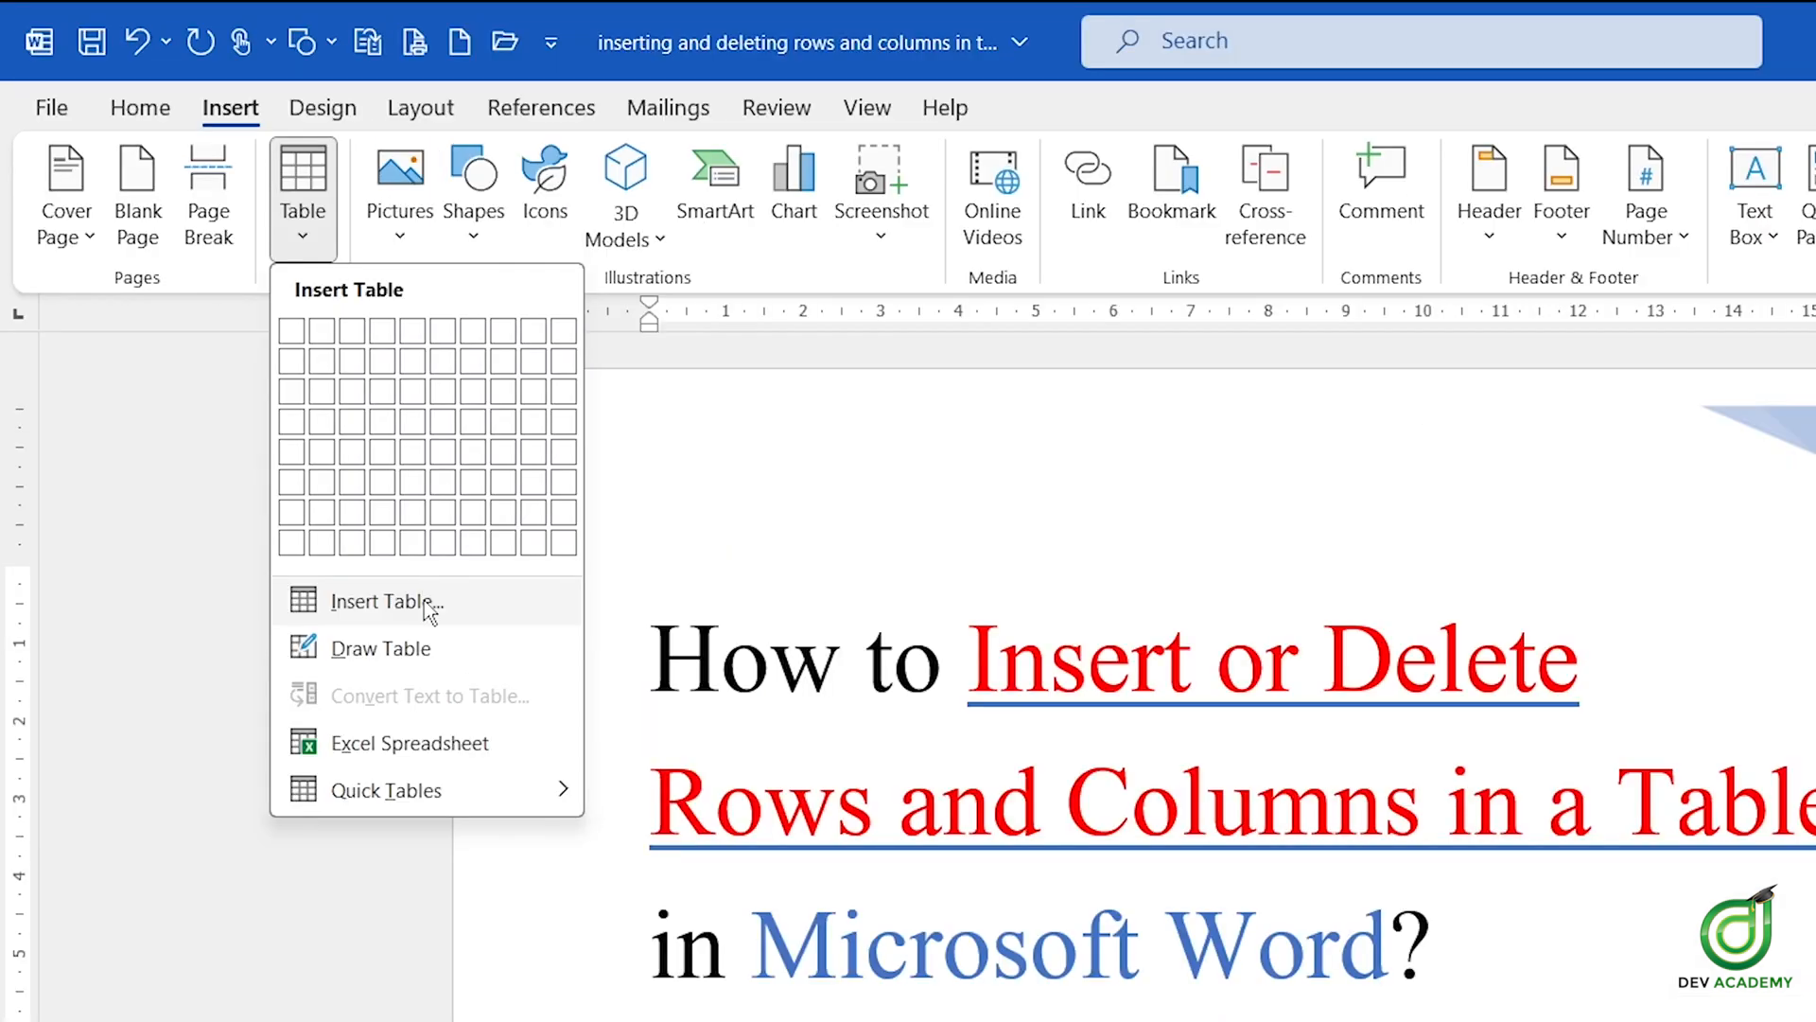
left_click(427, 610)
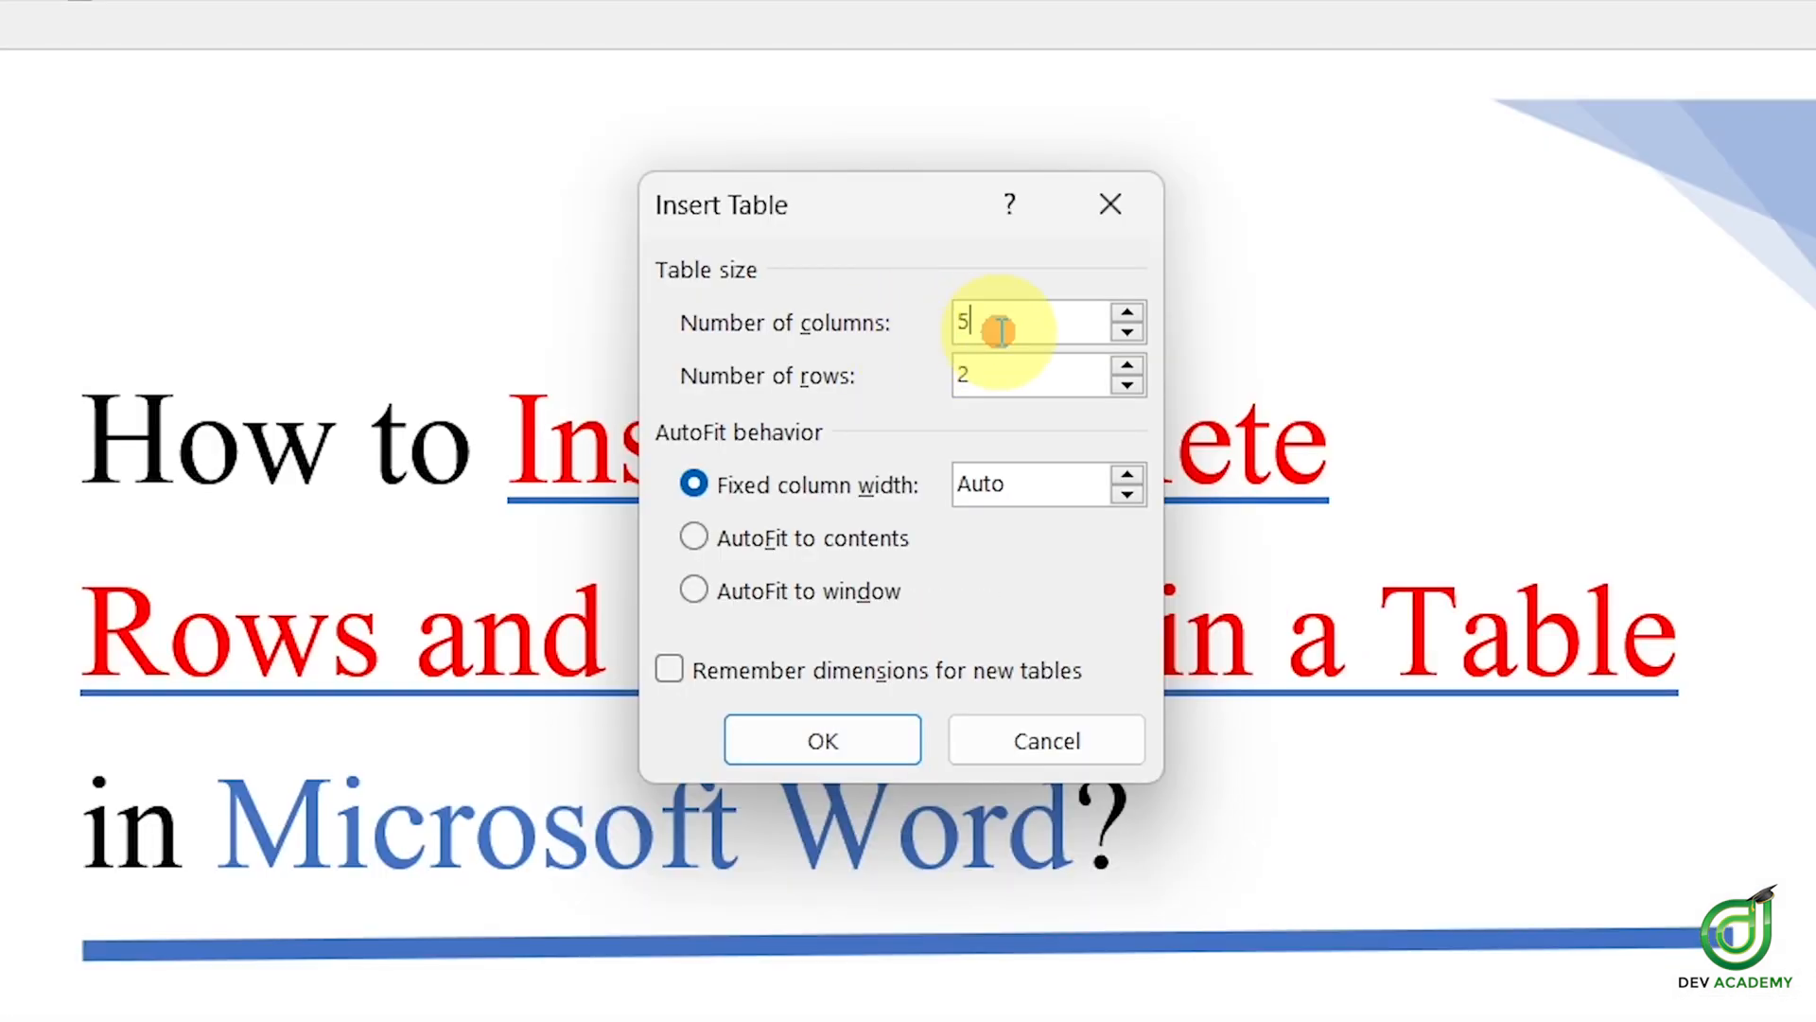
left_click_drag(1000, 331, 954, 333)
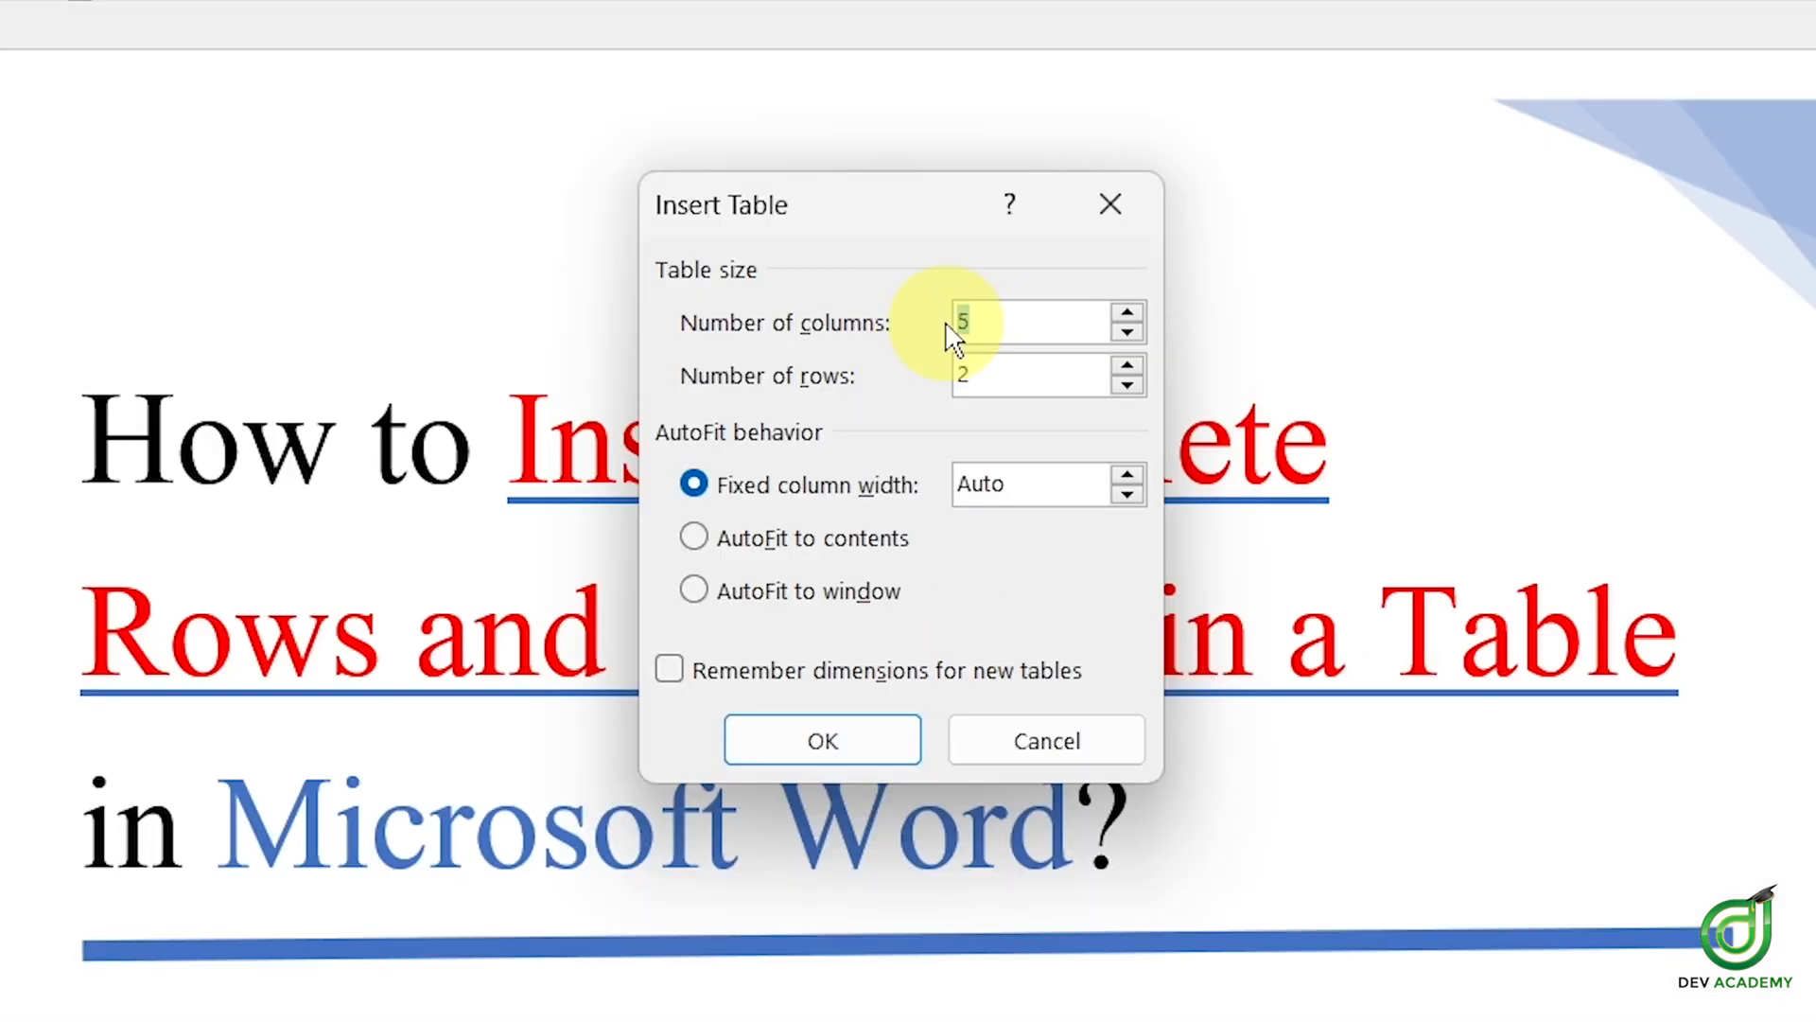
type("10")
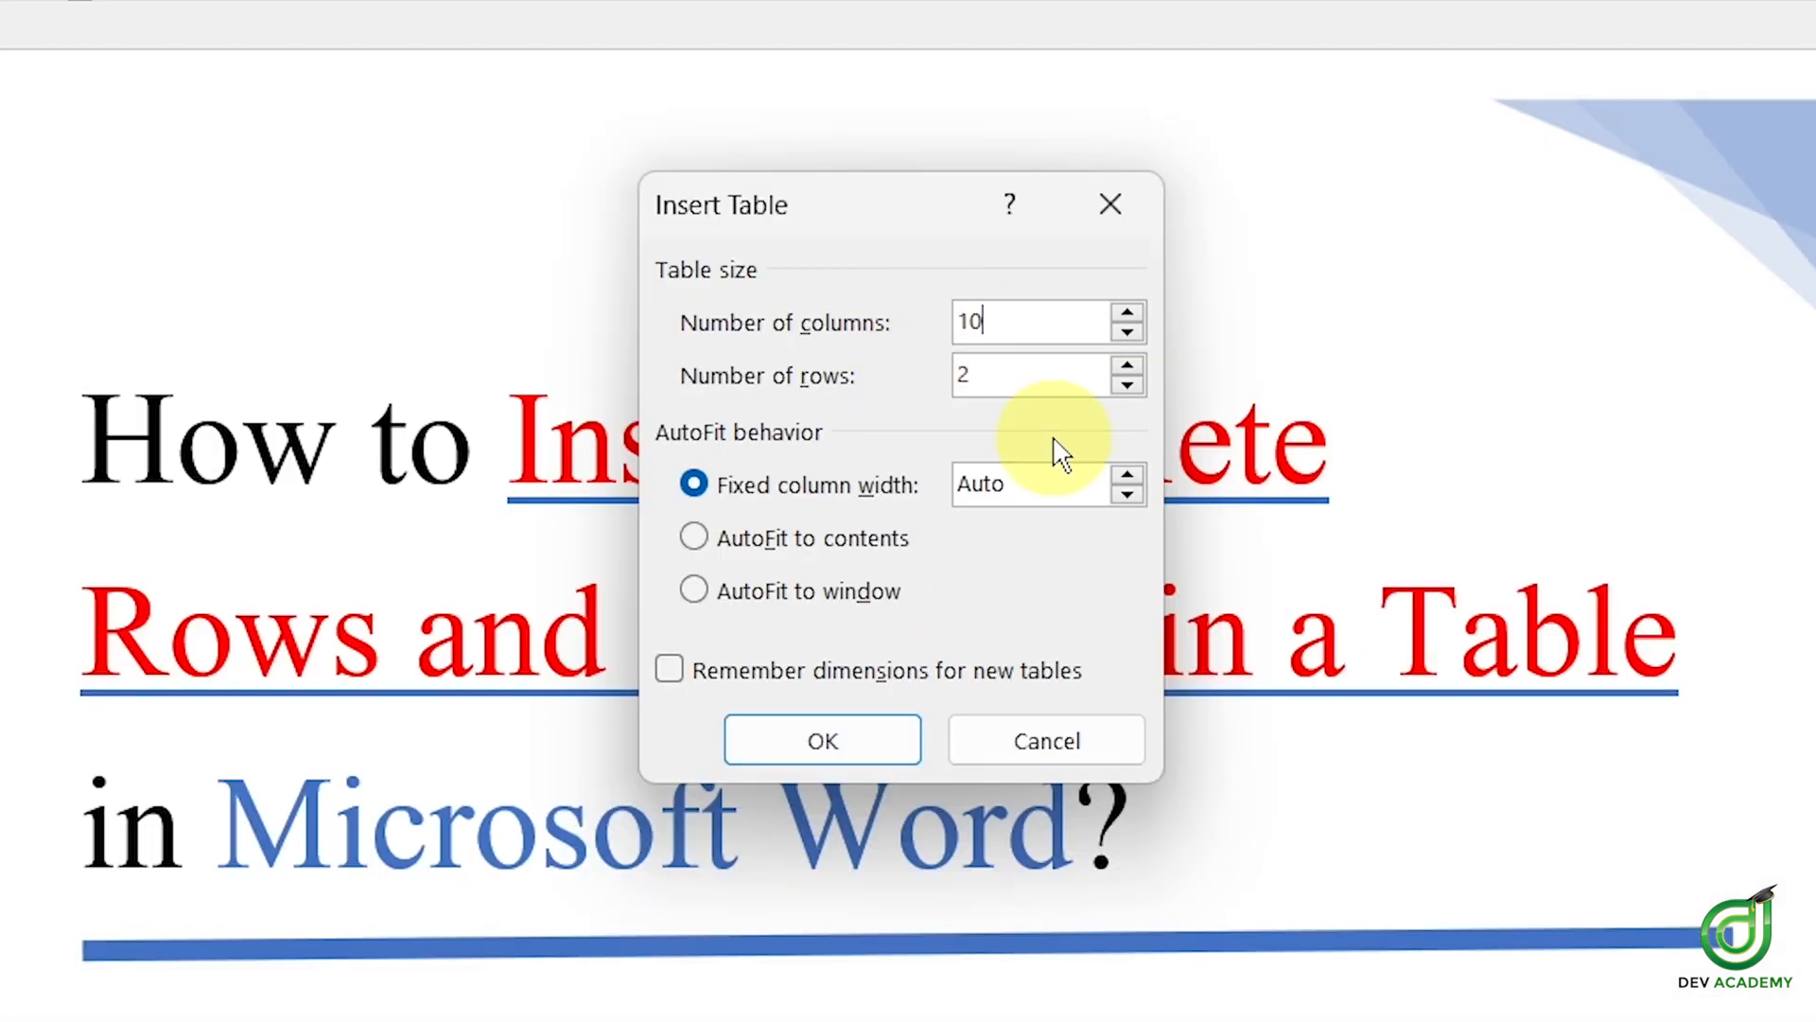
left_click_drag(1034, 374, 932, 383)
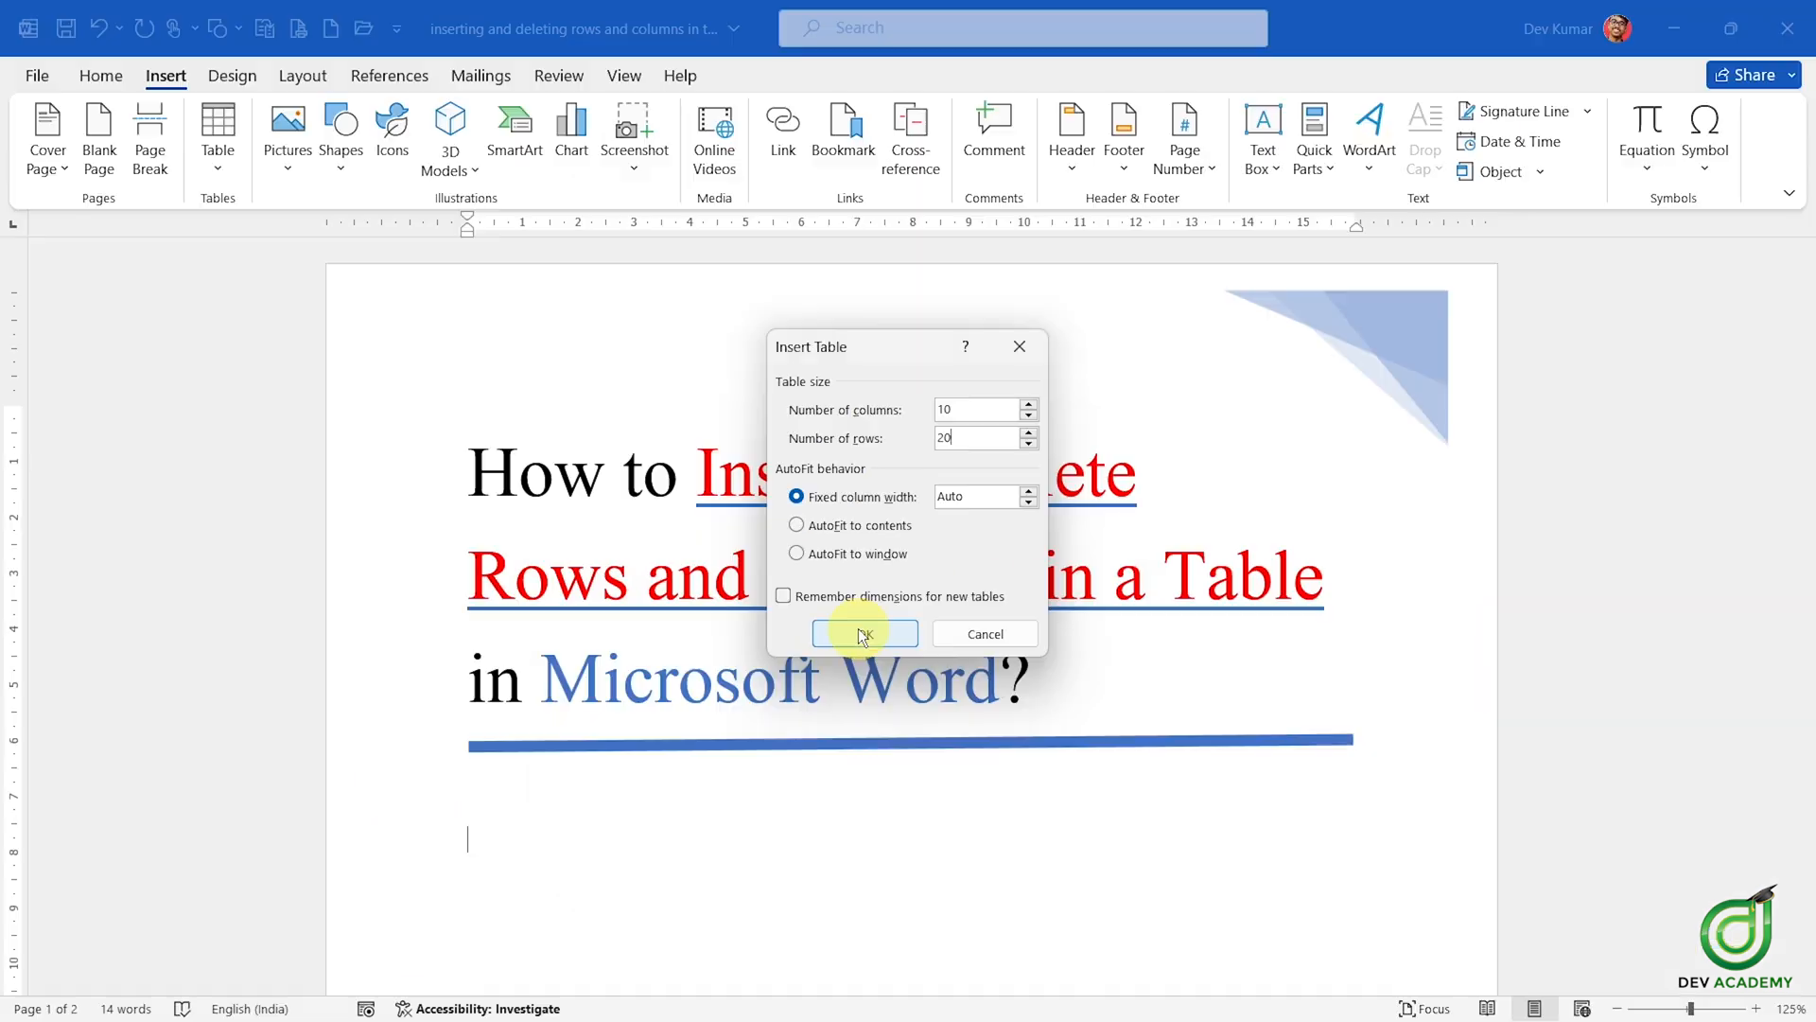
left_click(822, 740)
- Examine the table's extent across its columns and rows, checking cells in the first and last rows
scroll(864, 757, "down", 4)
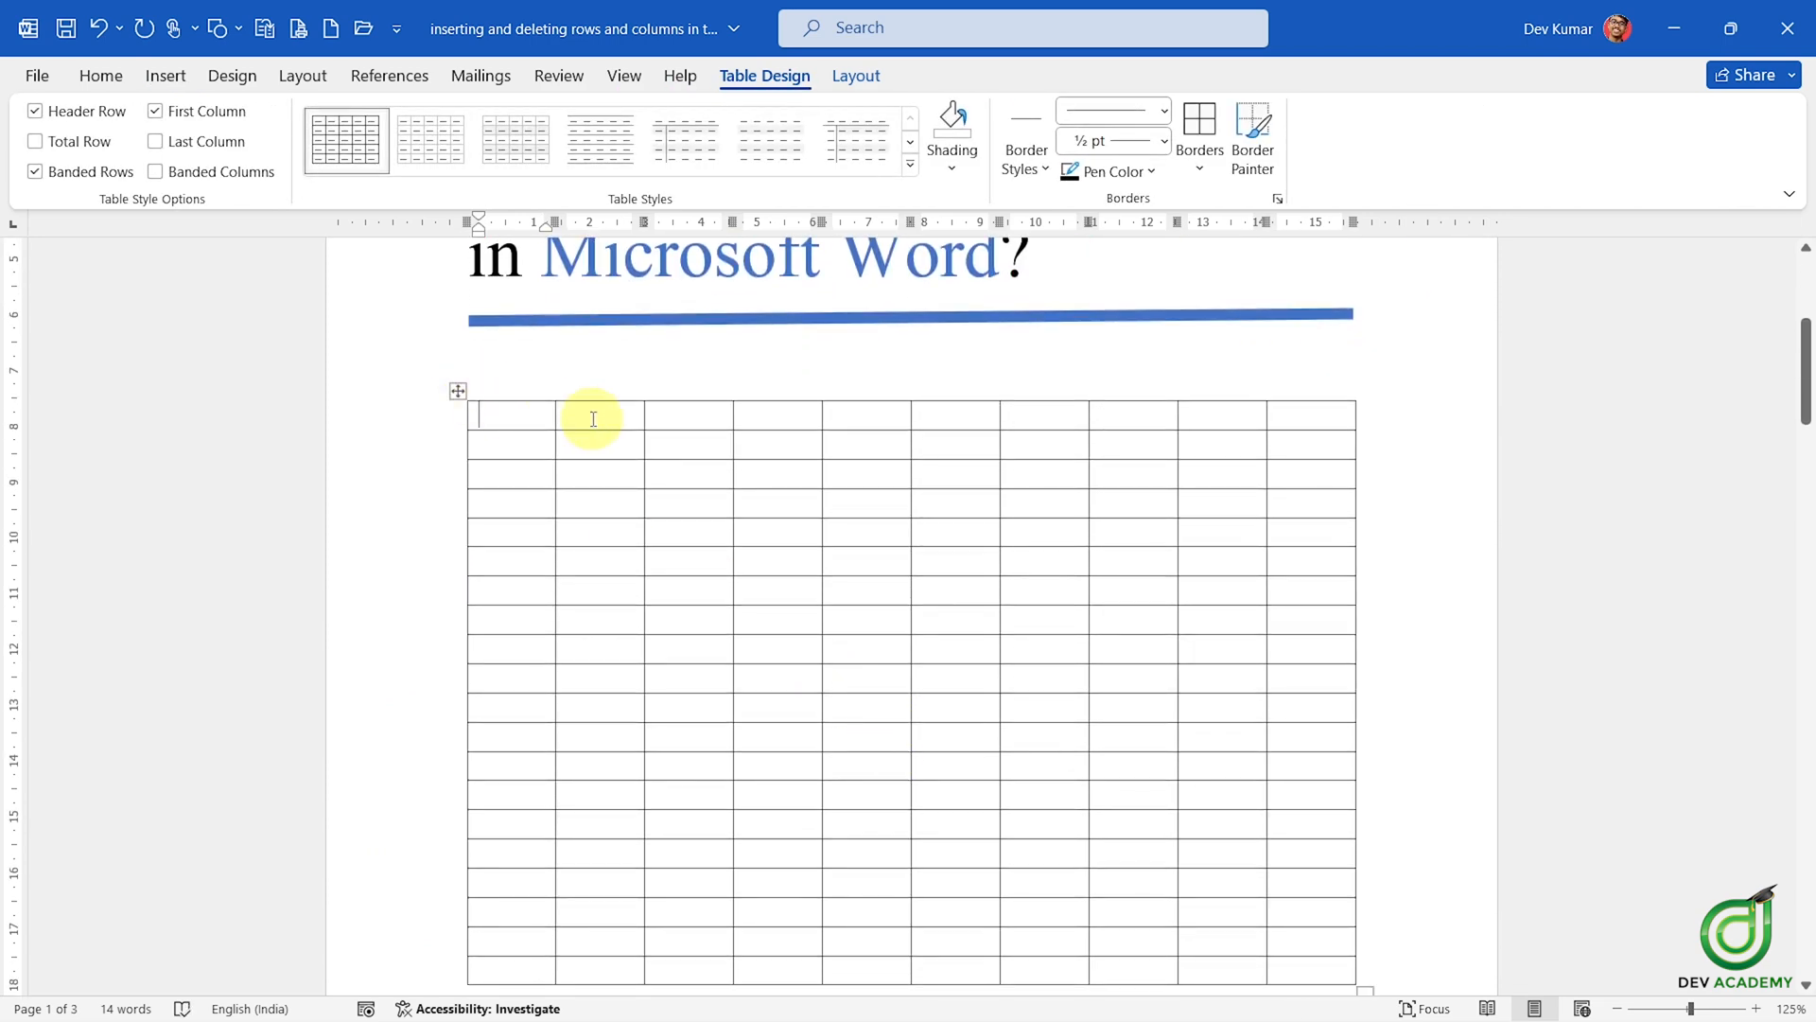
scroll(596, 414, "up", 5)
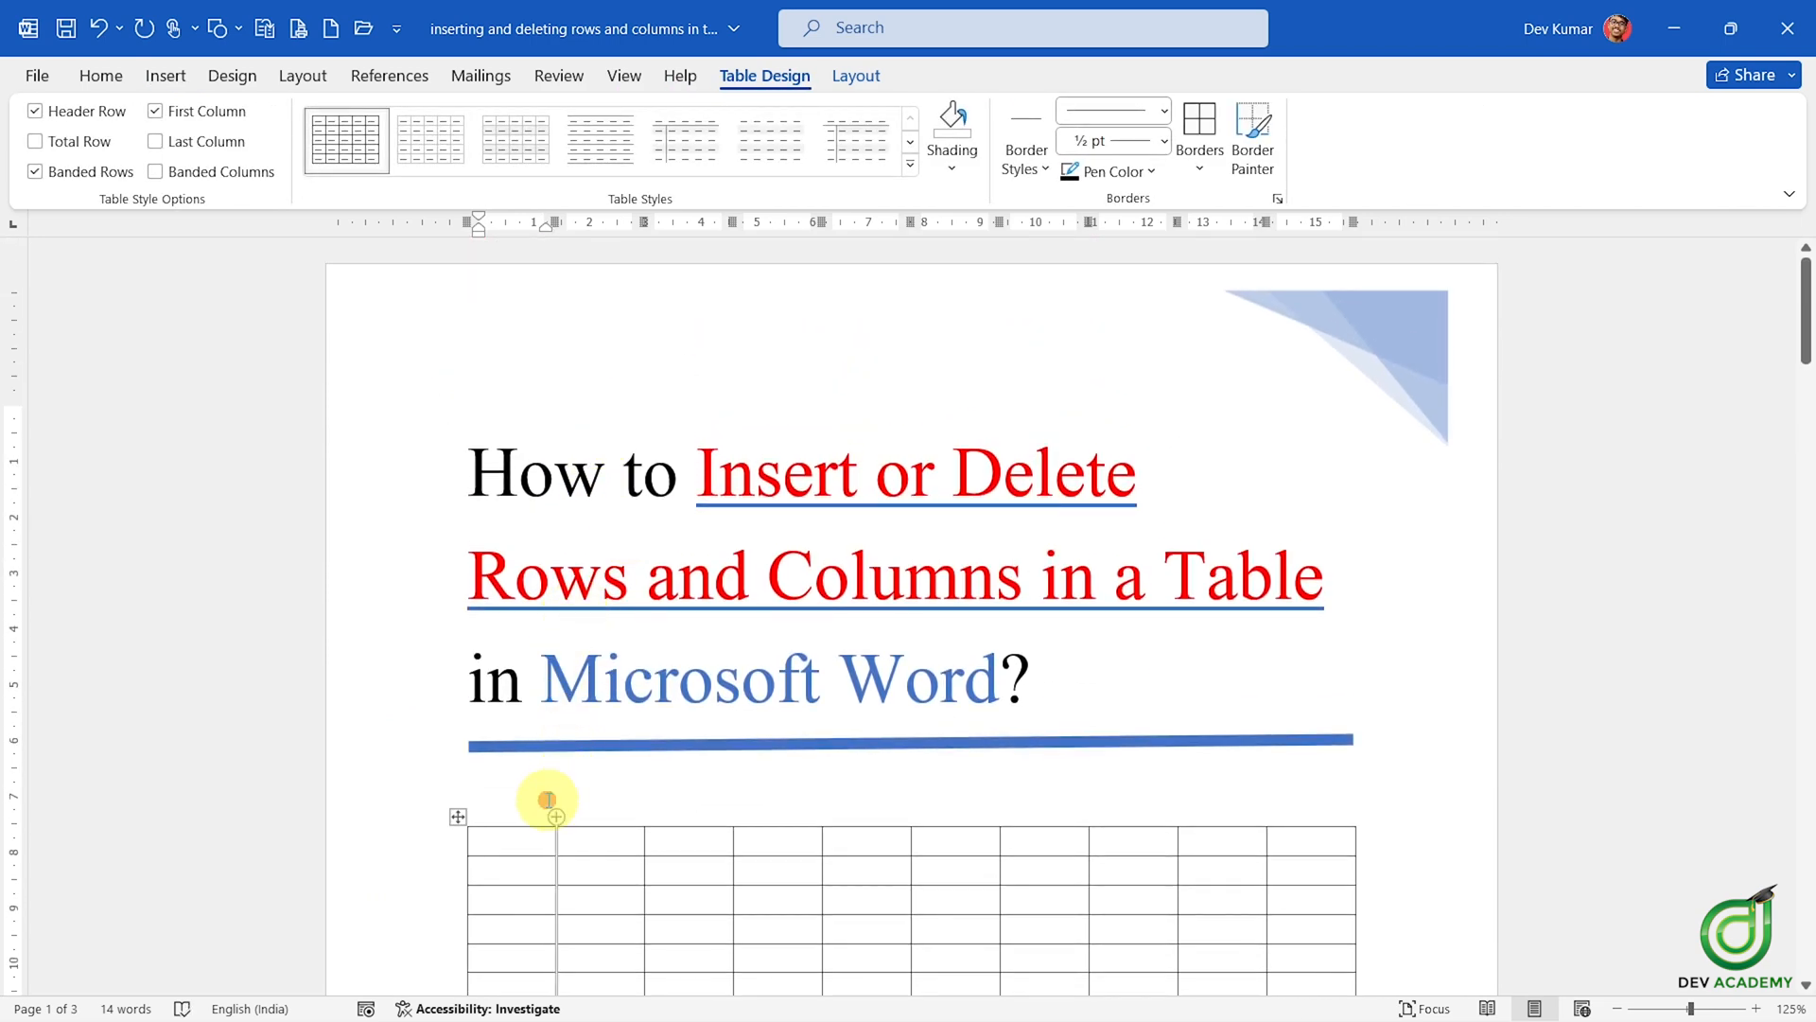
left_click(545, 798)
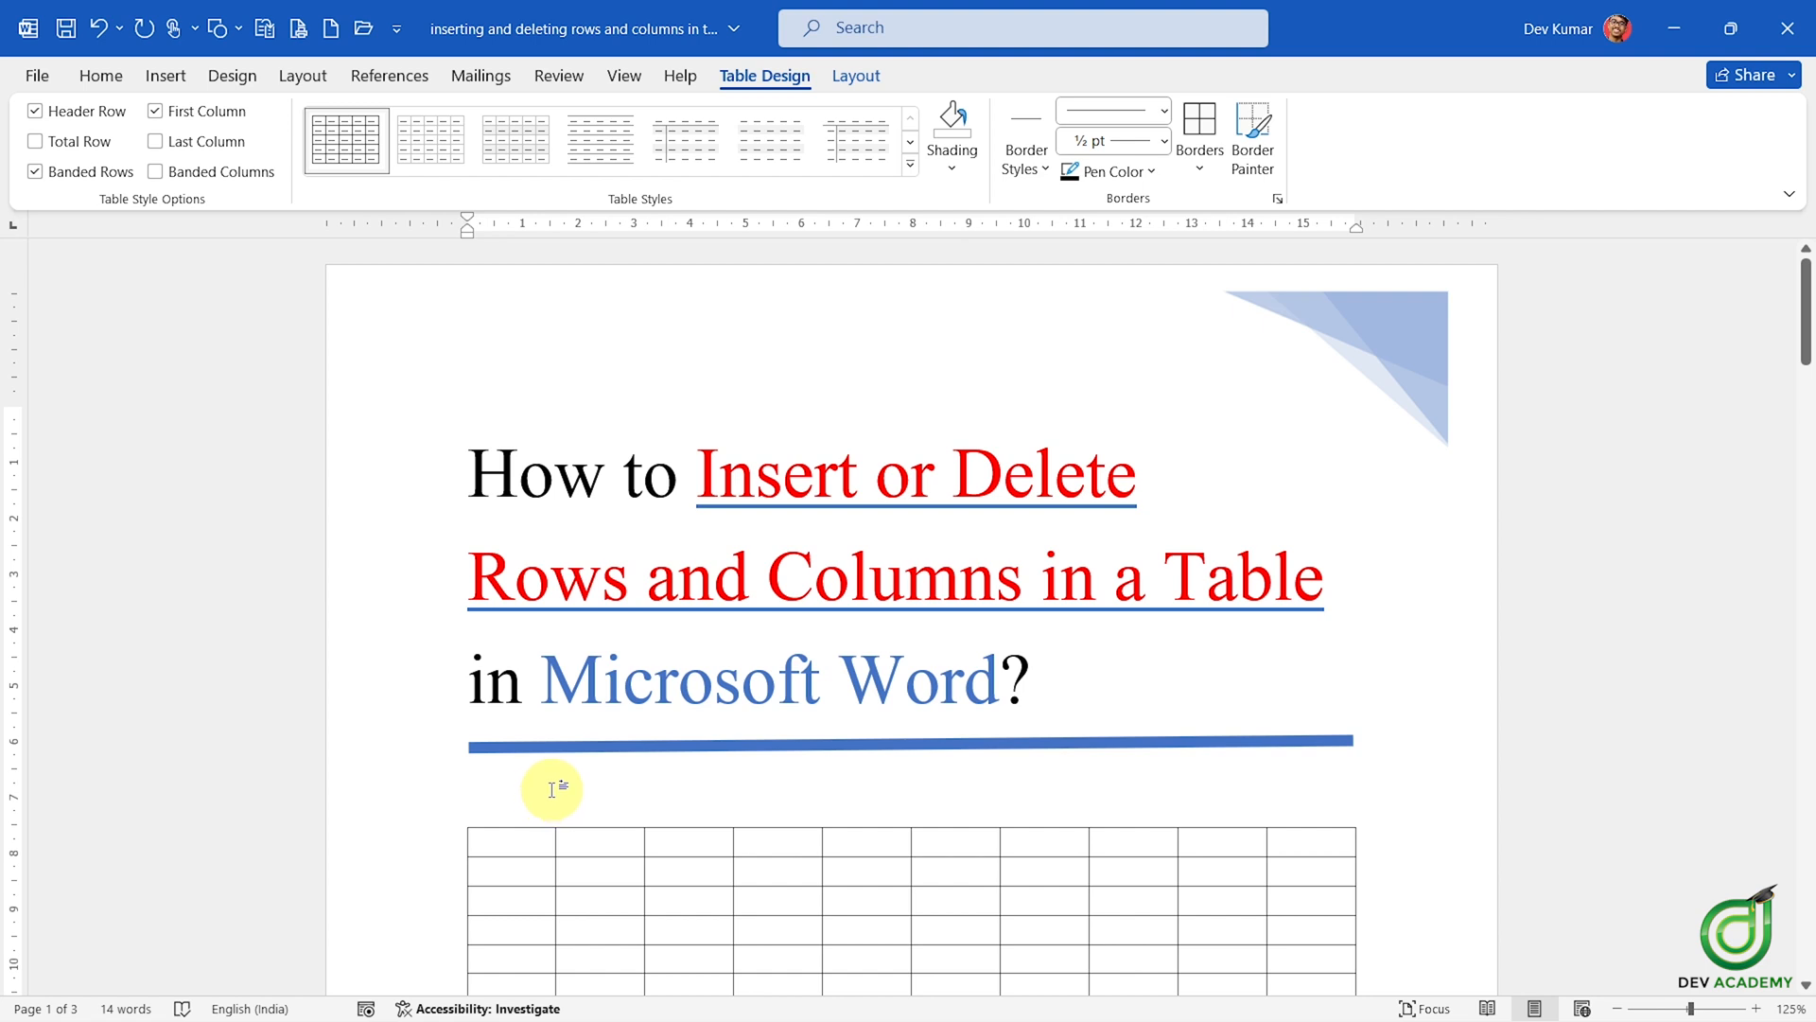
scroll(637, 819, "down", 5)
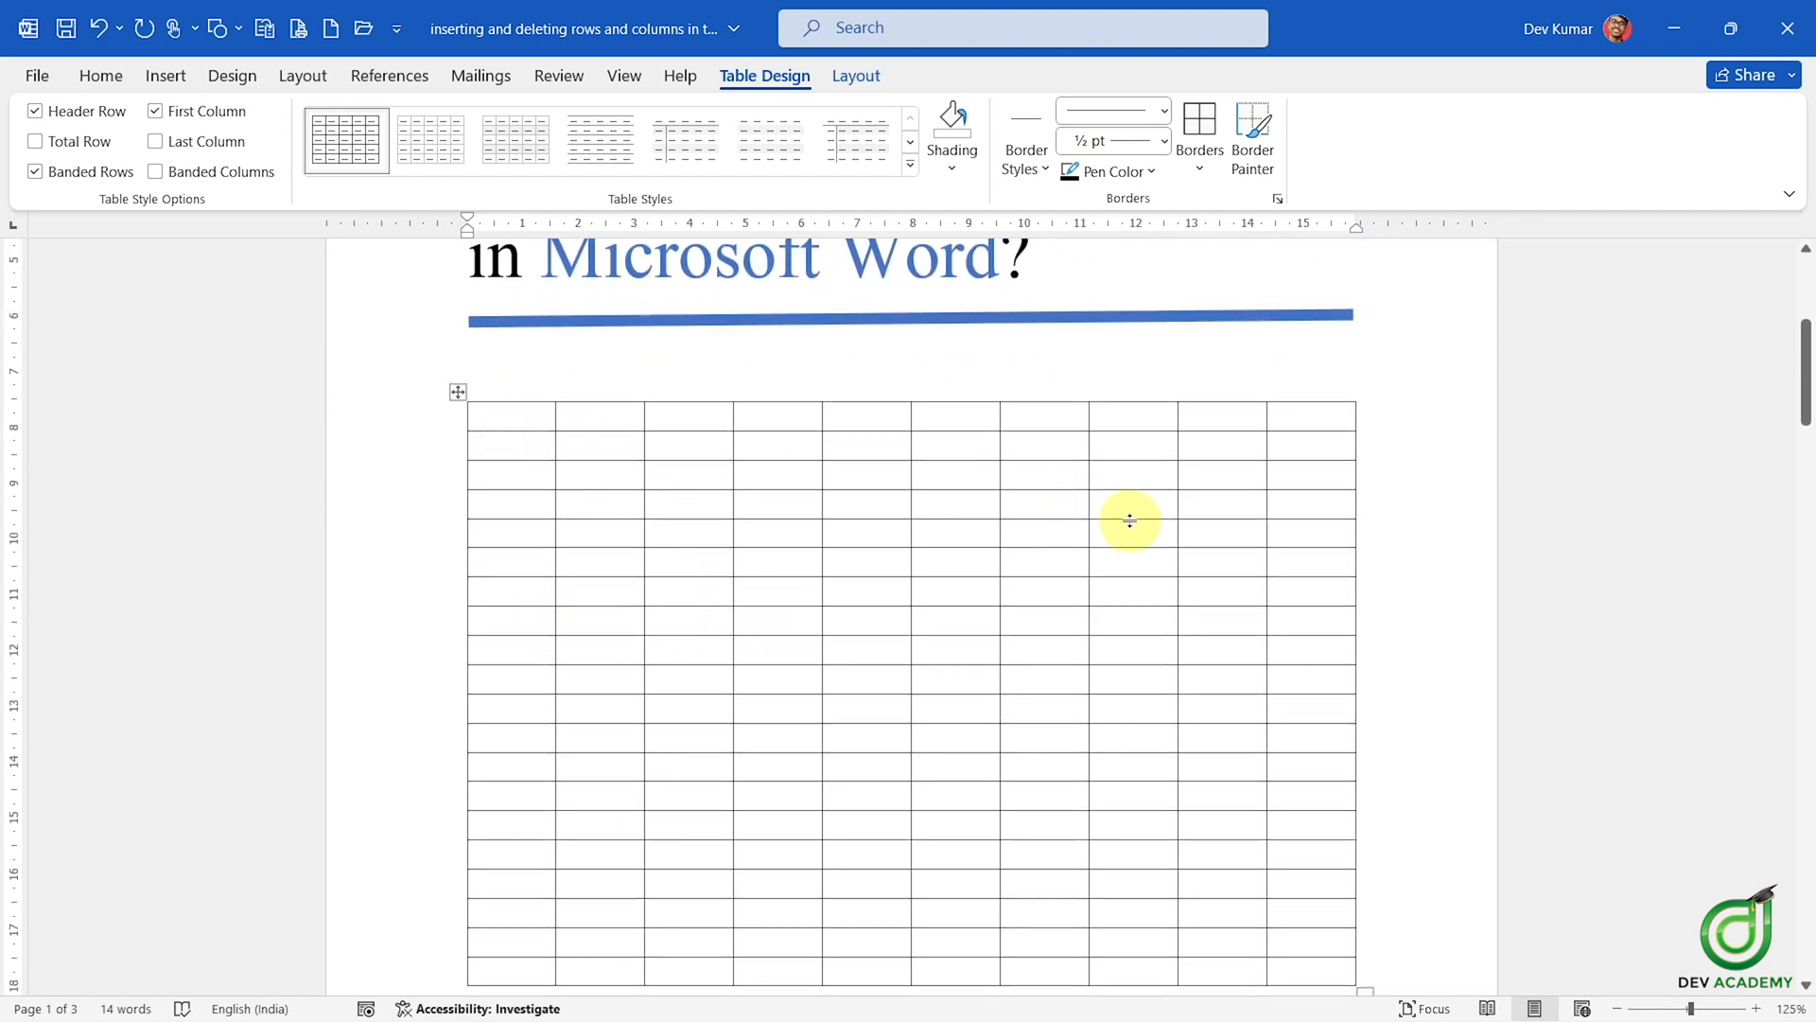
left_click(856, 426)
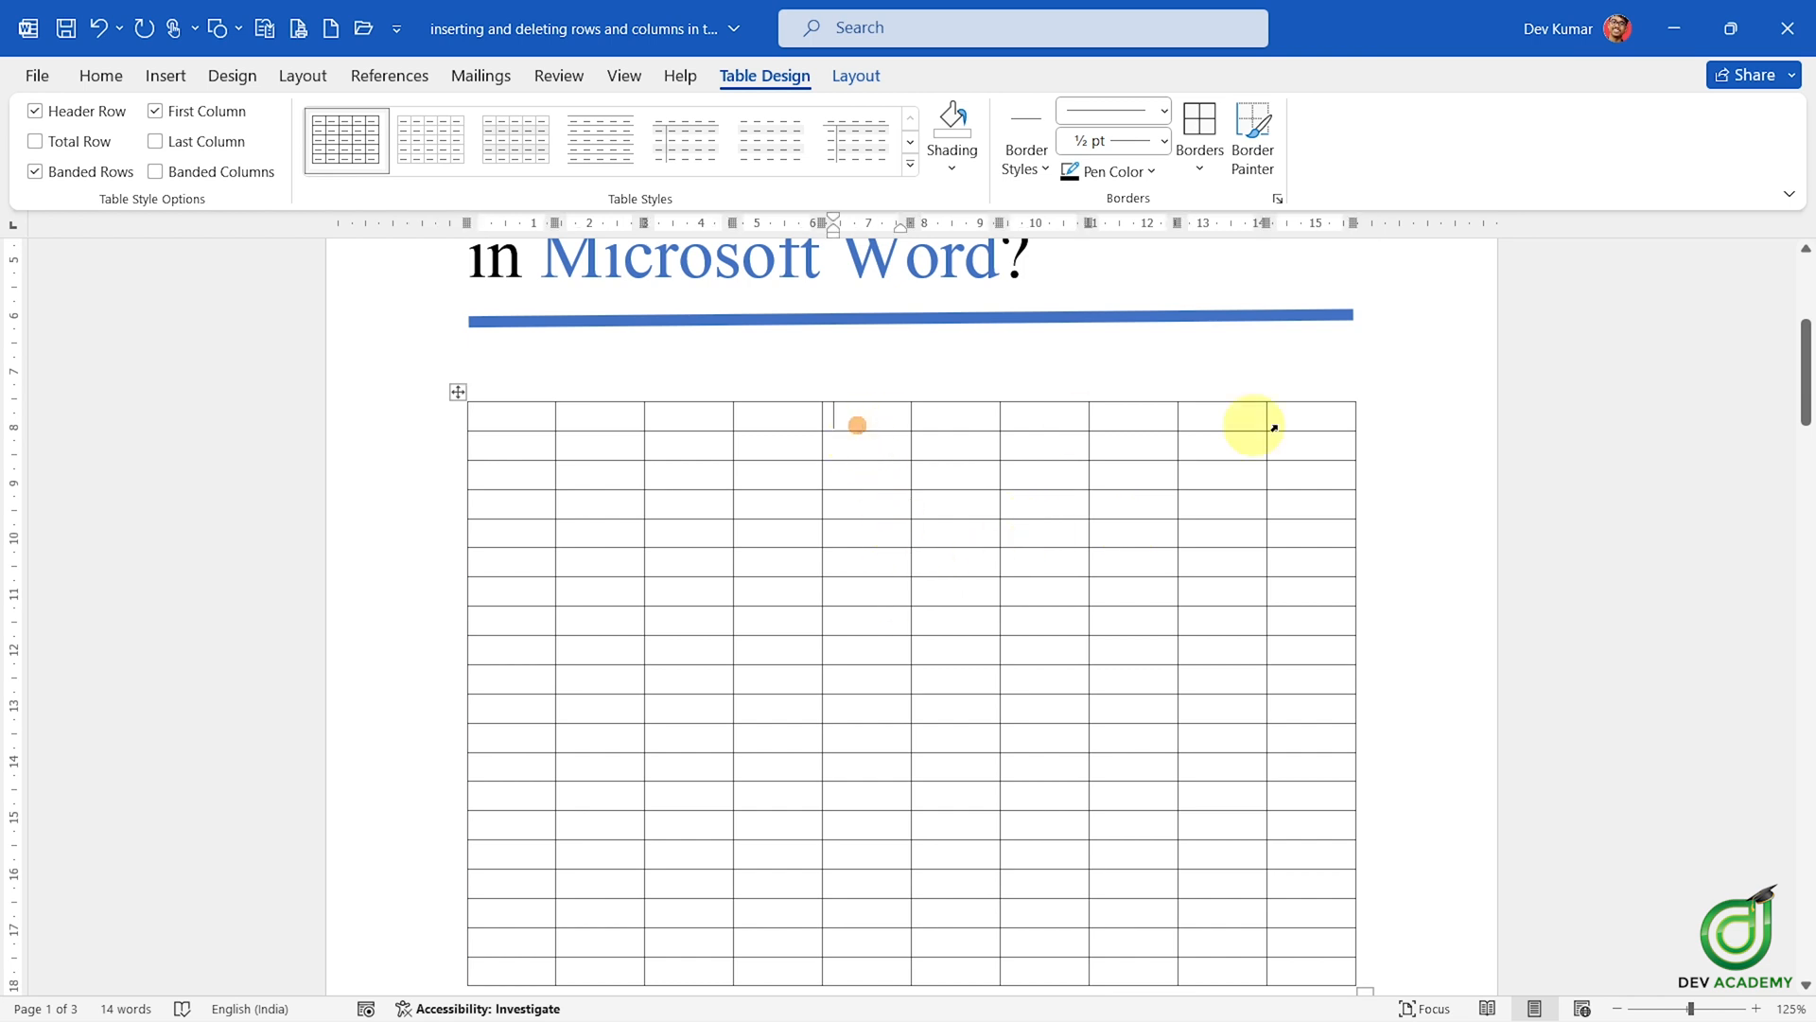
left_click(1318, 420)
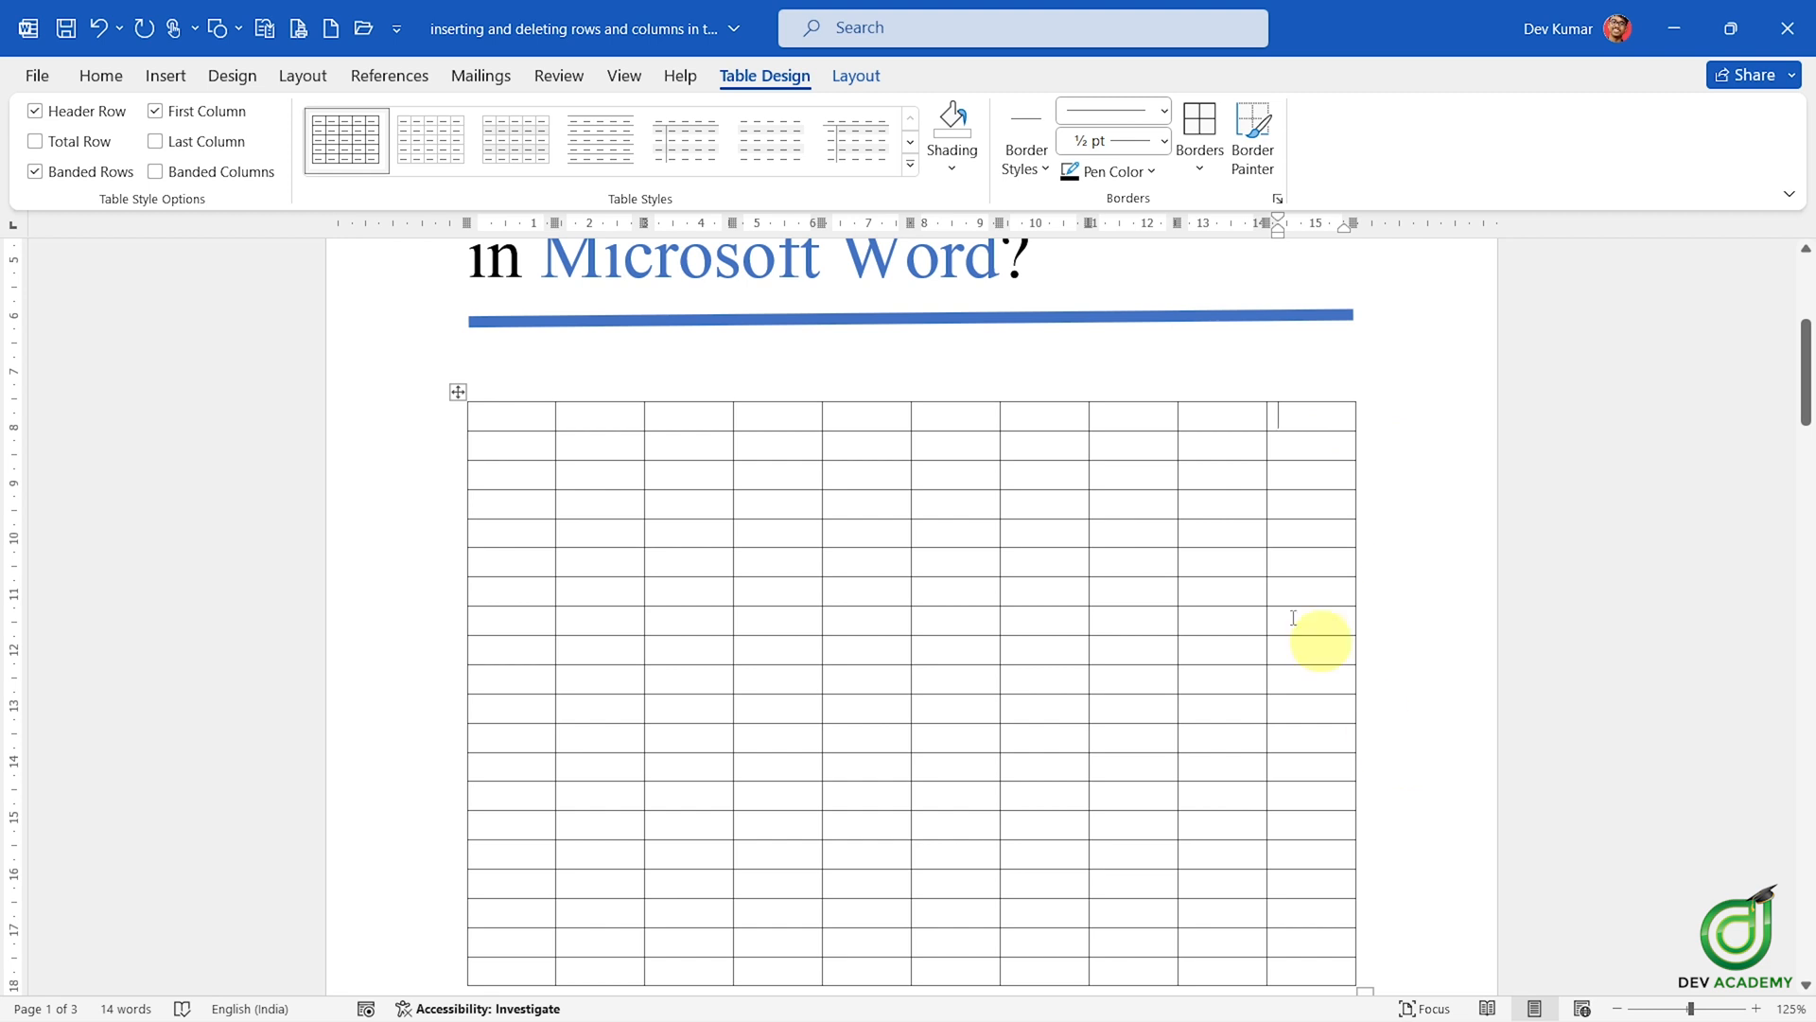
scroll(850, 787, "down", 5)
left_click(546, 689)
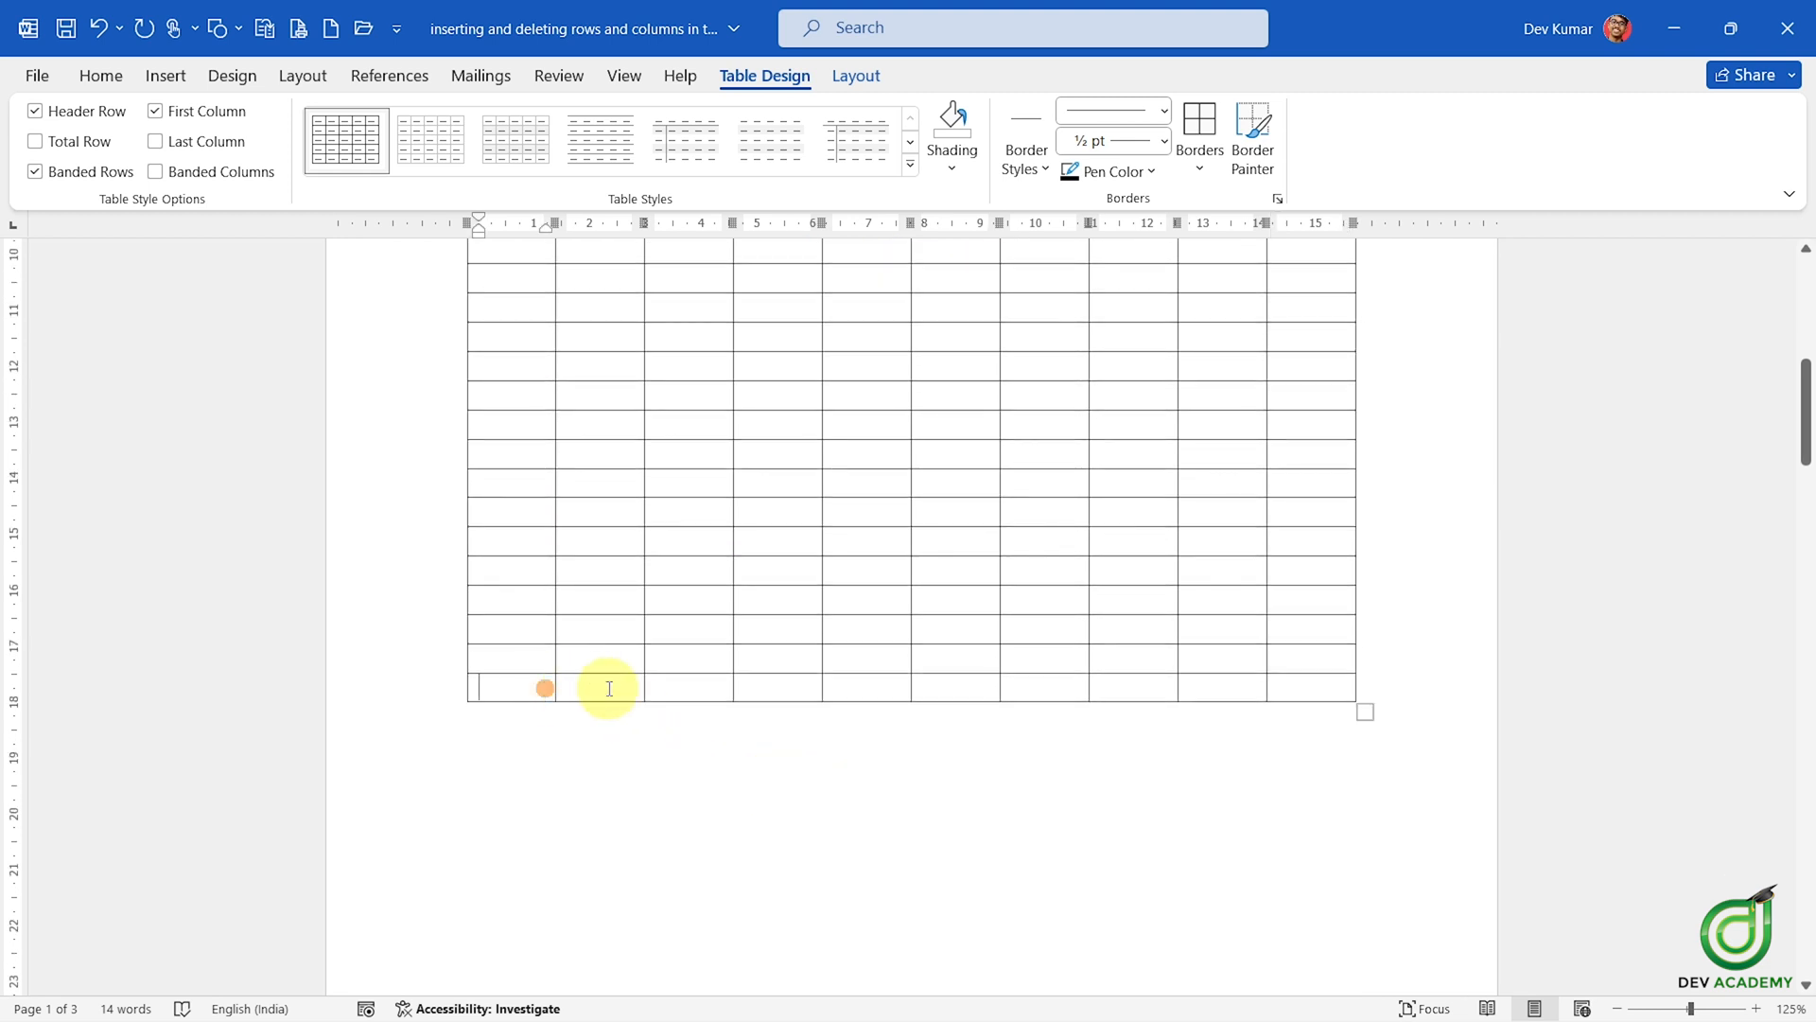
scroll(734, 697, "up", 3)
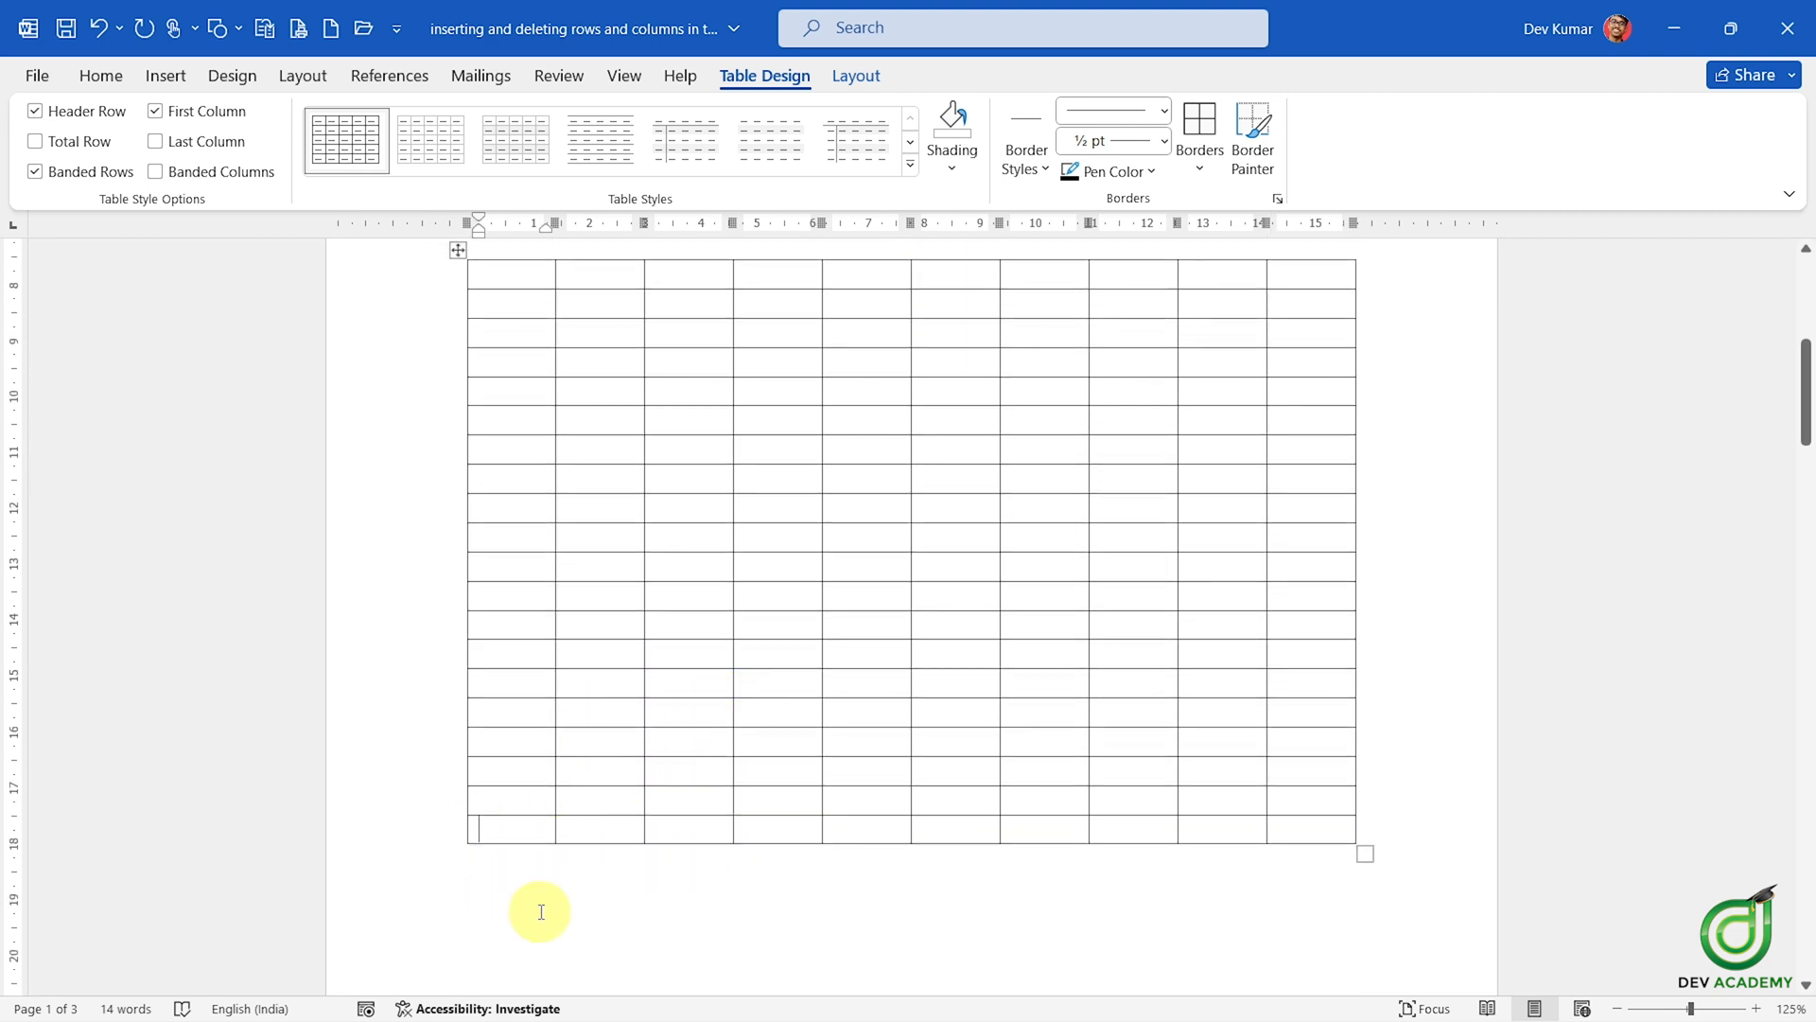
scroll(1094, 786, "up", 6)
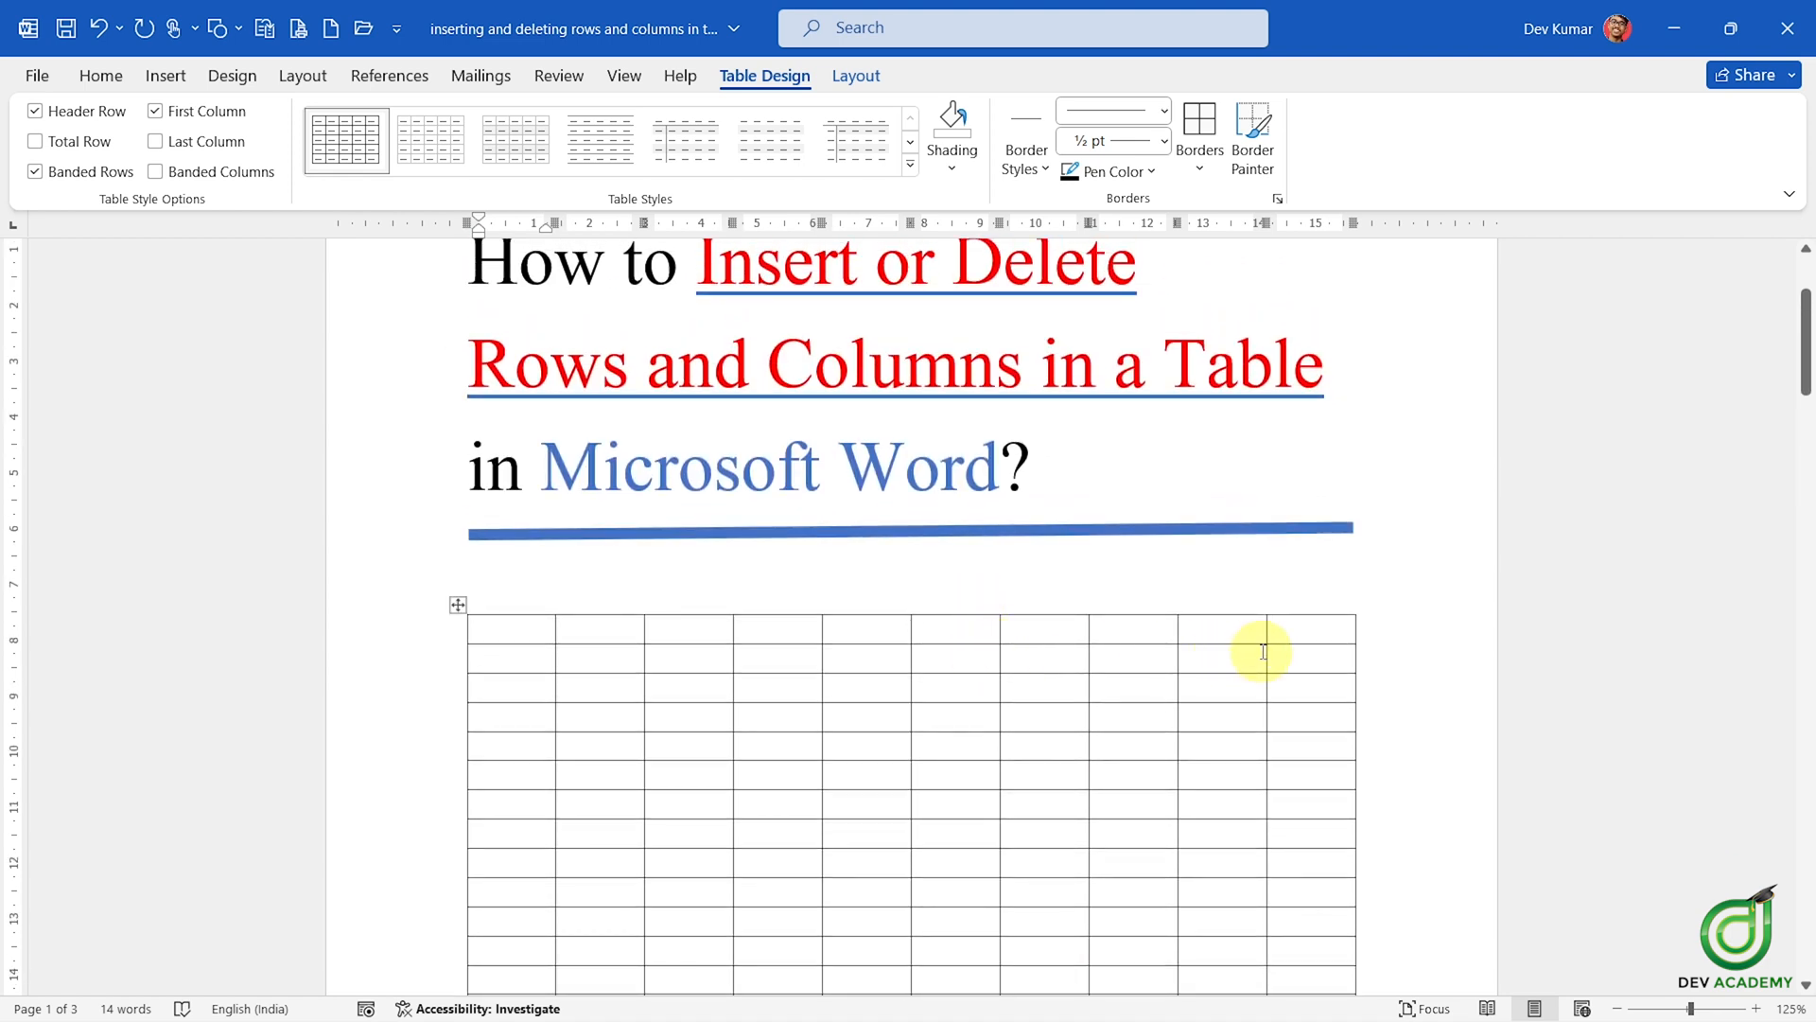
left_click(1323, 633)
scroll(1249, 694, "down", 4)
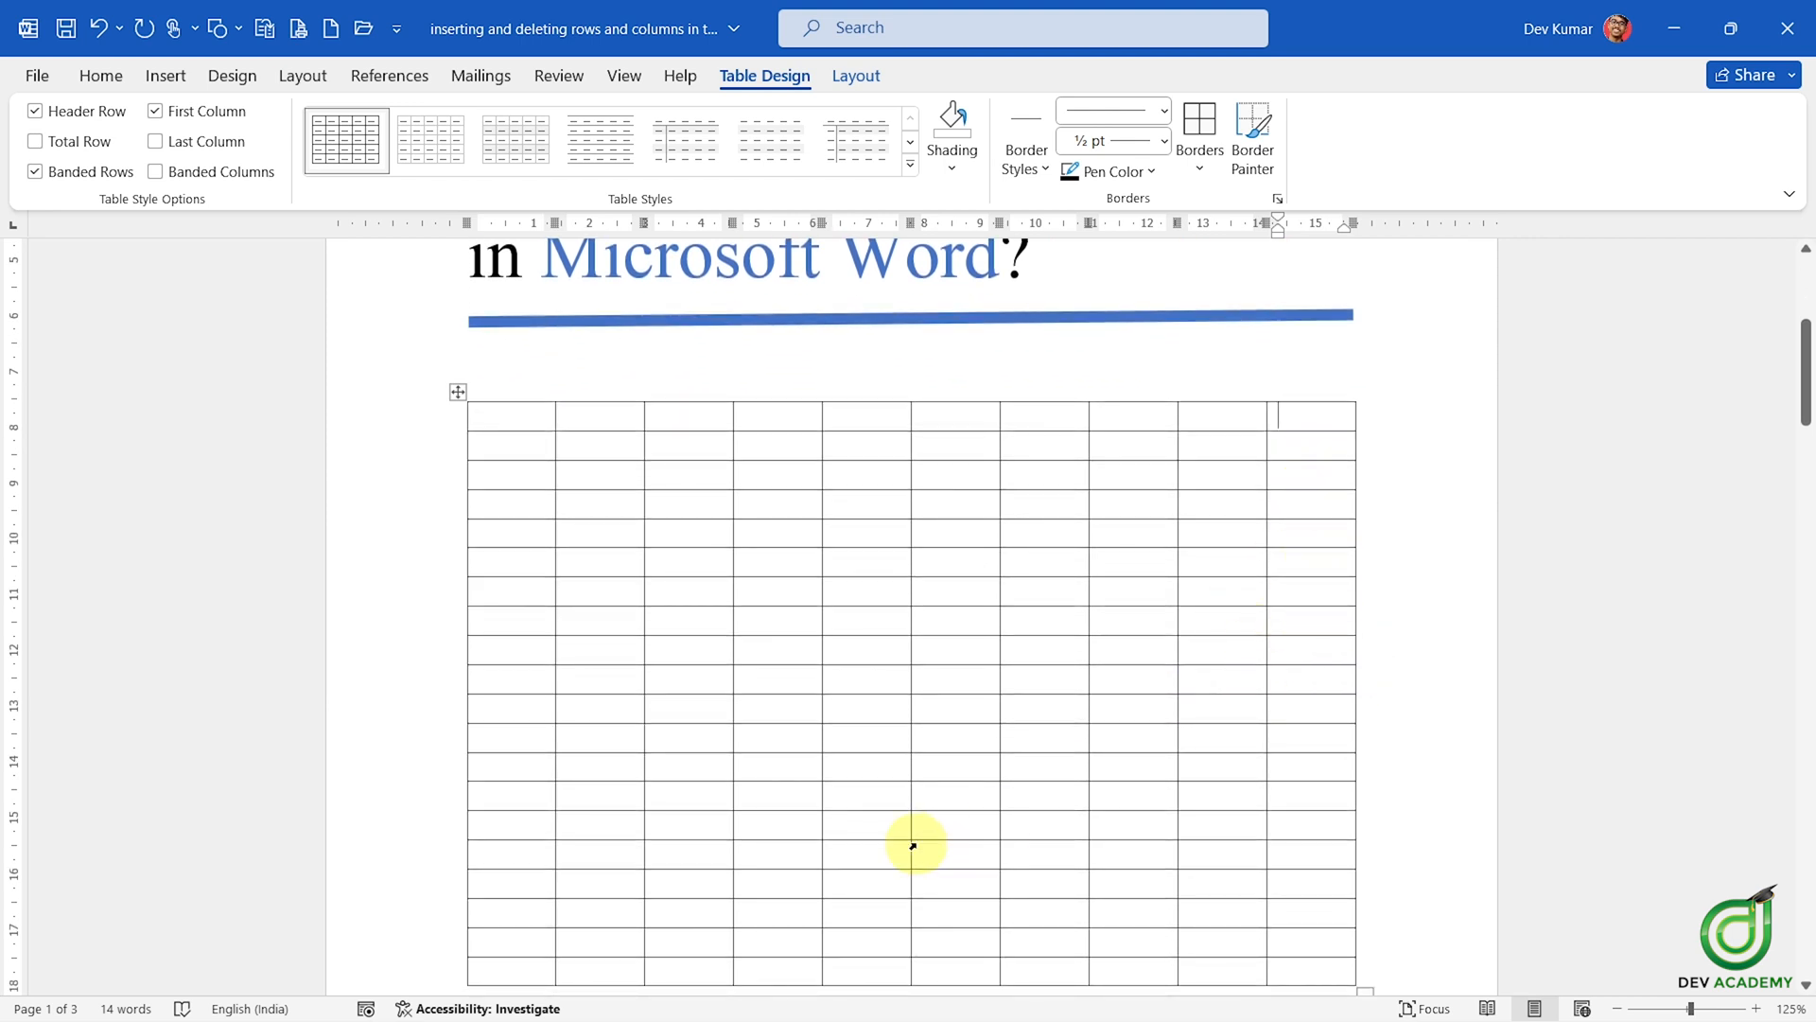
scroll(916, 843, "down", 3)
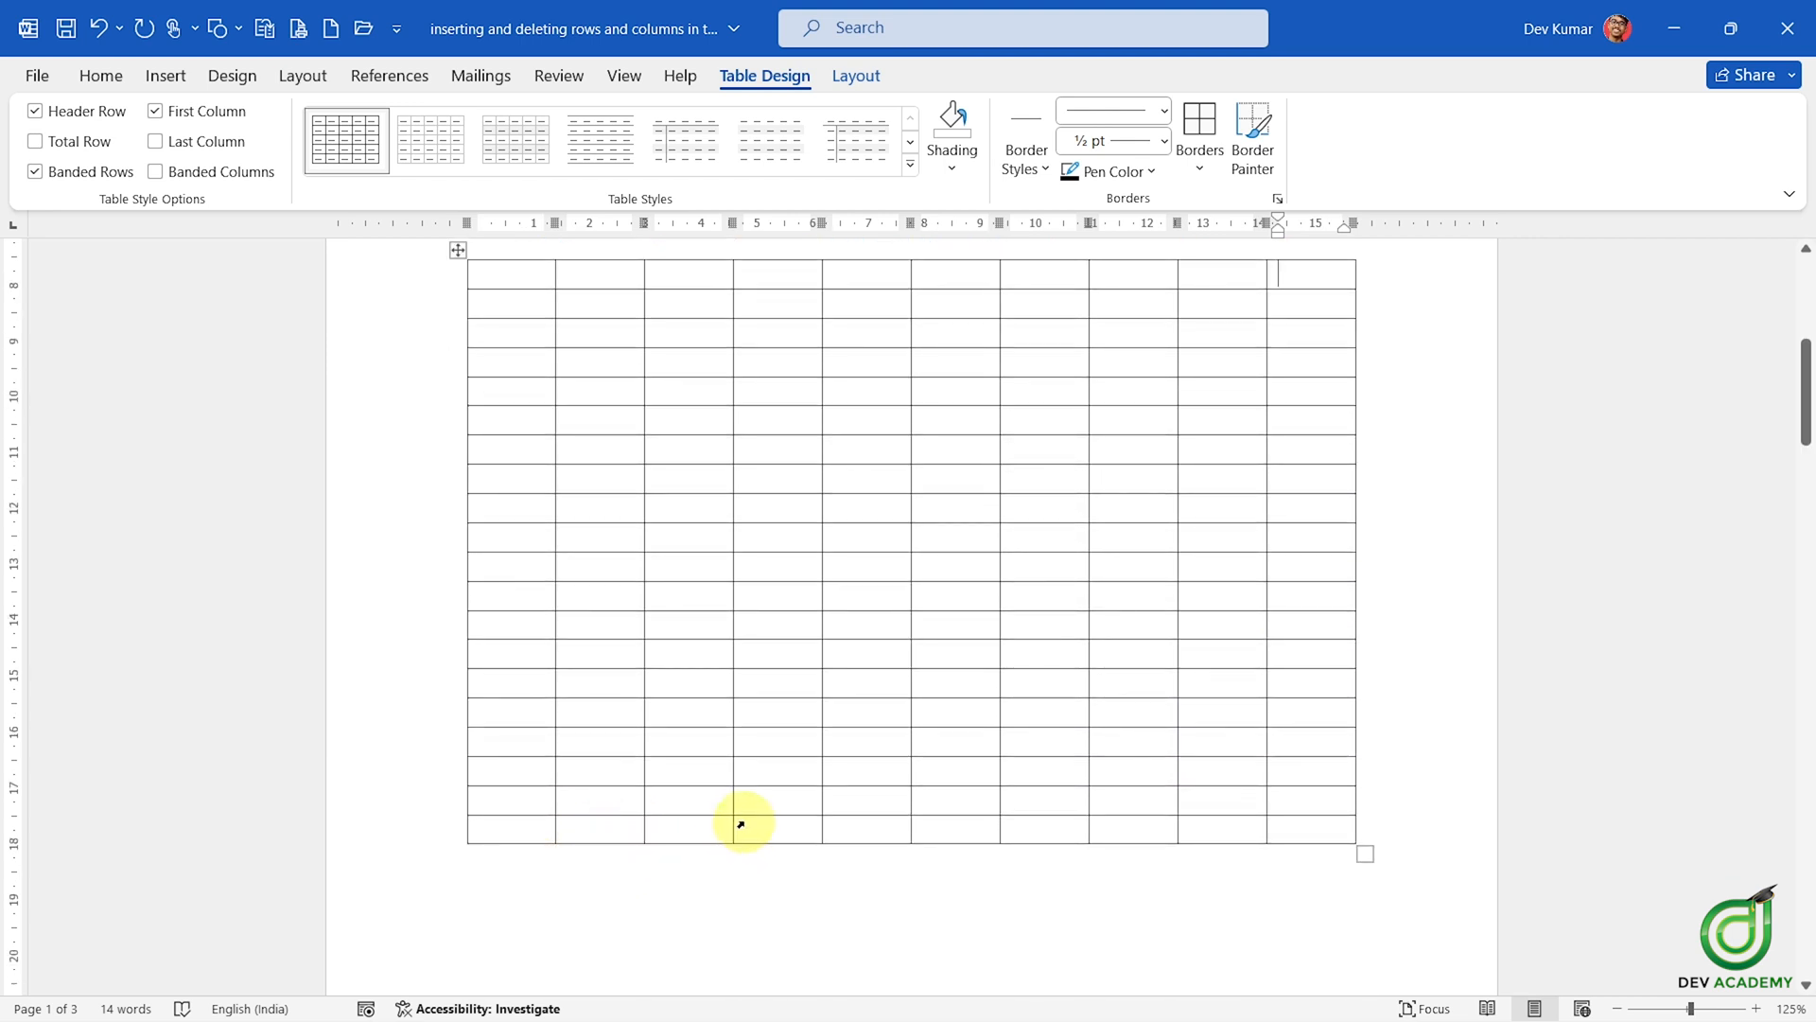
scroll(757, 804, "up", 4)
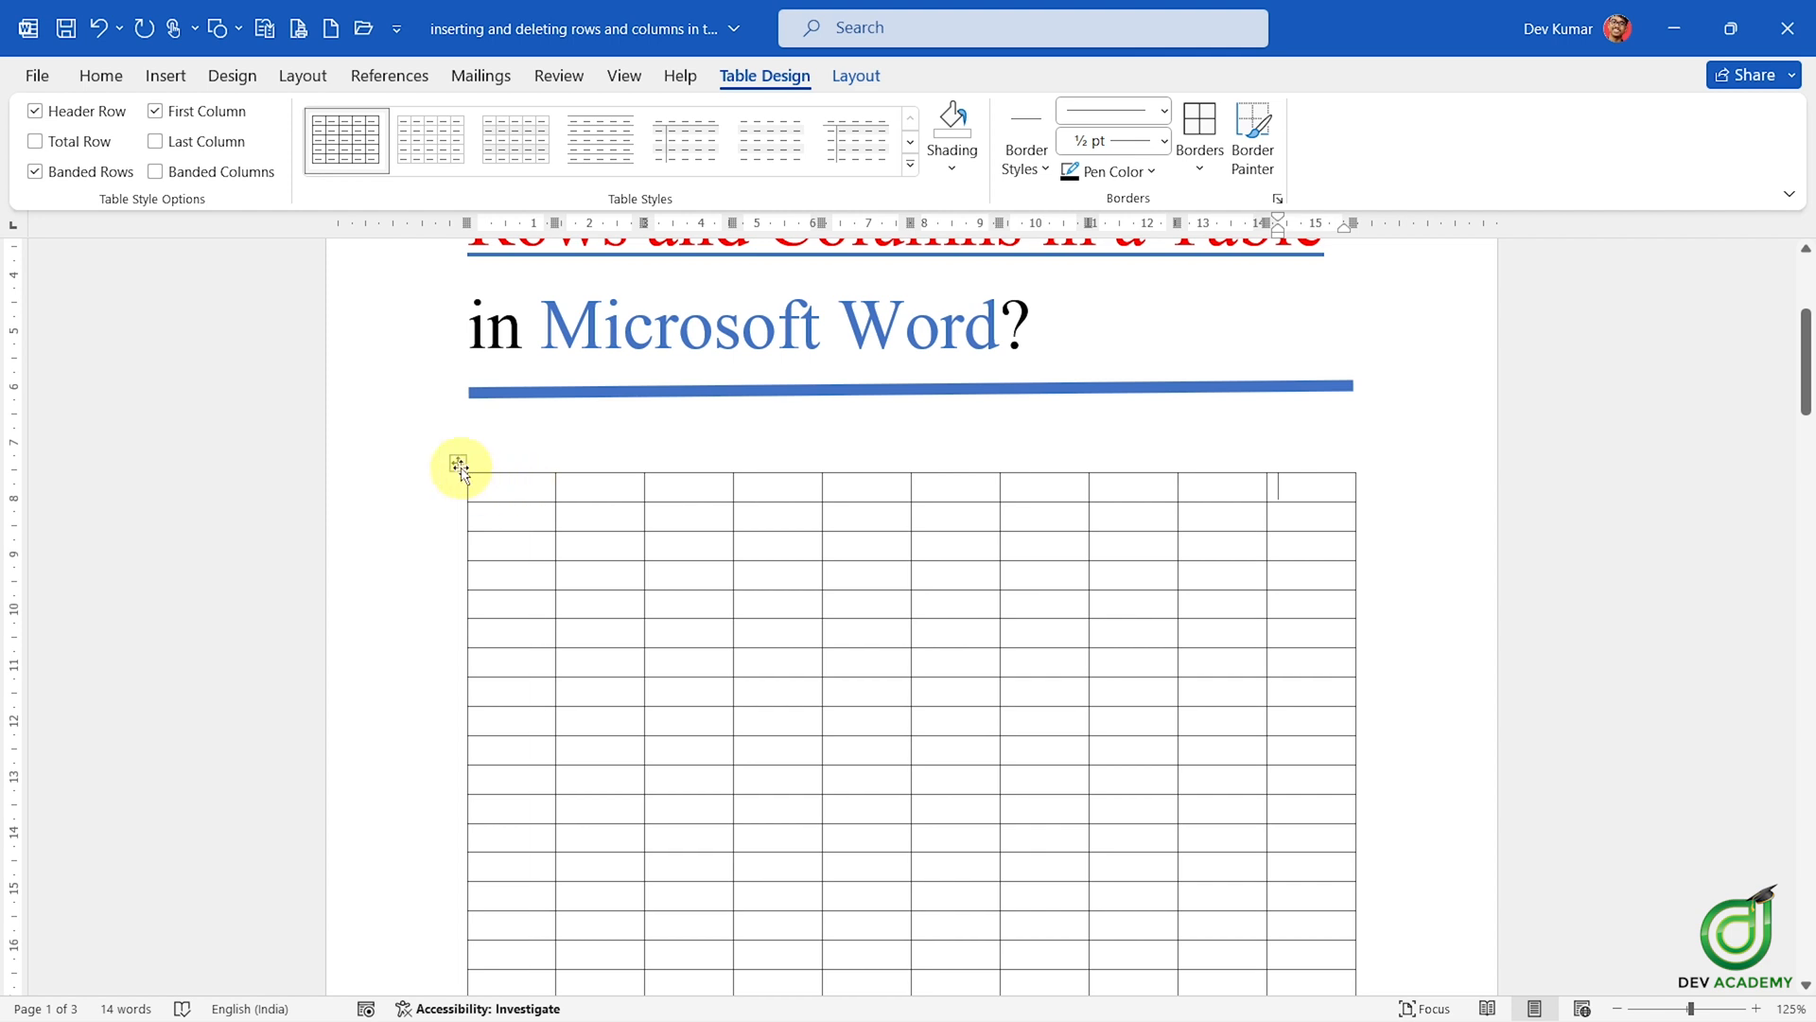
scroll(612, 527, "down", 3)
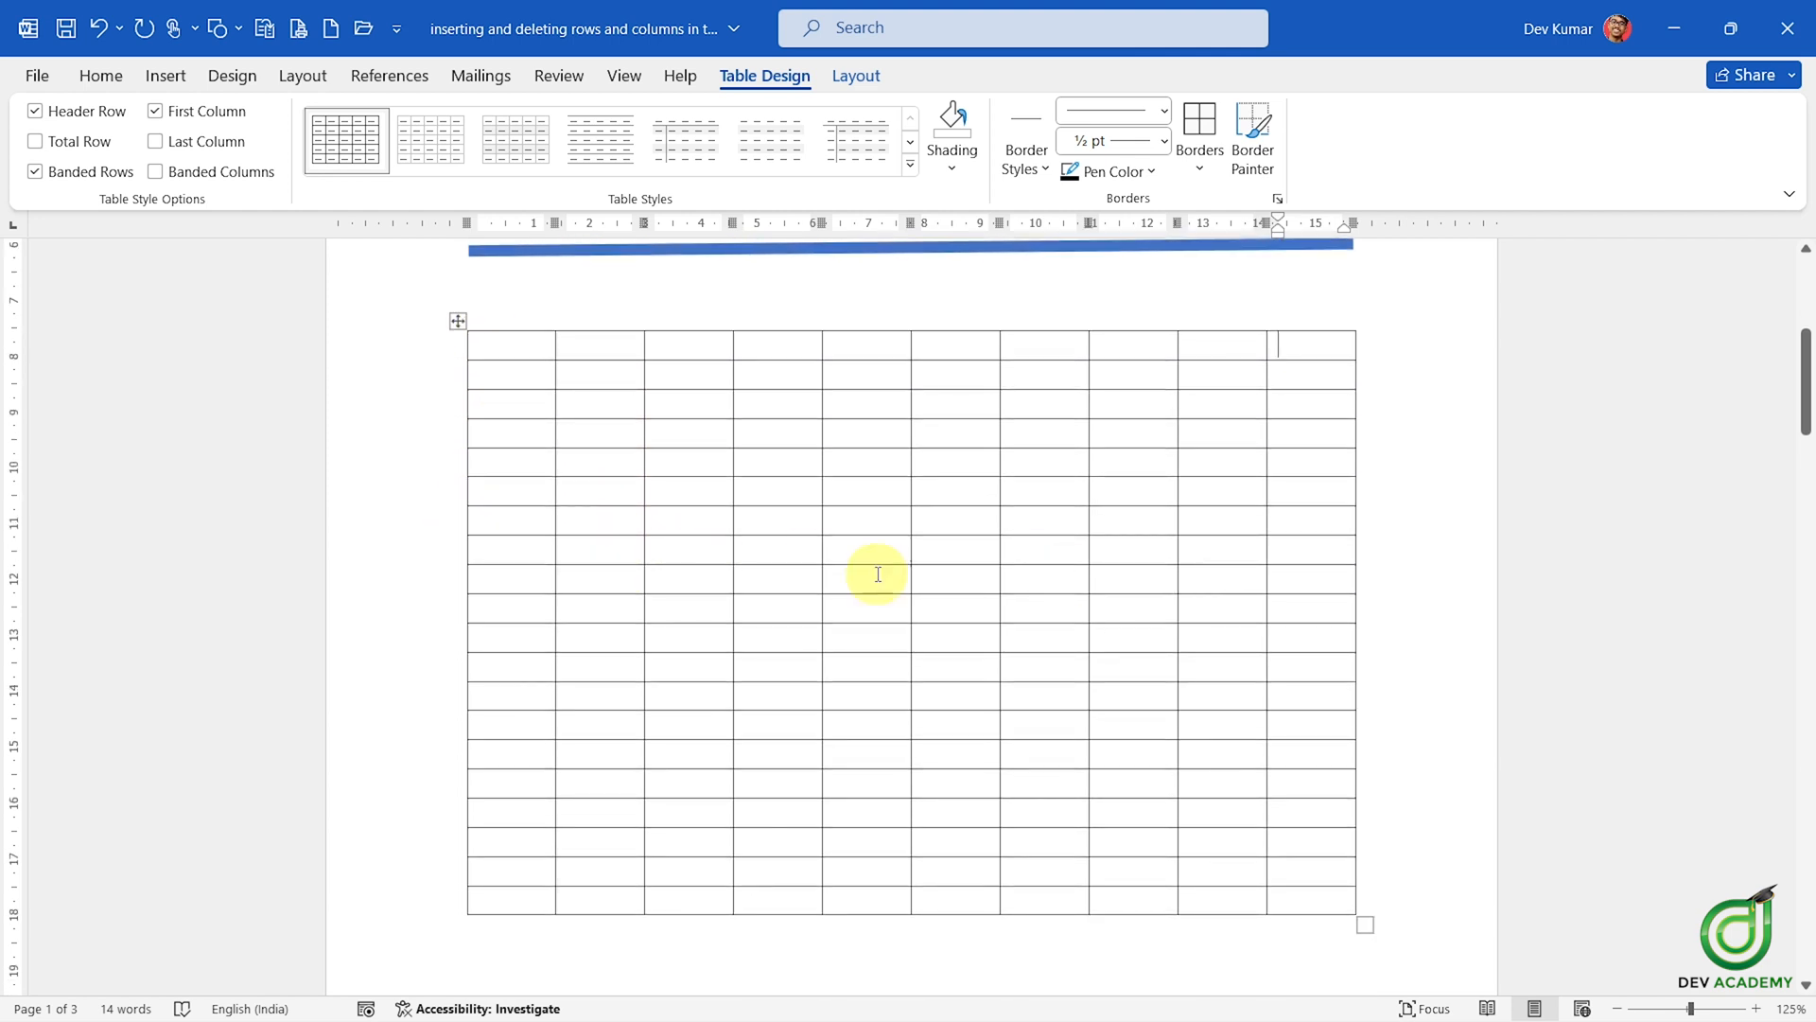
scroll(851, 596, "up", 3)
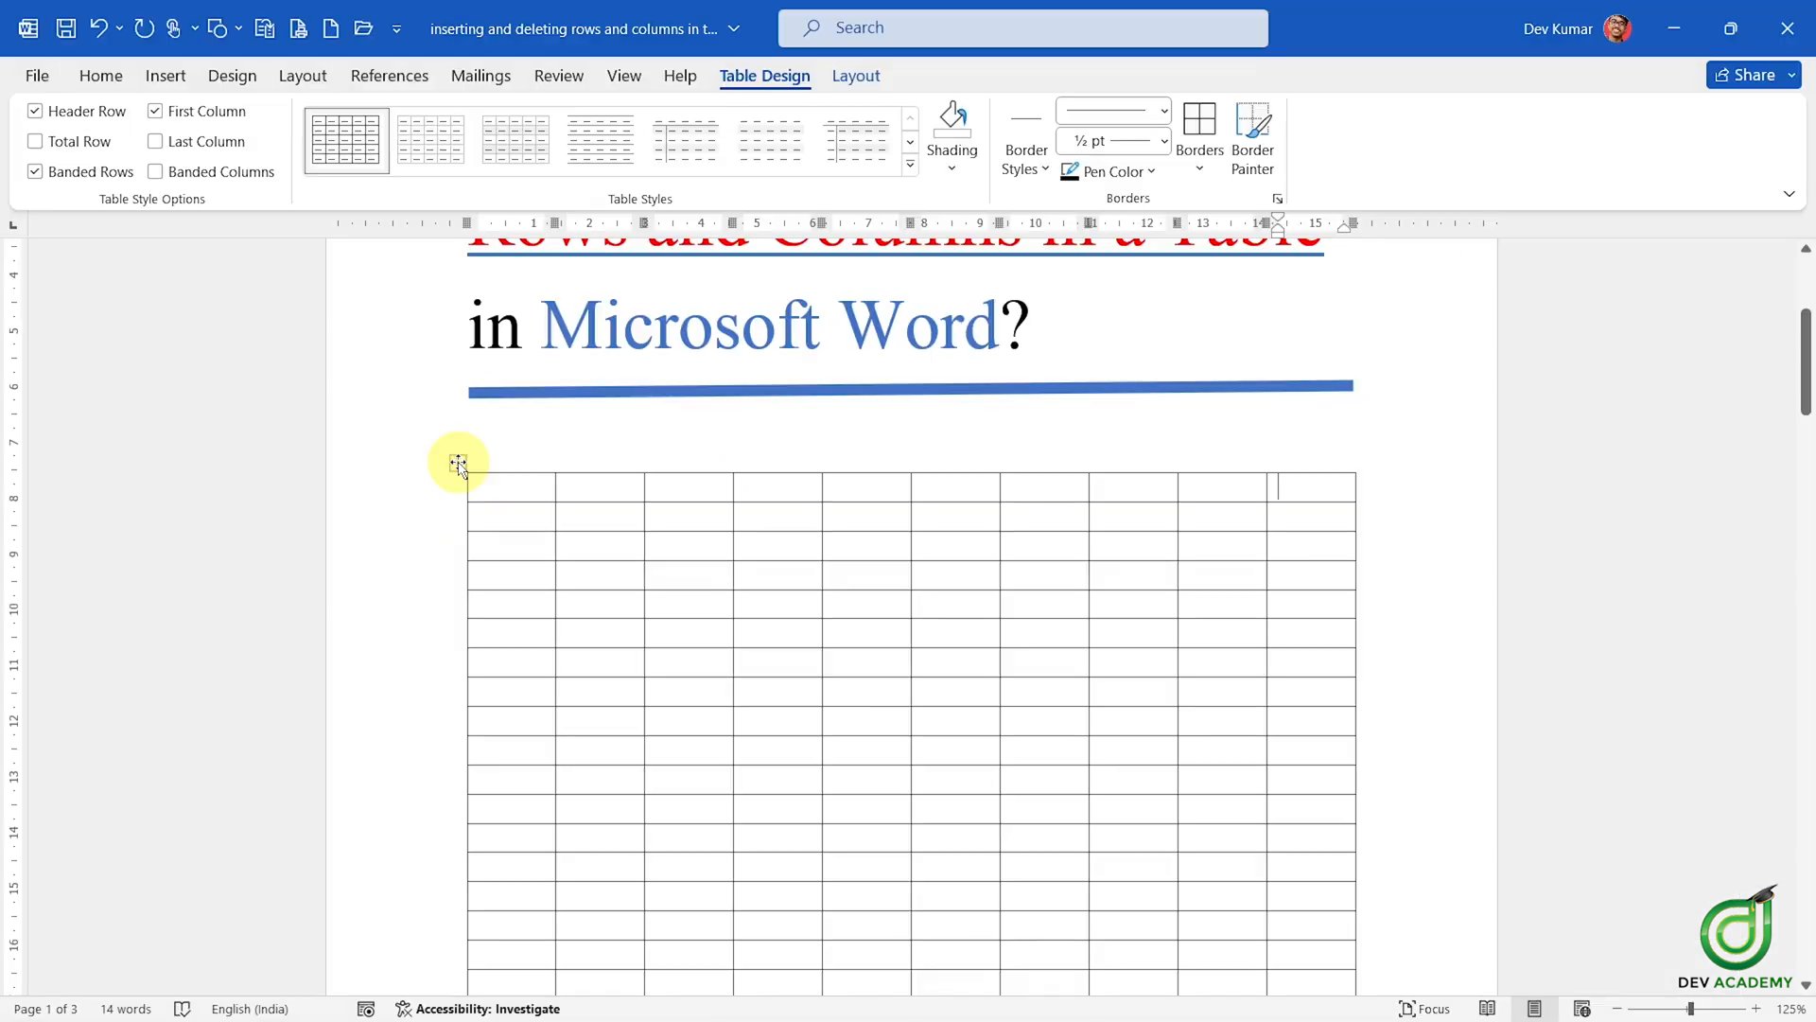
- Select the entire table and delete it from the document
left_click(547, 538)
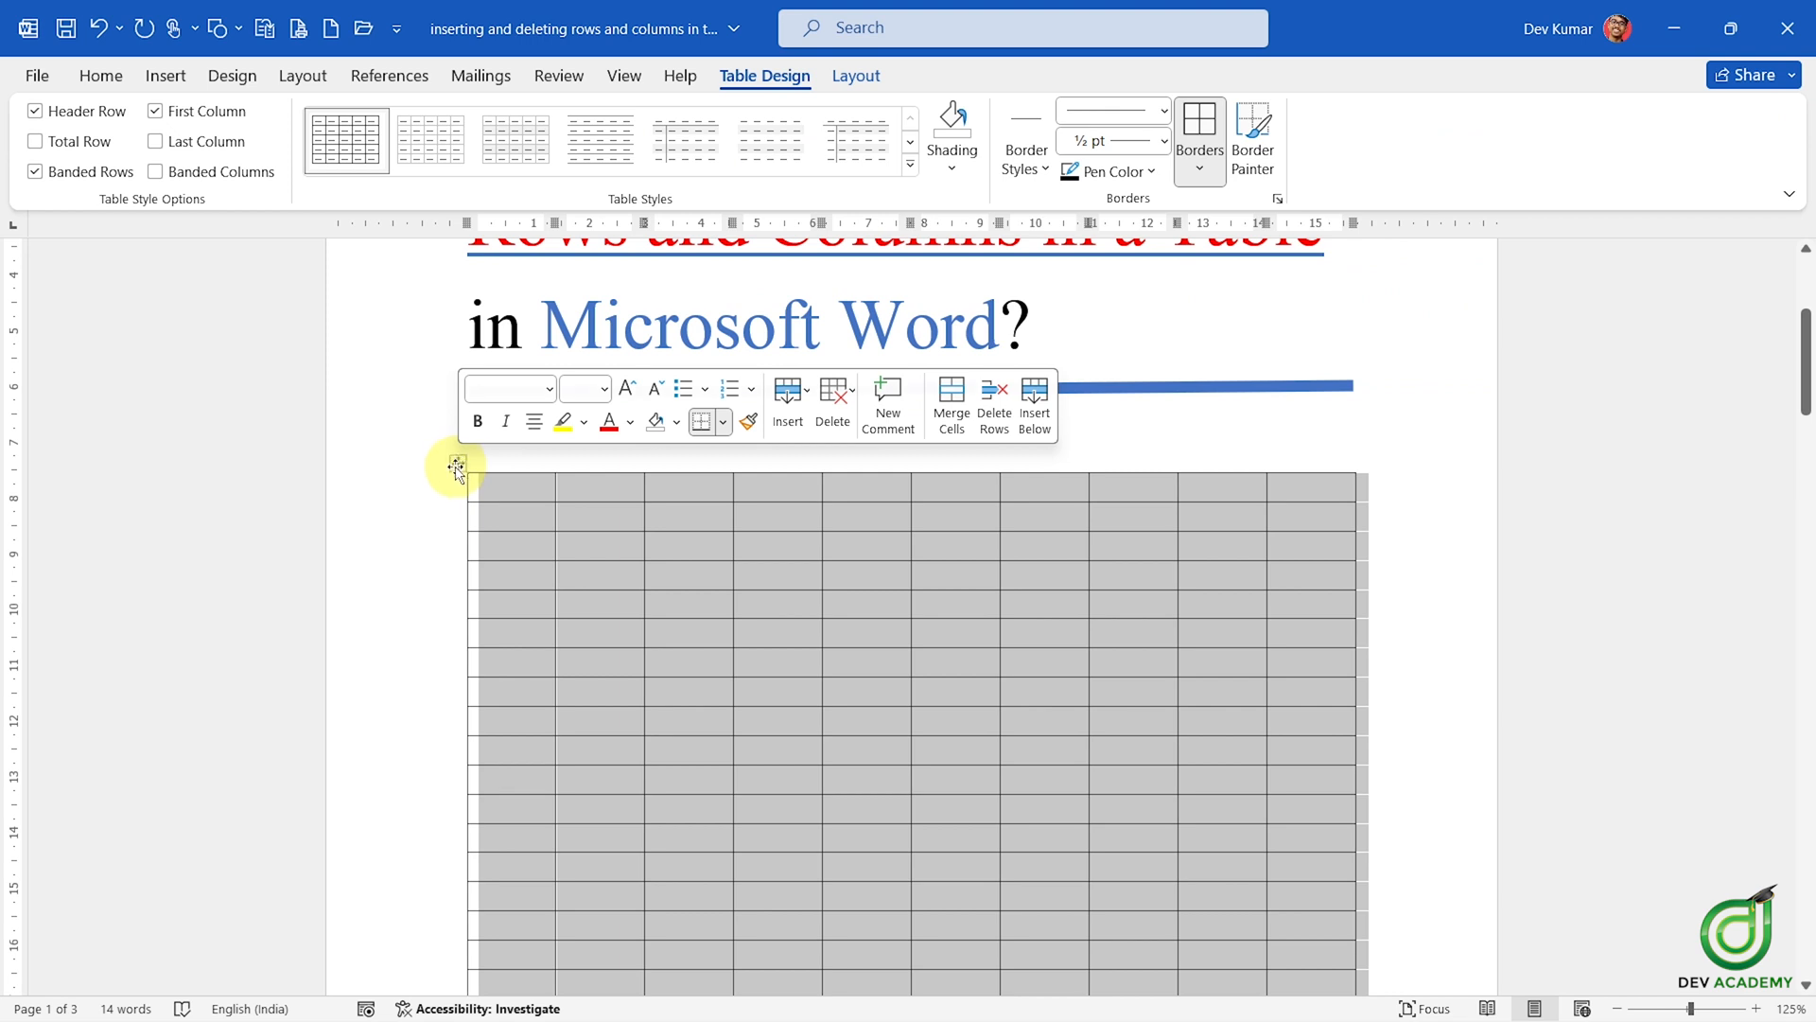
scroll(1145, 662, "down", 3)
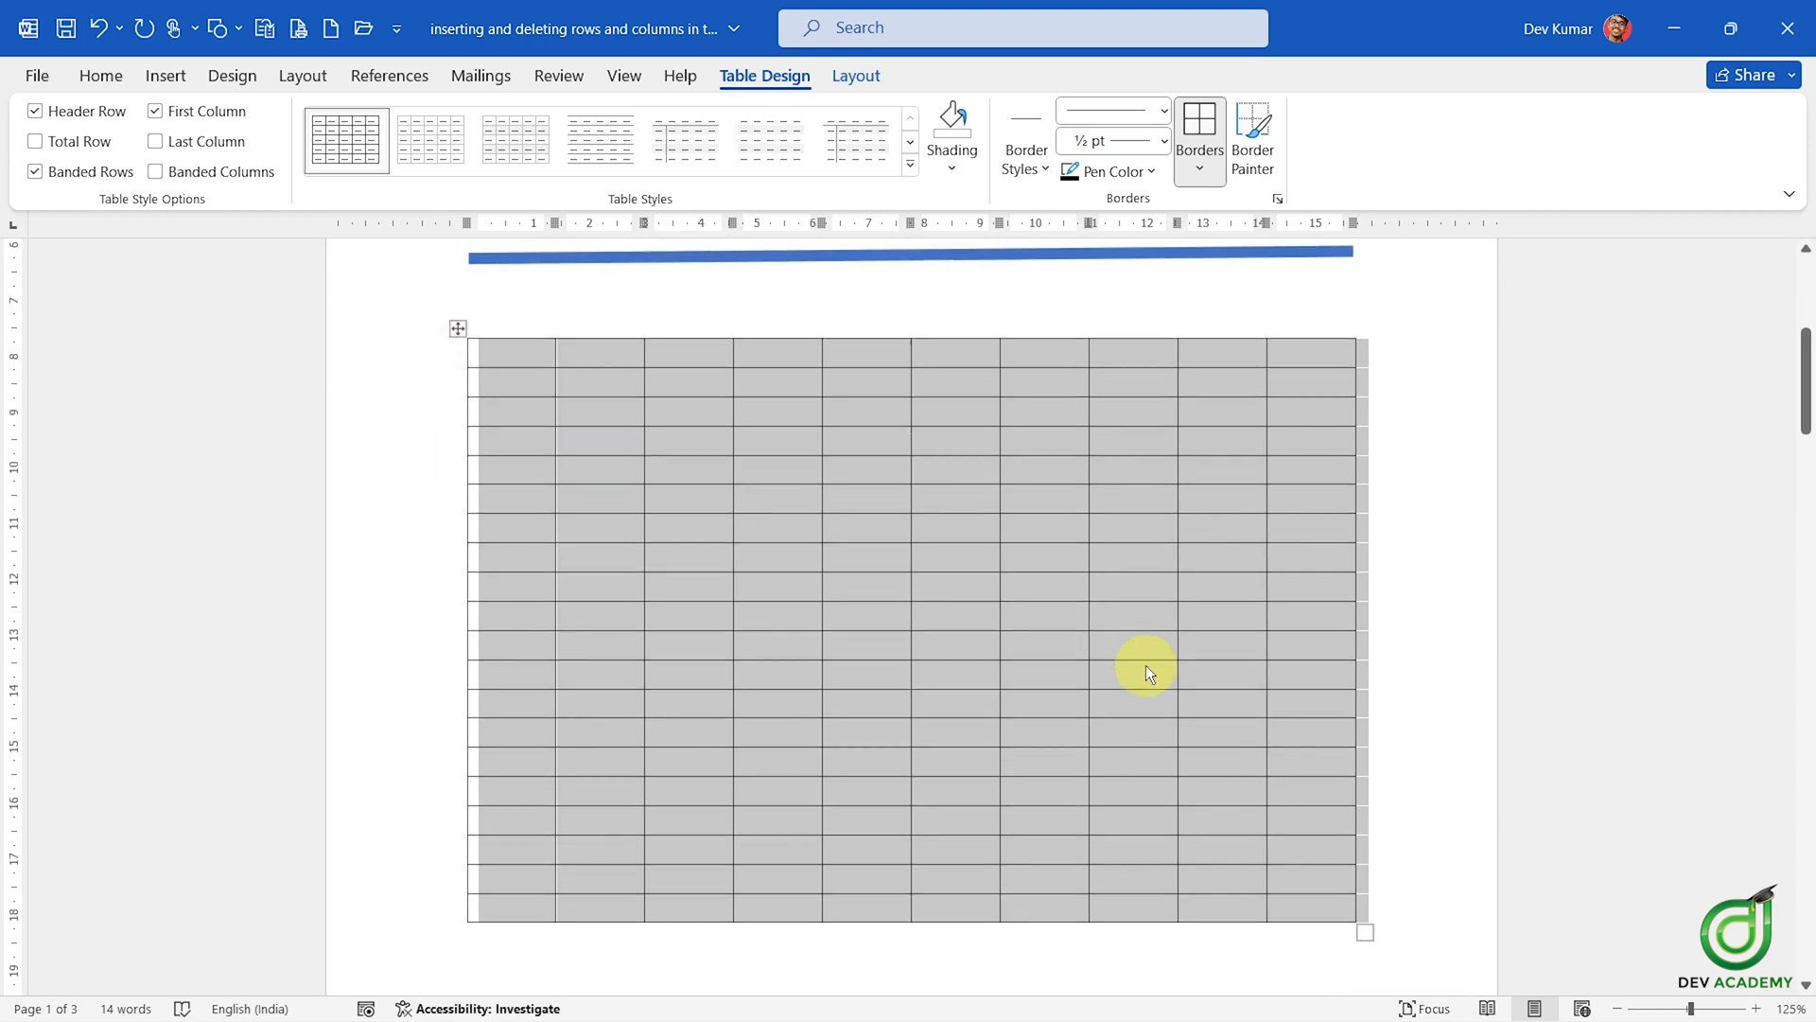
scroll(689, 495, "up", 3)
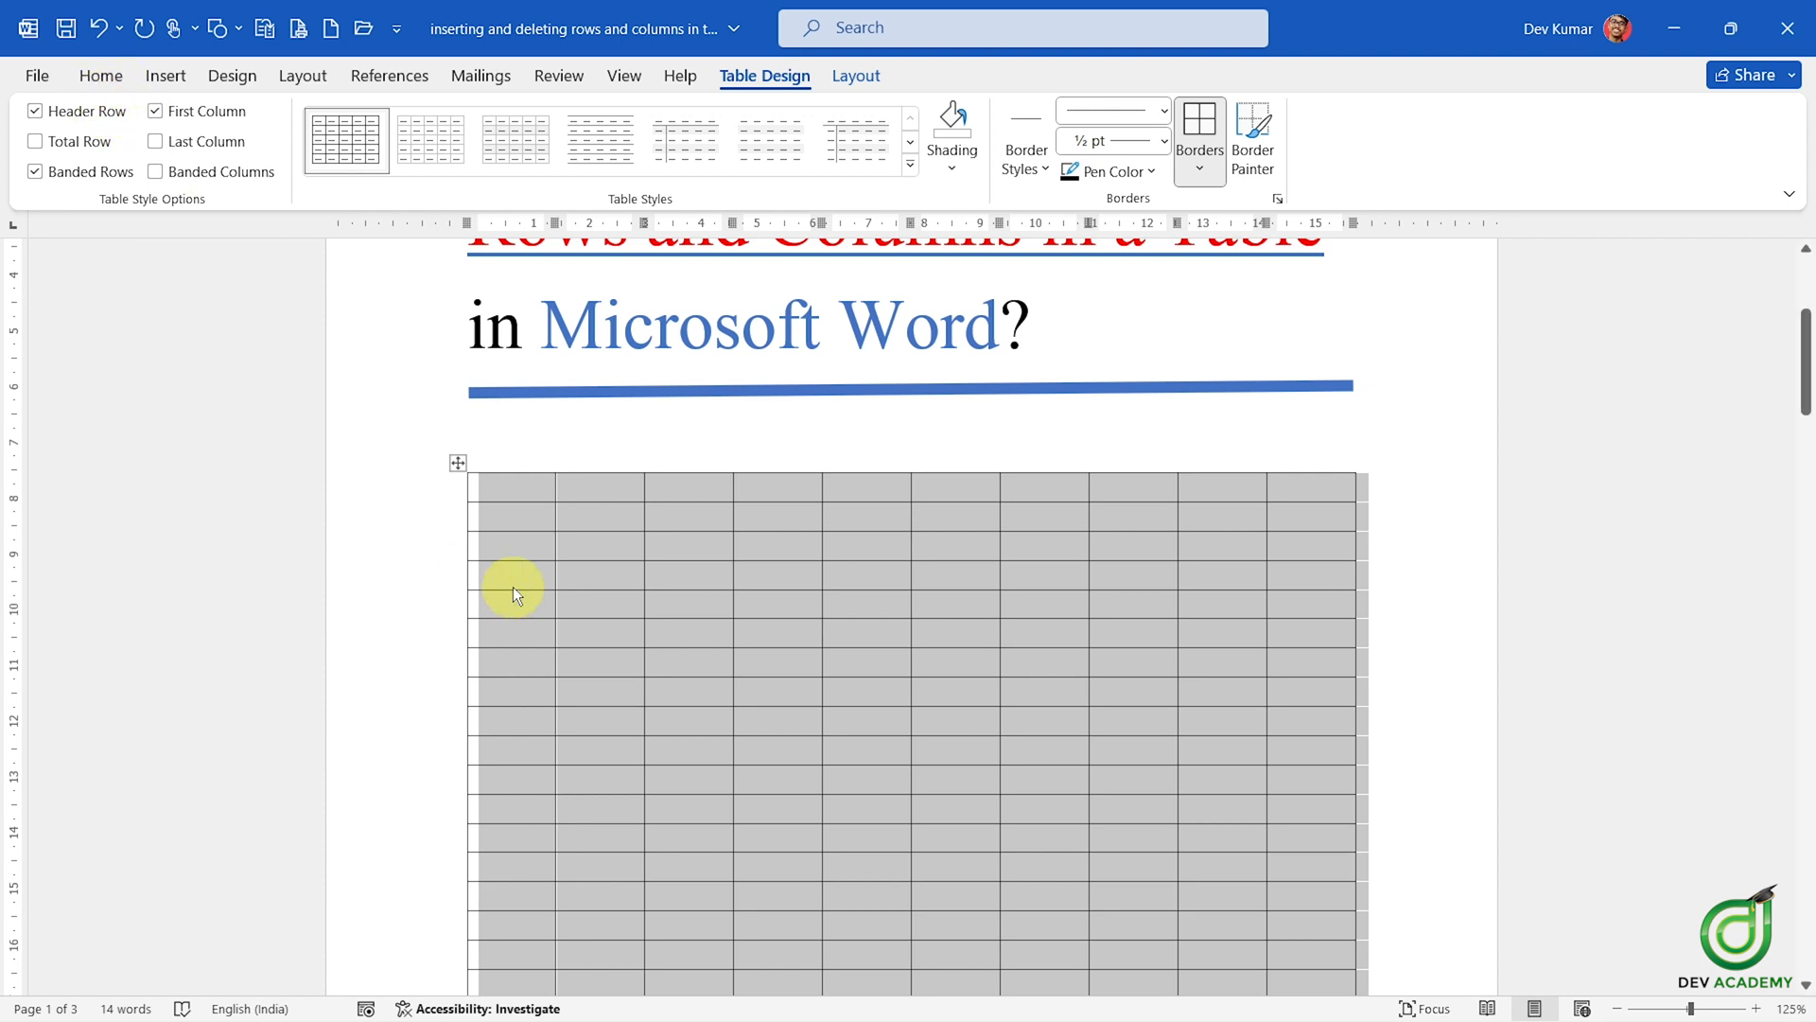
right_click(543, 537)
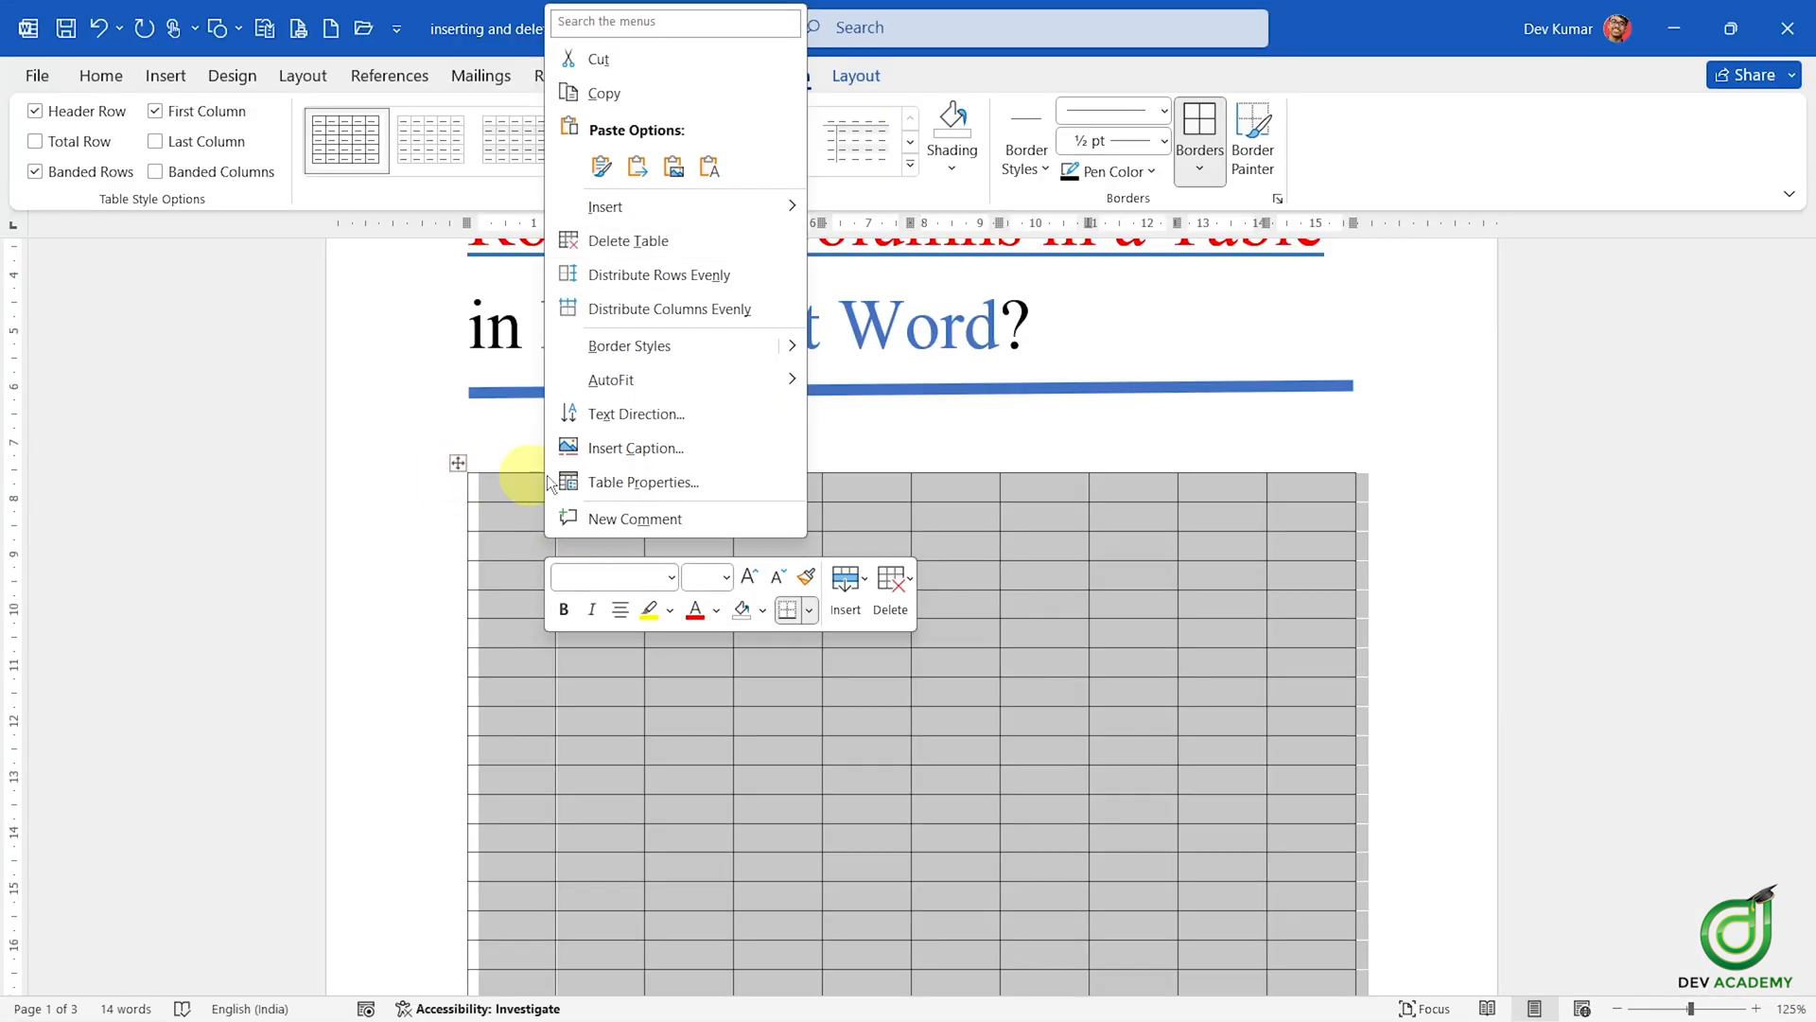
left_click(112, 82)
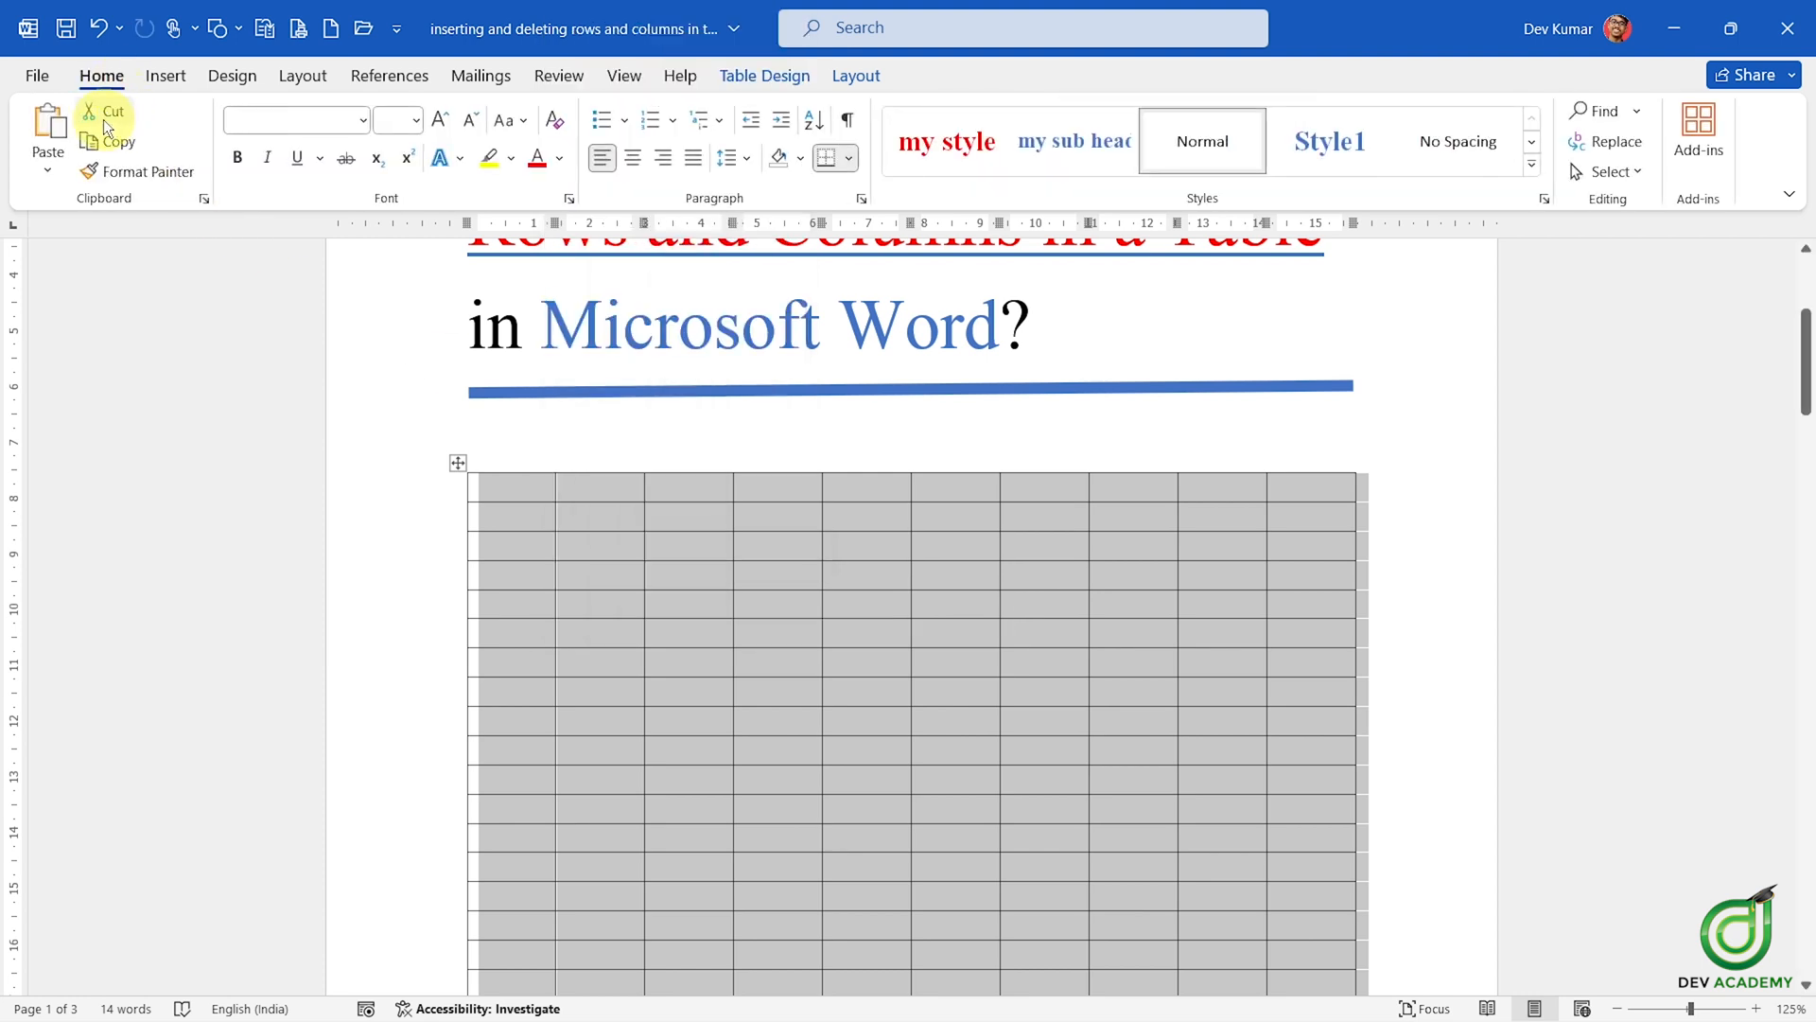
right_click(586, 502)
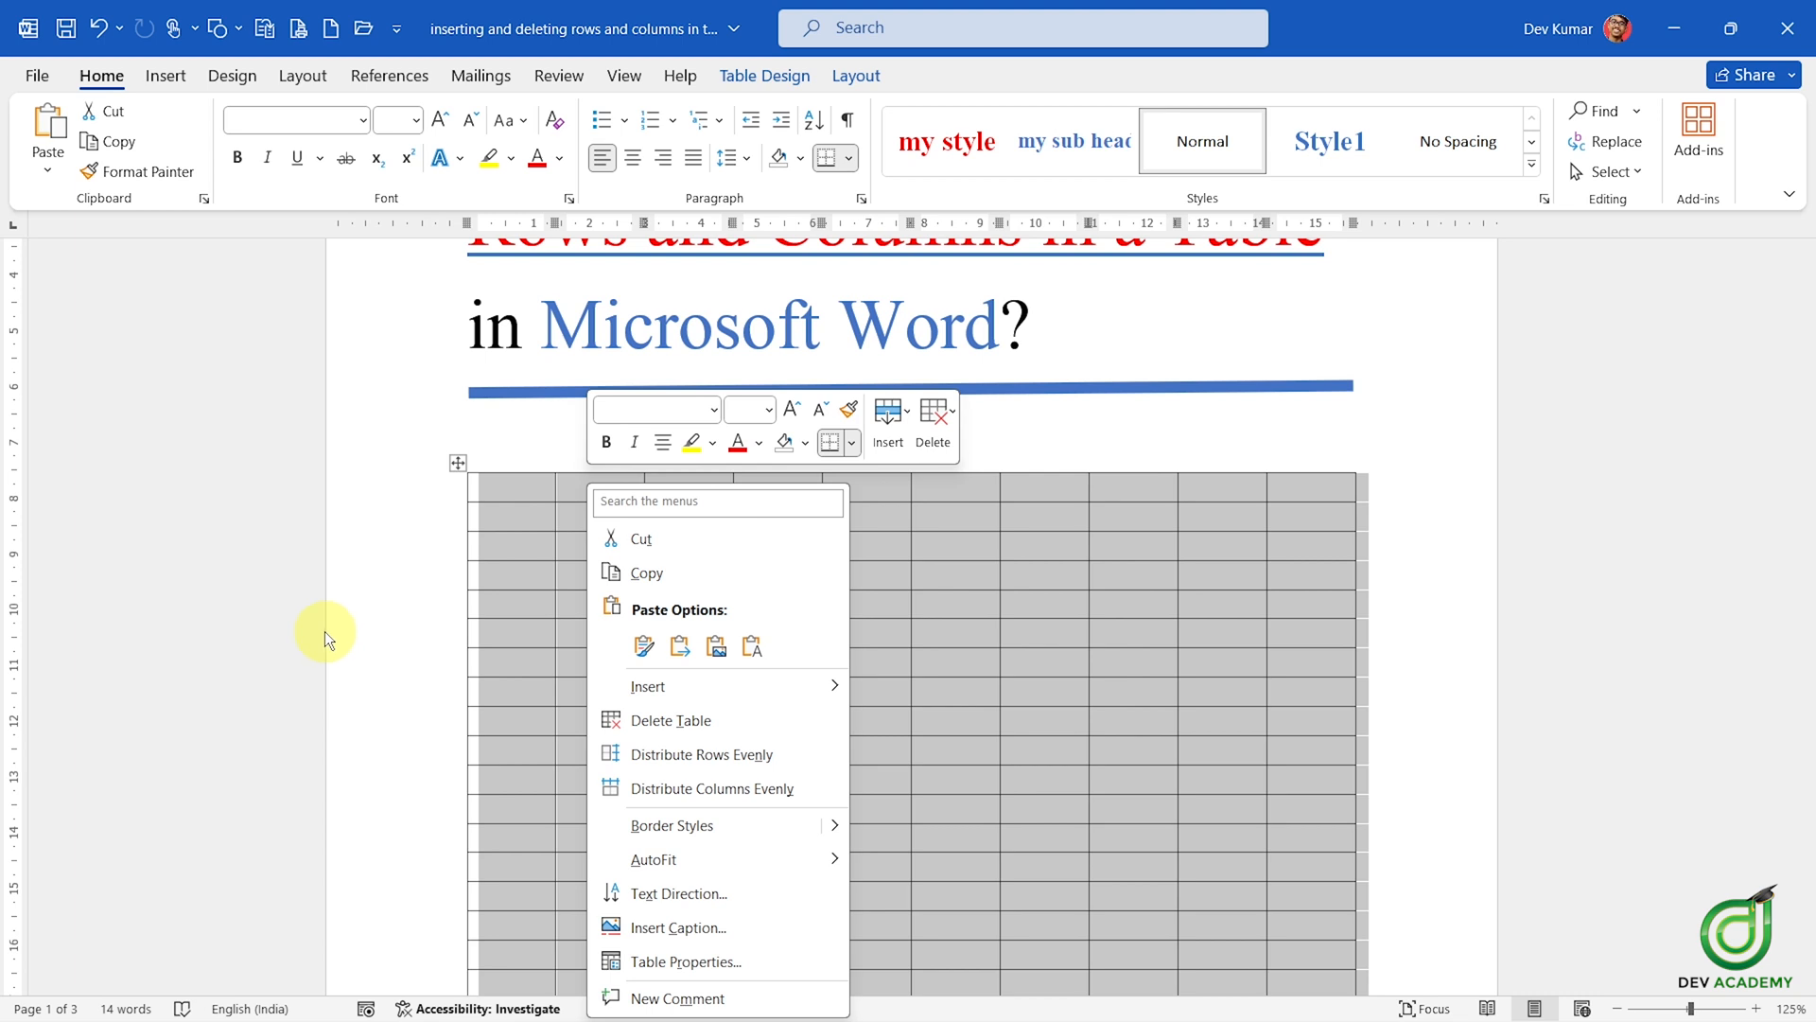
left_click(458, 460)
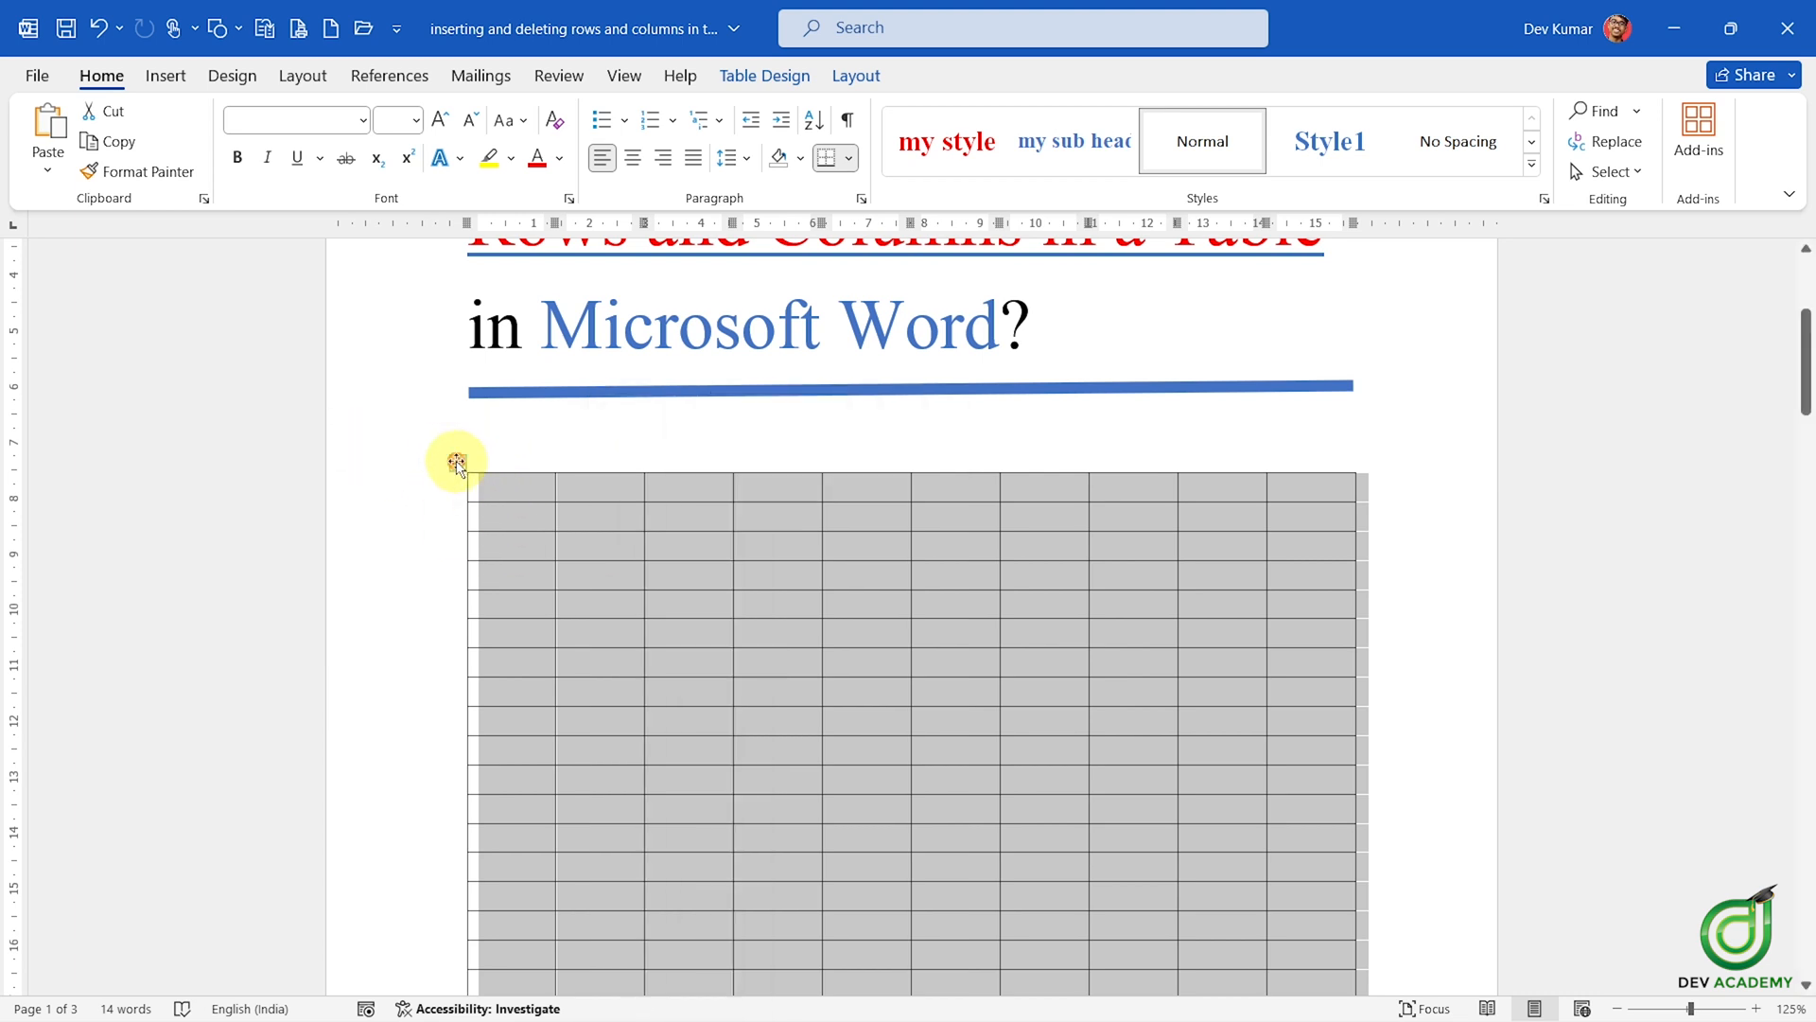
key("BackSpace")
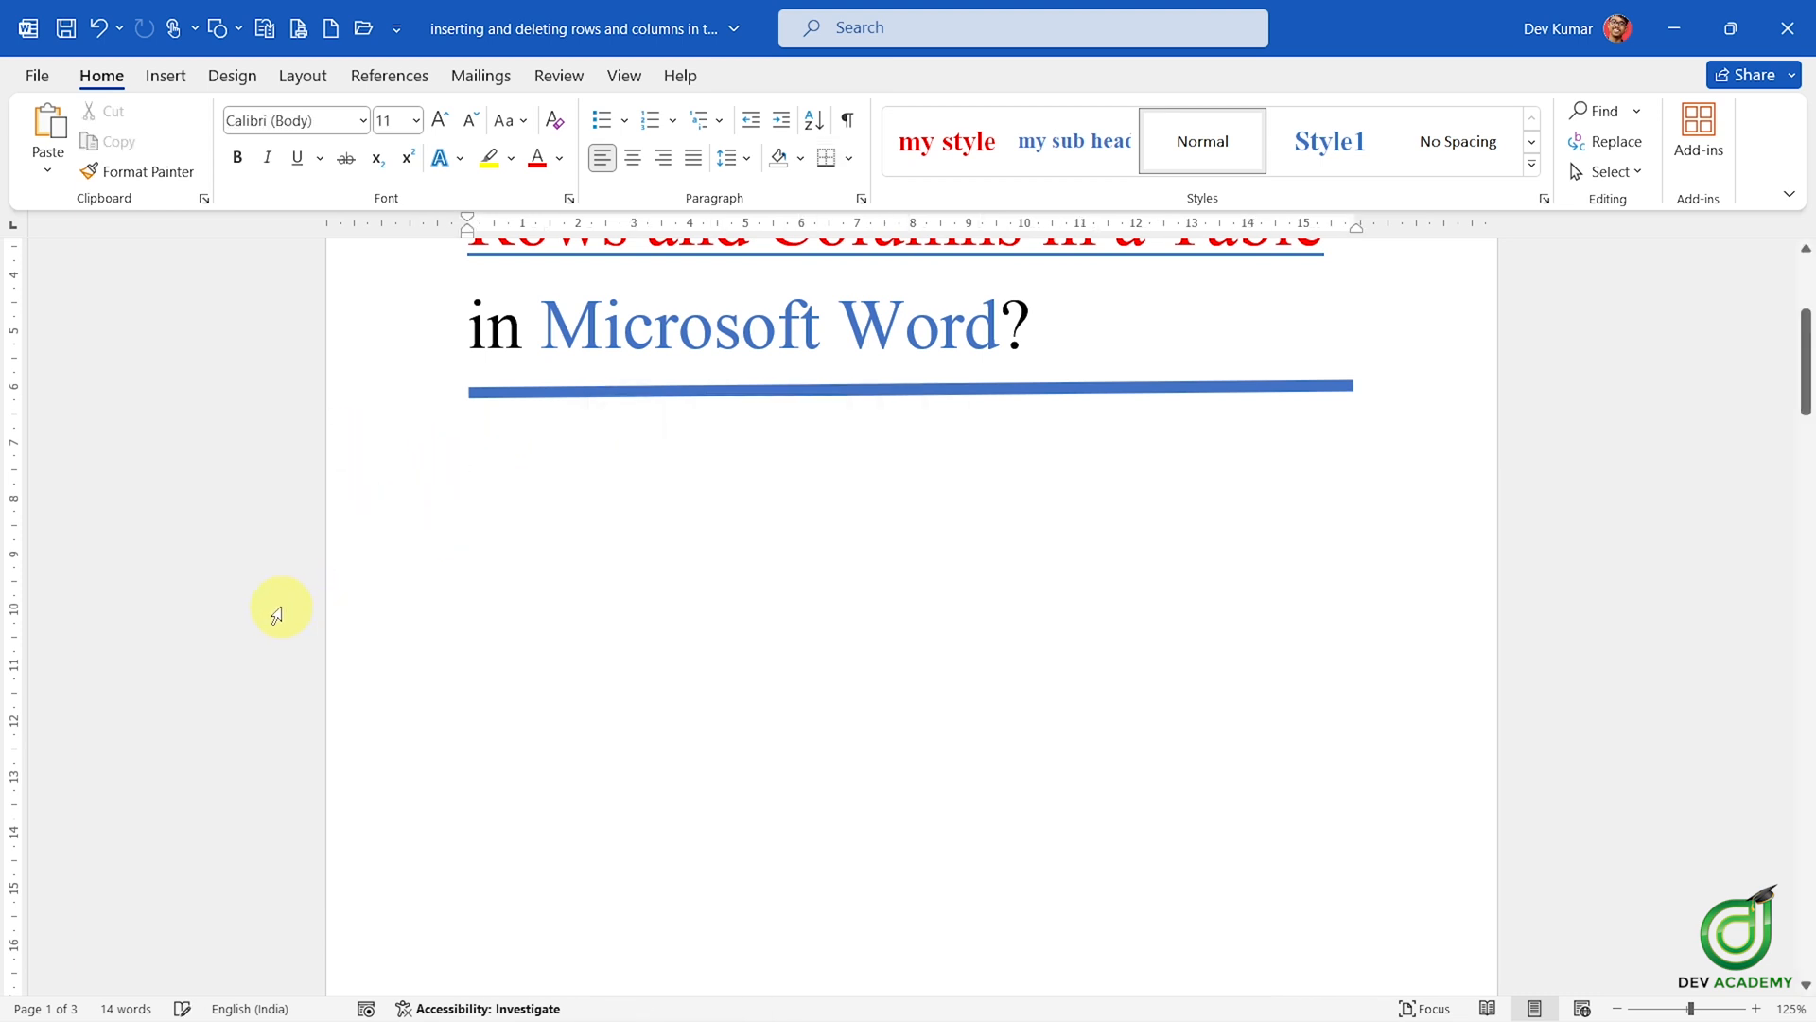
scroll(762, 571, "up", 1)
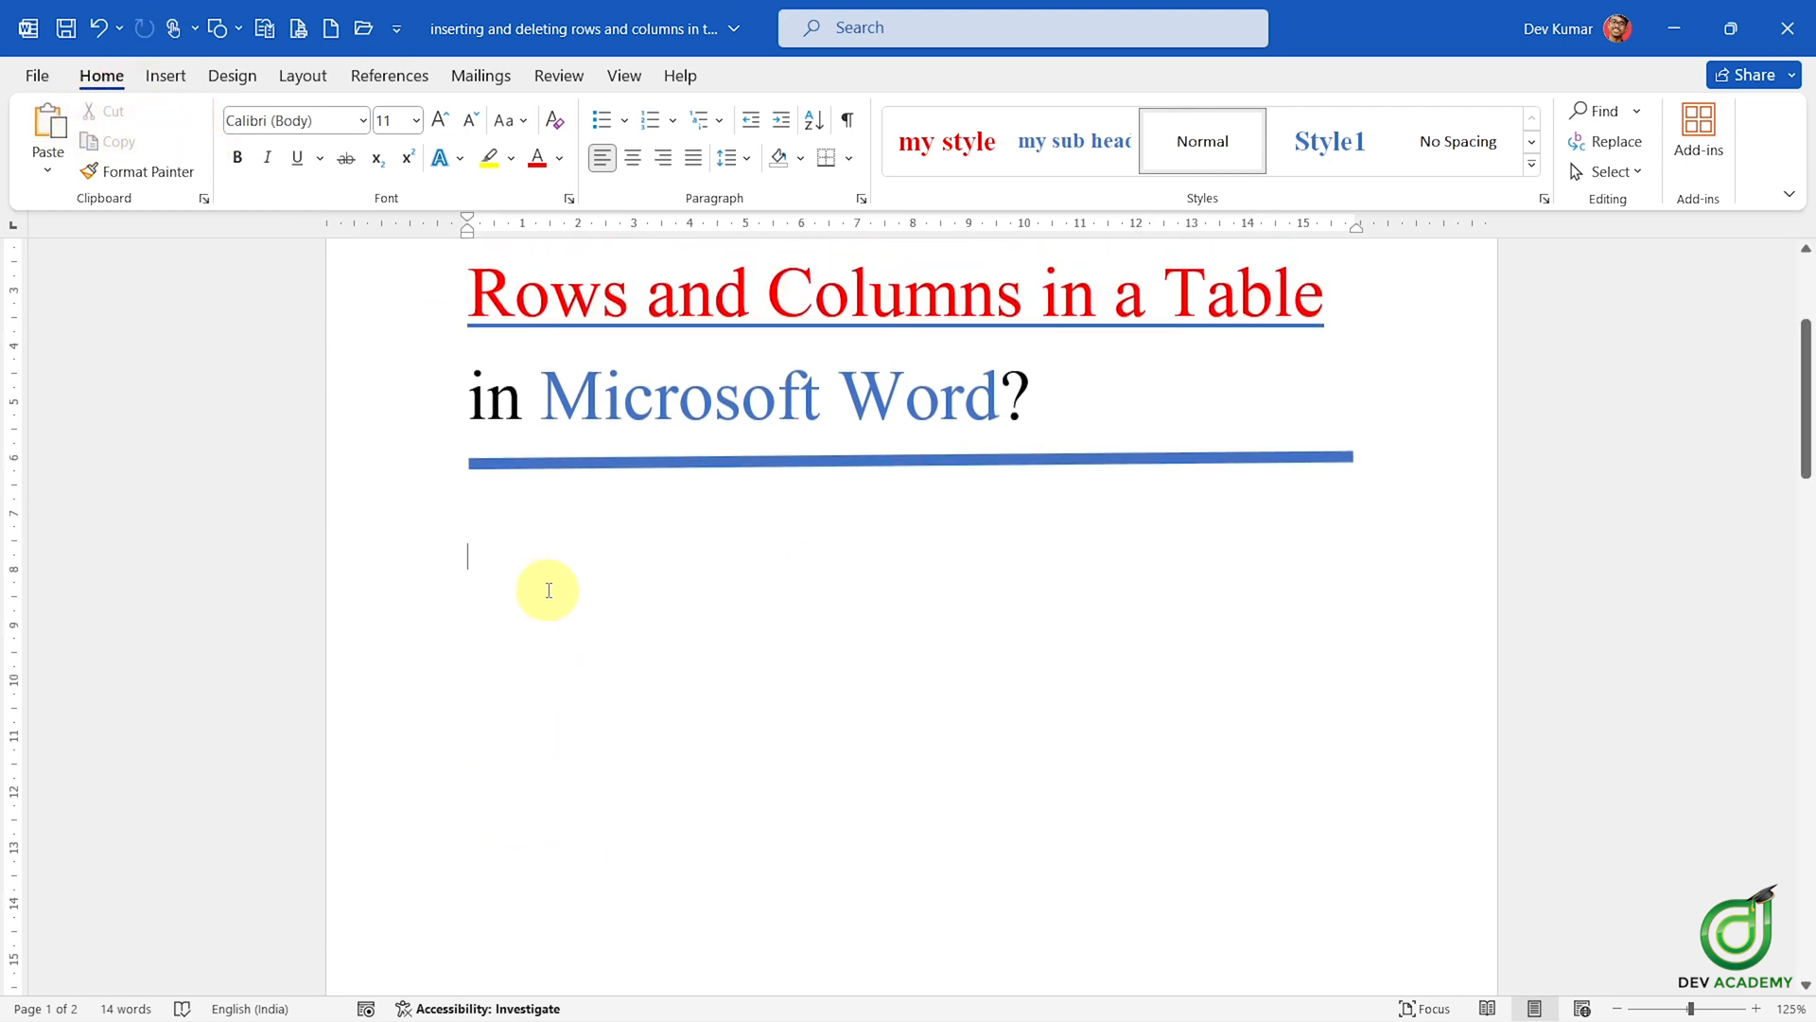
- Browse the built-in Quick Tables gallery down to the With Subheads designs, without inserting a table
left_click(170, 77)
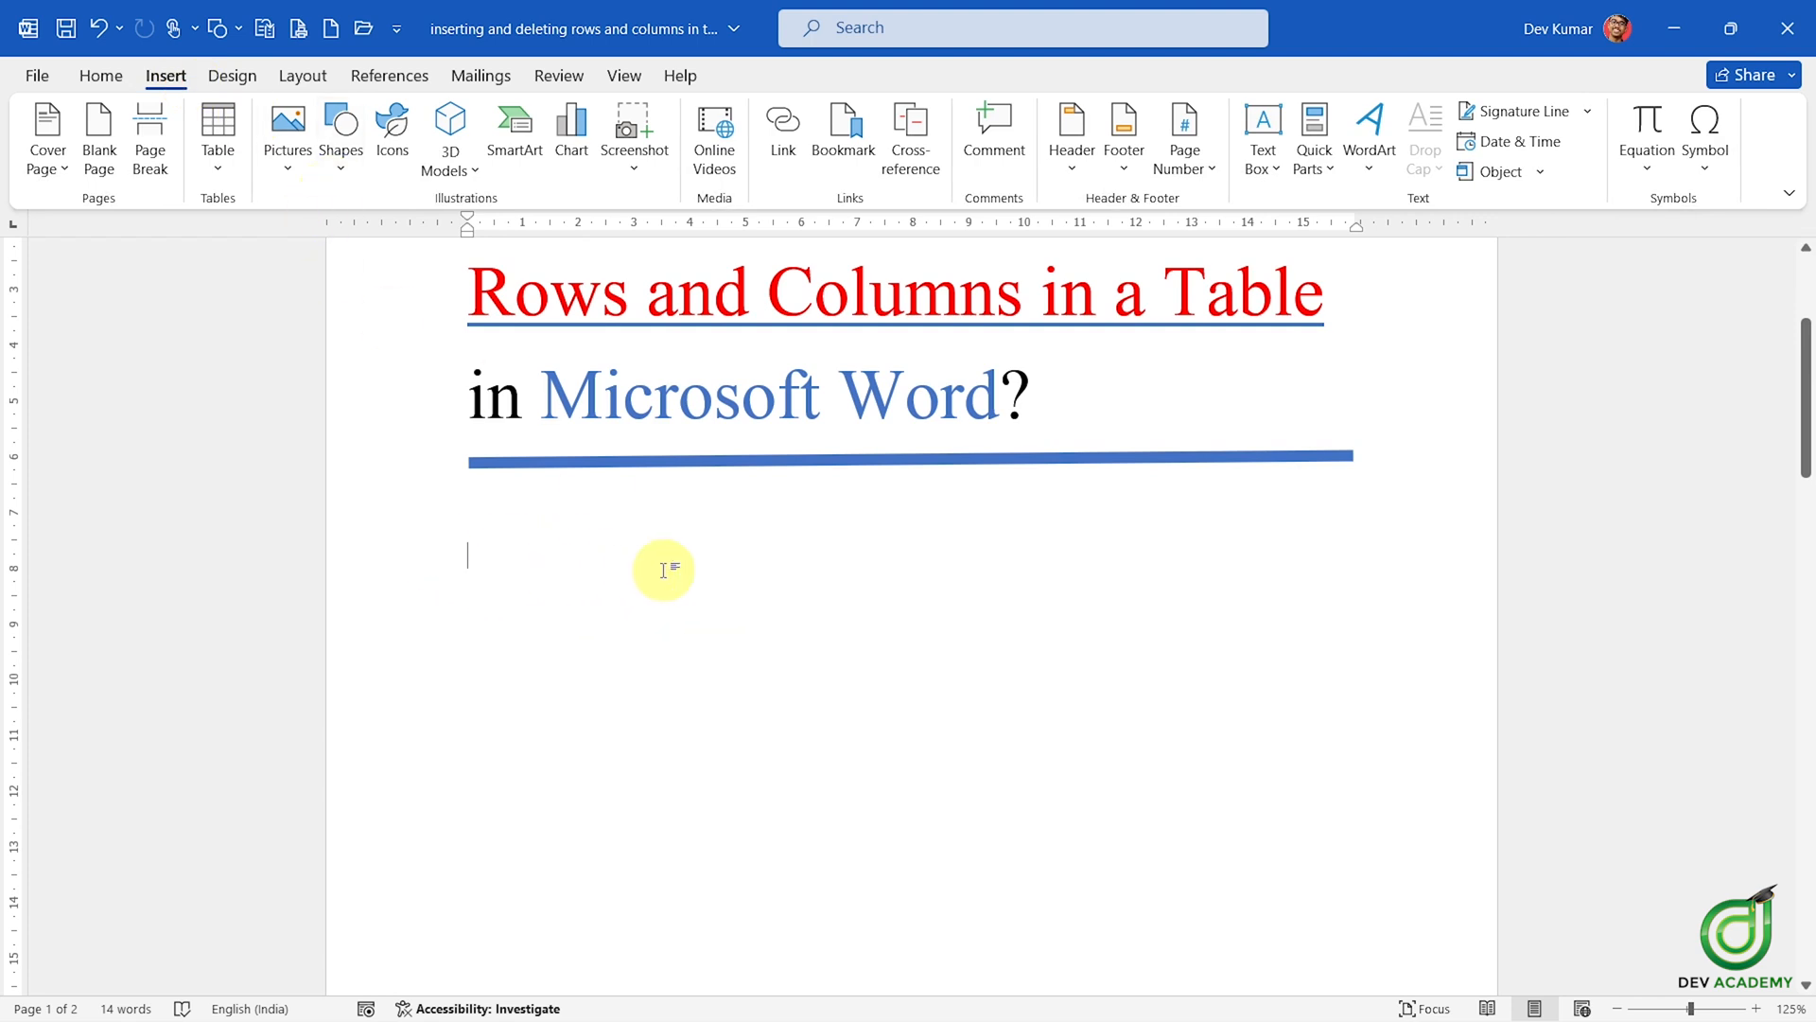
scroll(568, 614, "up", 2)
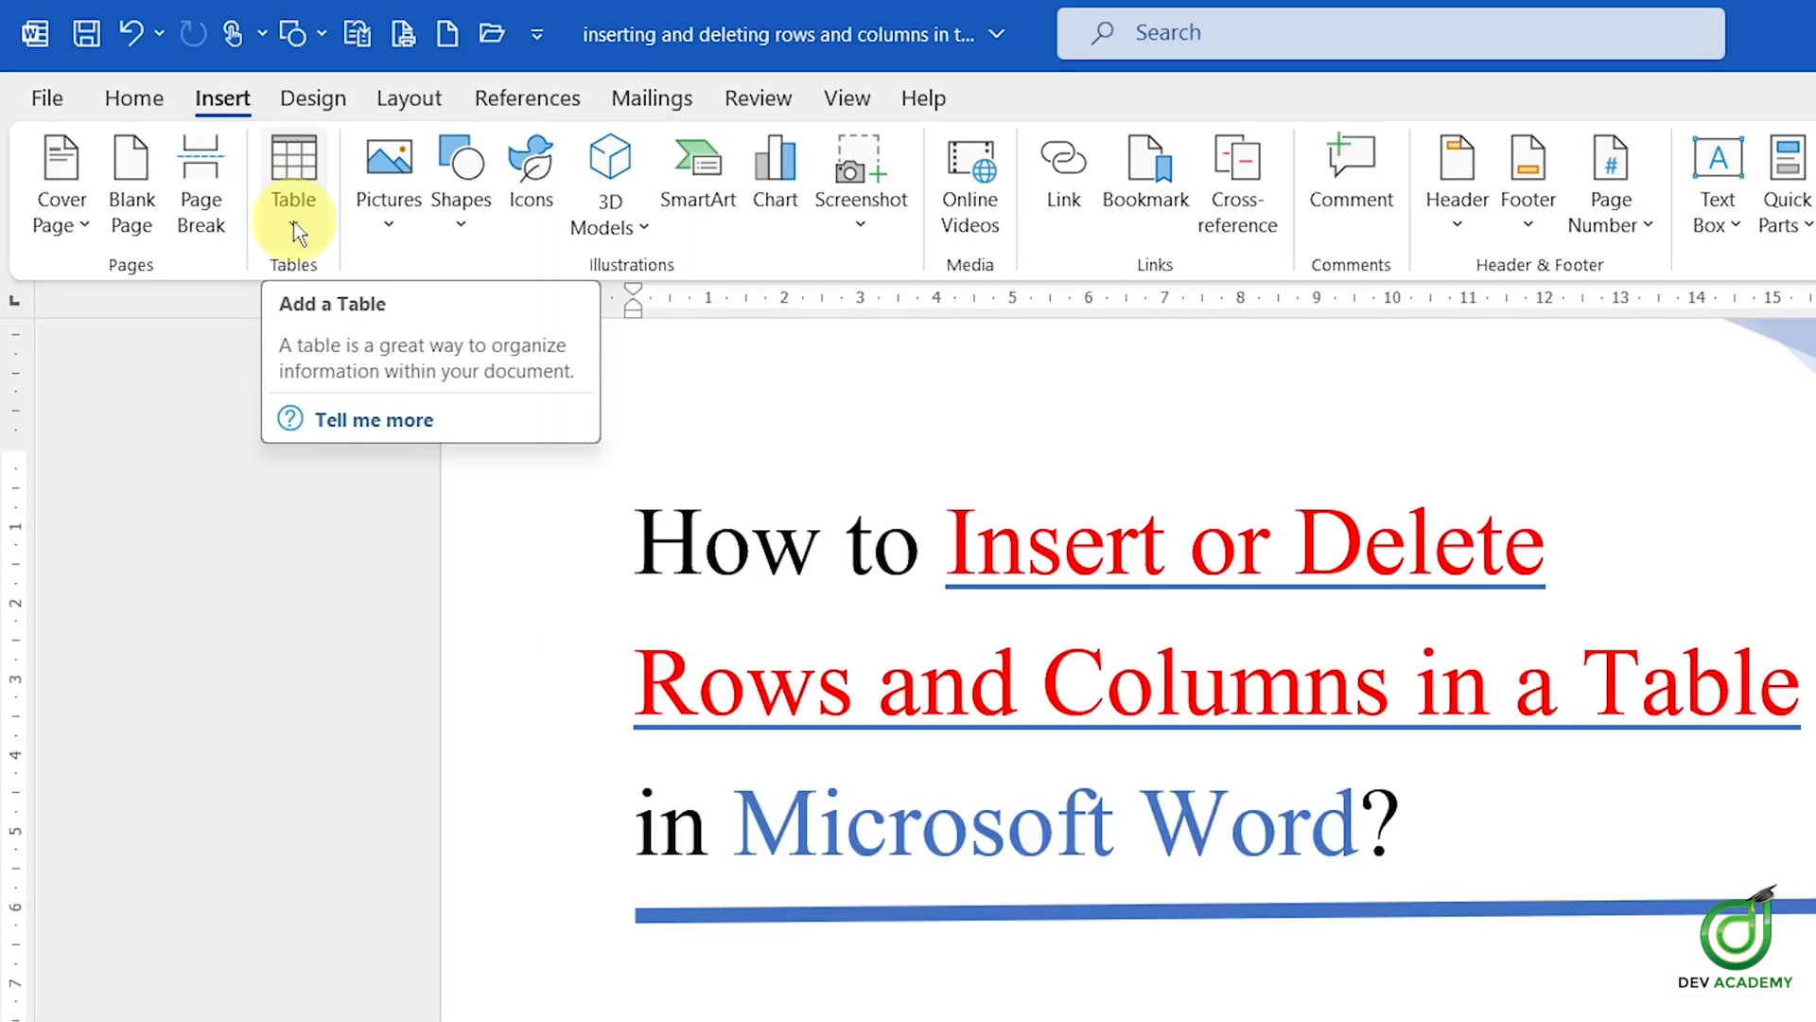
left_click(214, 167)
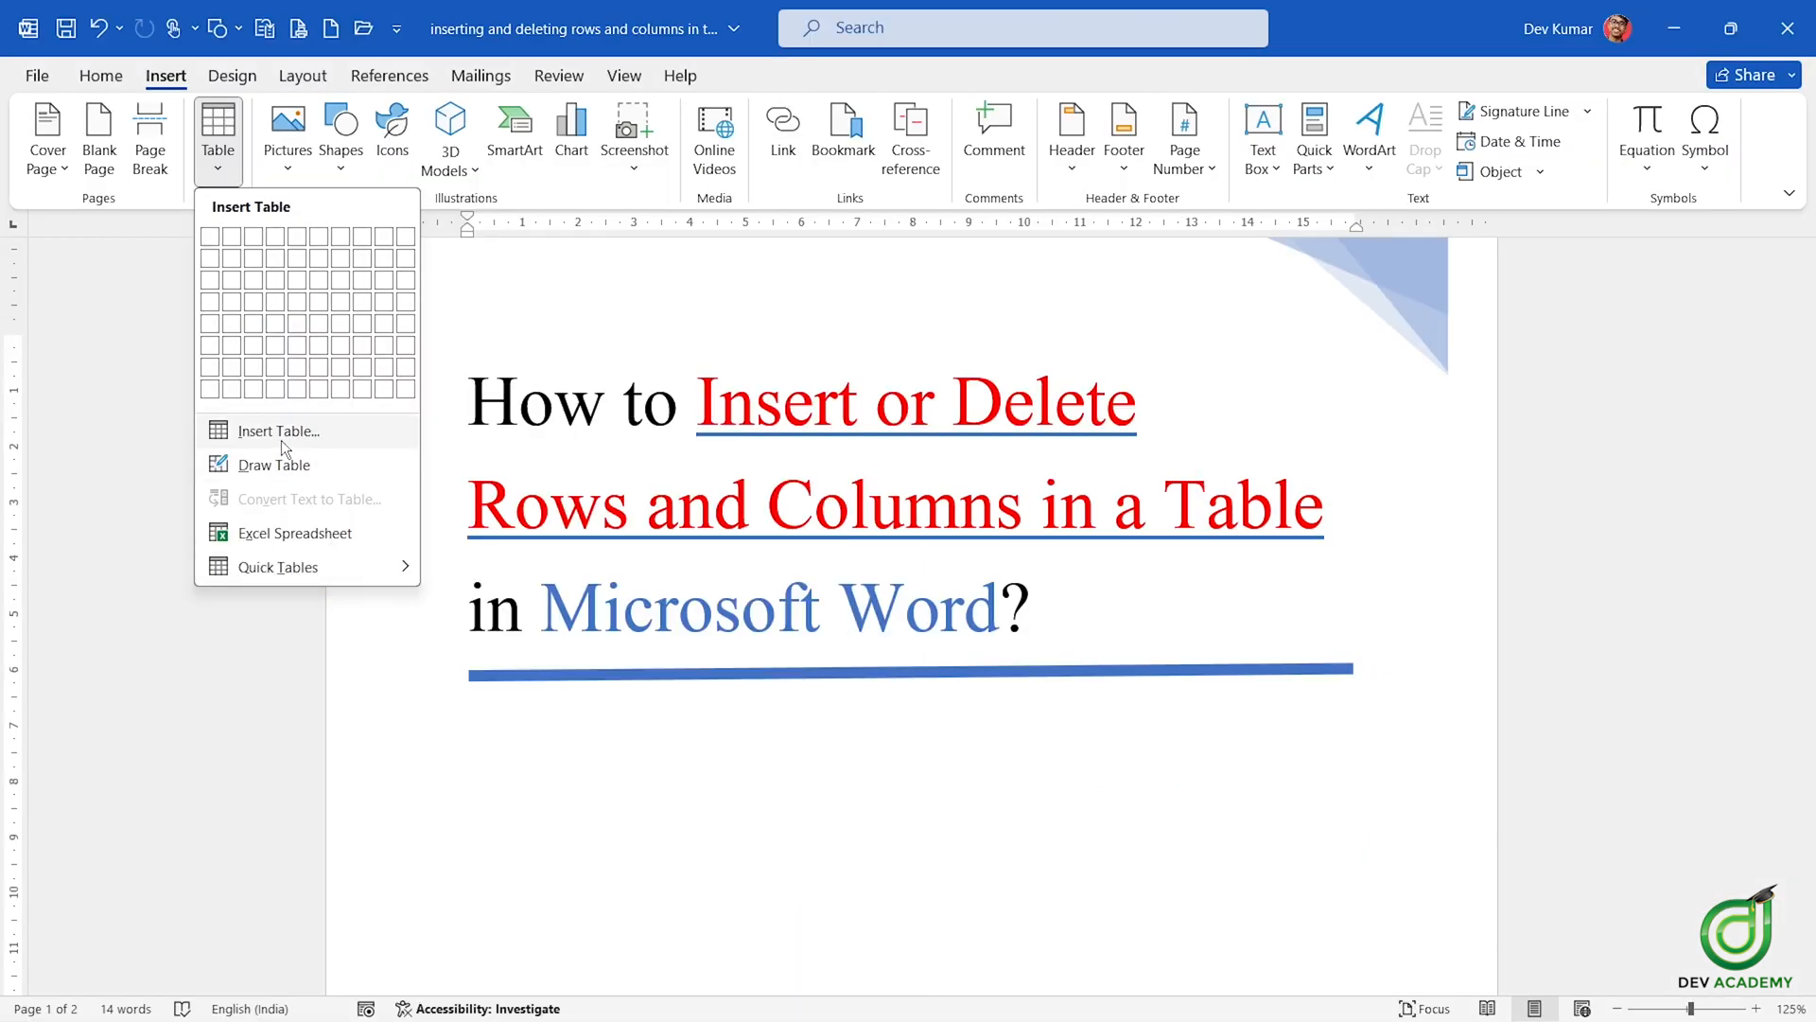
mouse_move(292, 571)
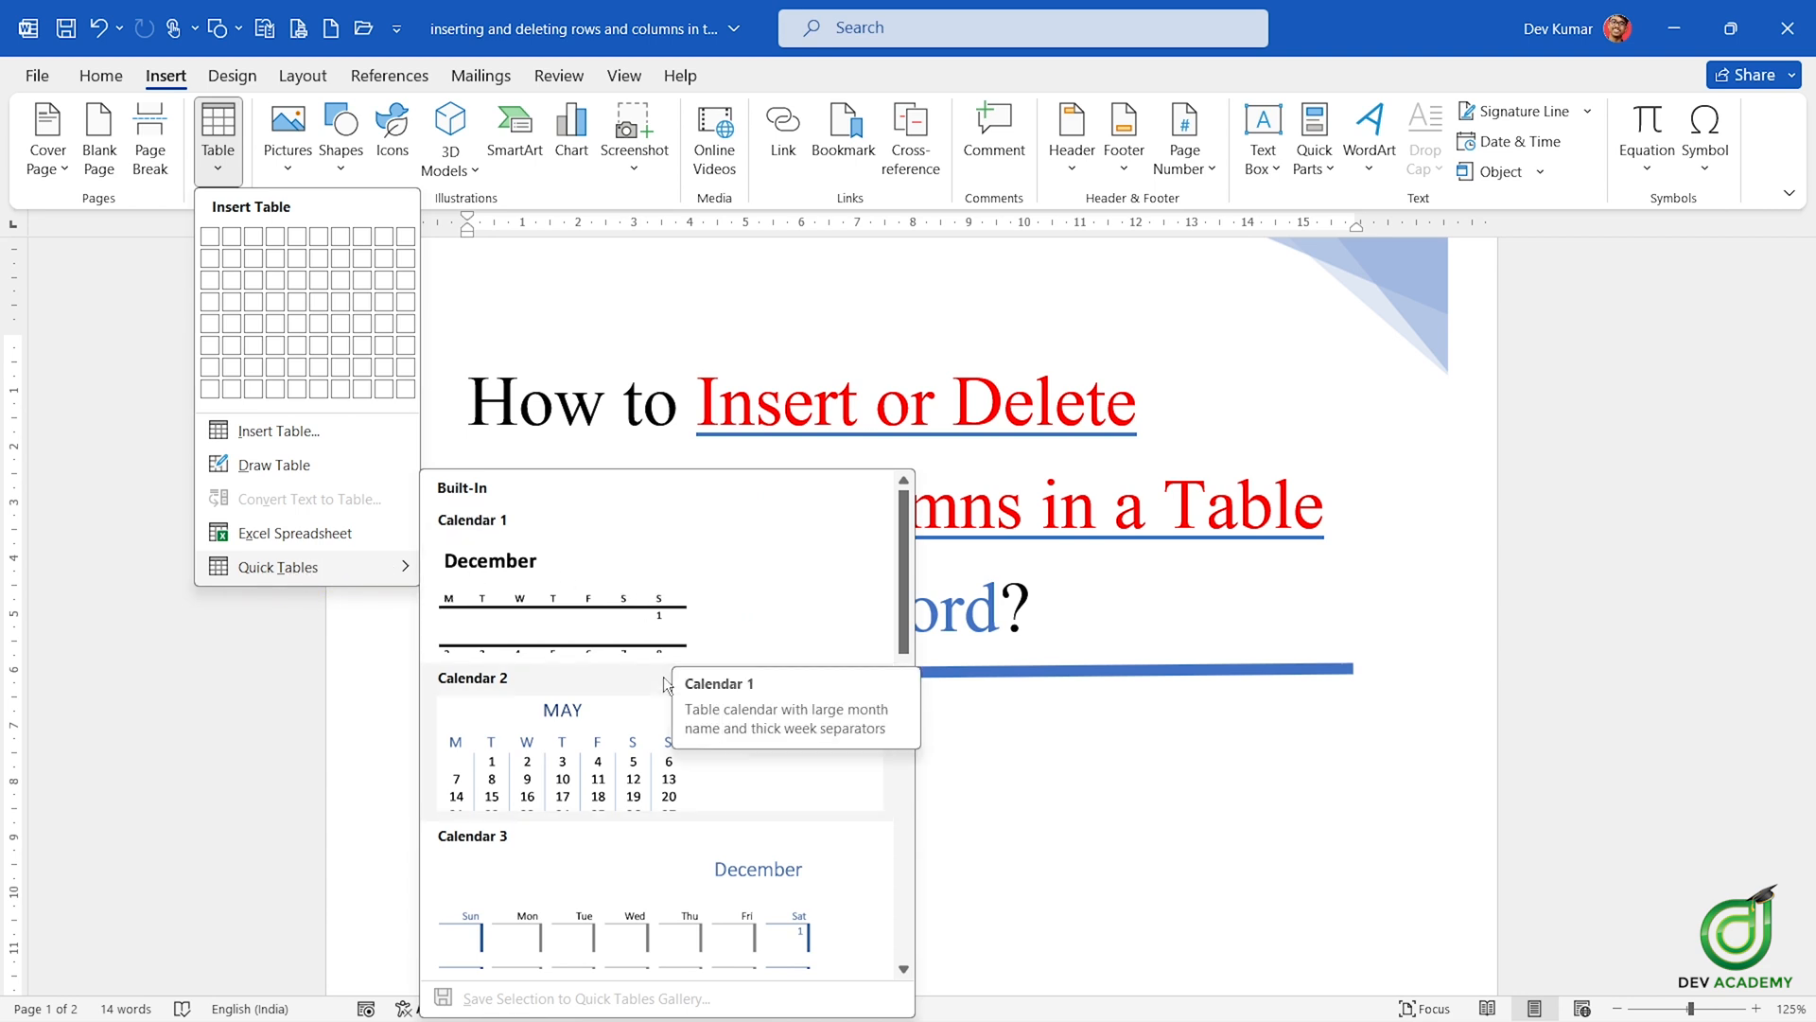
scroll(706, 705, "down", 6)
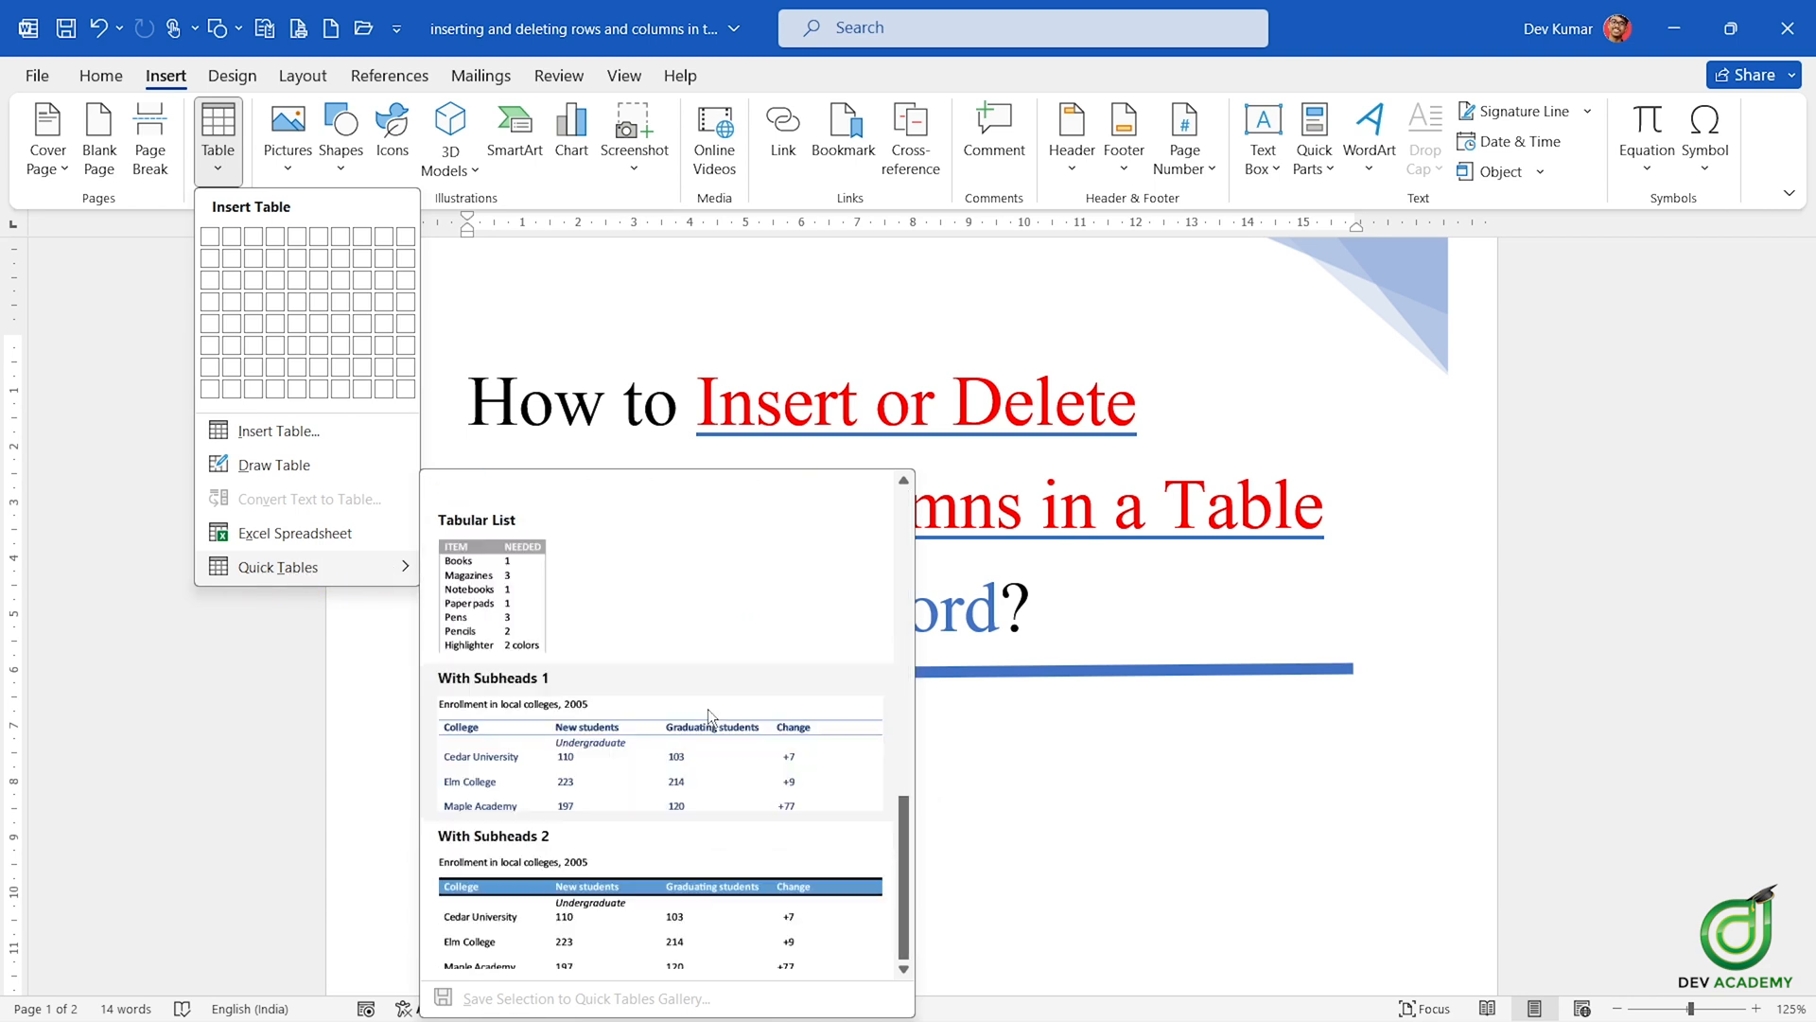
left_click(1309, 583)
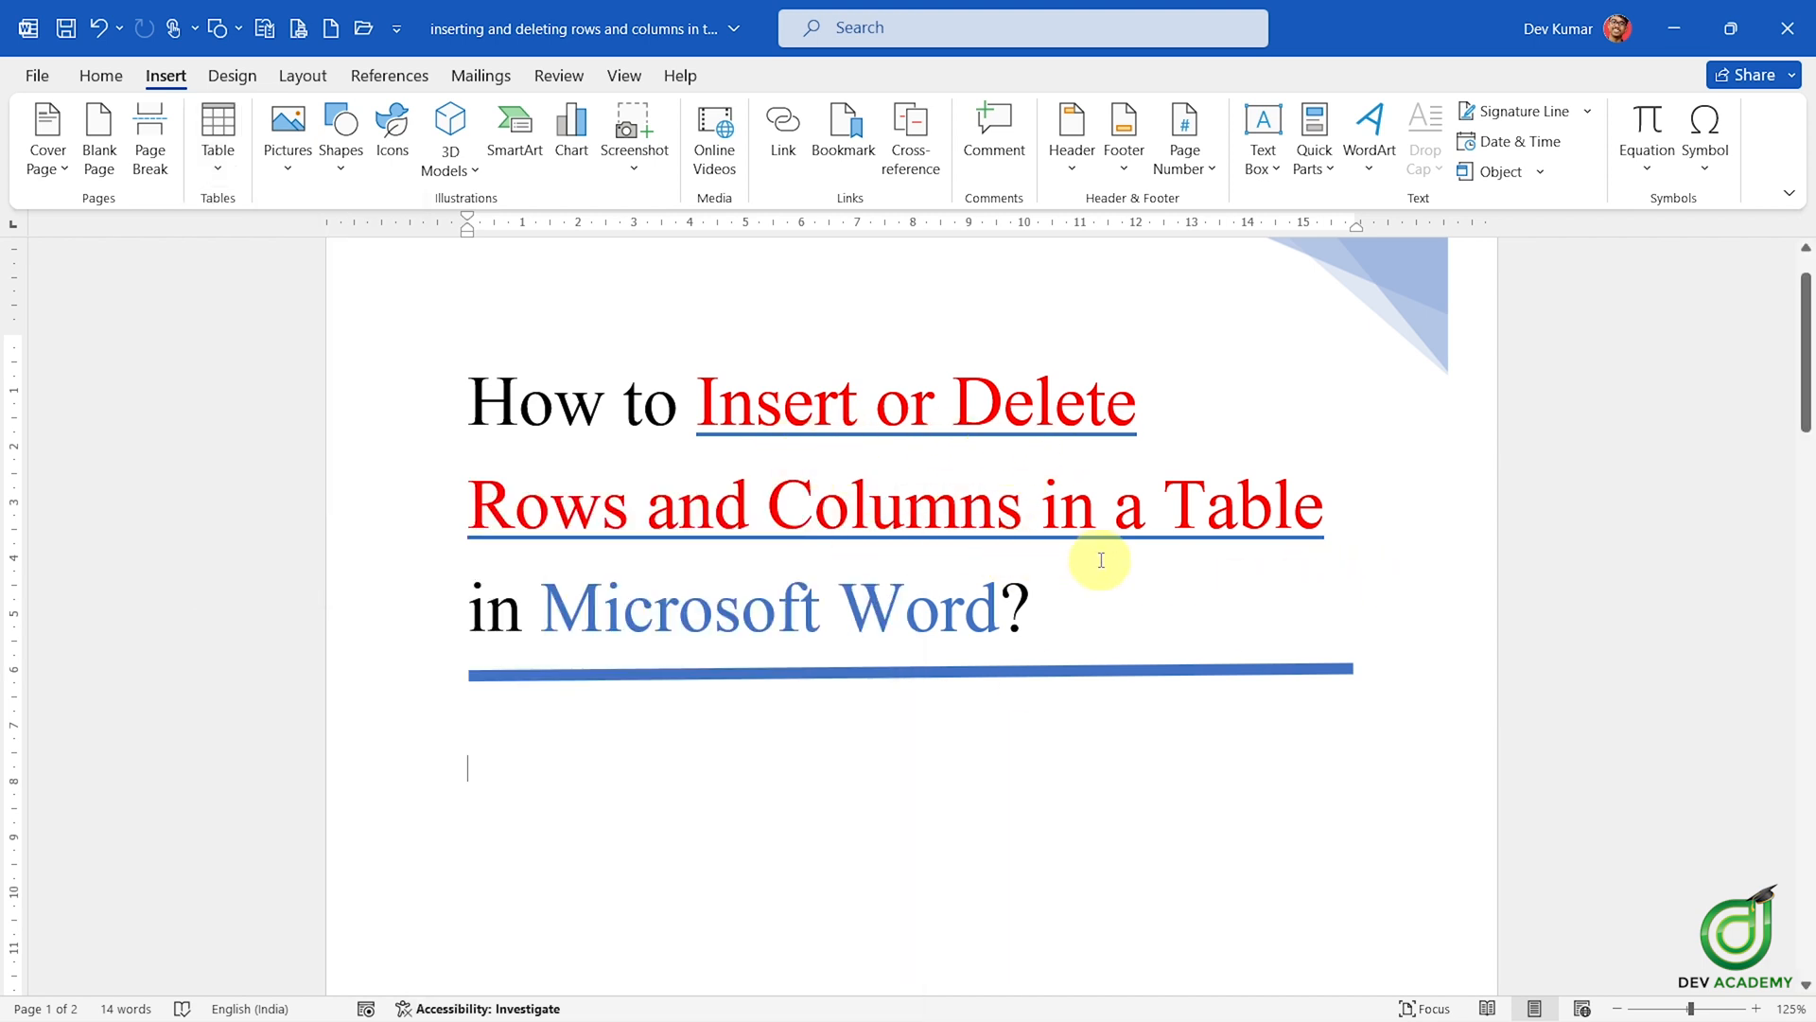
- Insert the built-in With Subheads 2 quick table below the blue line under the title
left_click(215, 170)
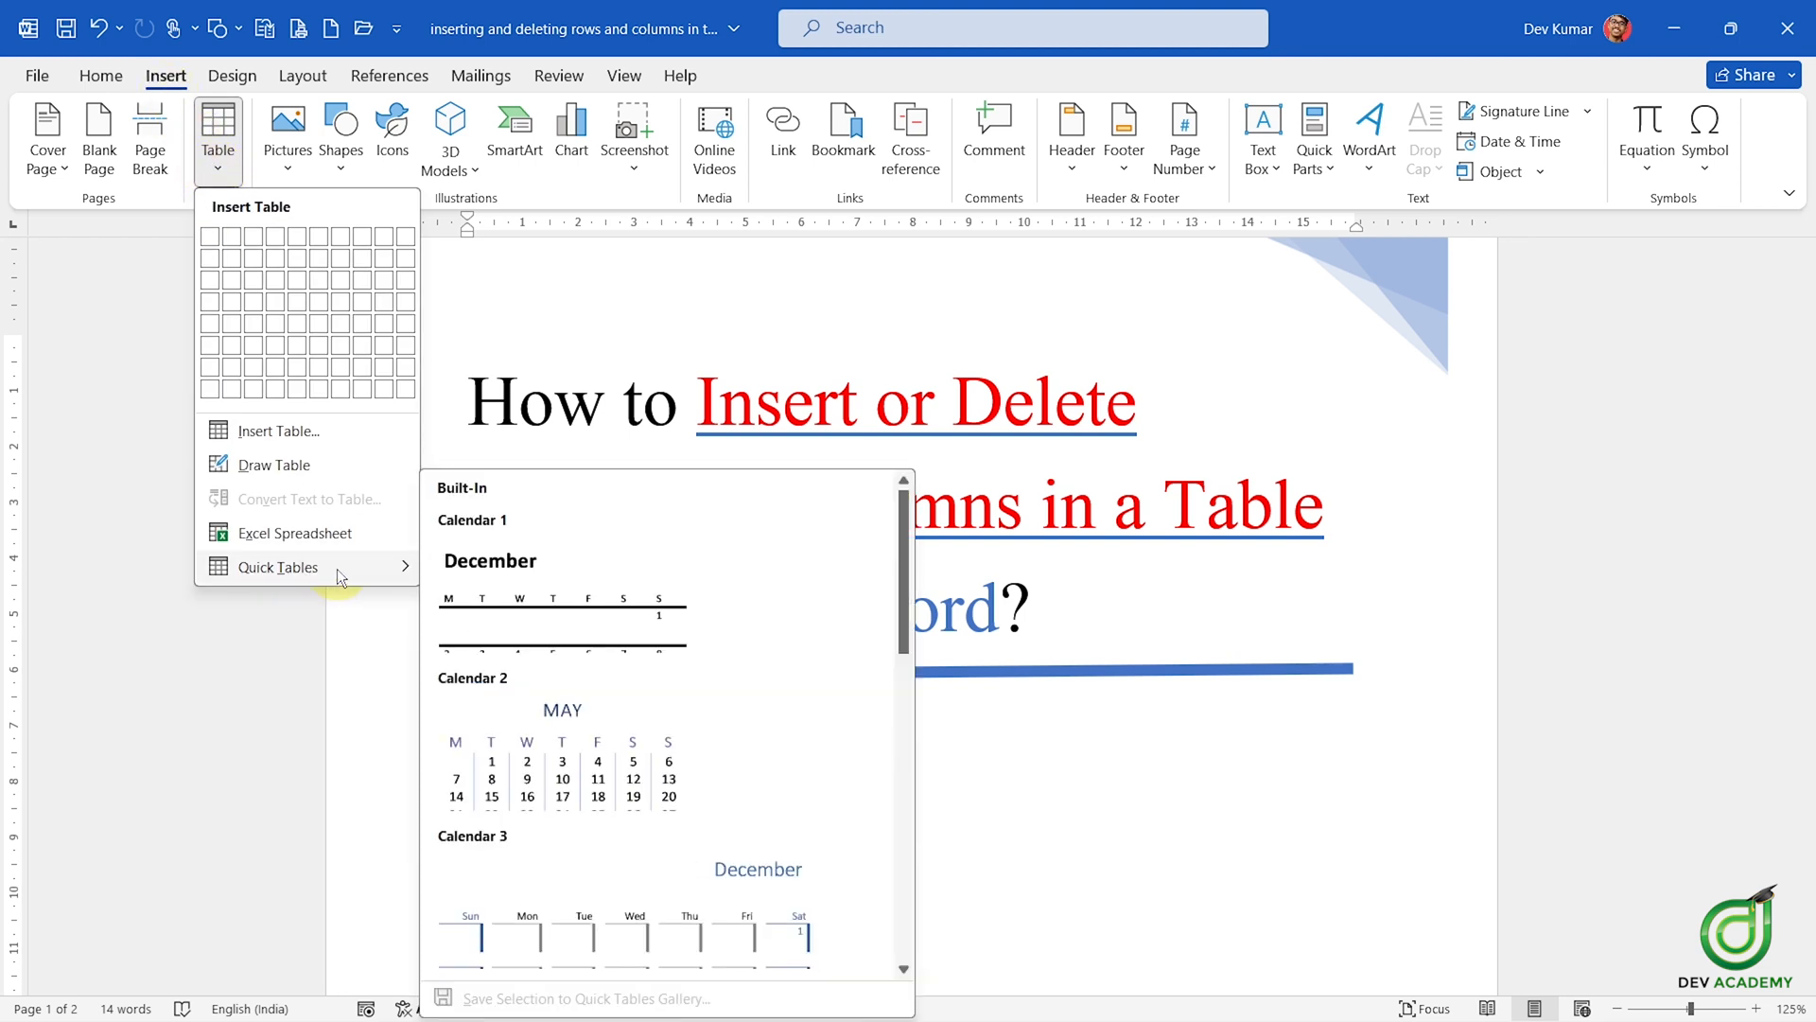
scroll(726, 615, "down", 5)
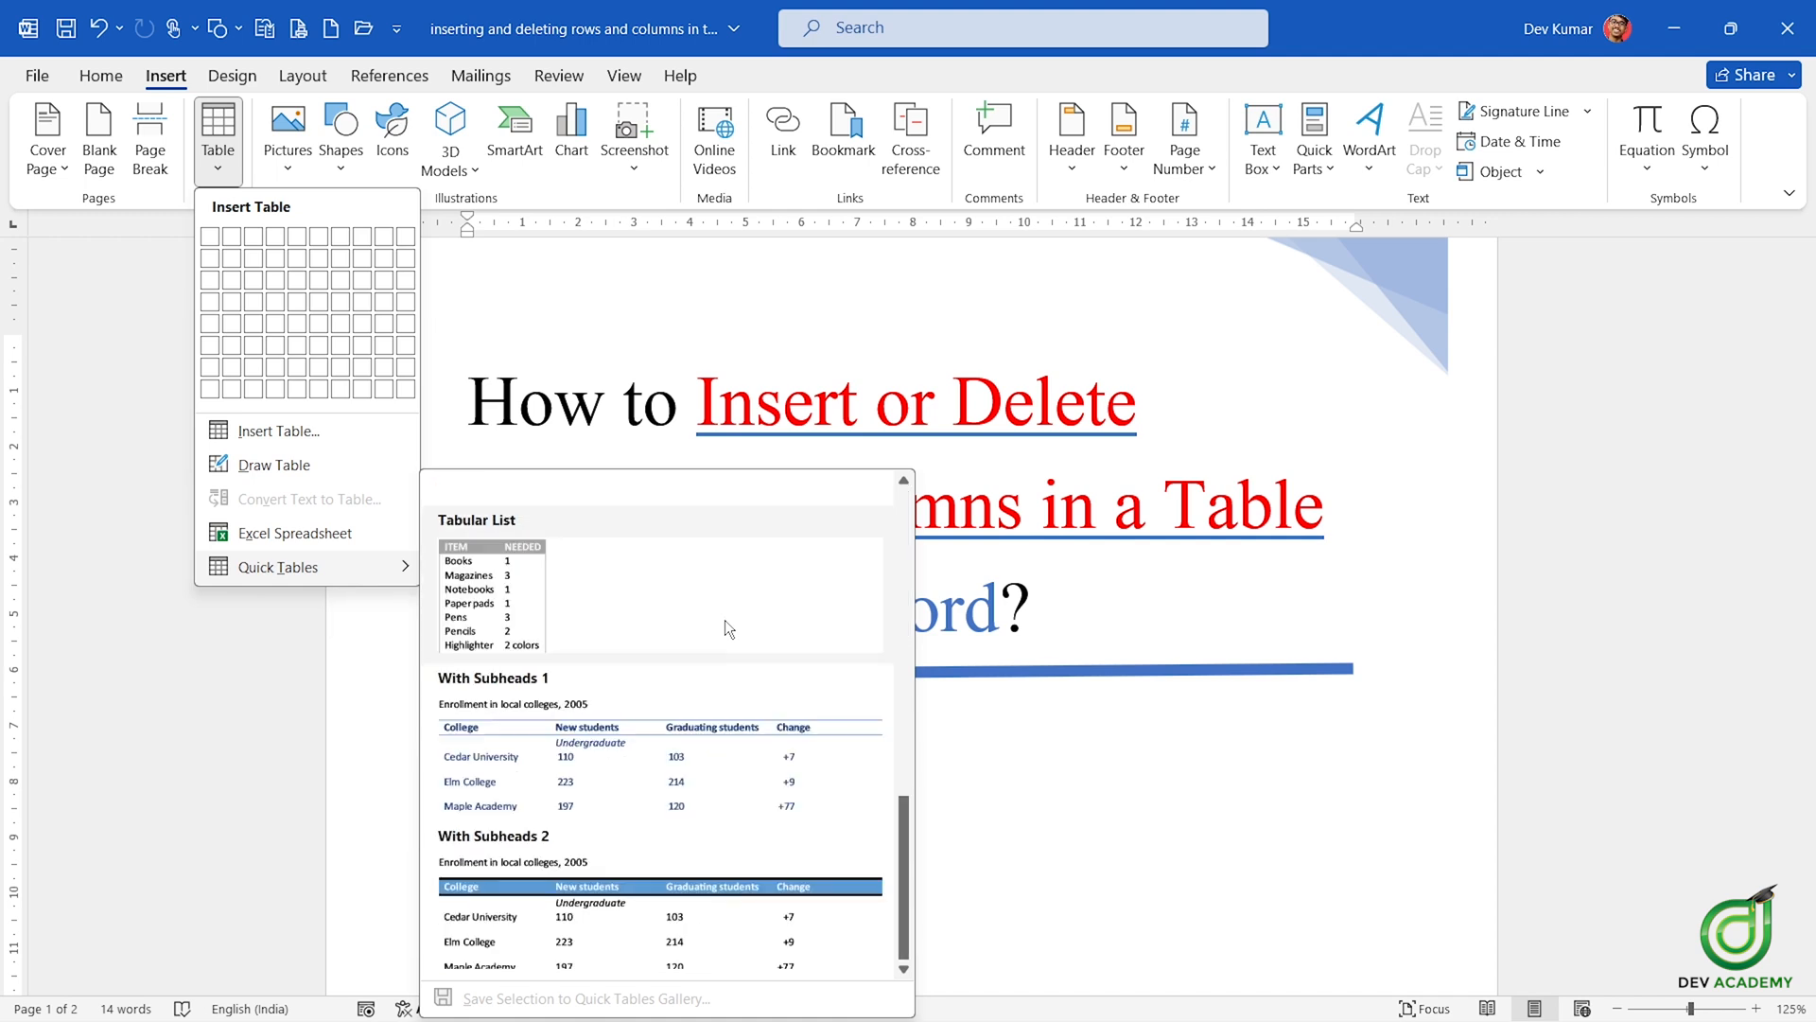
left_click(581, 925)
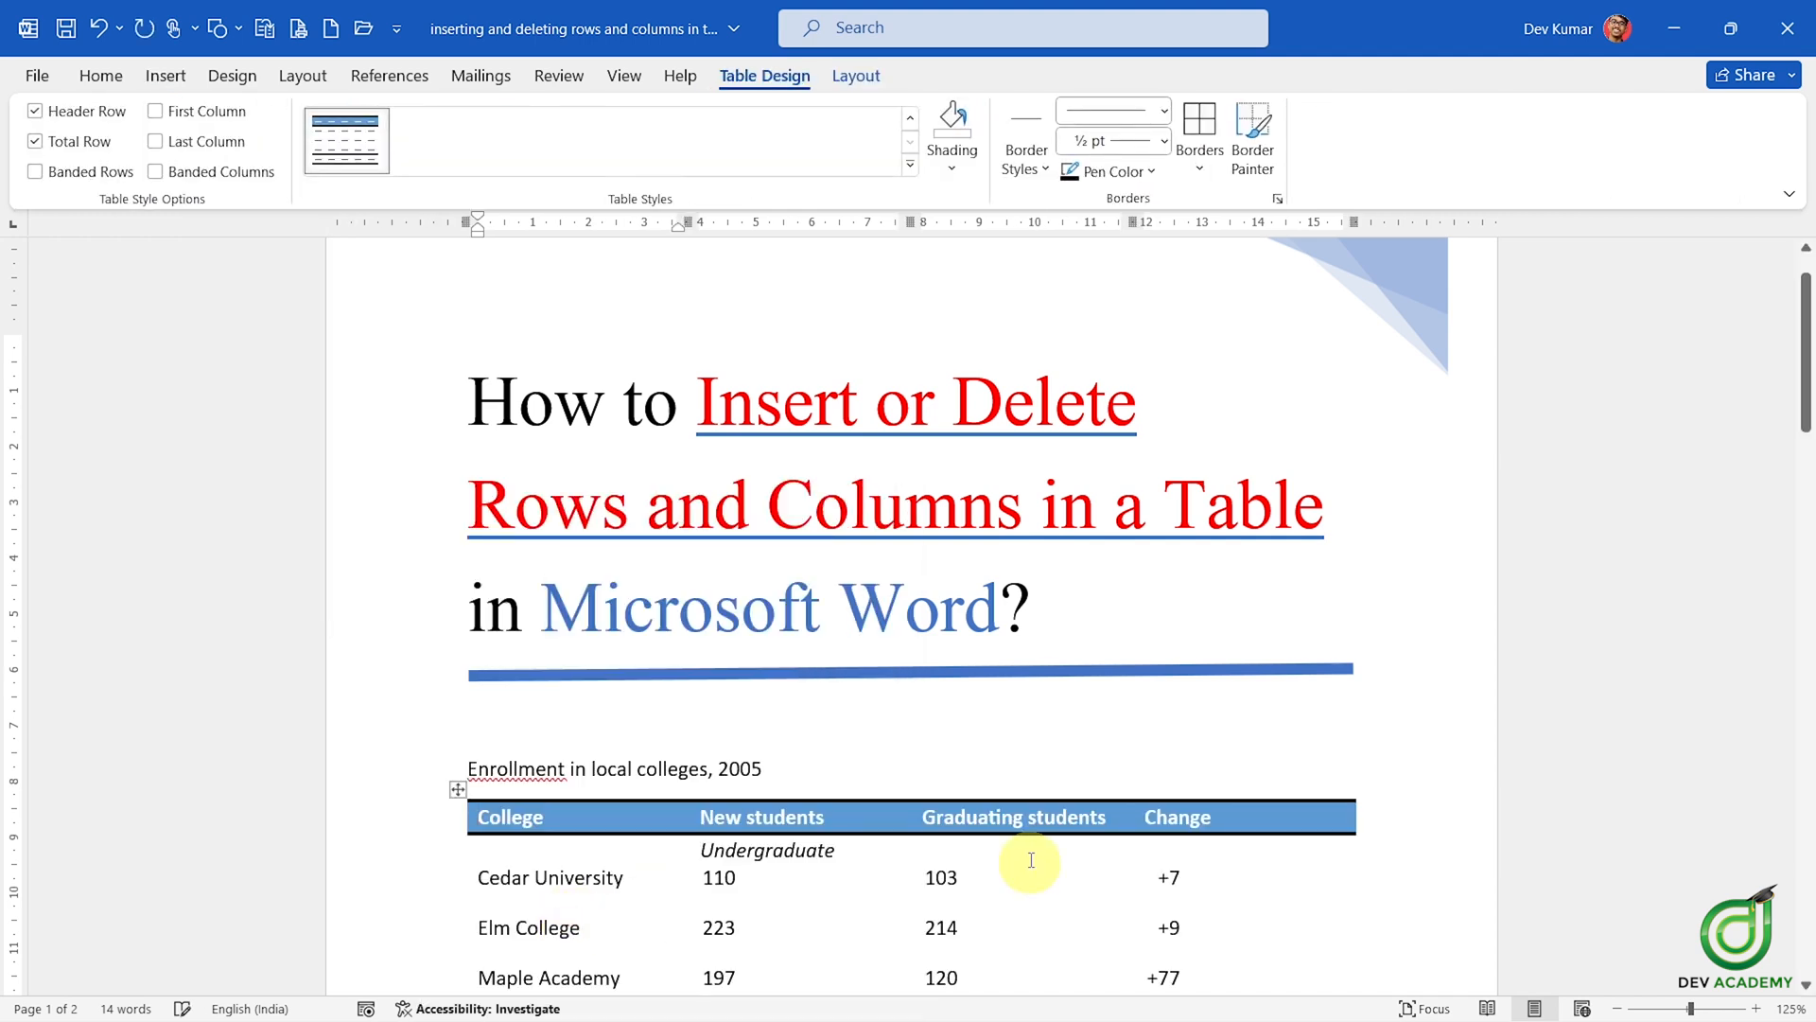
scroll(946, 783, "down", 3)
scroll(833, 757, "up", 1)
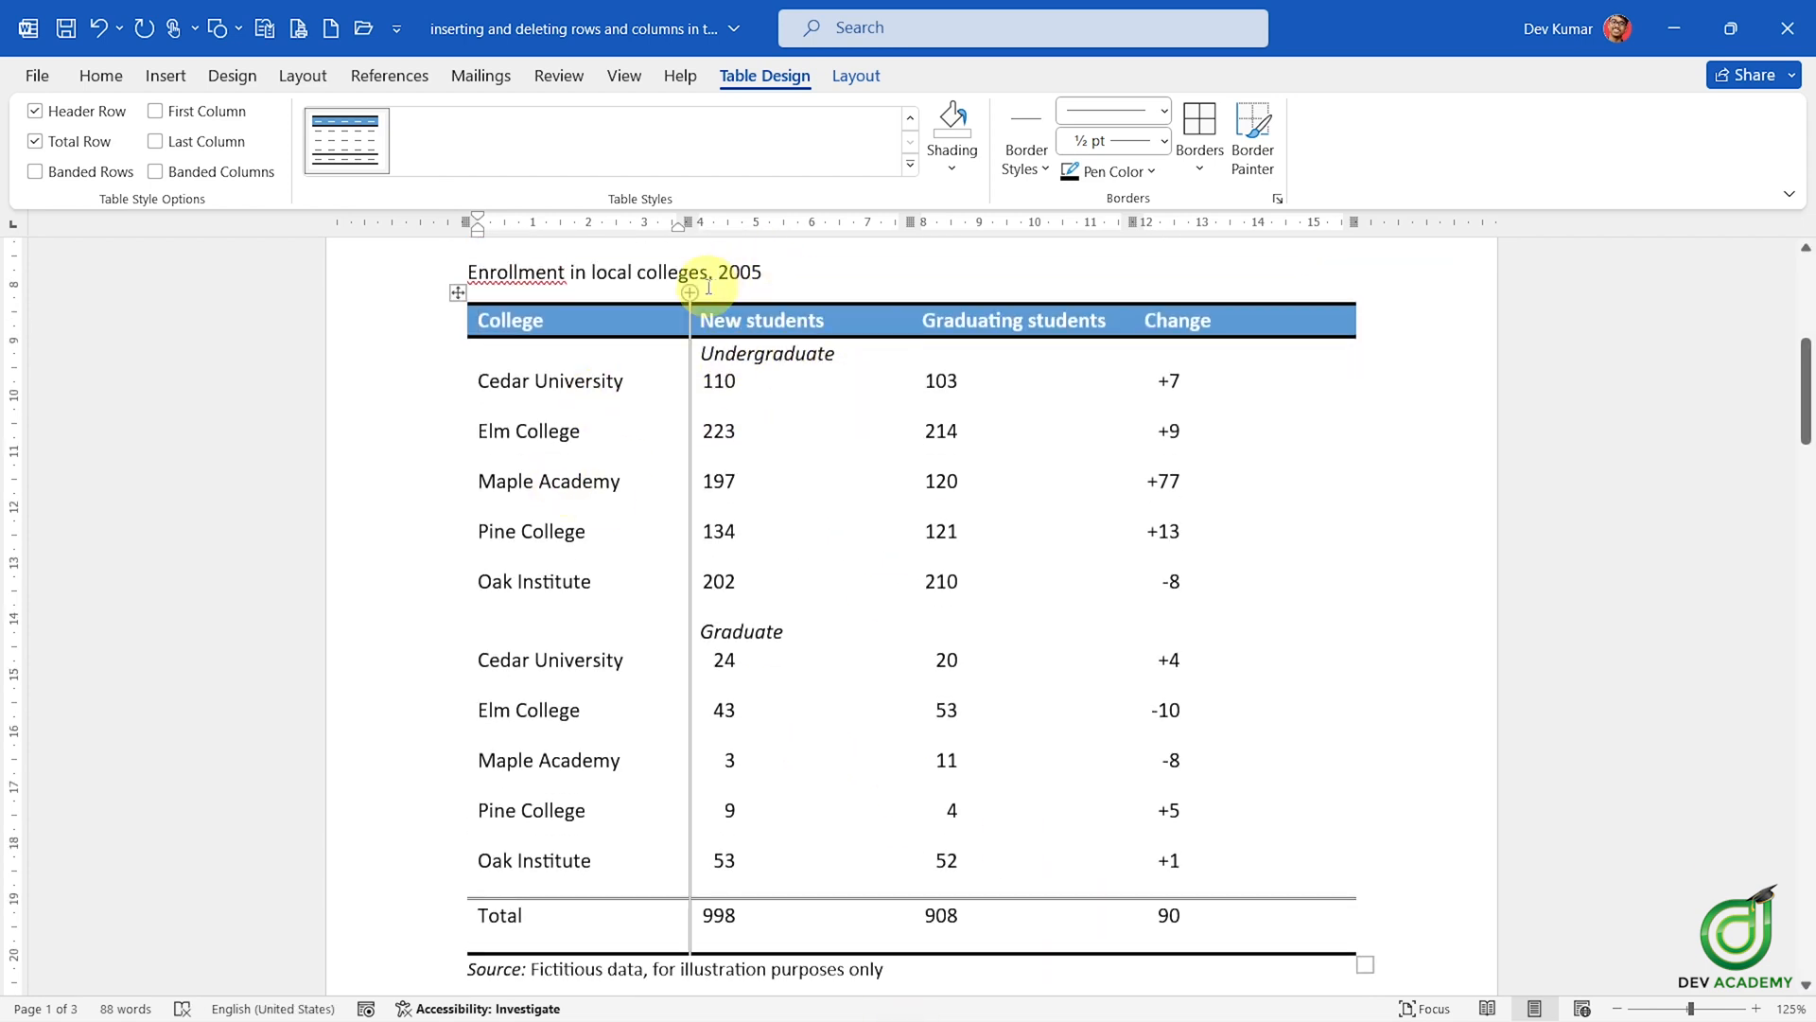
- Apply All Borders to the entire enrollment table and deselect it
left_click(444, 301)
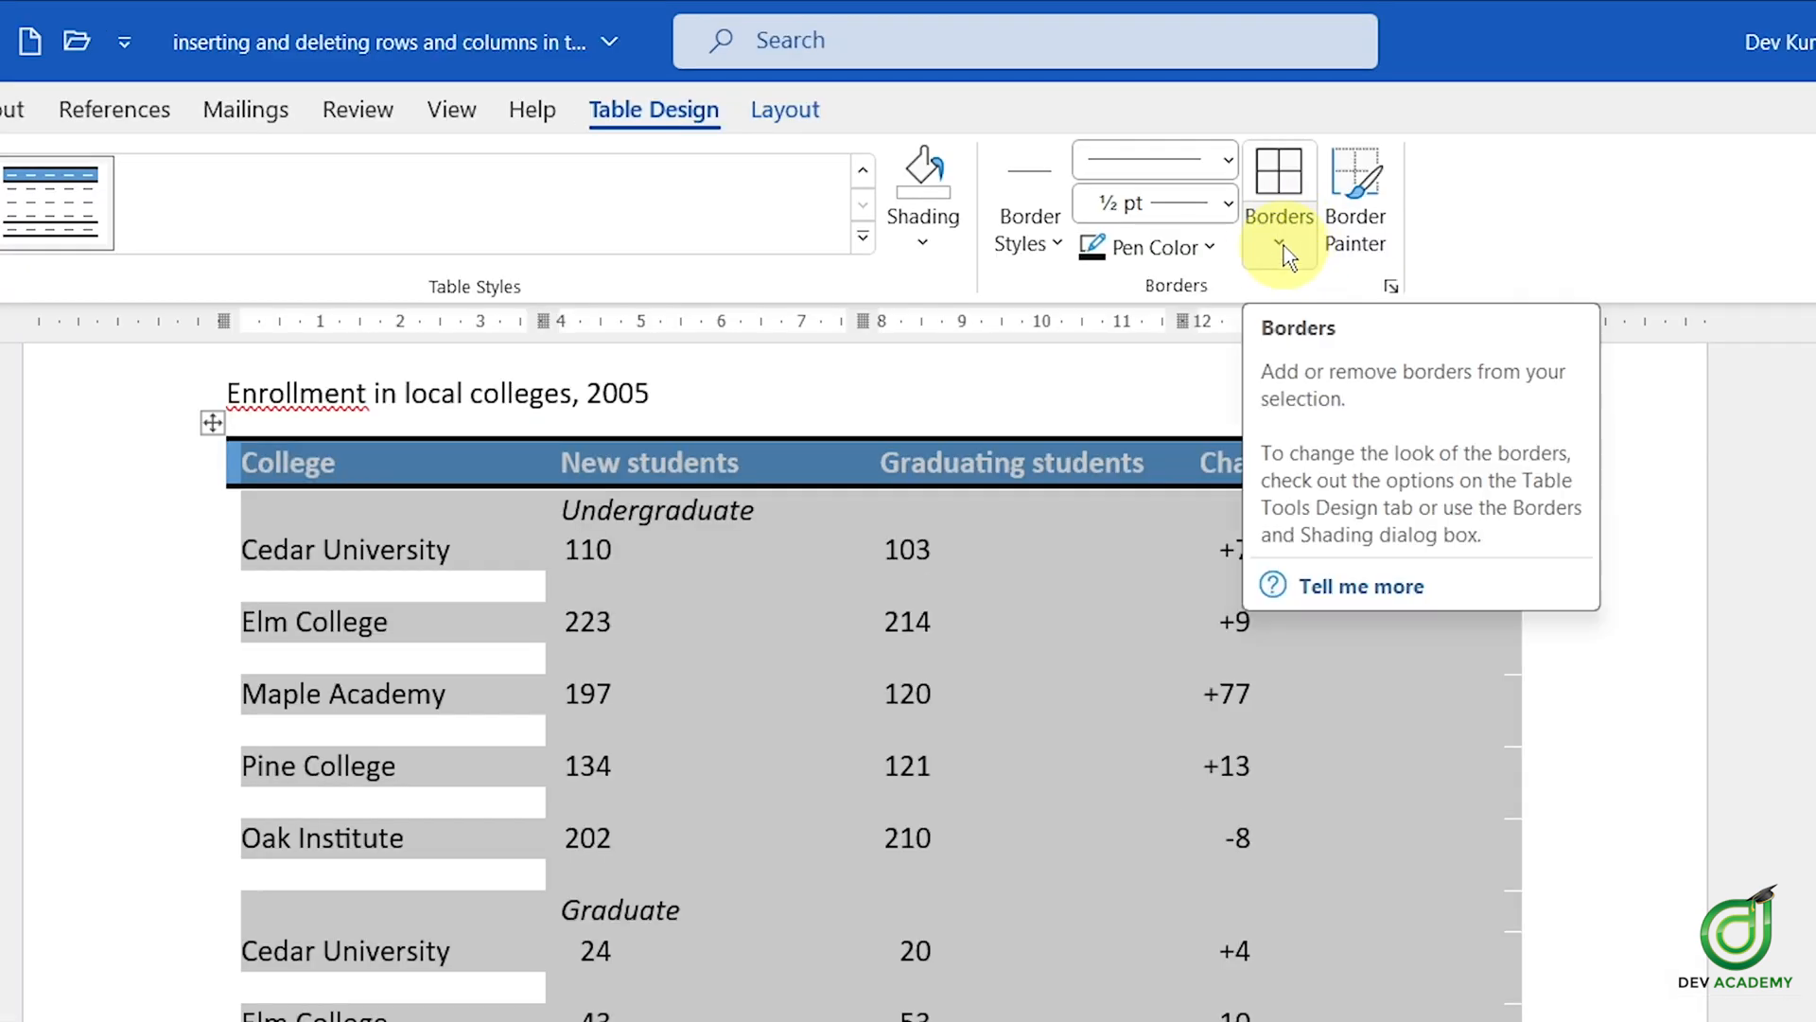
left_click(1280, 244)
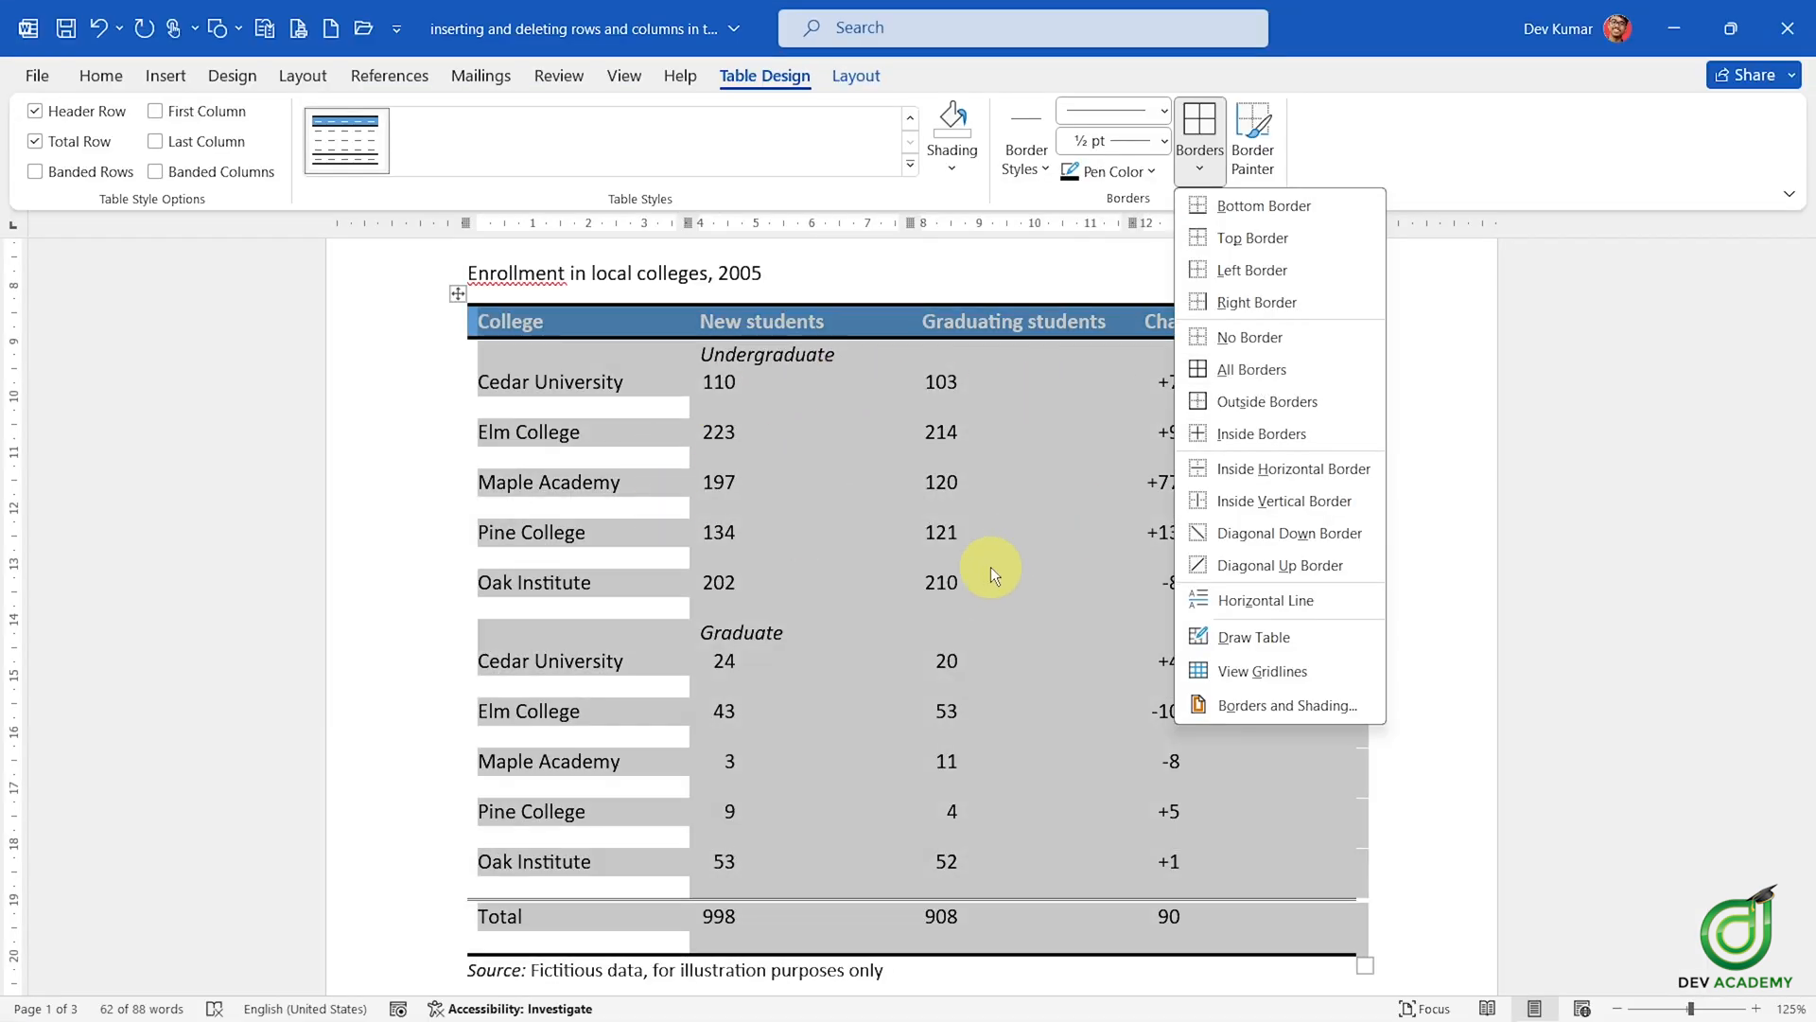
left_click(1252, 372)
left_click(810, 537)
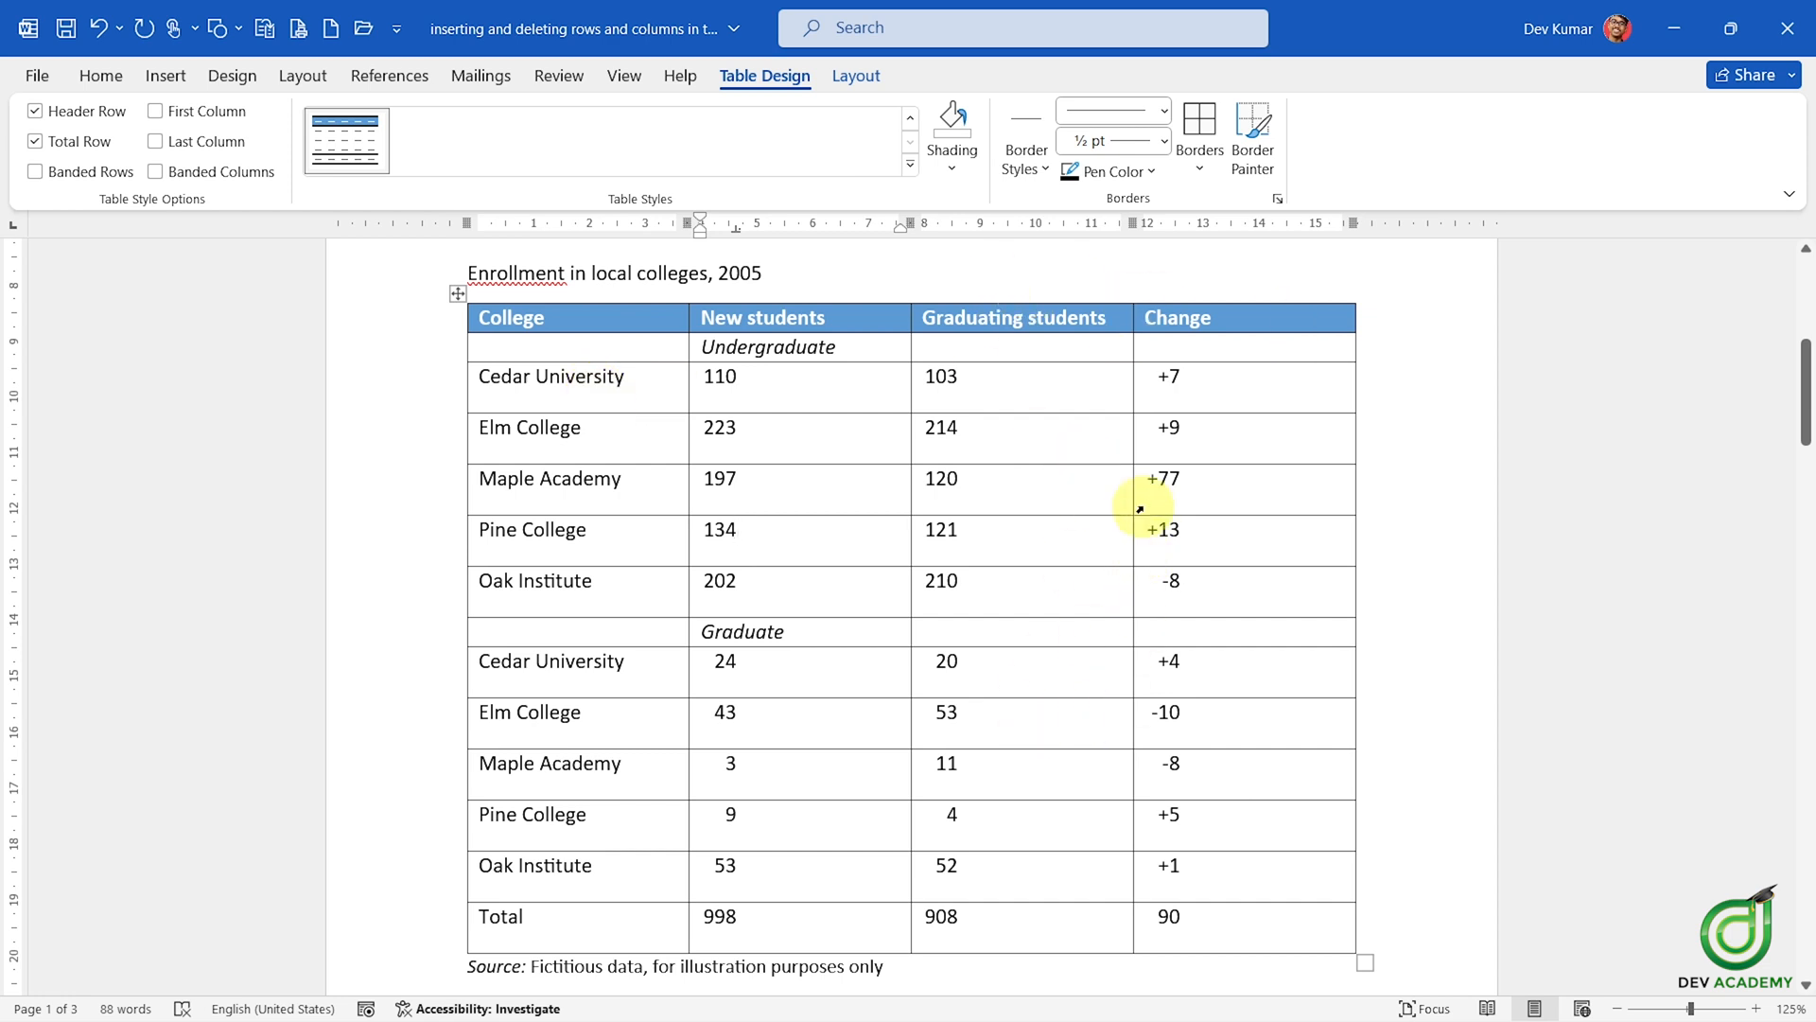
scroll(801, 437, "up", 3)
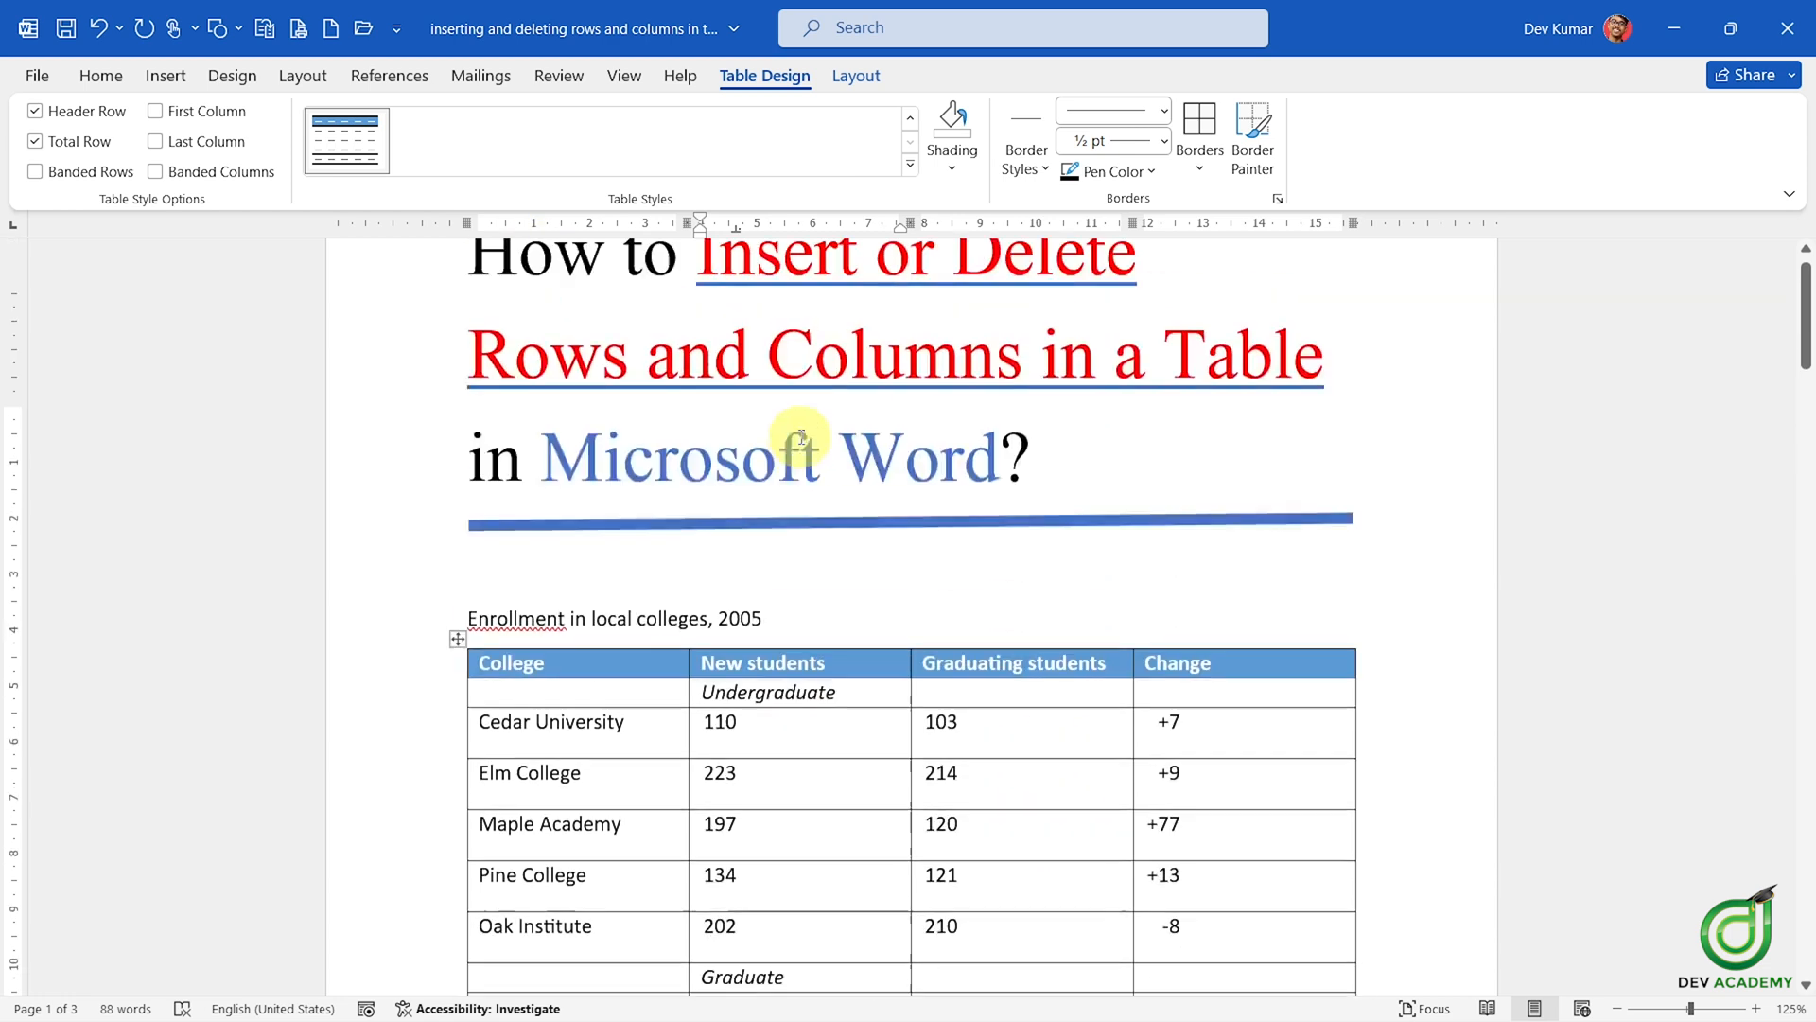
scroll(801, 437, "up", 3)
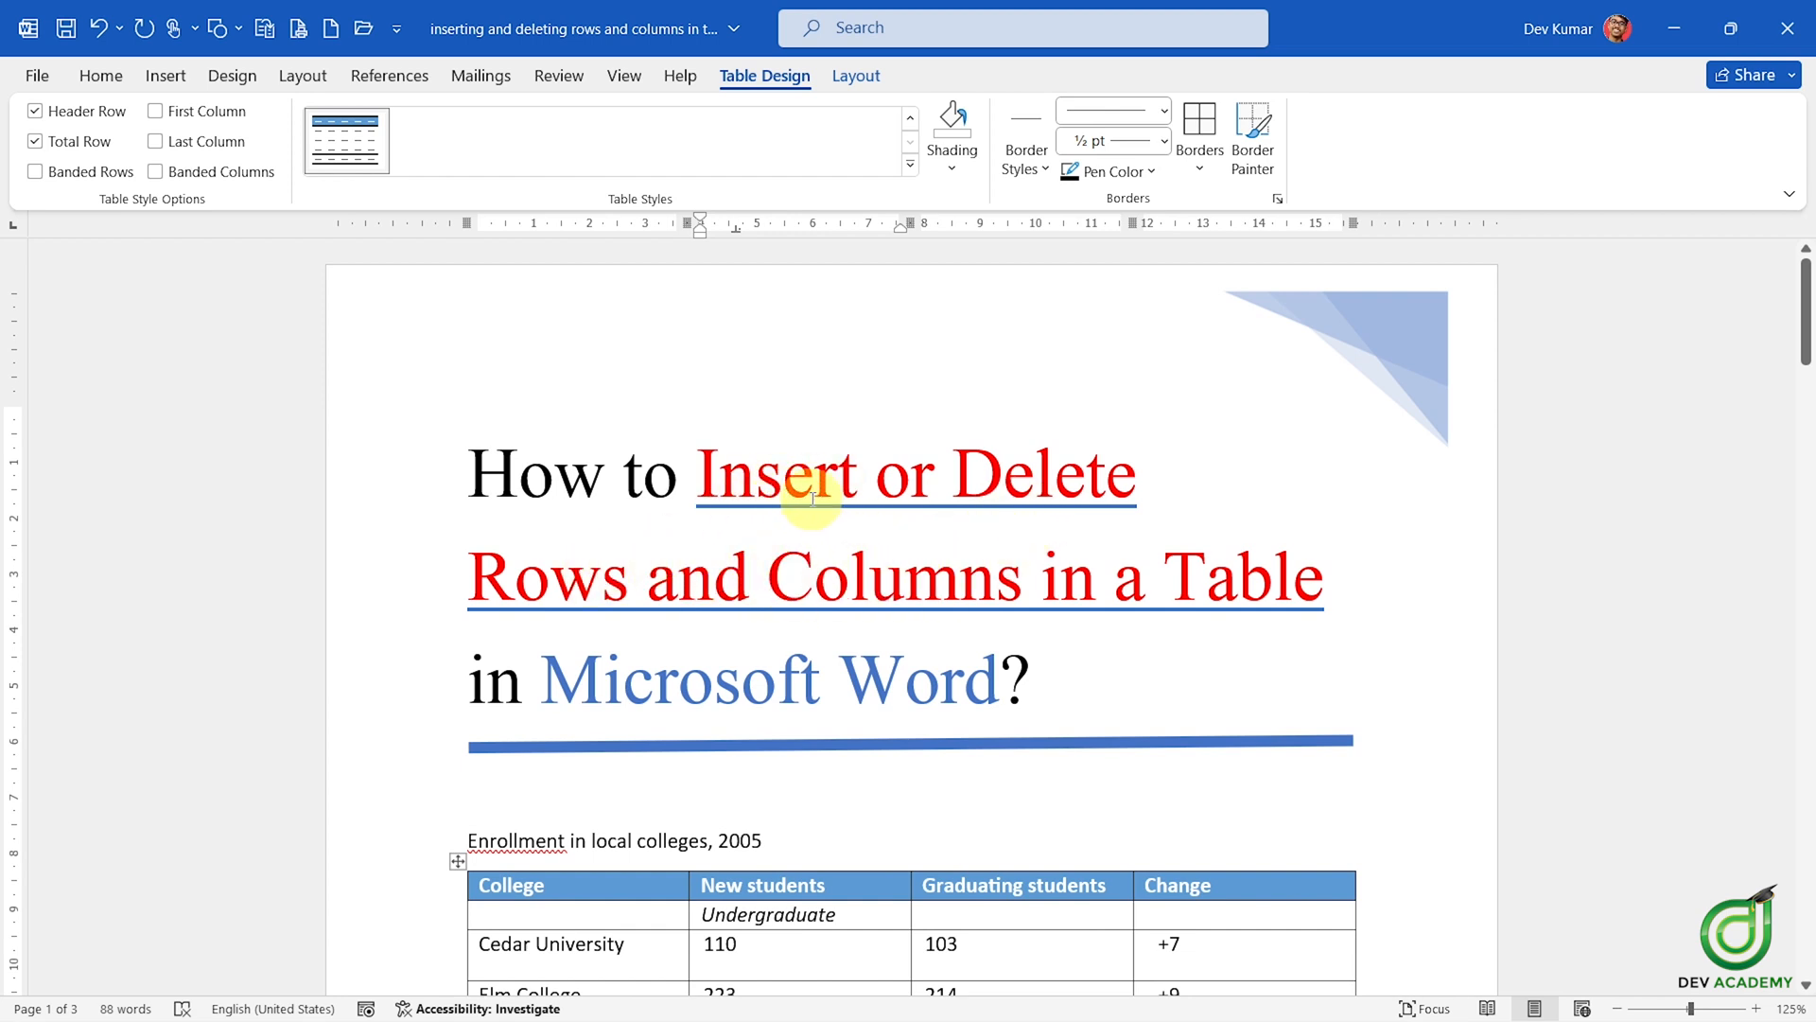
scroll(1008, 494, "down", 8)
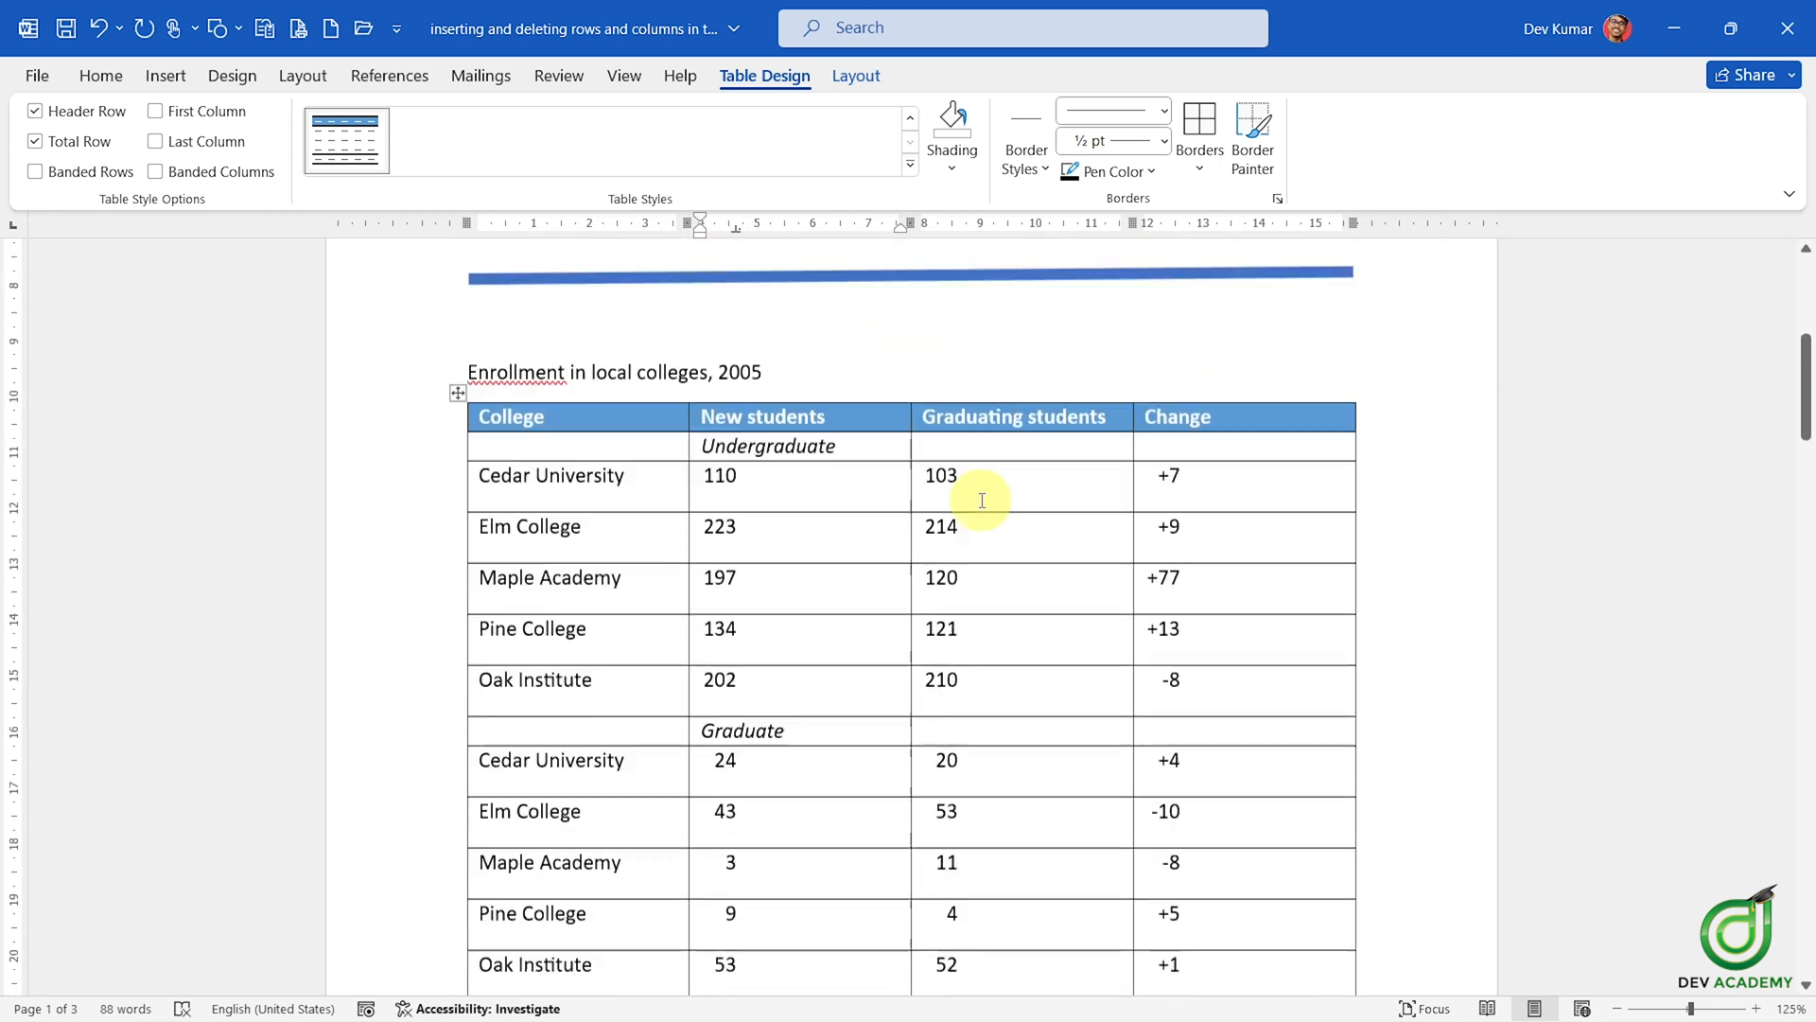
left_click(104, 75)
scroll(1046, 381, "up", 1)
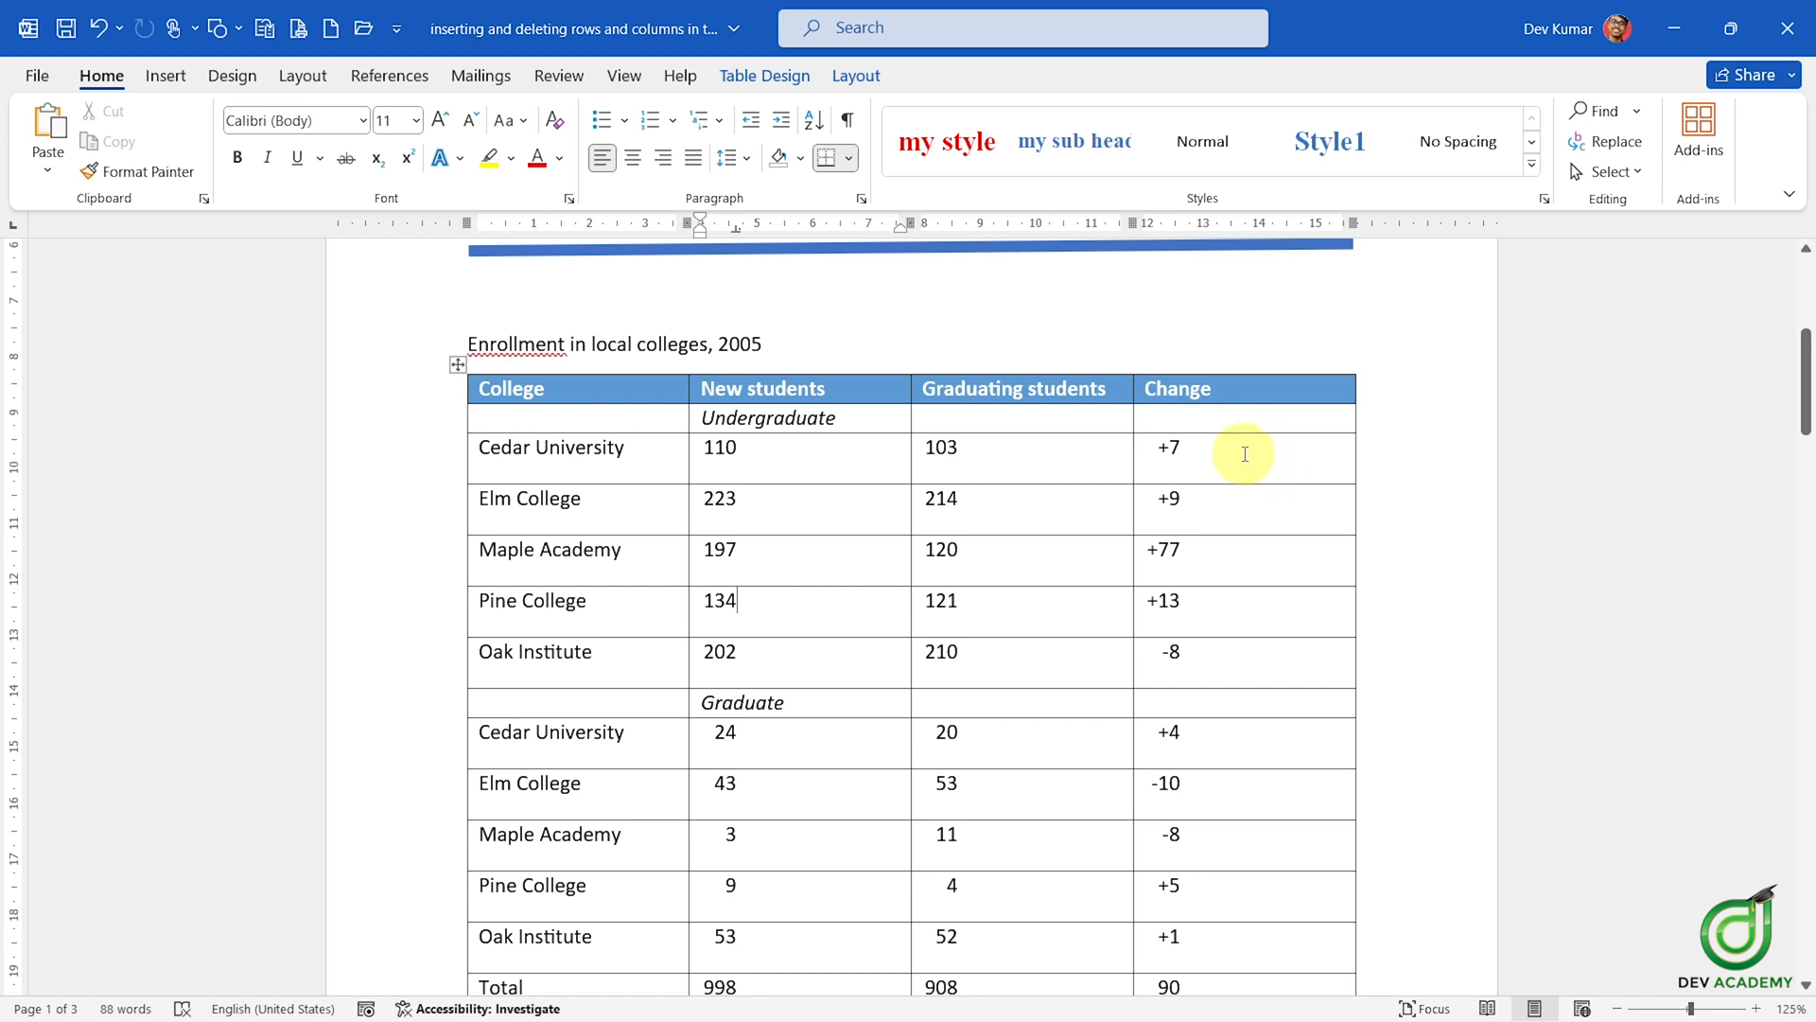
- Insert an empty column to the right of the Change column and undo that insertion
left_click(1258, 392)
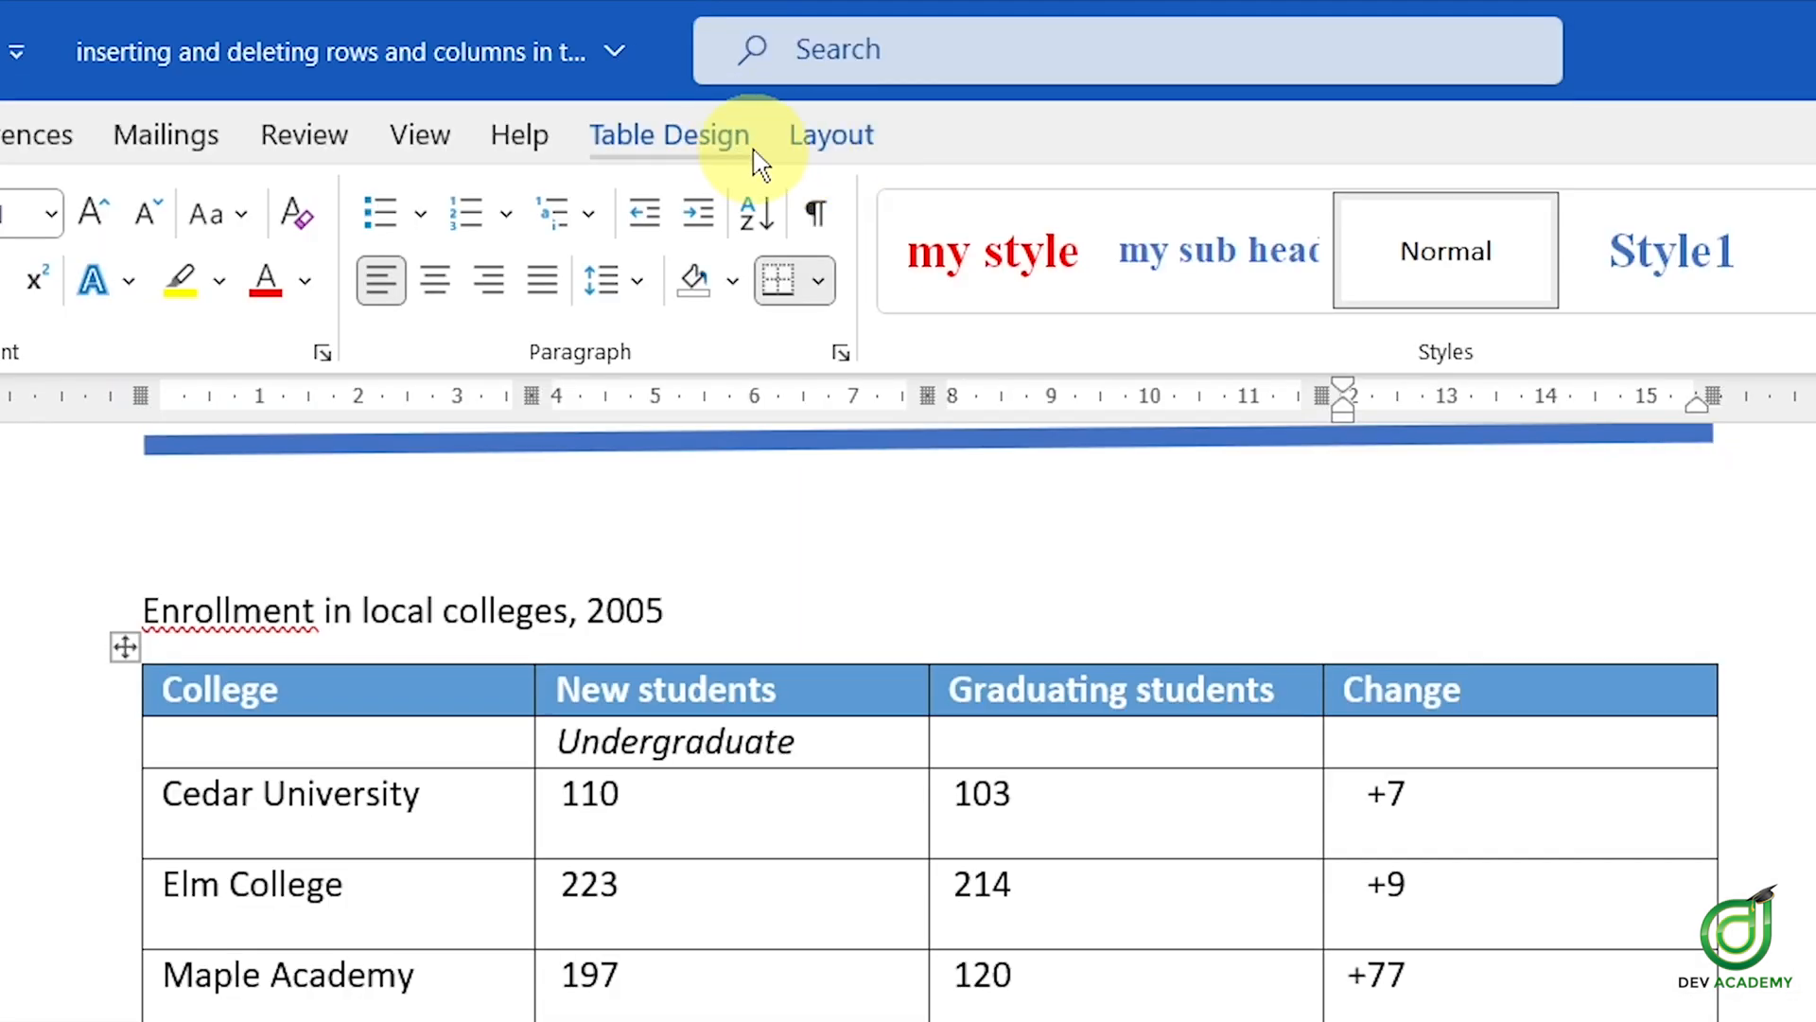
left_click(840, 140)
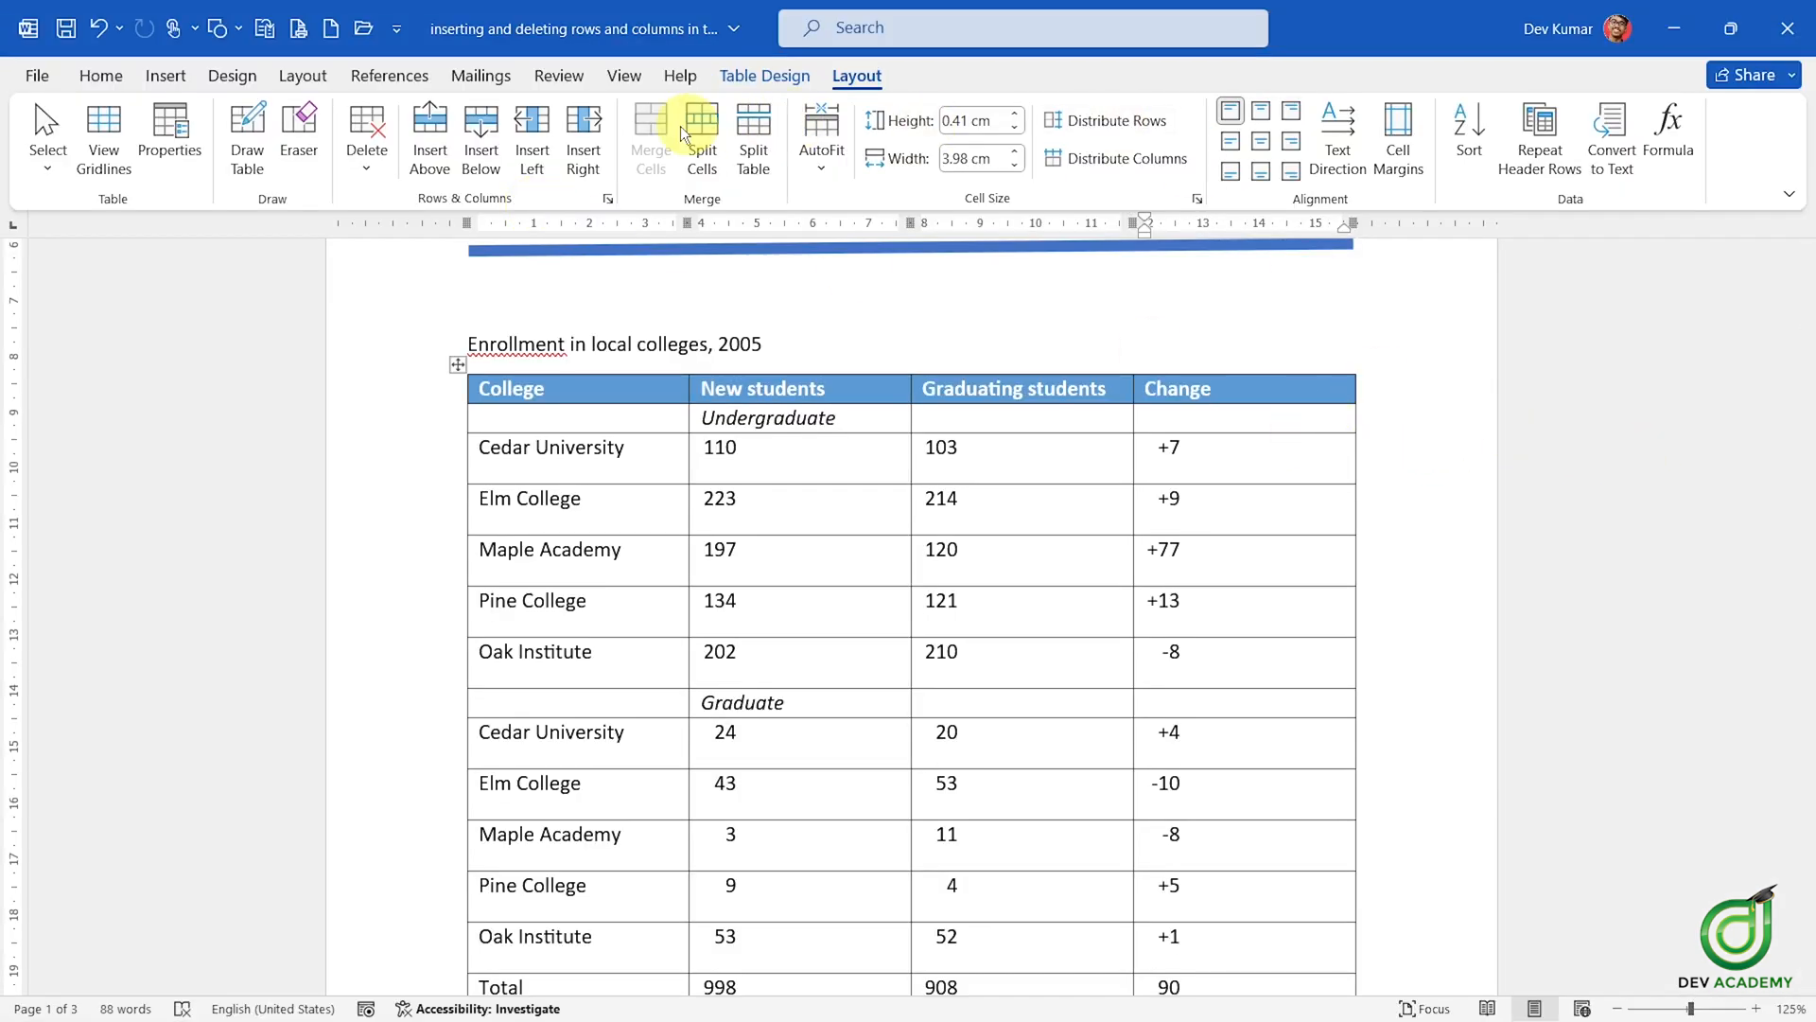
left_click(582, 169)
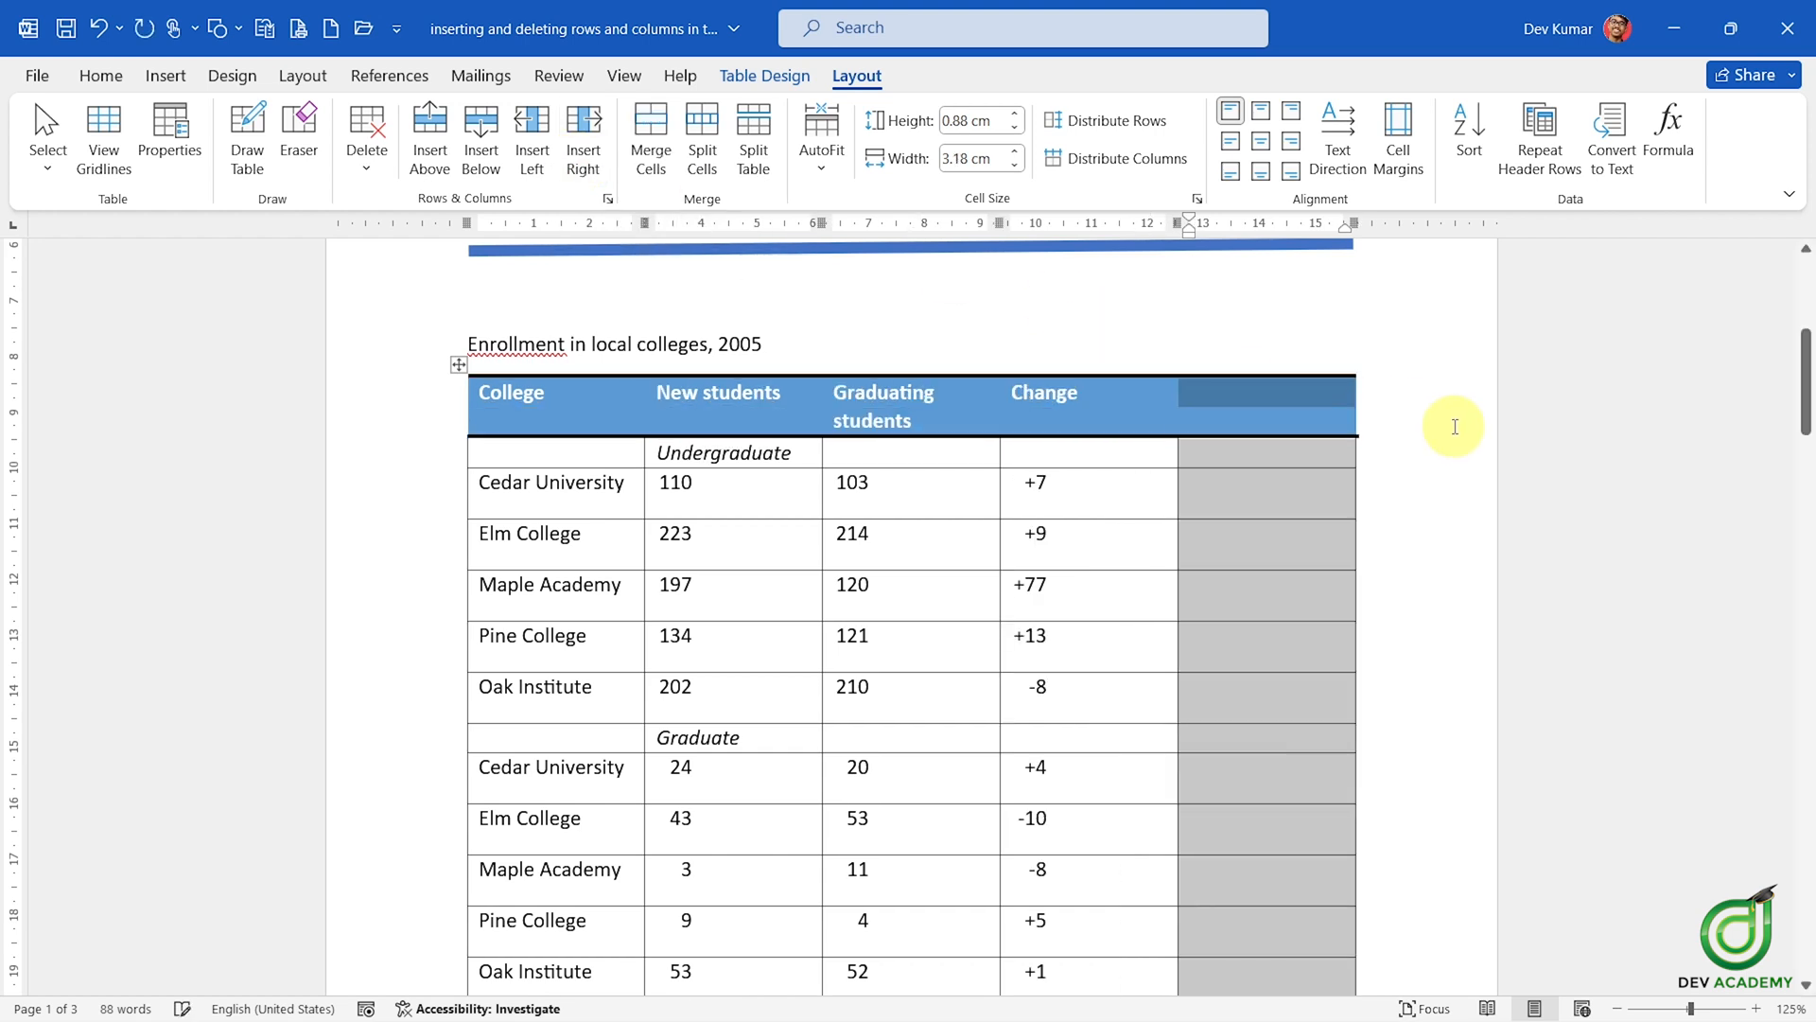
left_click(1268, 410)
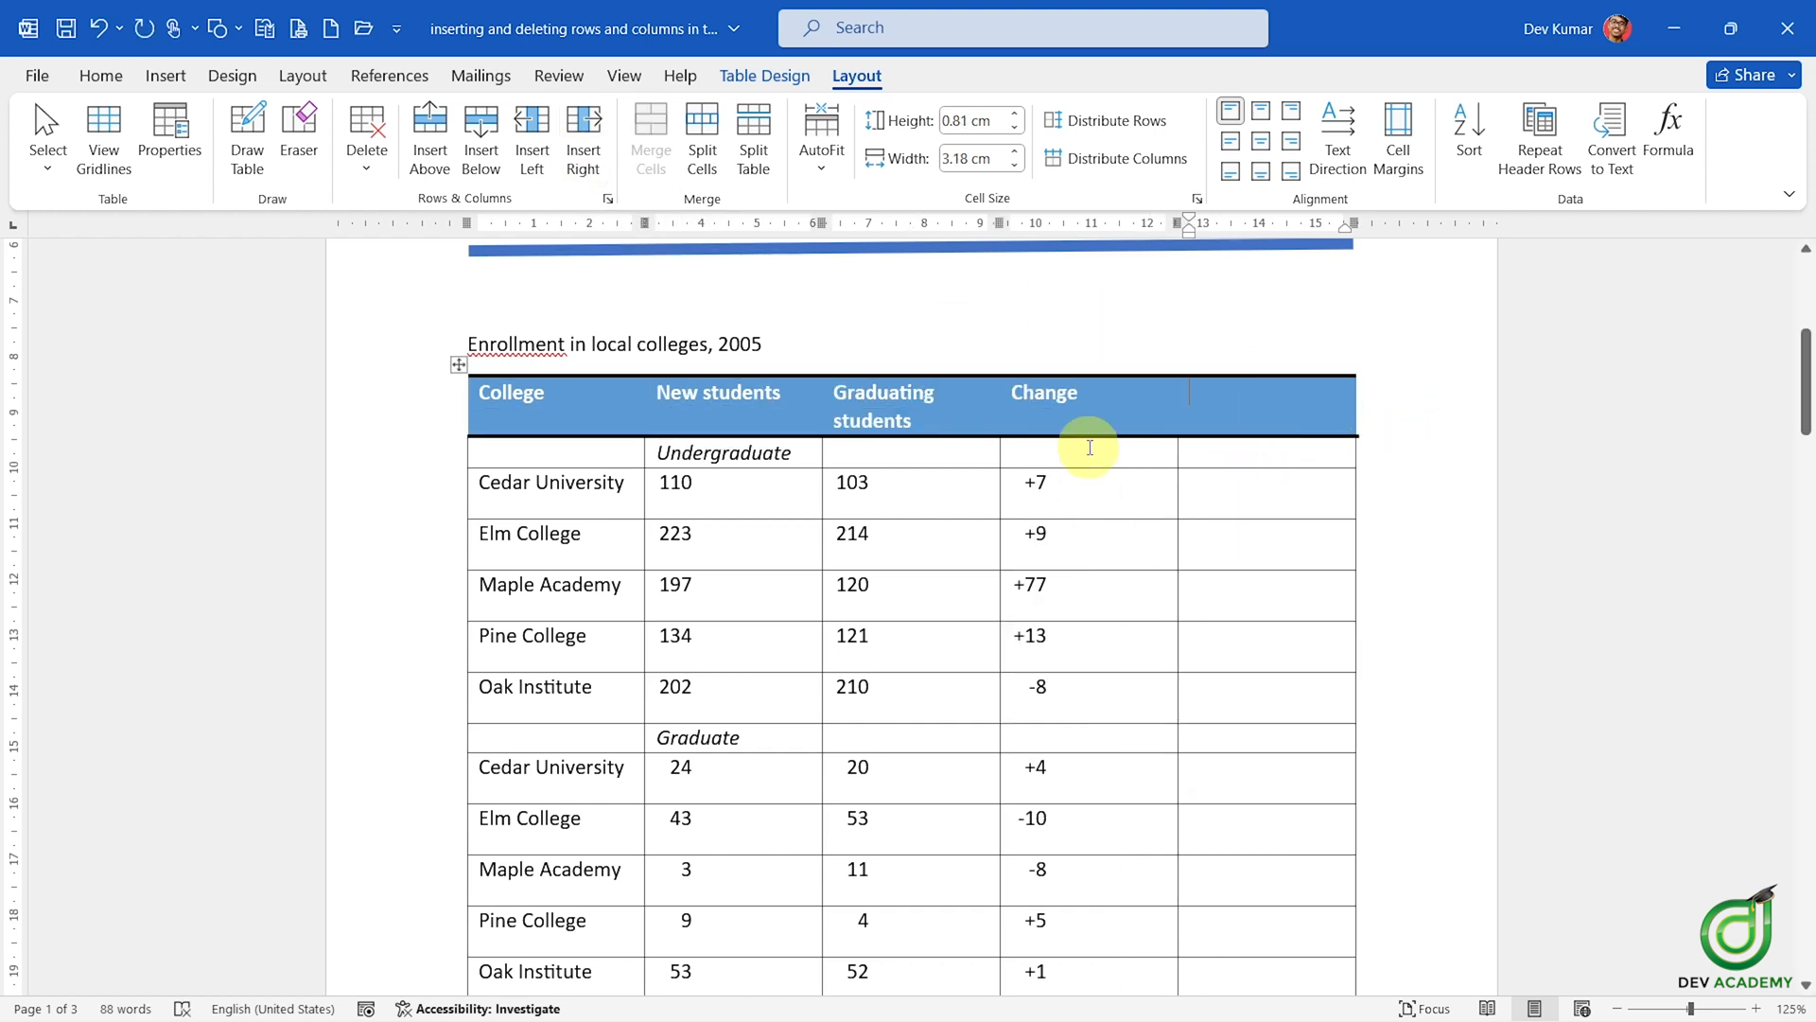
left_click(1090, 404)
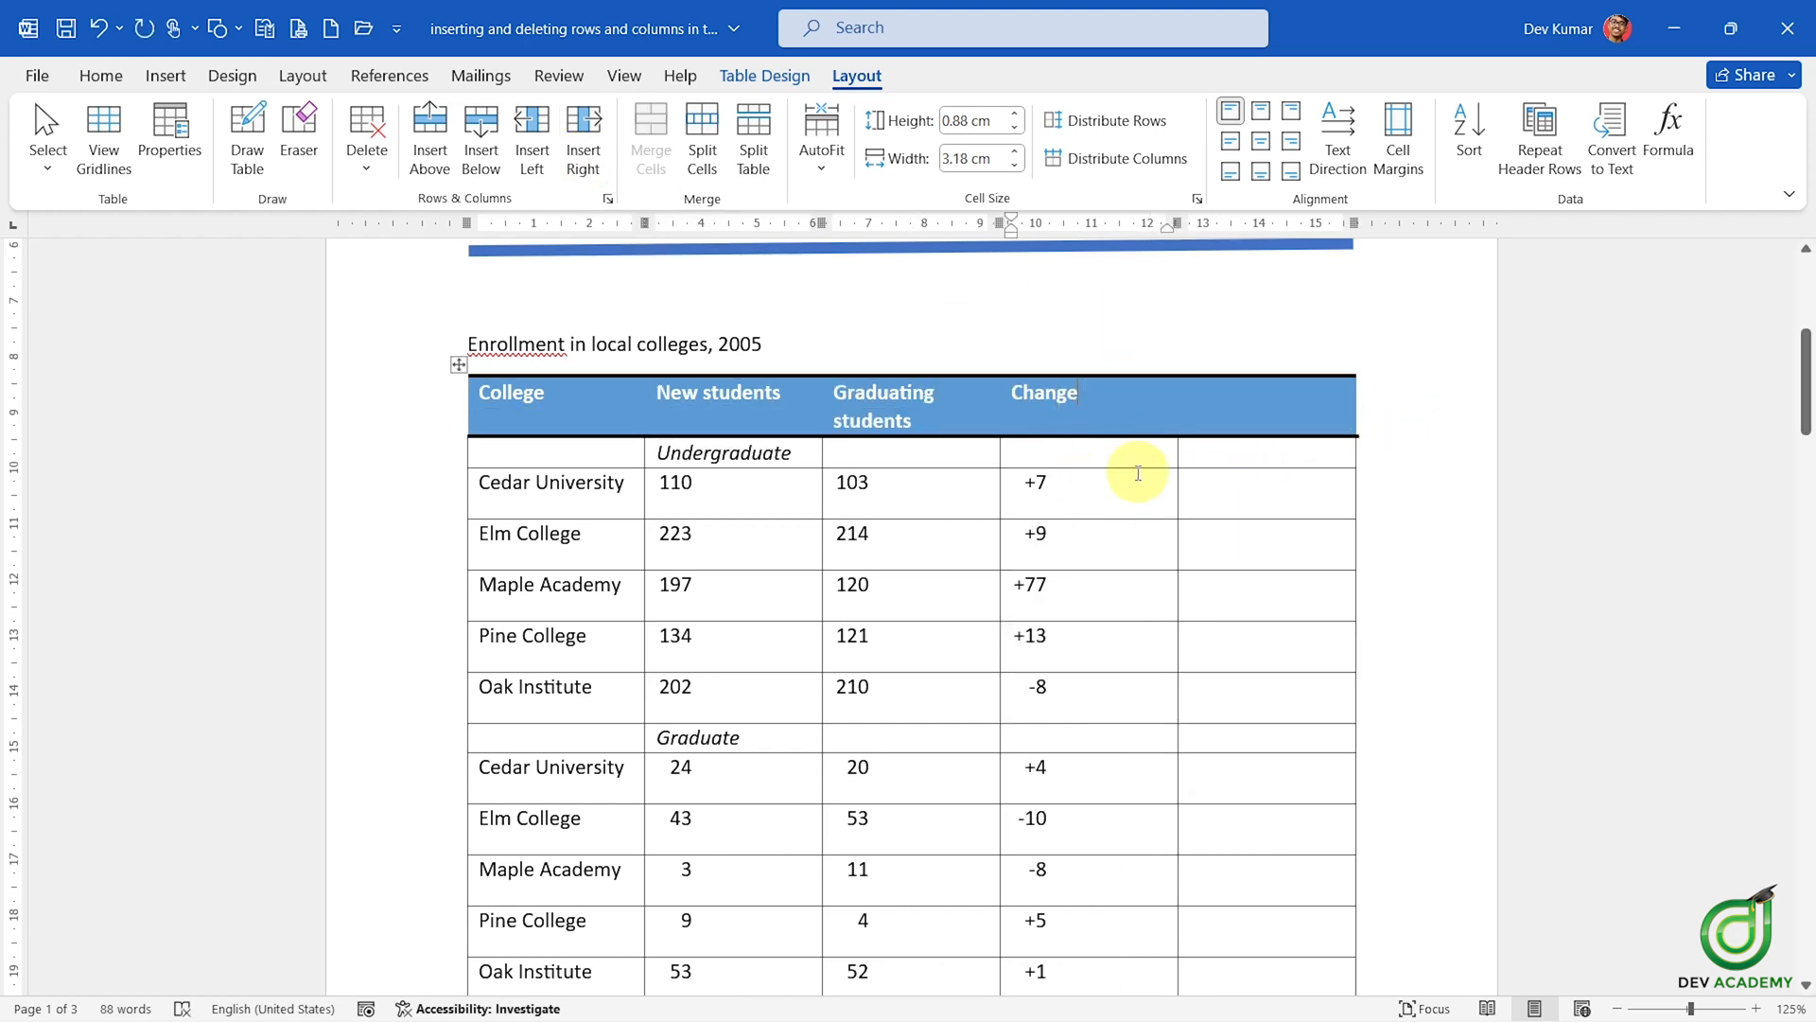
key("ctrl+z")
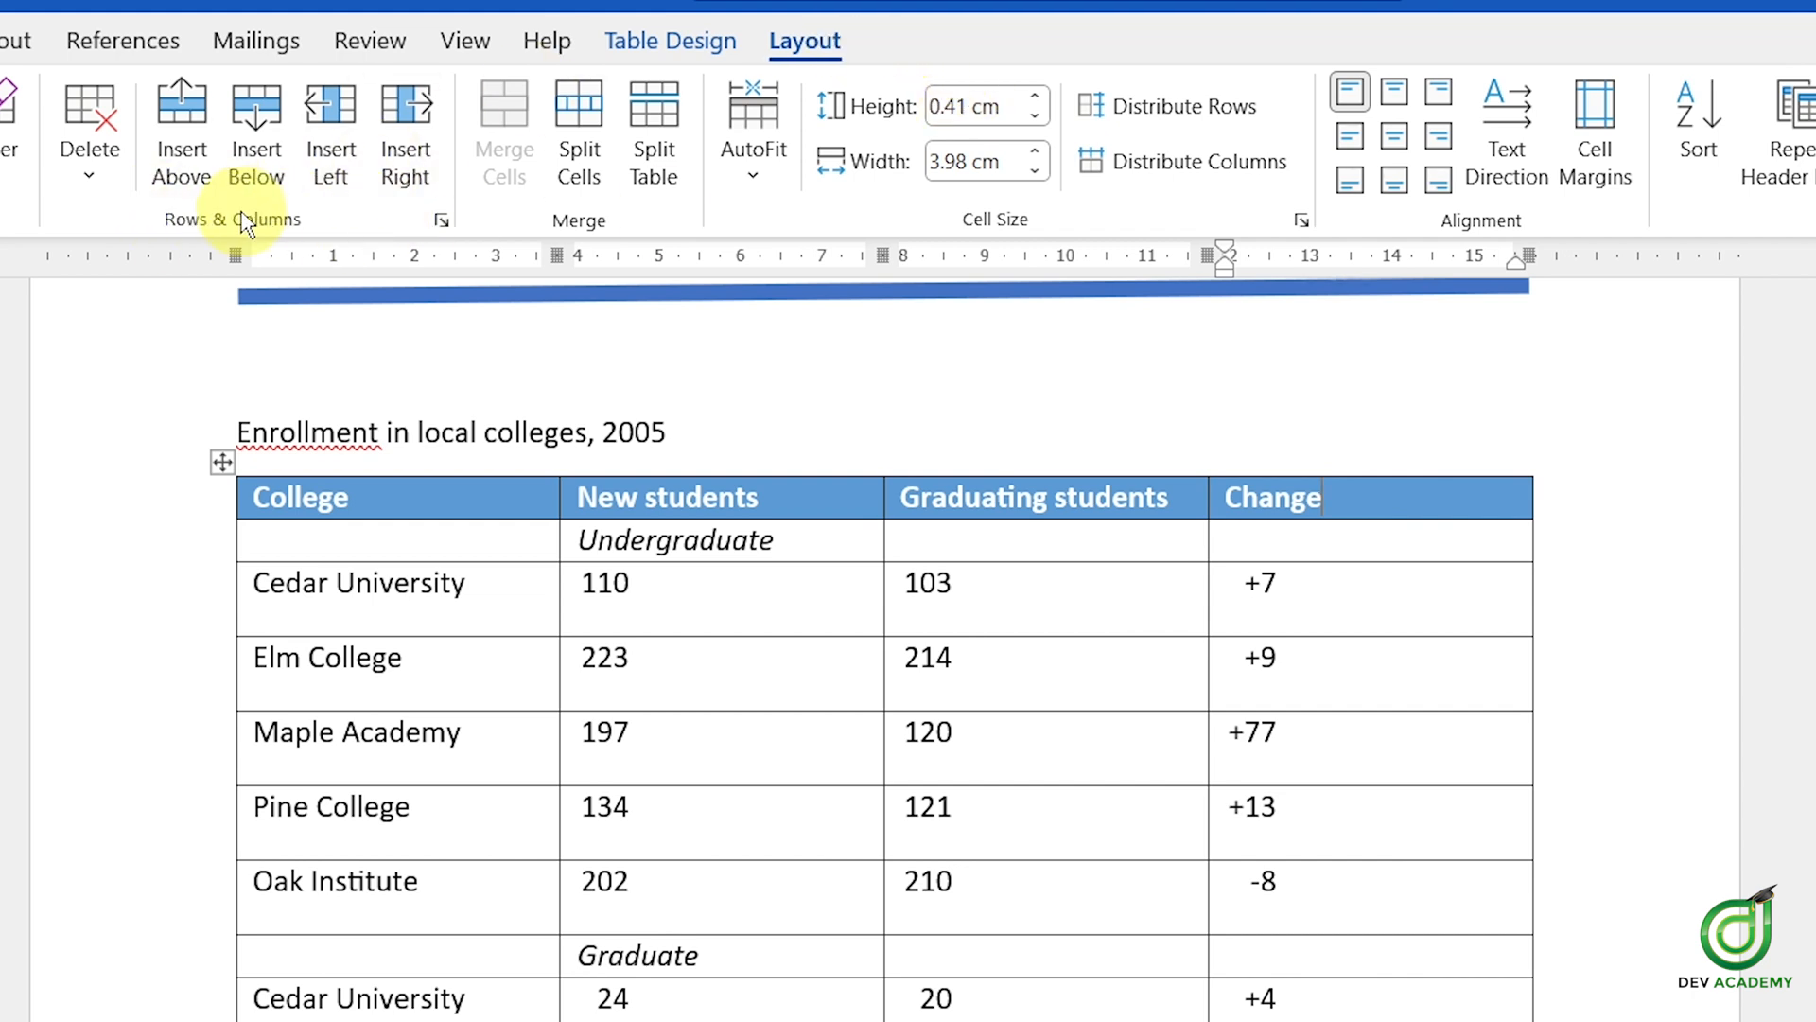
- Insert an empty column to the left of the Change column
left_click(340, 174)
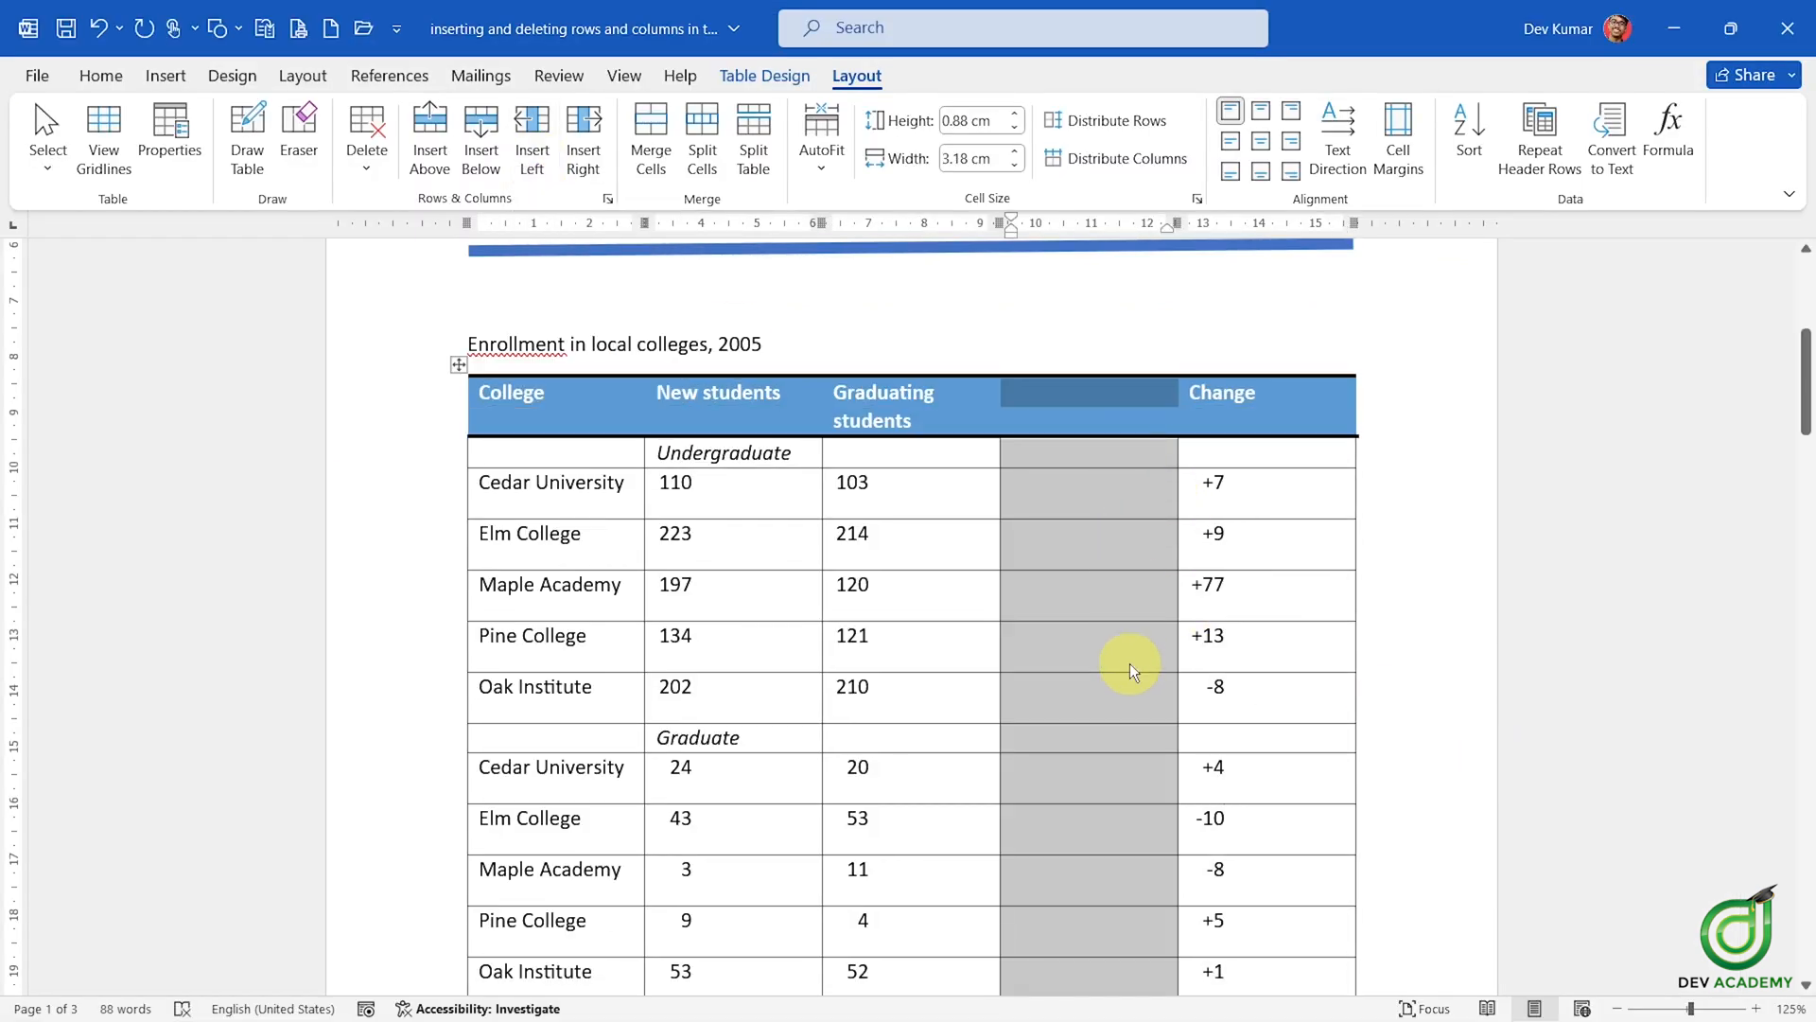
left_click(1102, 414)
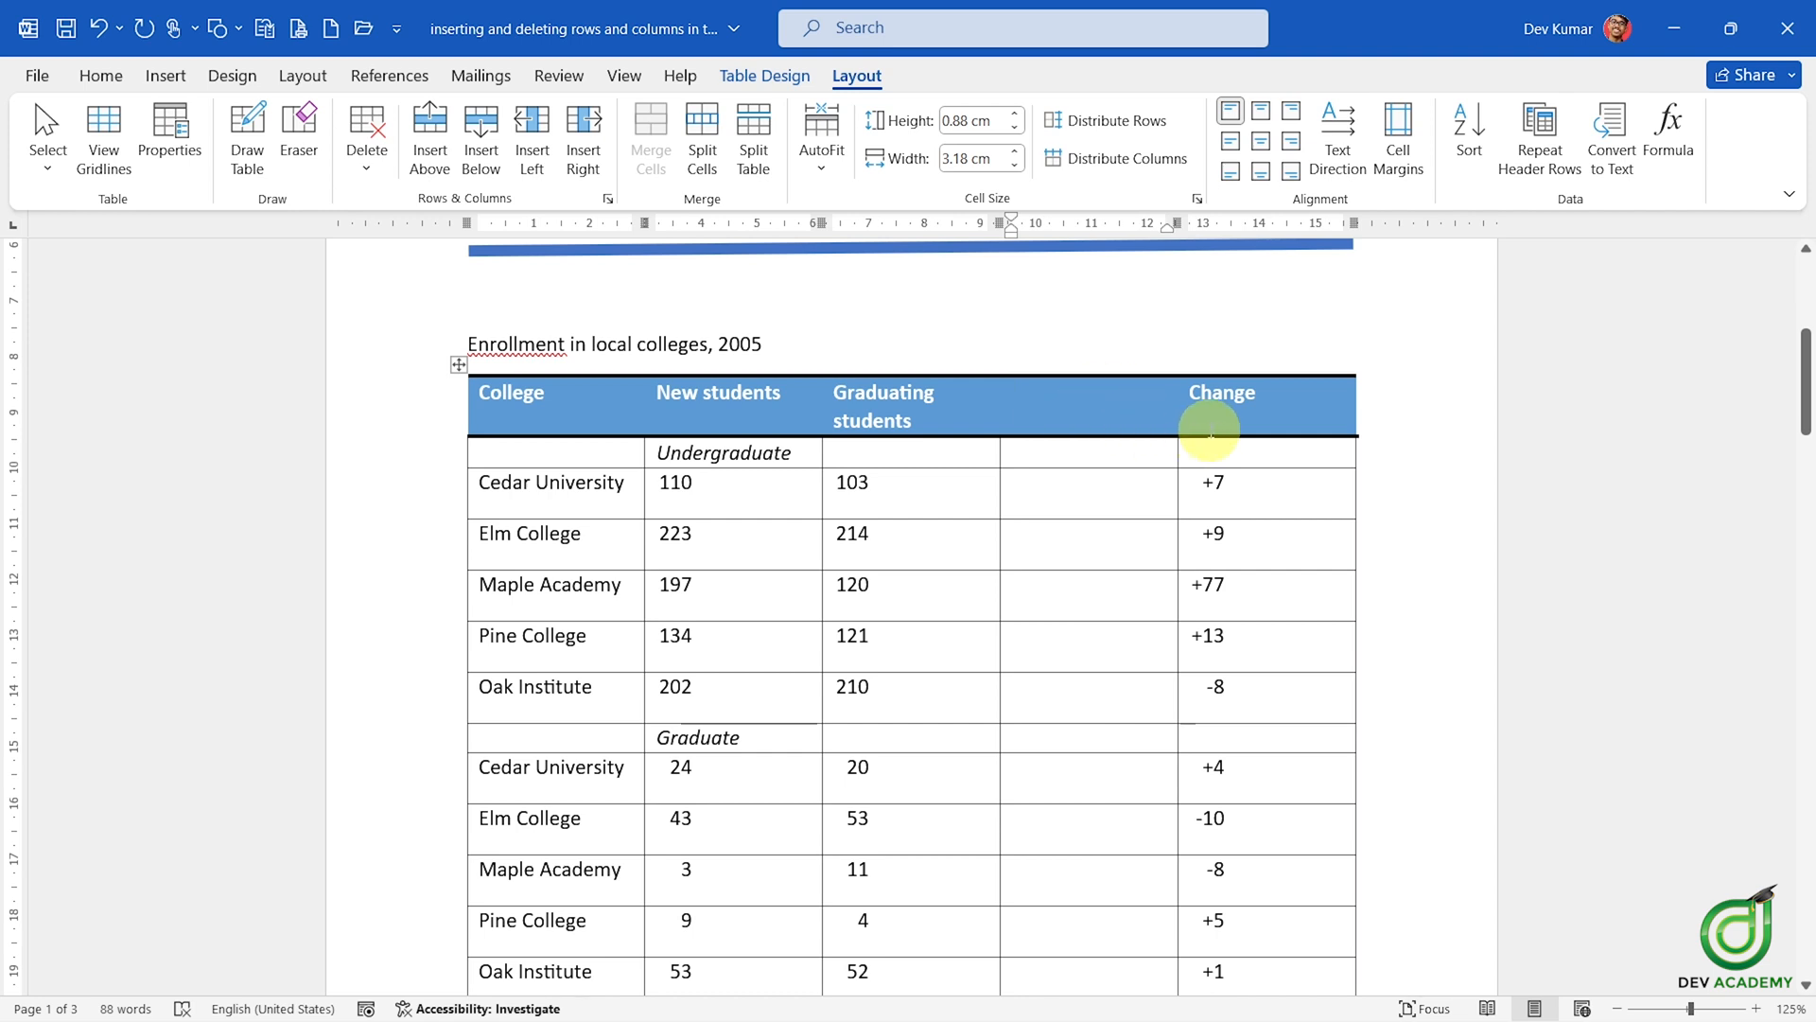
scroll(1125, 413, "up", 5)
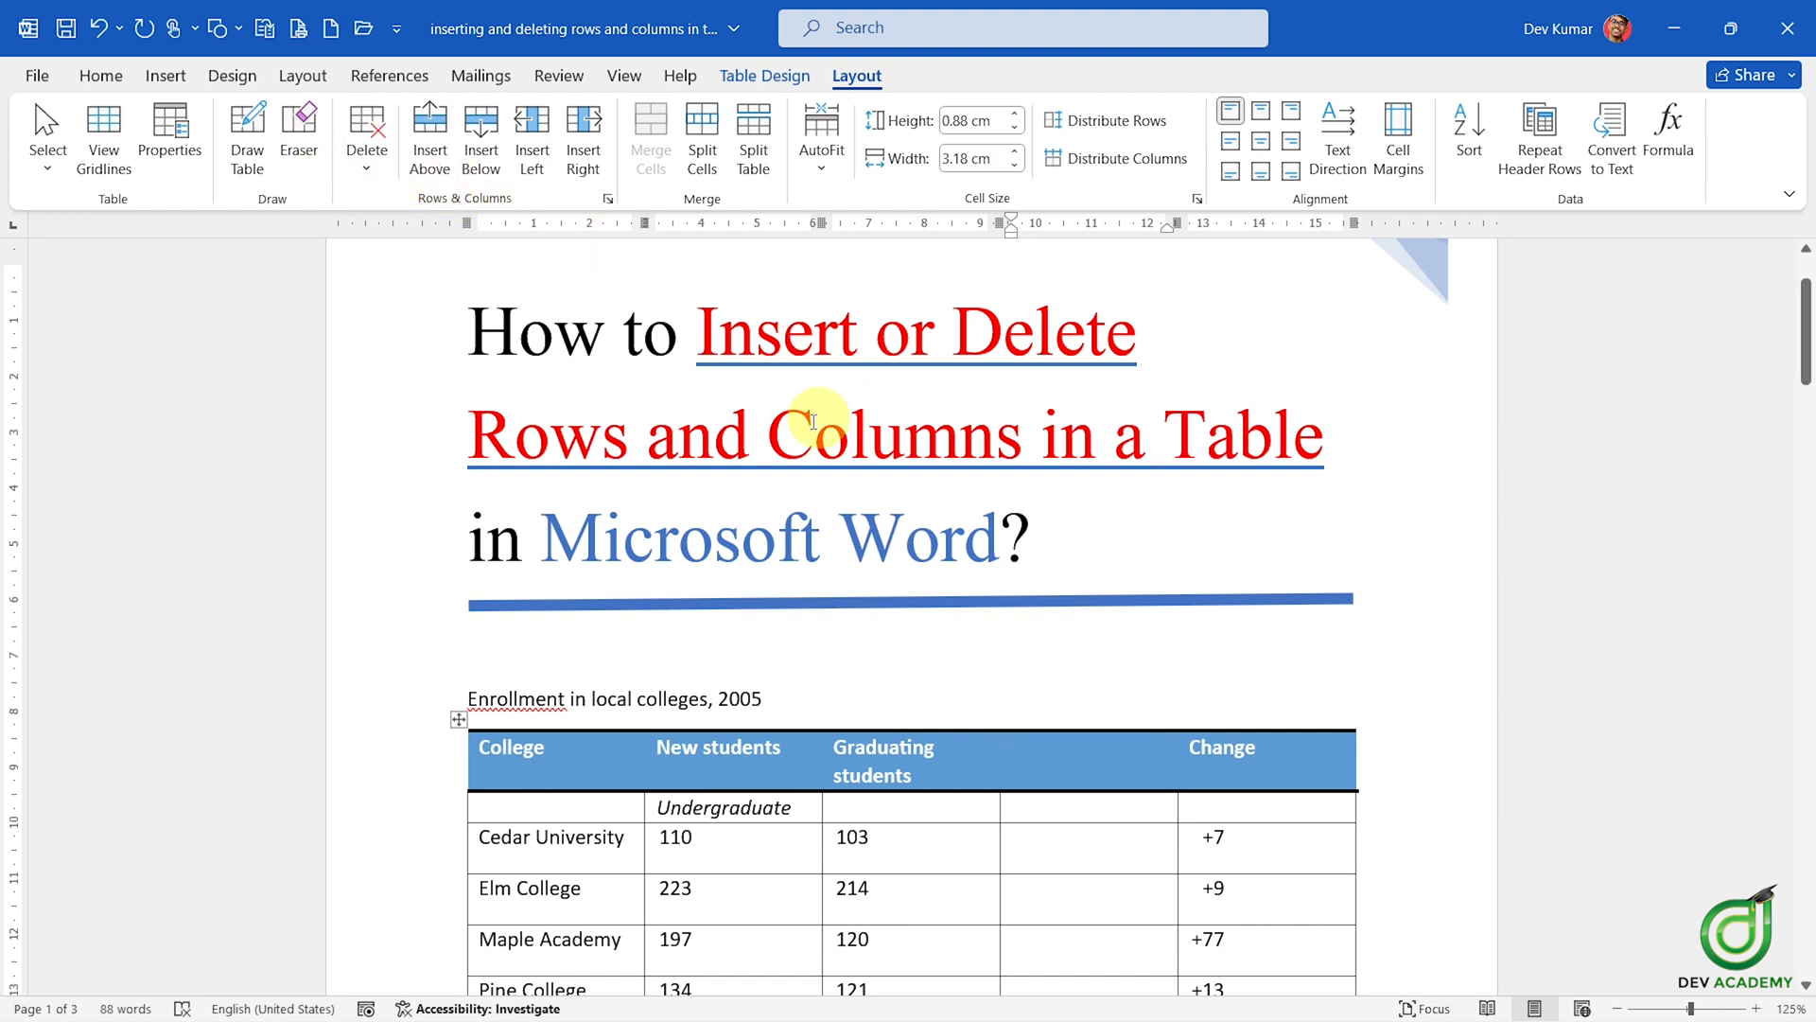
left_click_drag(631, 442, 468, 442)
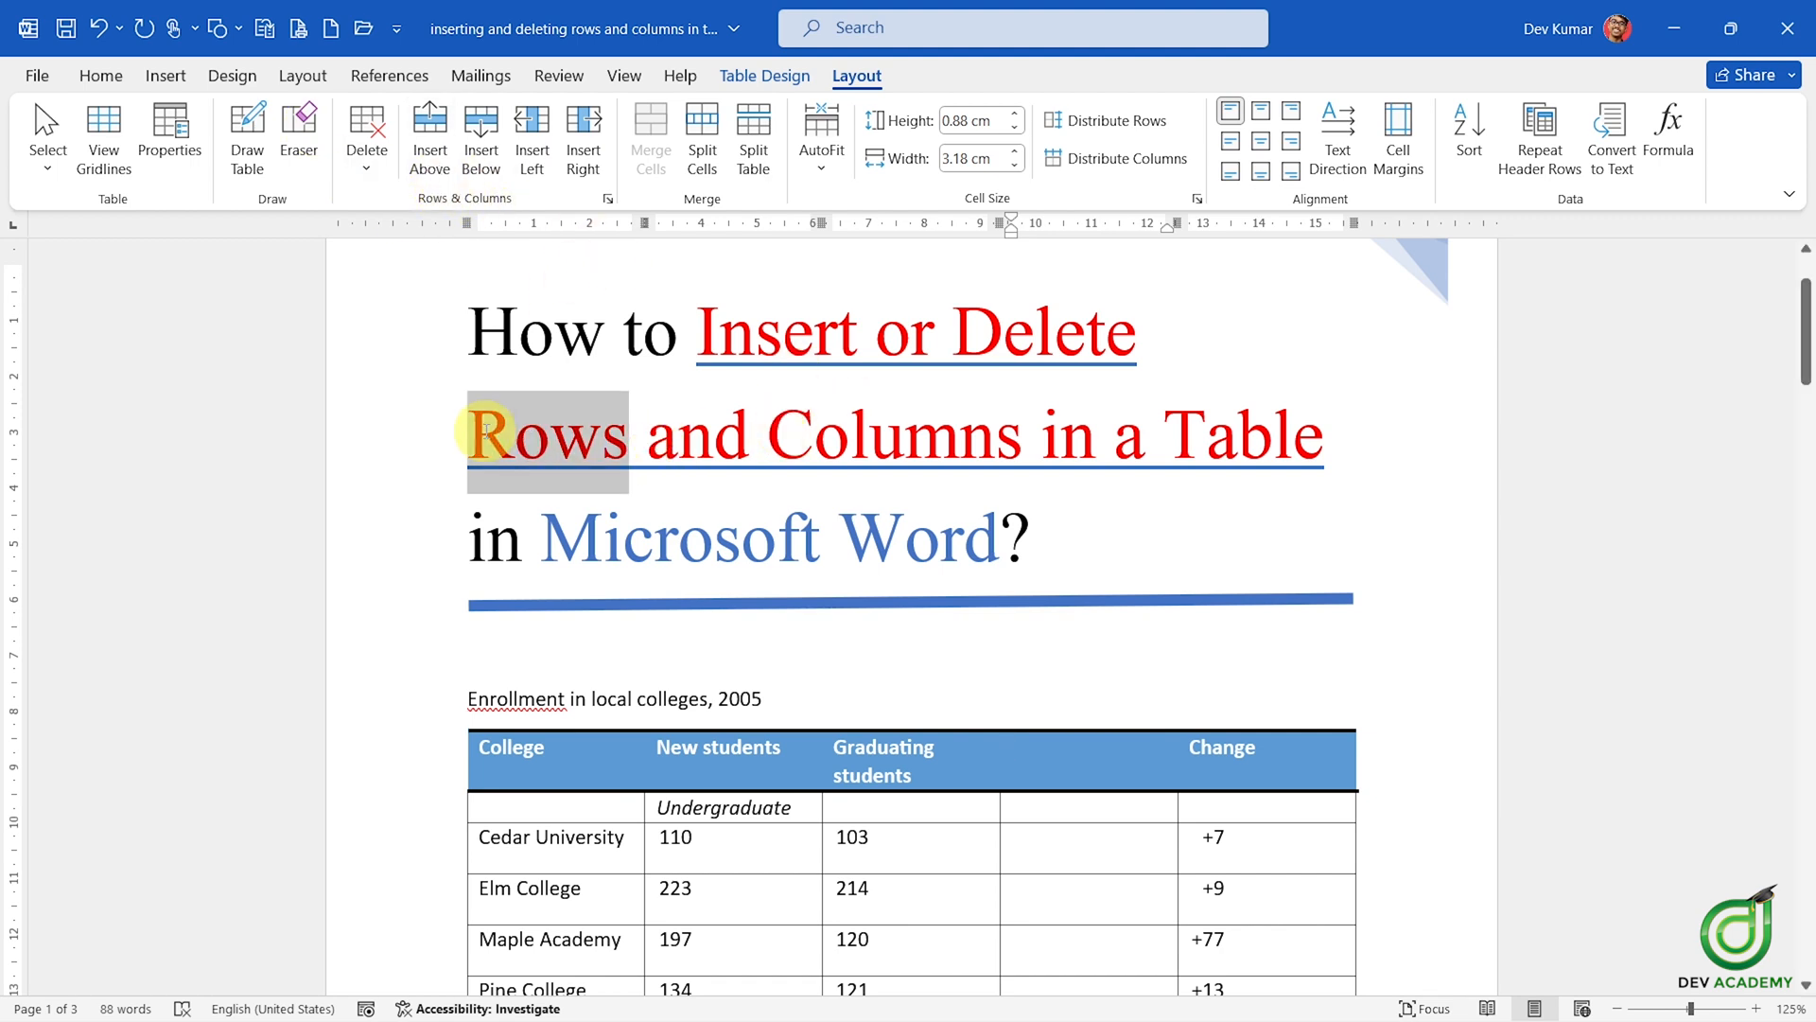
scroll(837, 646, "down", 2)
scroll(629, 653, "down", 2)
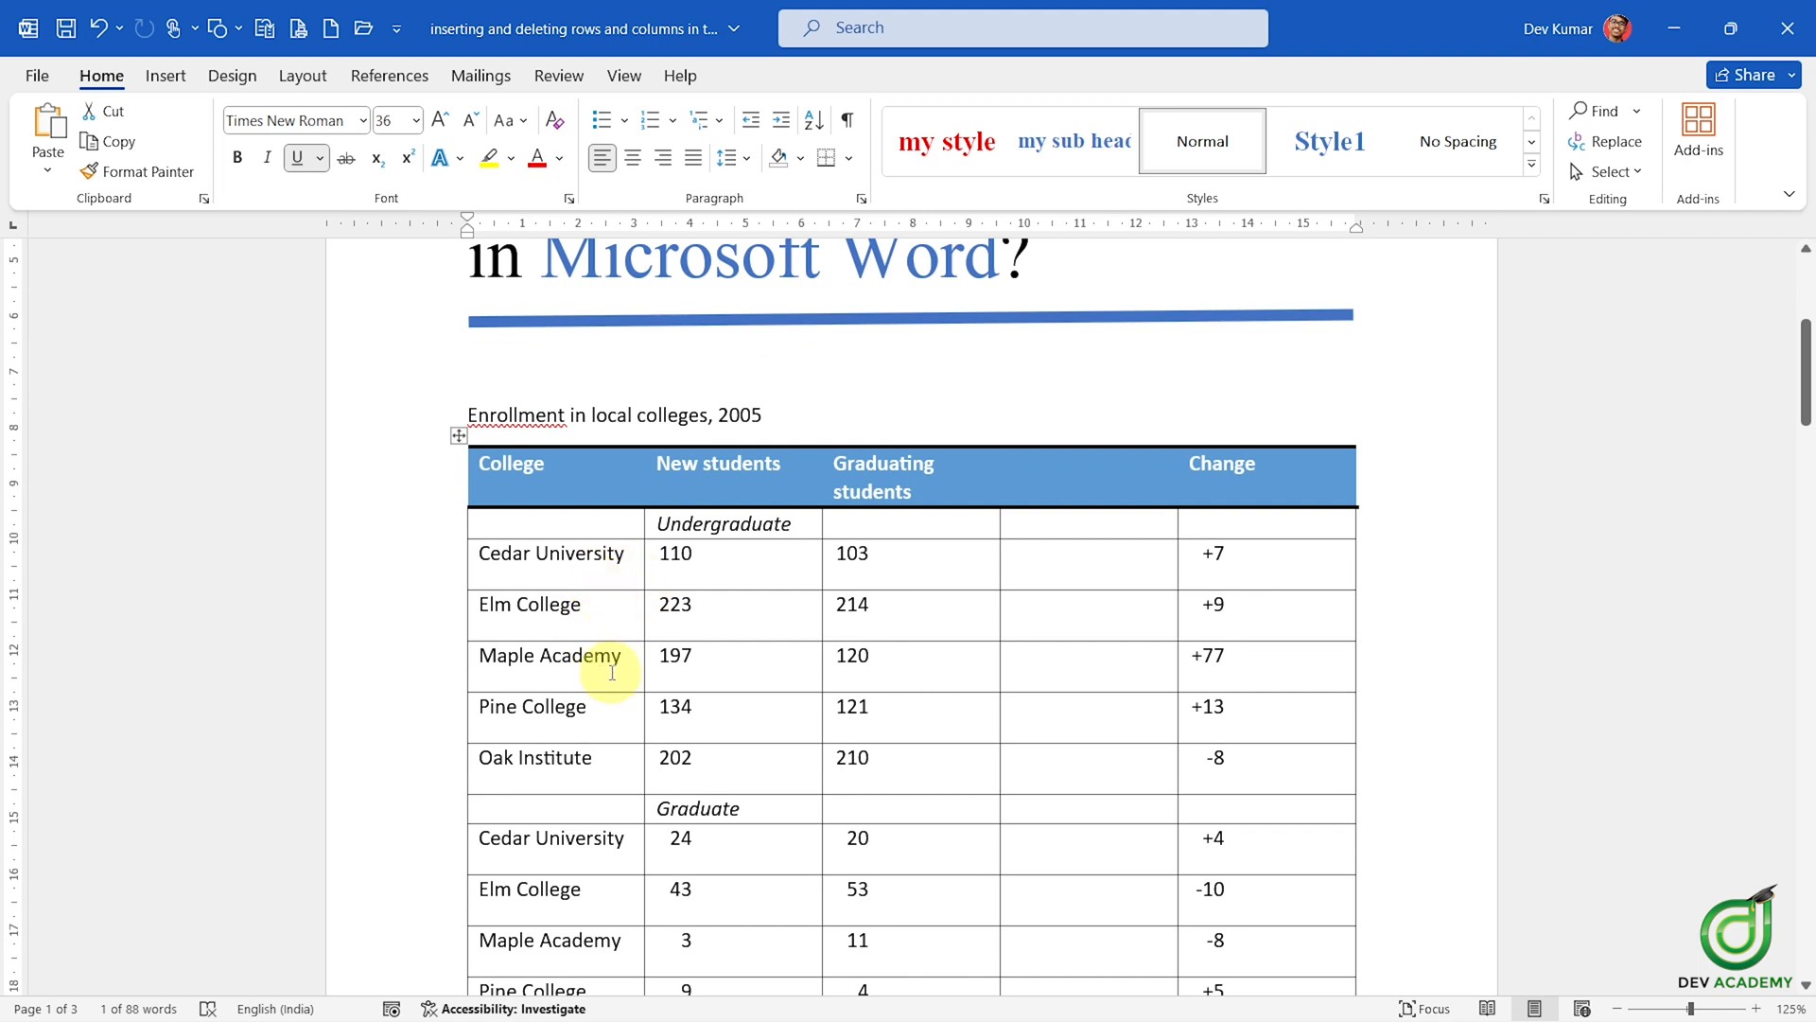
- Insert an empty row below the Maple Academy row in the Undergraduate section
left_click(625, 662)
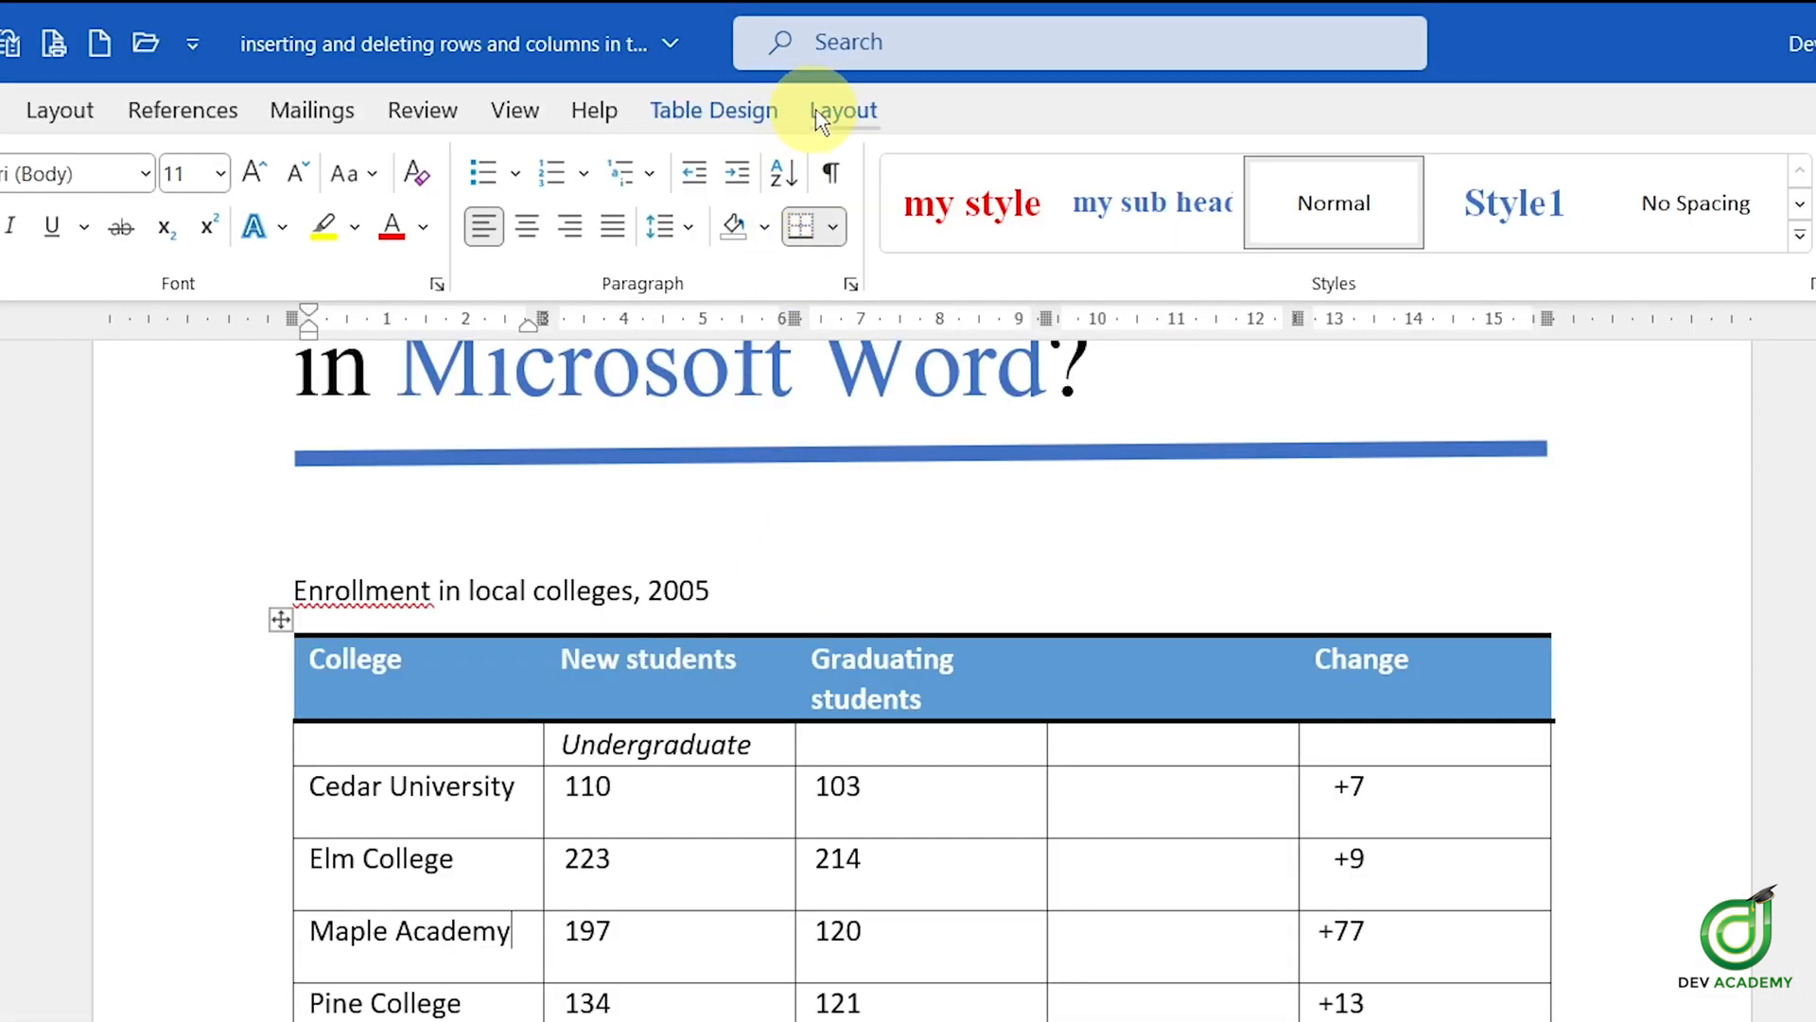
left_click(841, 111)
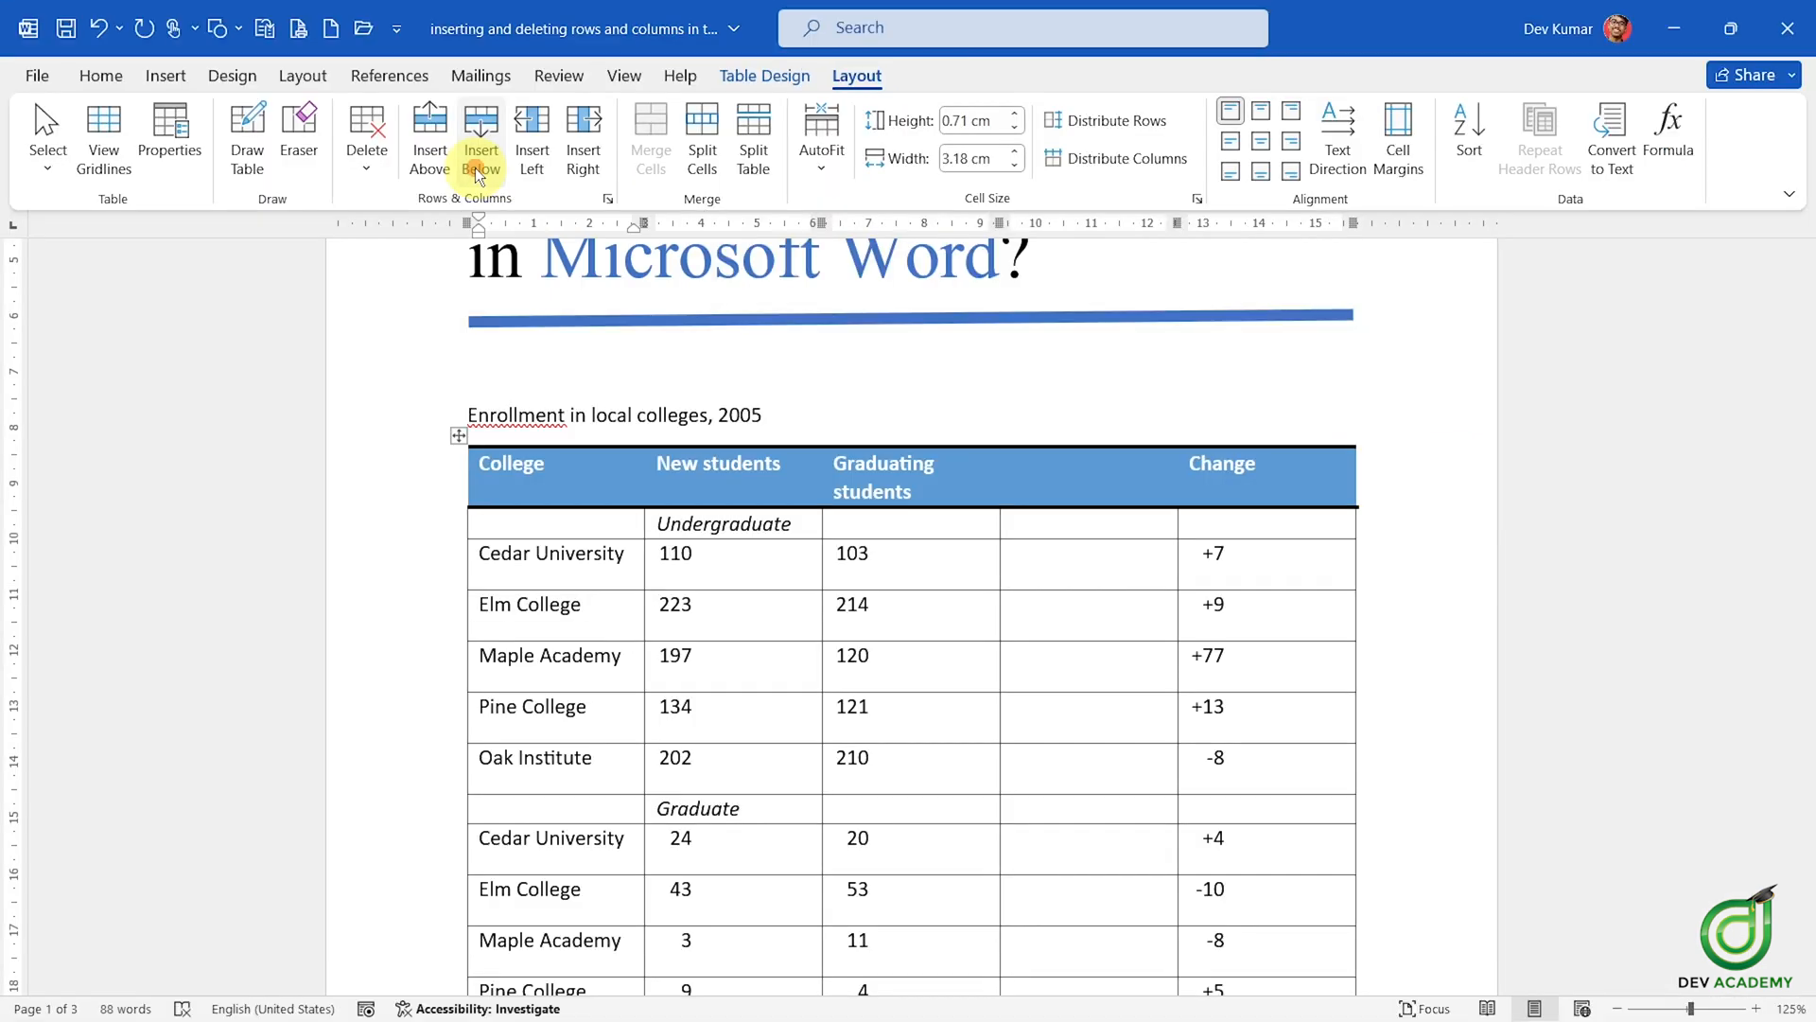
left_click(310, 244)
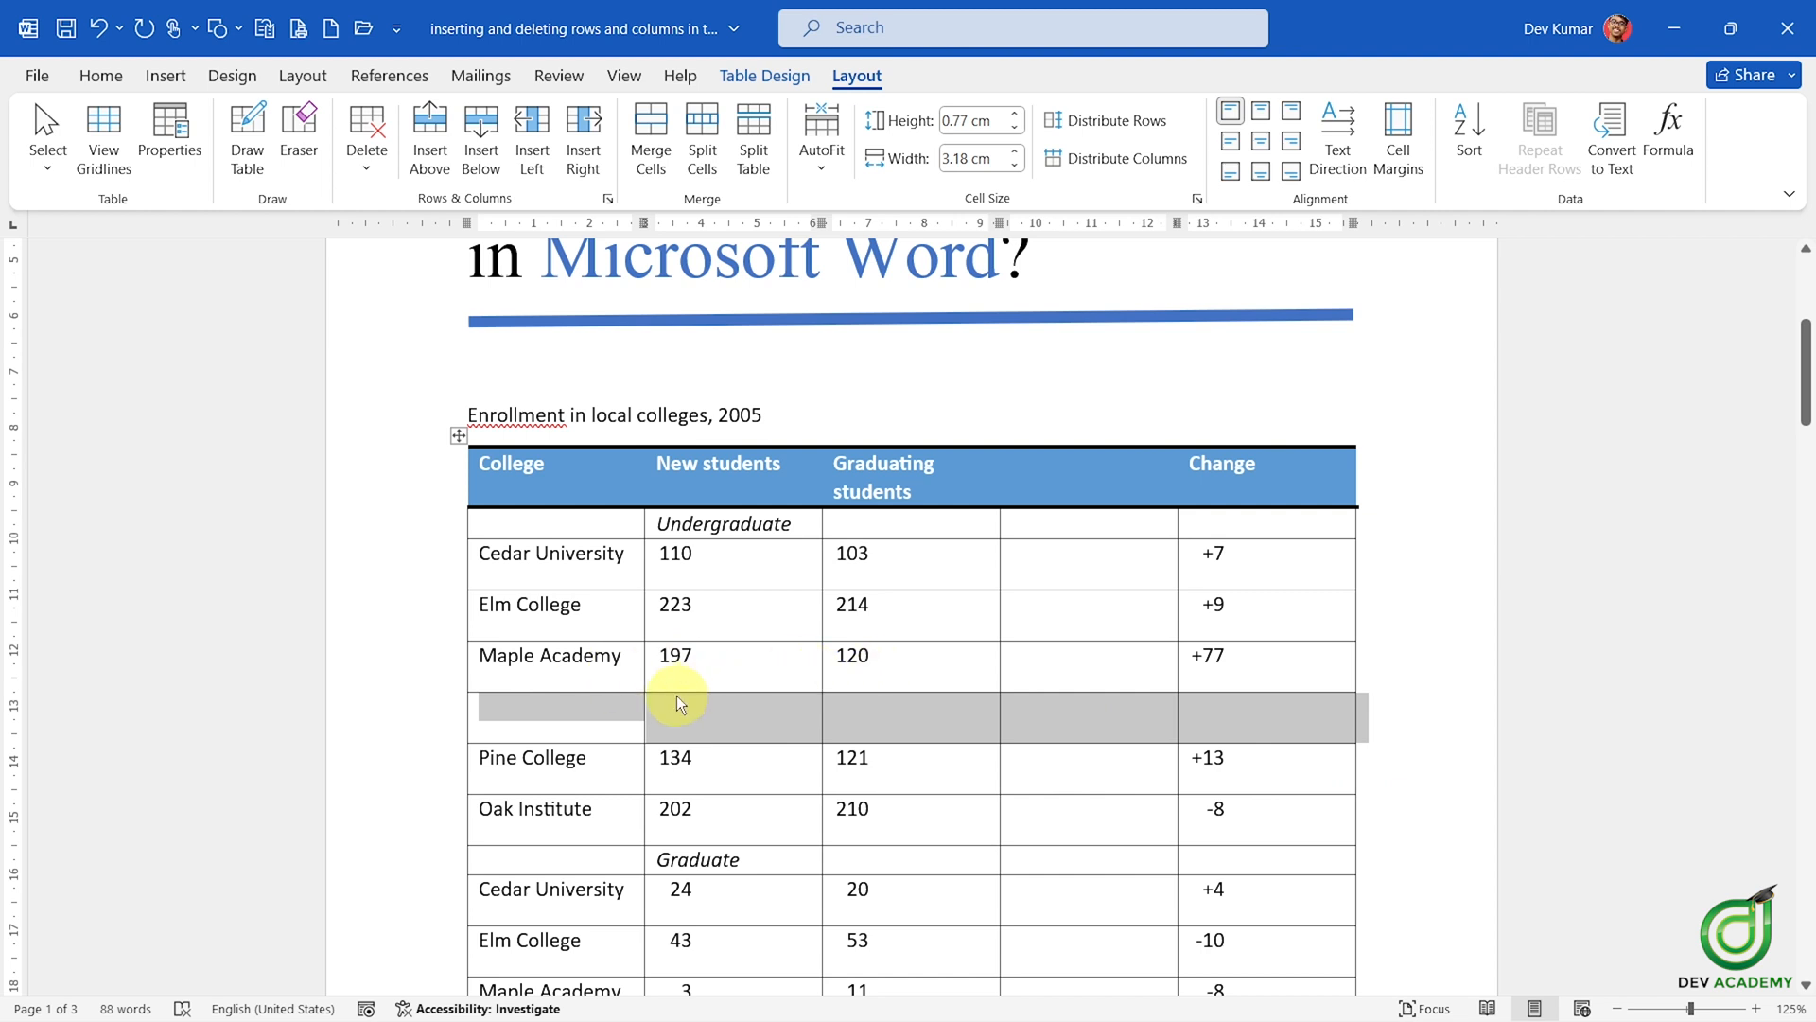
left_click(630, 662)
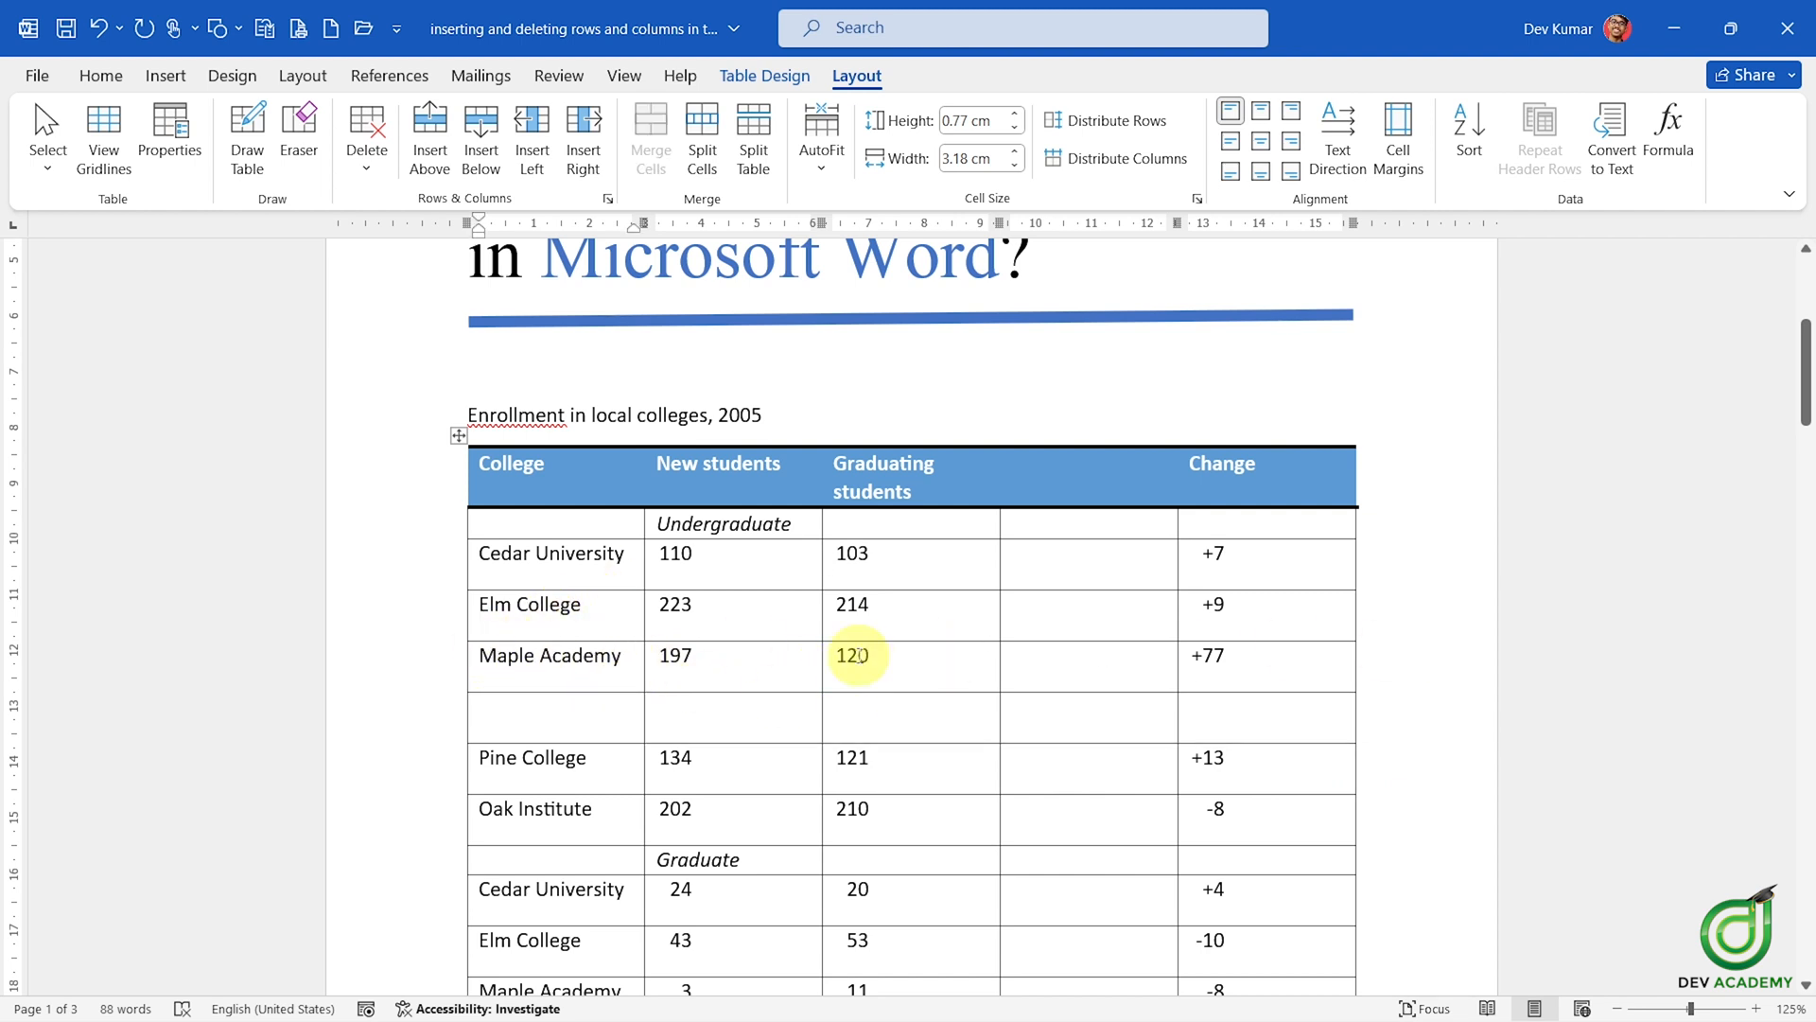
- Insert an empty row below the undergraduate Elm College row and another directly above the Maple Academy row
left_click(605, 609)
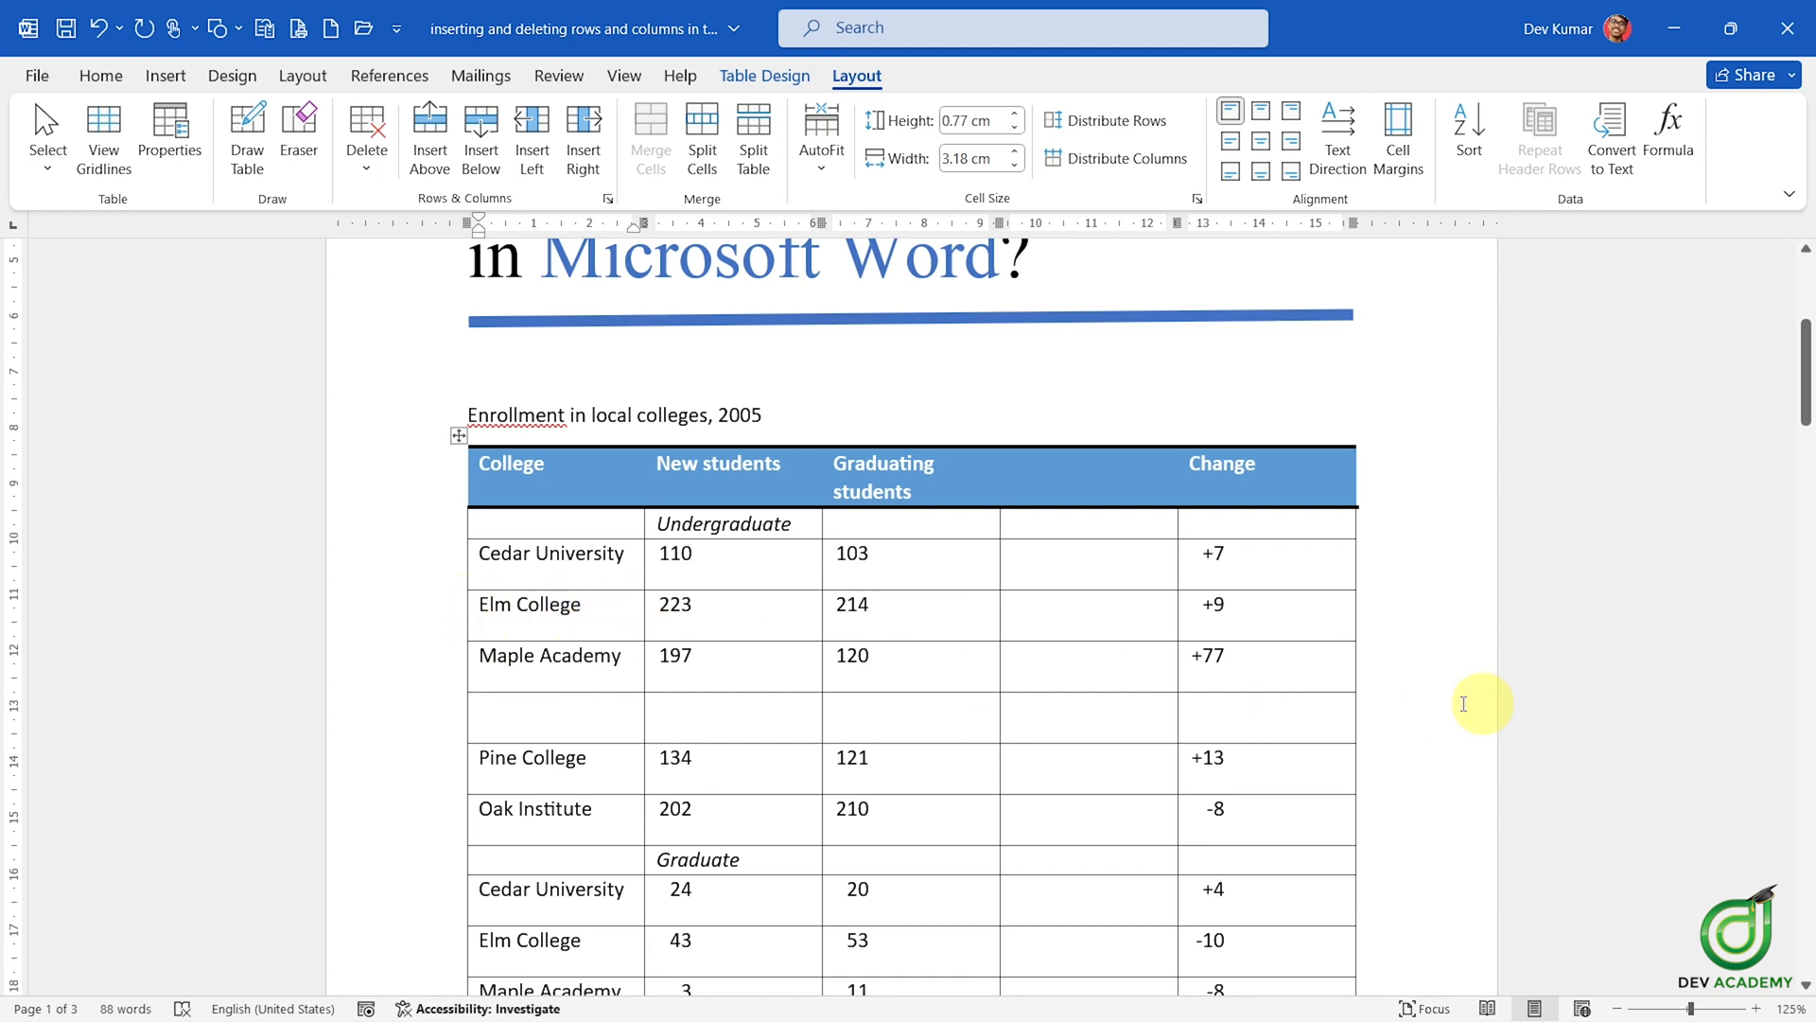
left_click(494, 168)
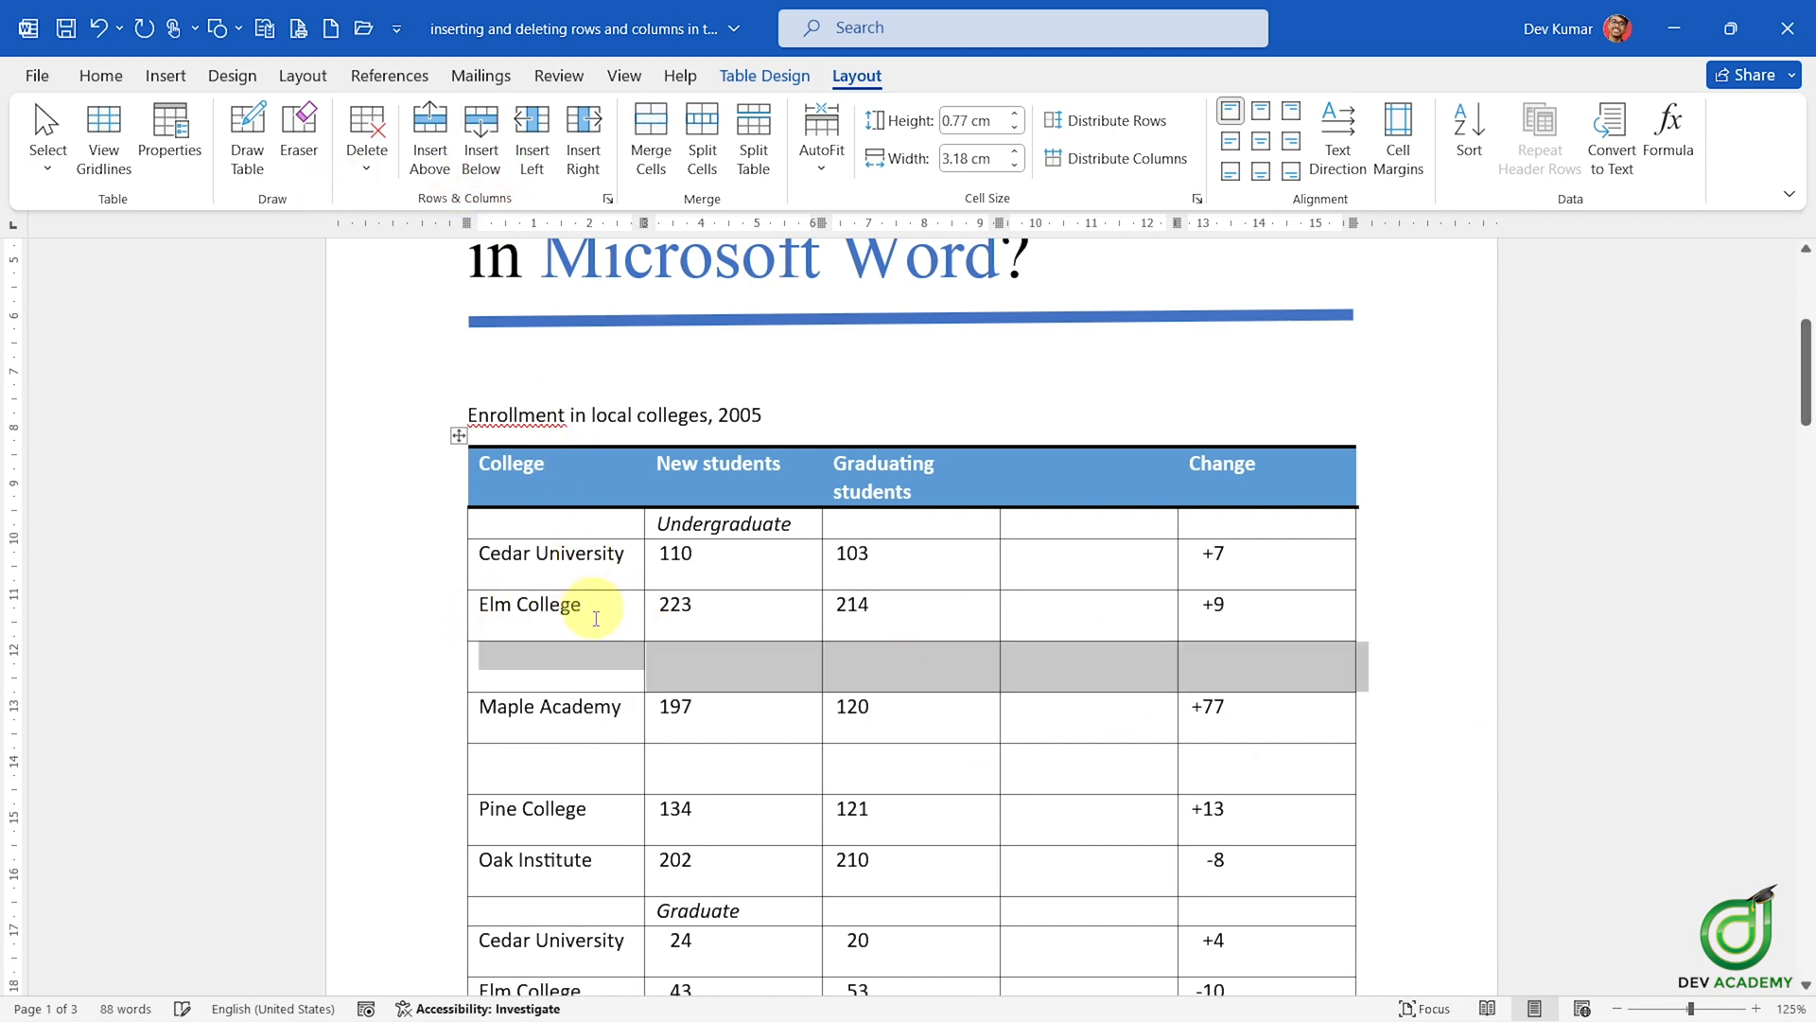
left_click(627, 718)
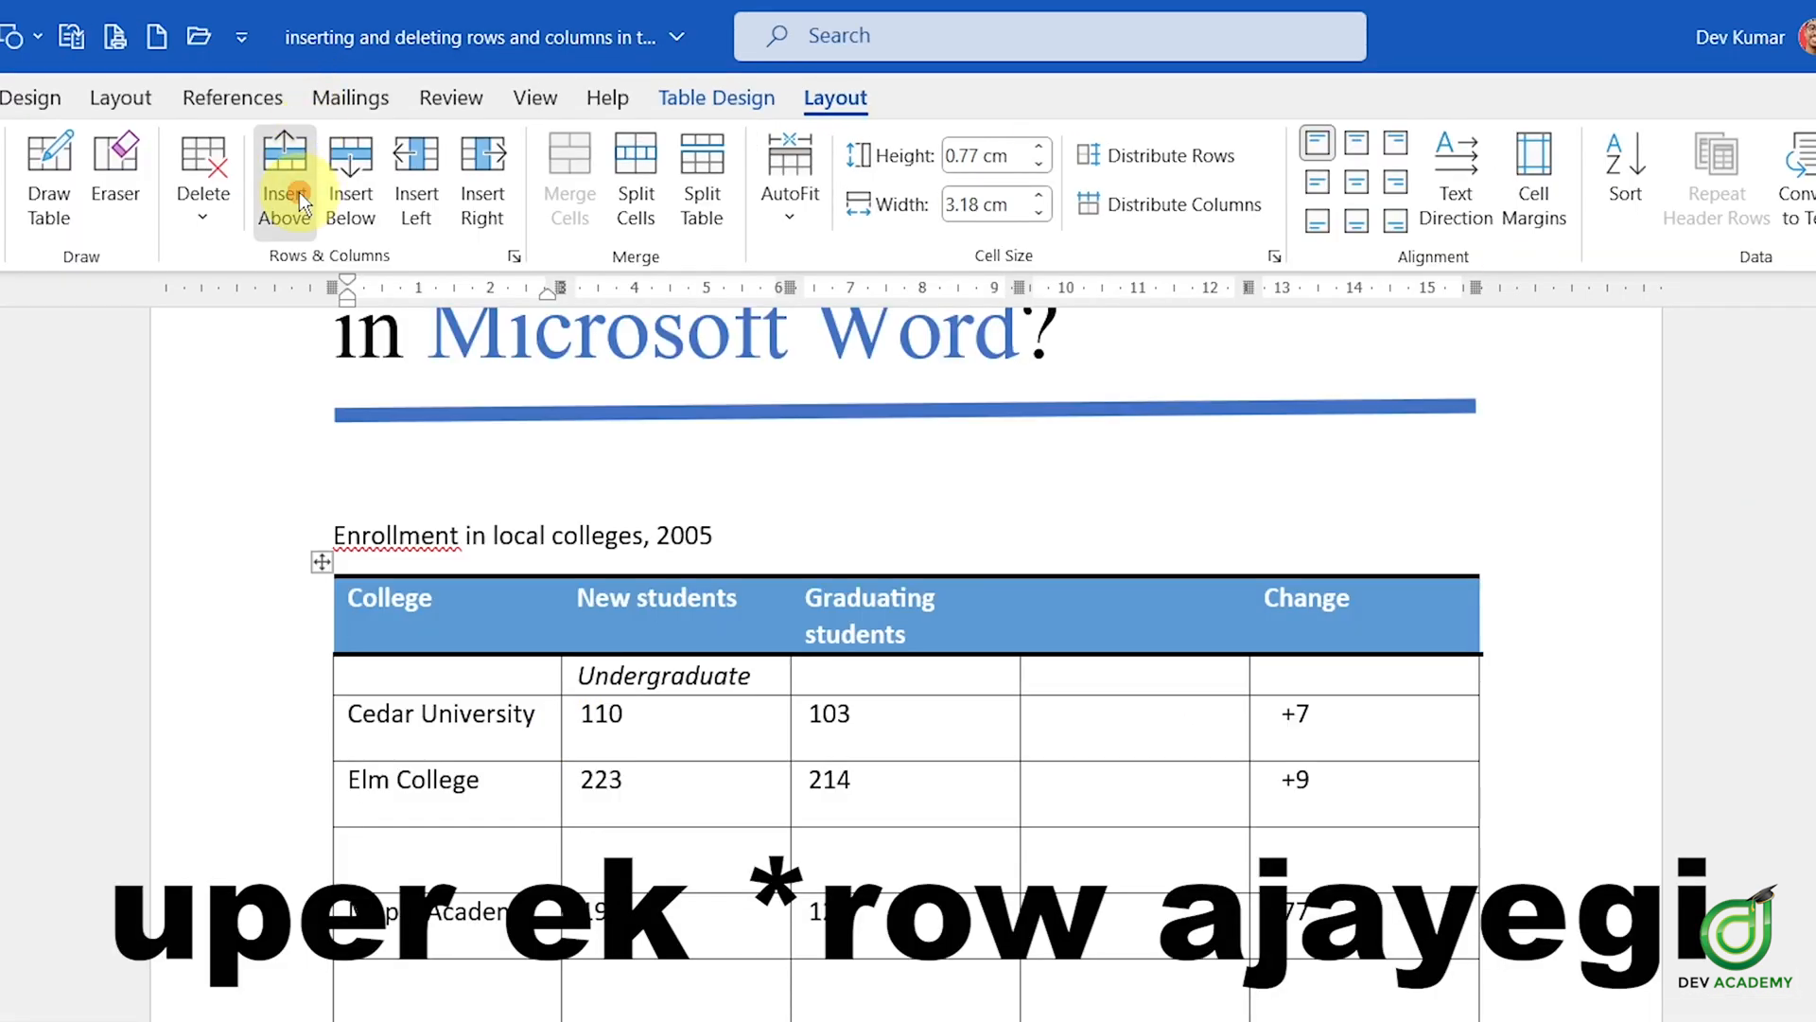
left_click(438, 142)
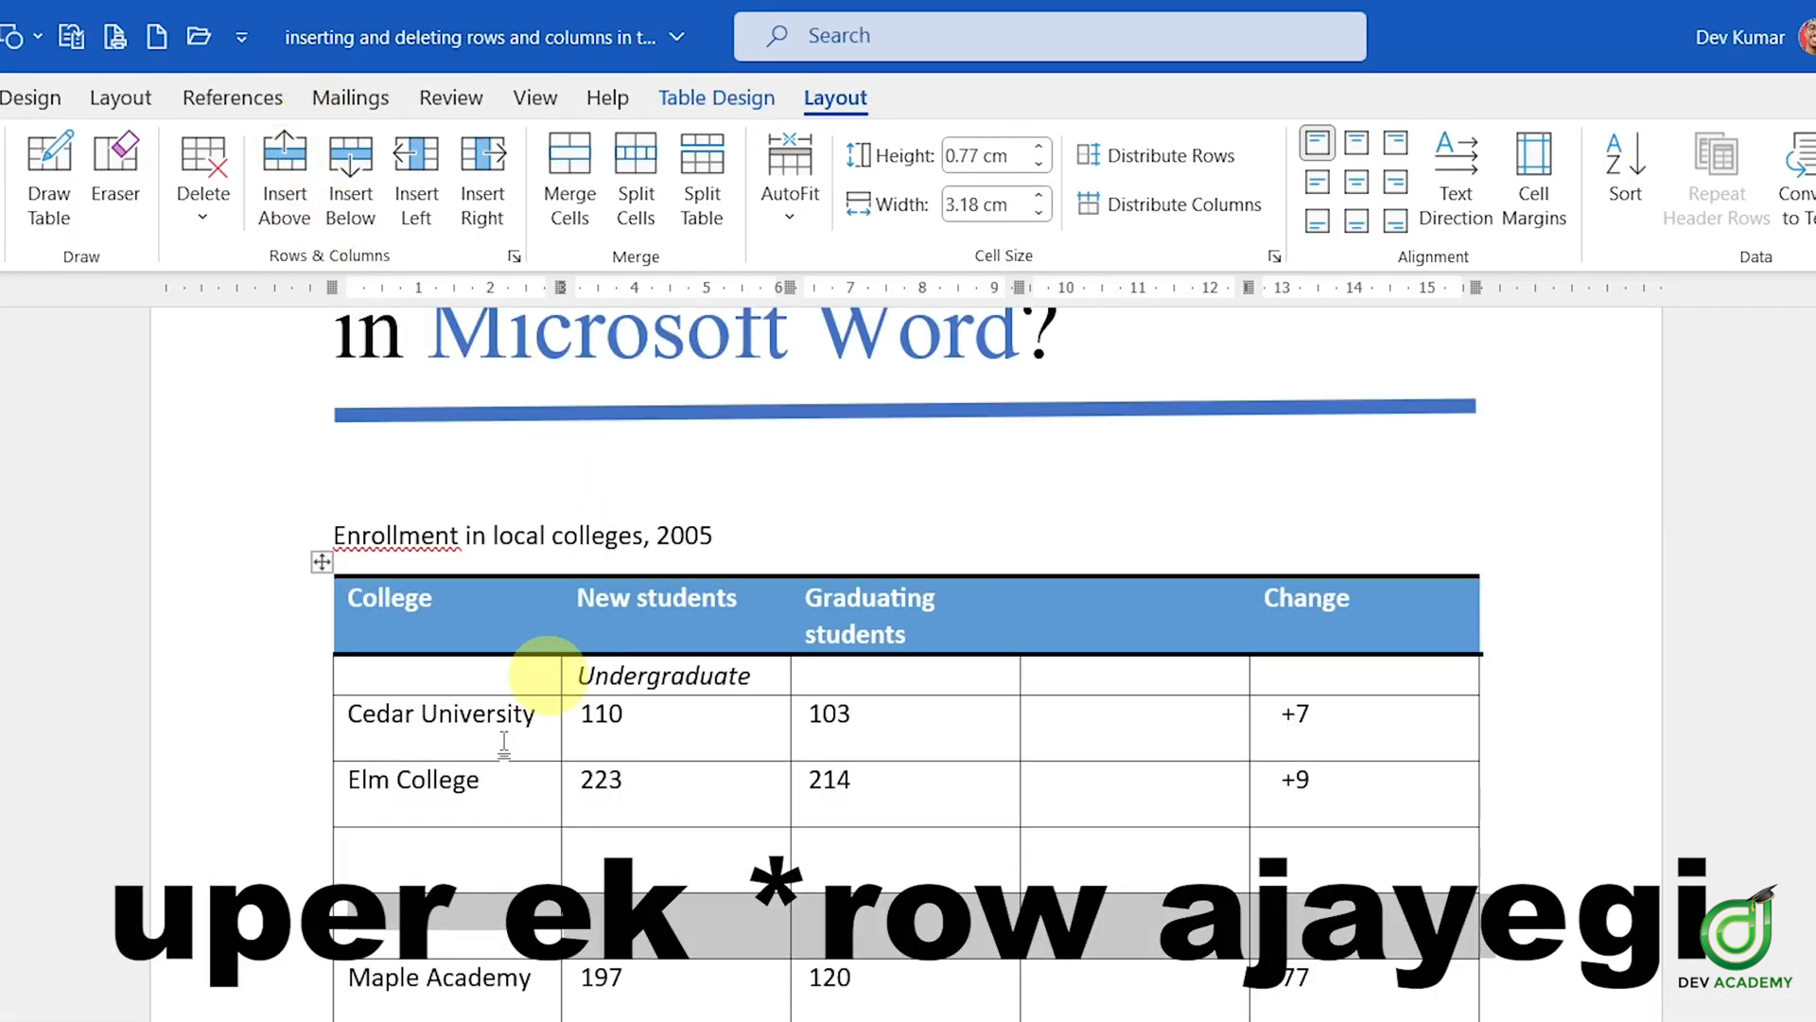
scroll(952, 884, "down", 3)
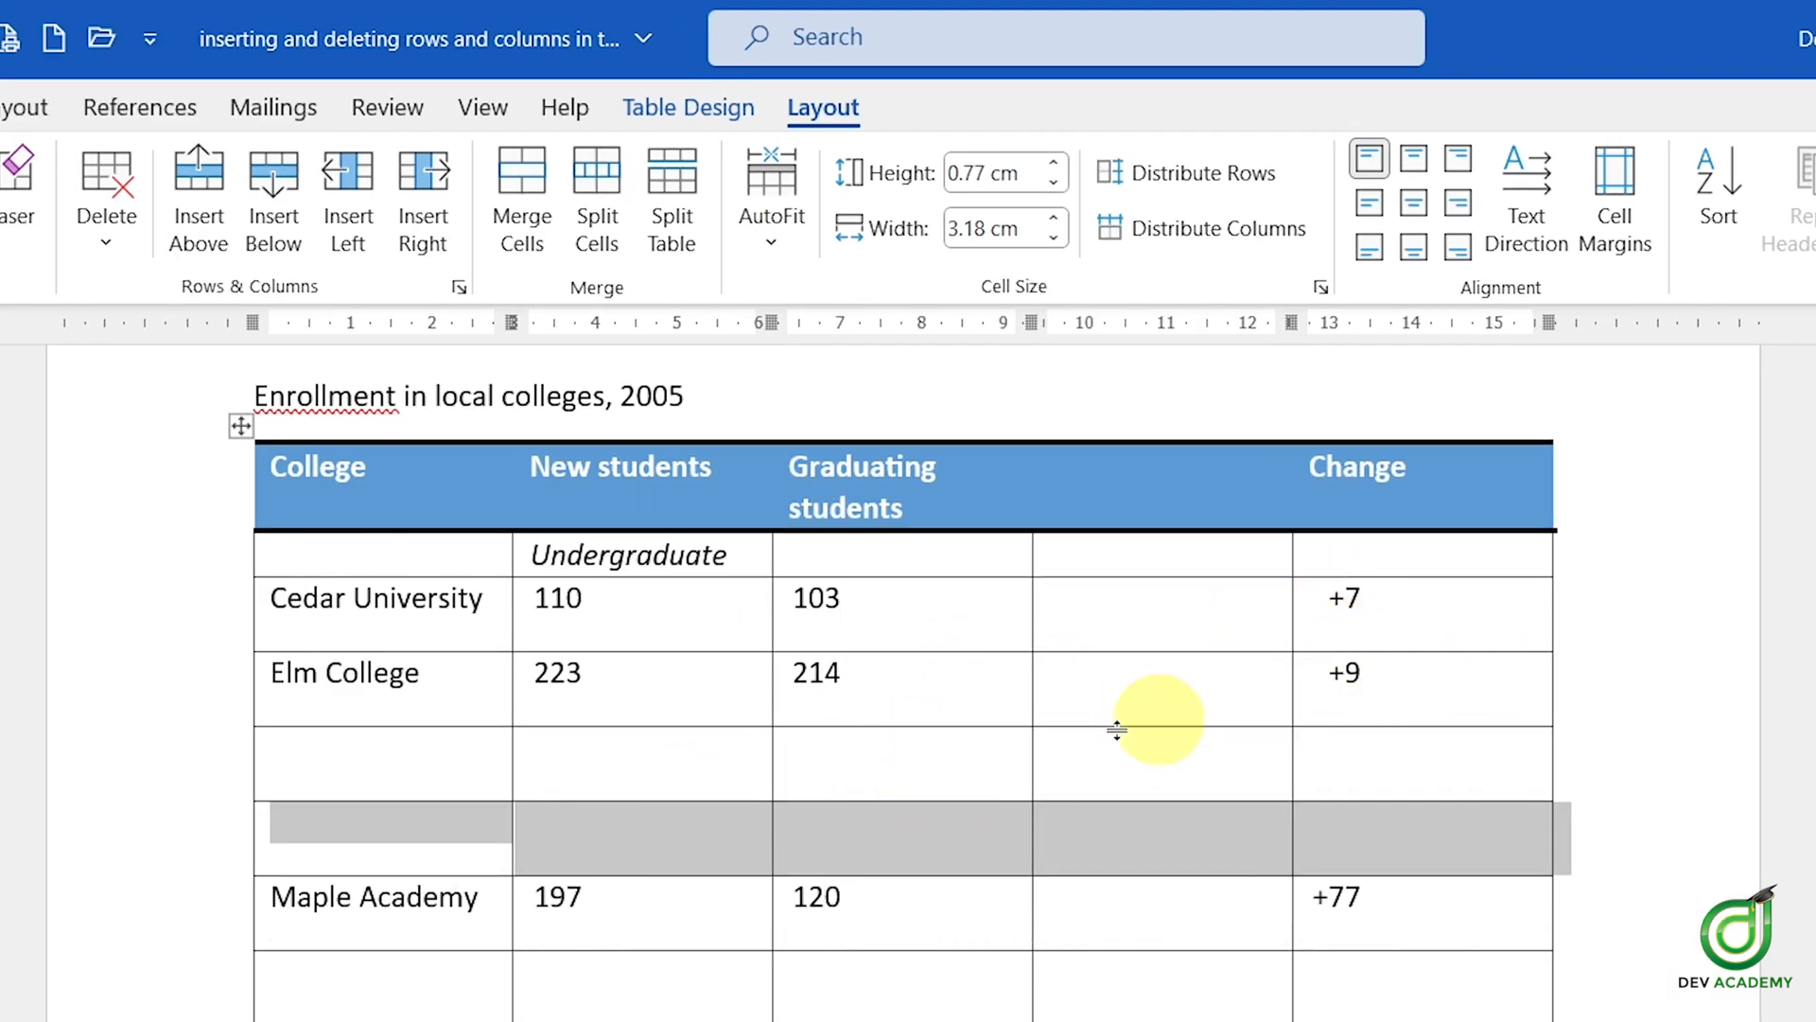
left_click(479, 906)
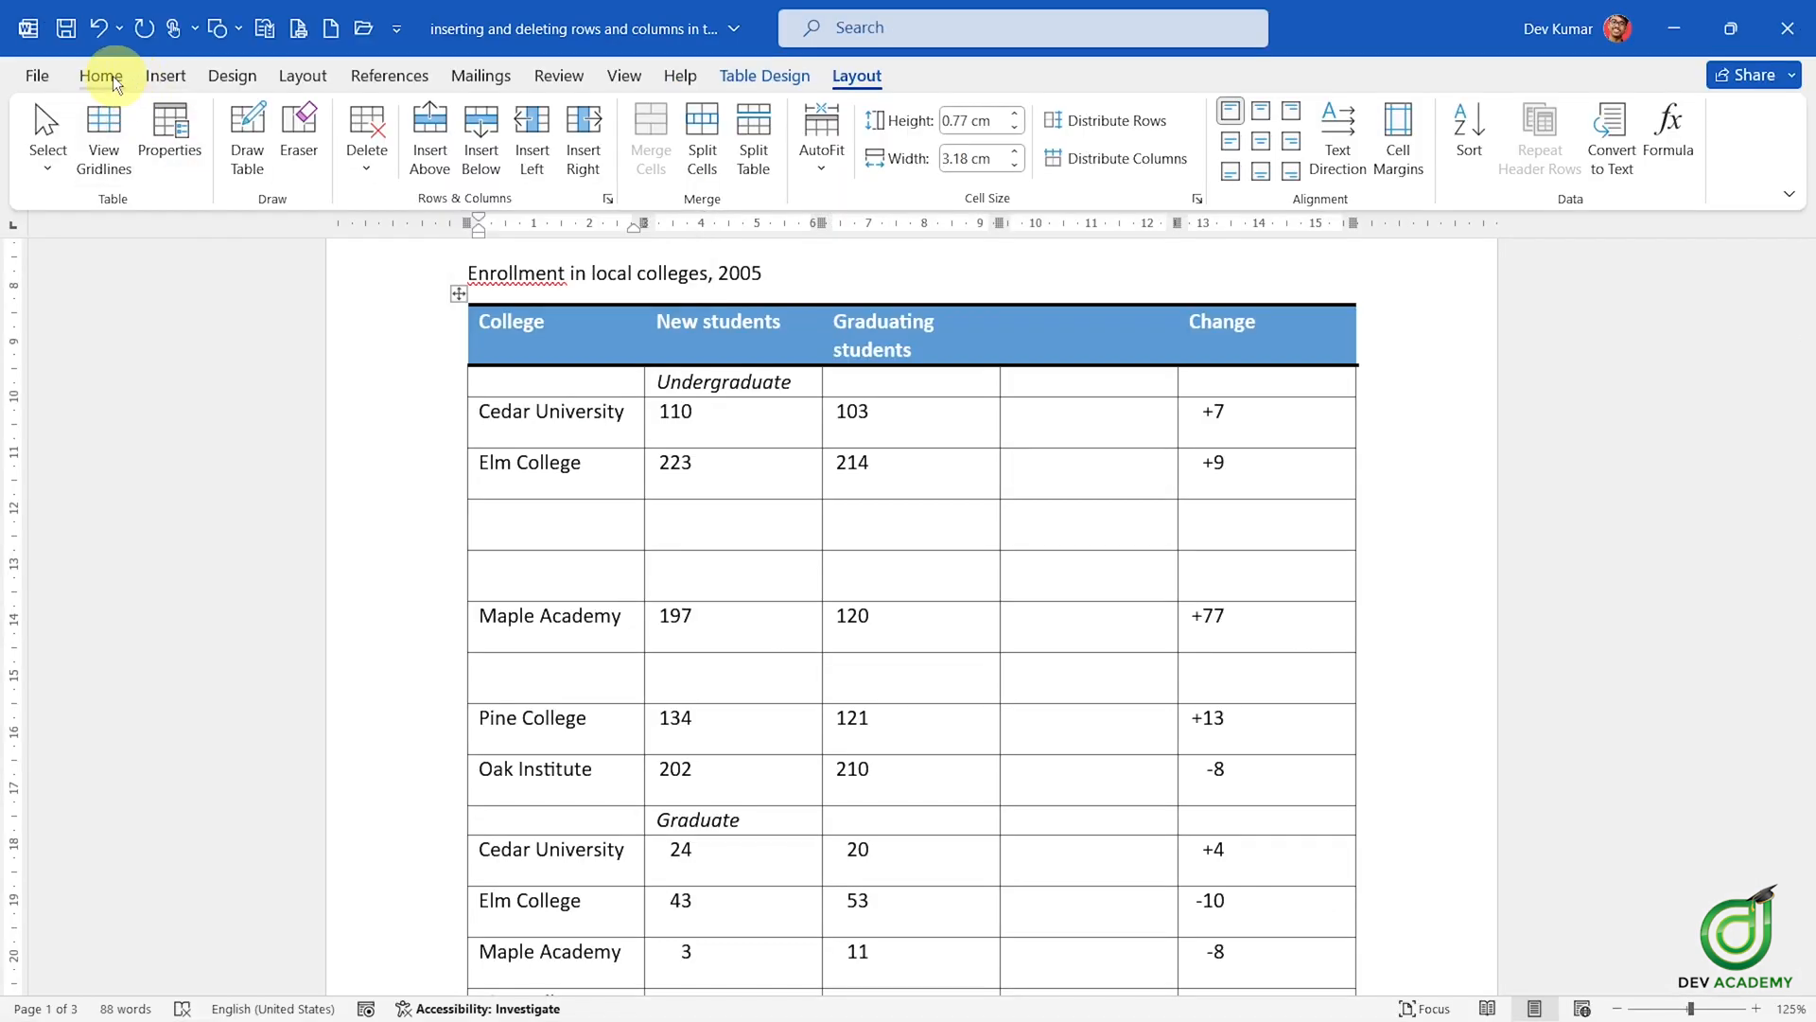
- Undo the three row insertions and the column insertion, and return to the table layout tools
left_click(101, 76)
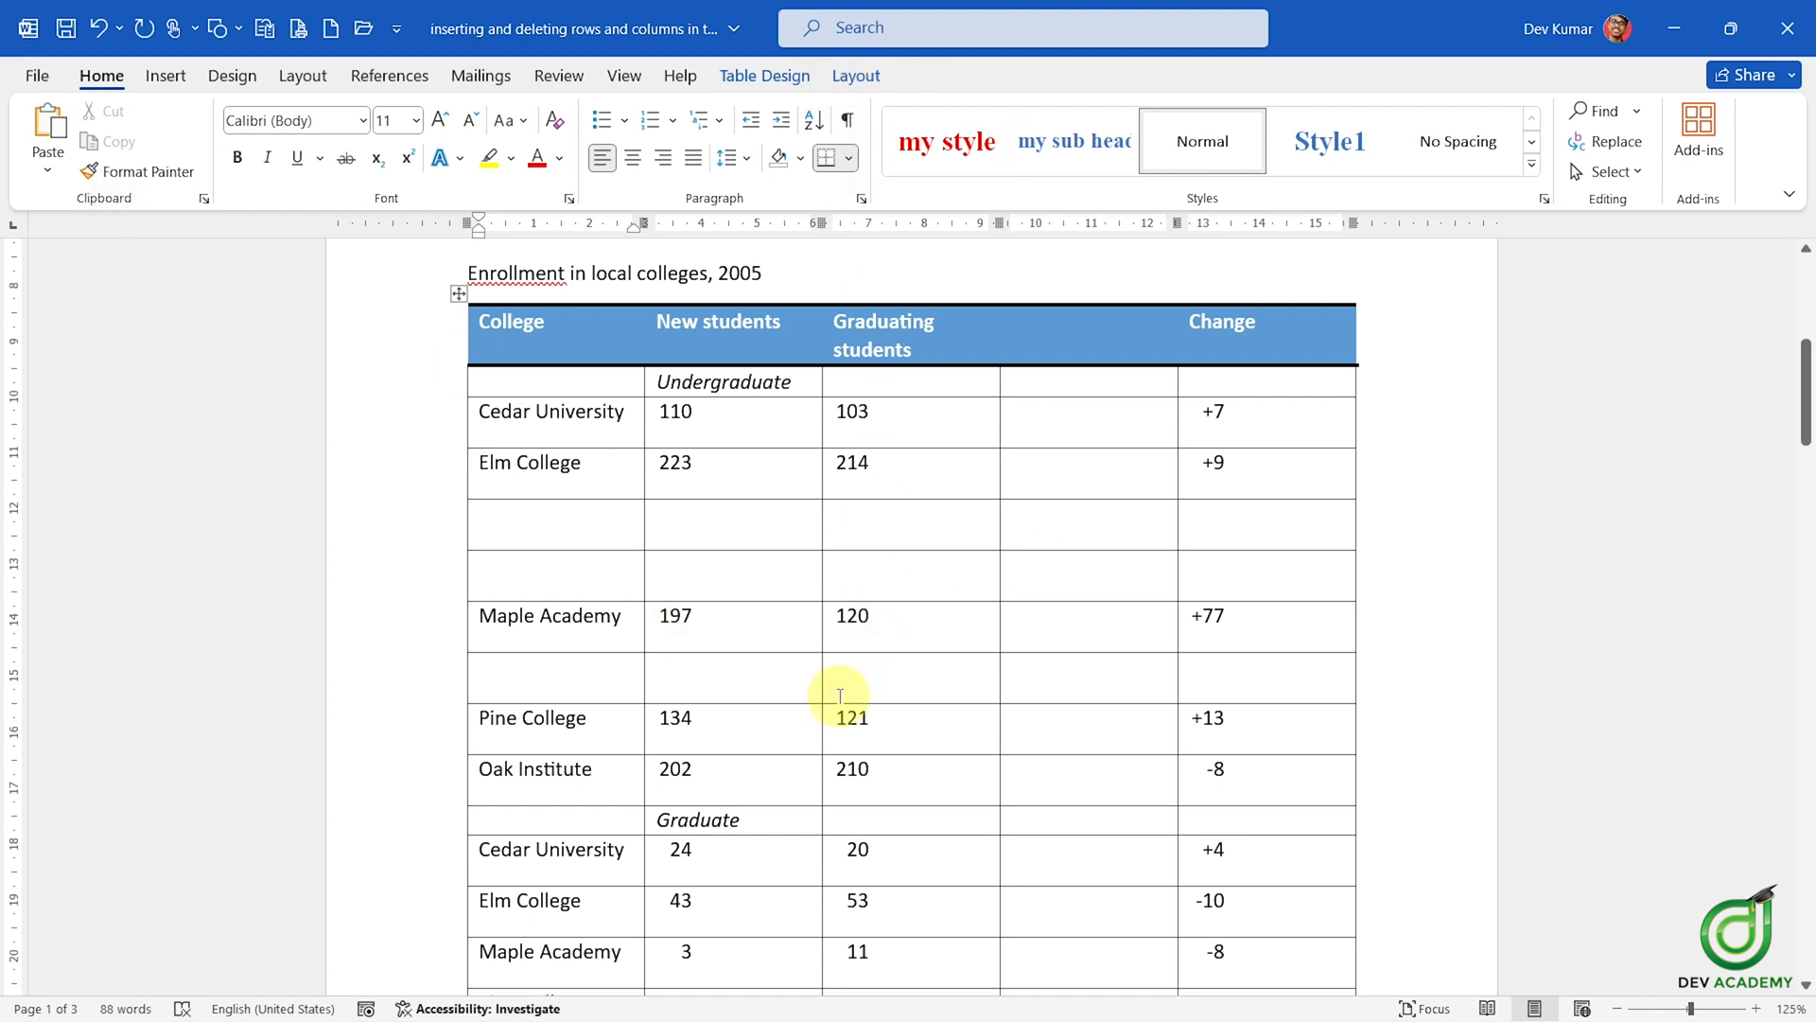
key("ctrl+z")
key("ctrl+z")
key("ctrl+z")
key("ctrl+z")
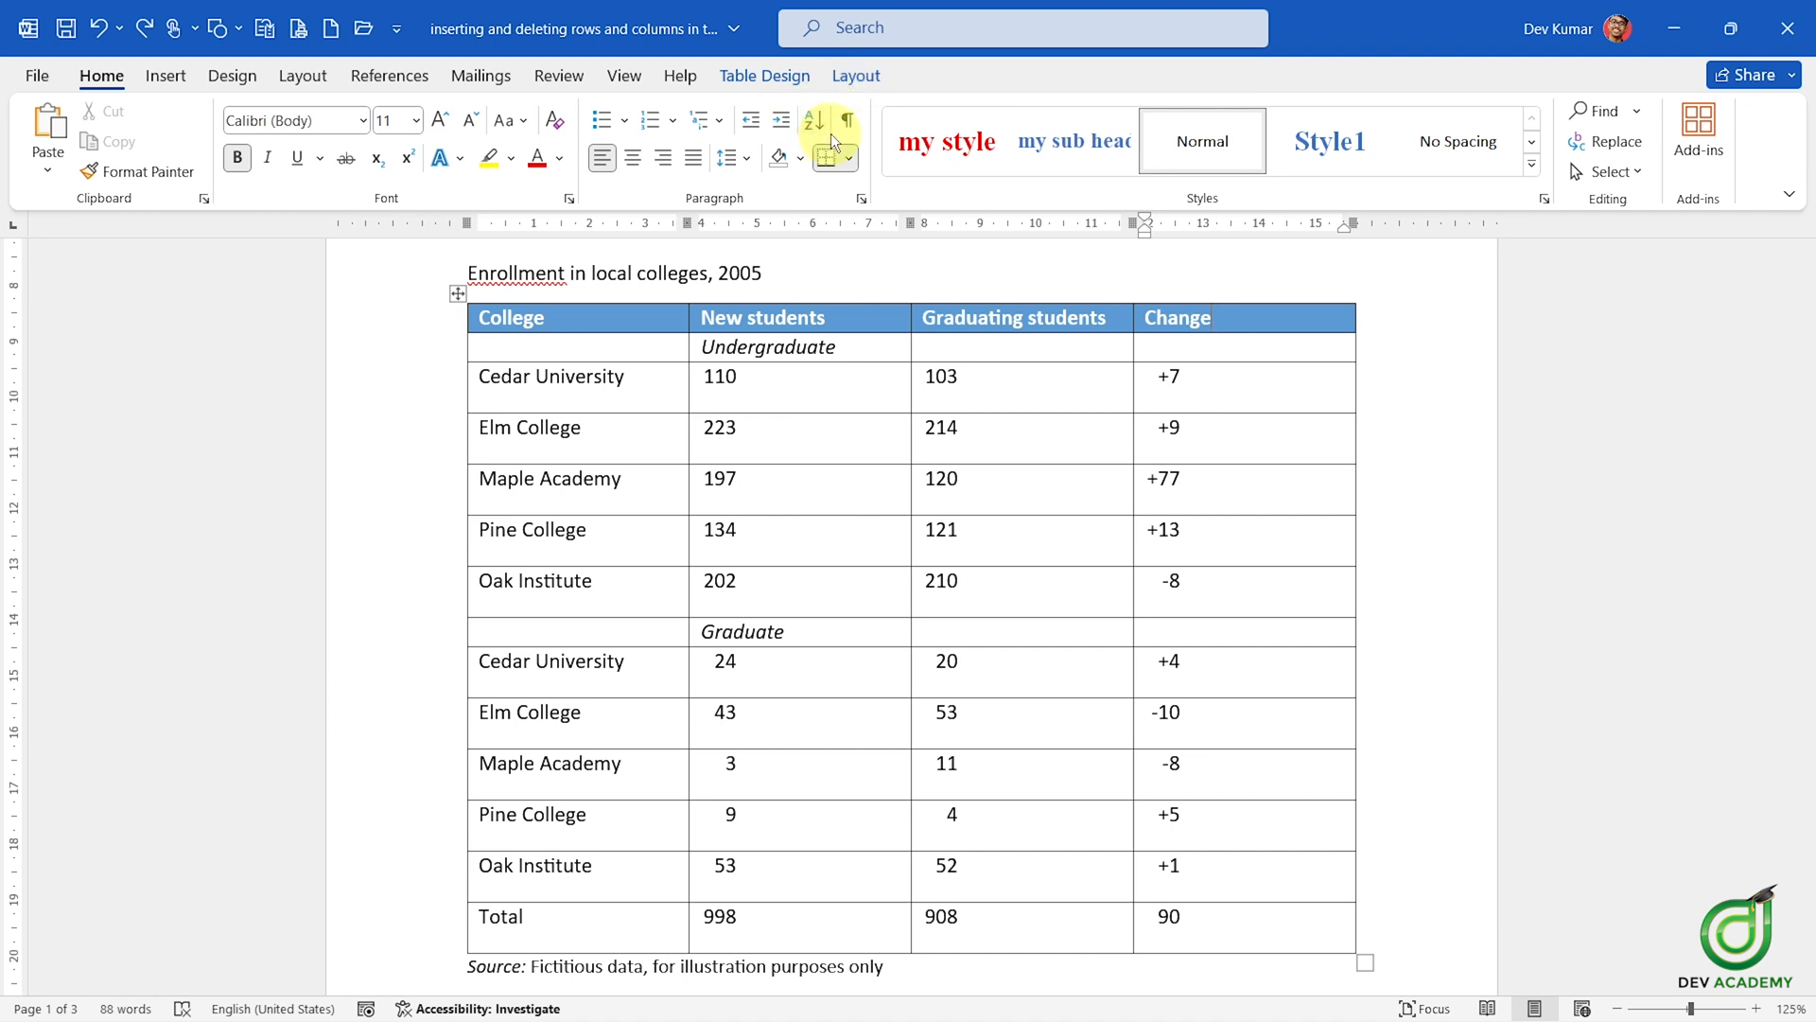
left_click(854, 76)
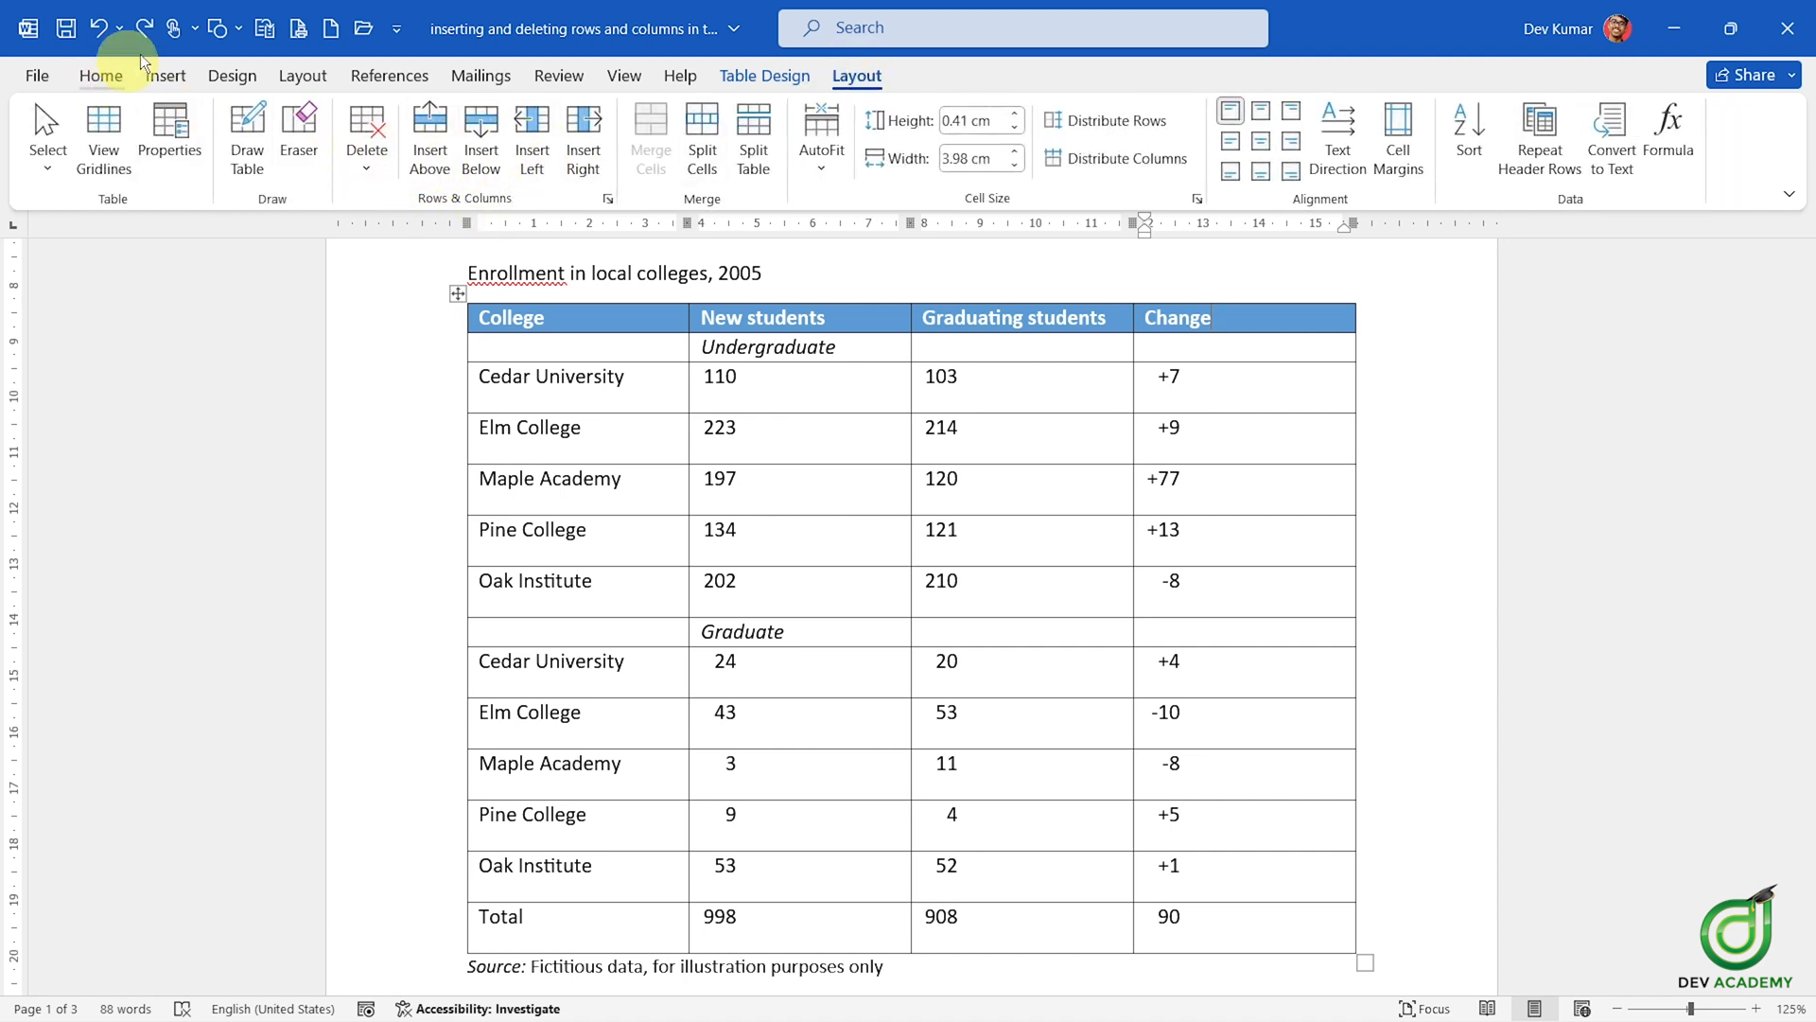
left_click(102, 75)
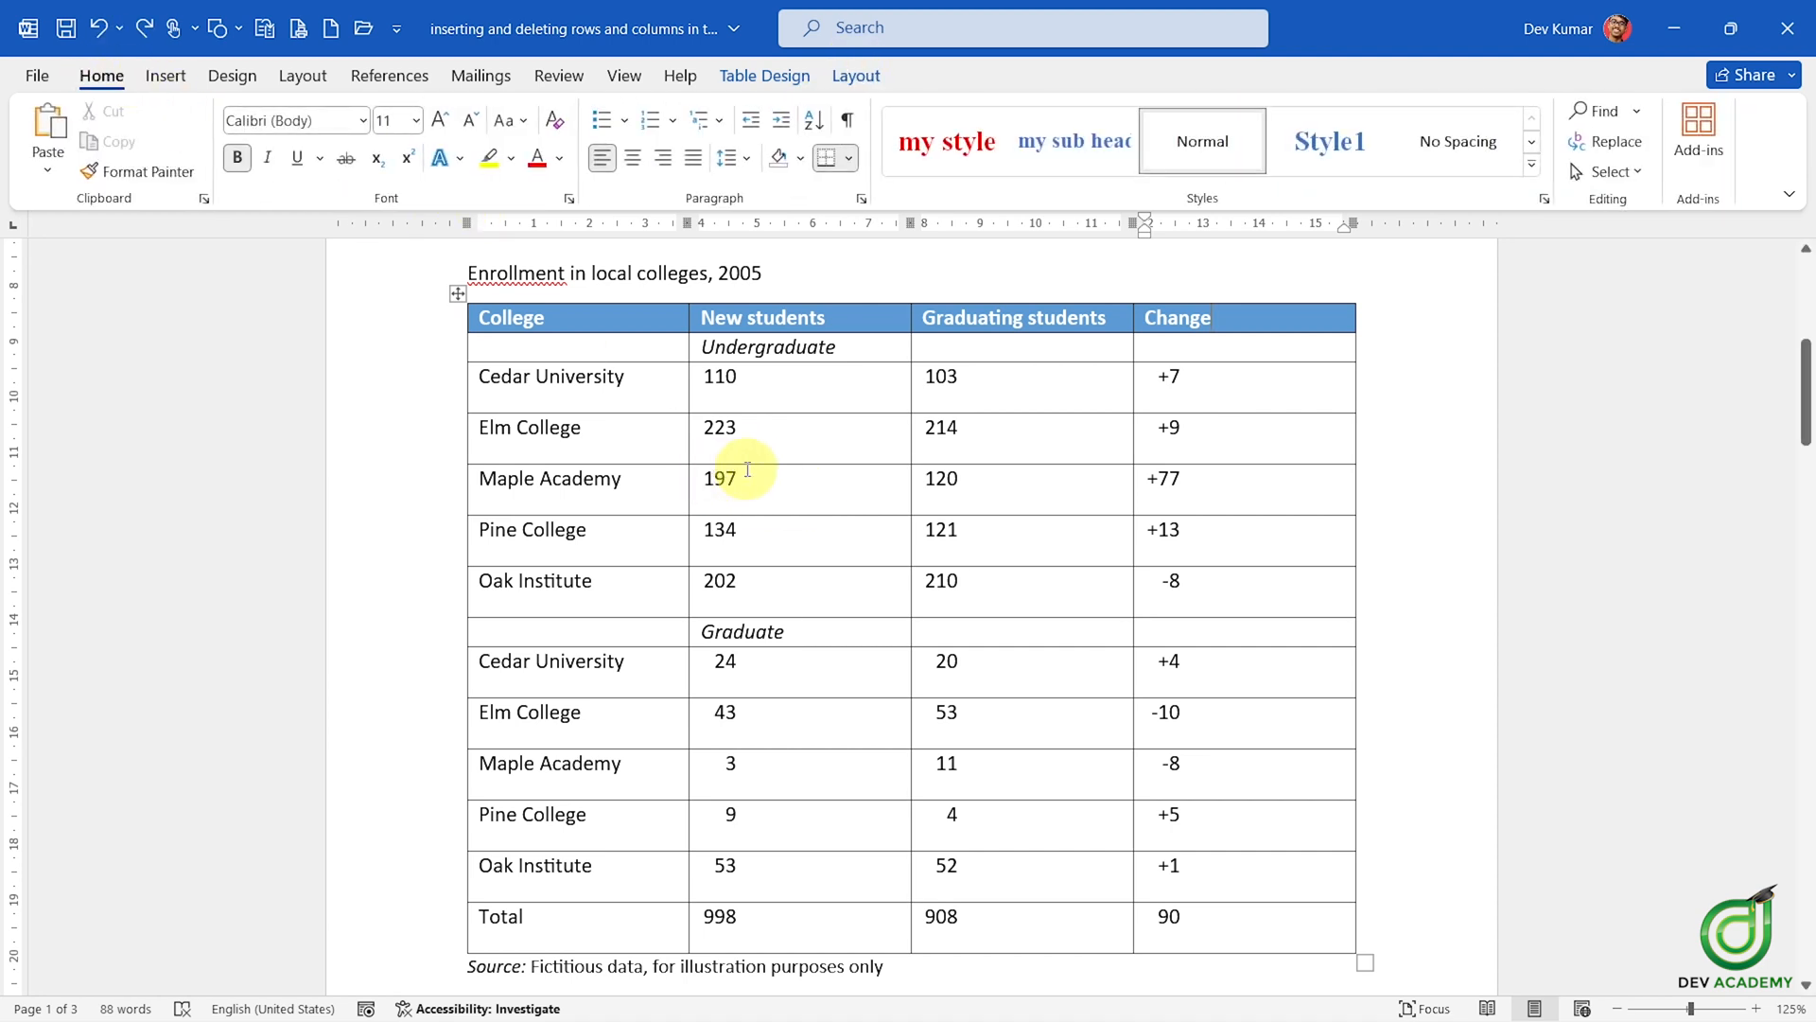
left_click(1115, 327)
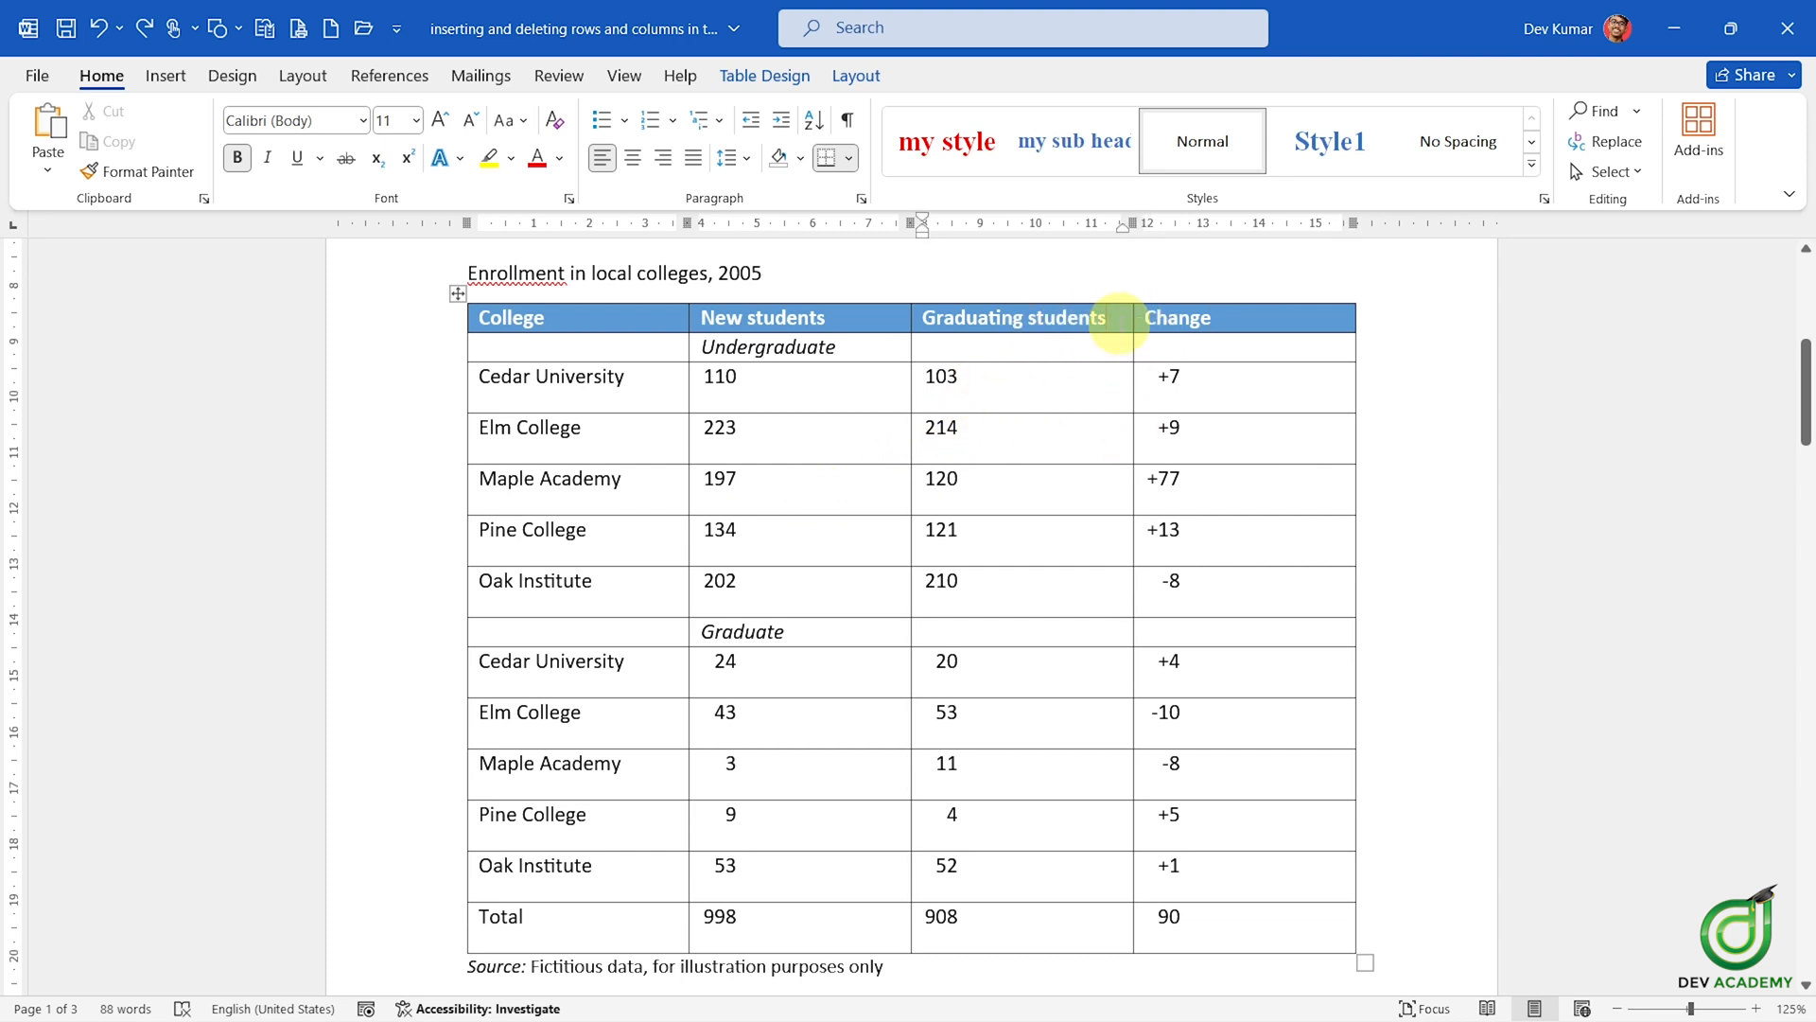
right_click(1110, 325)
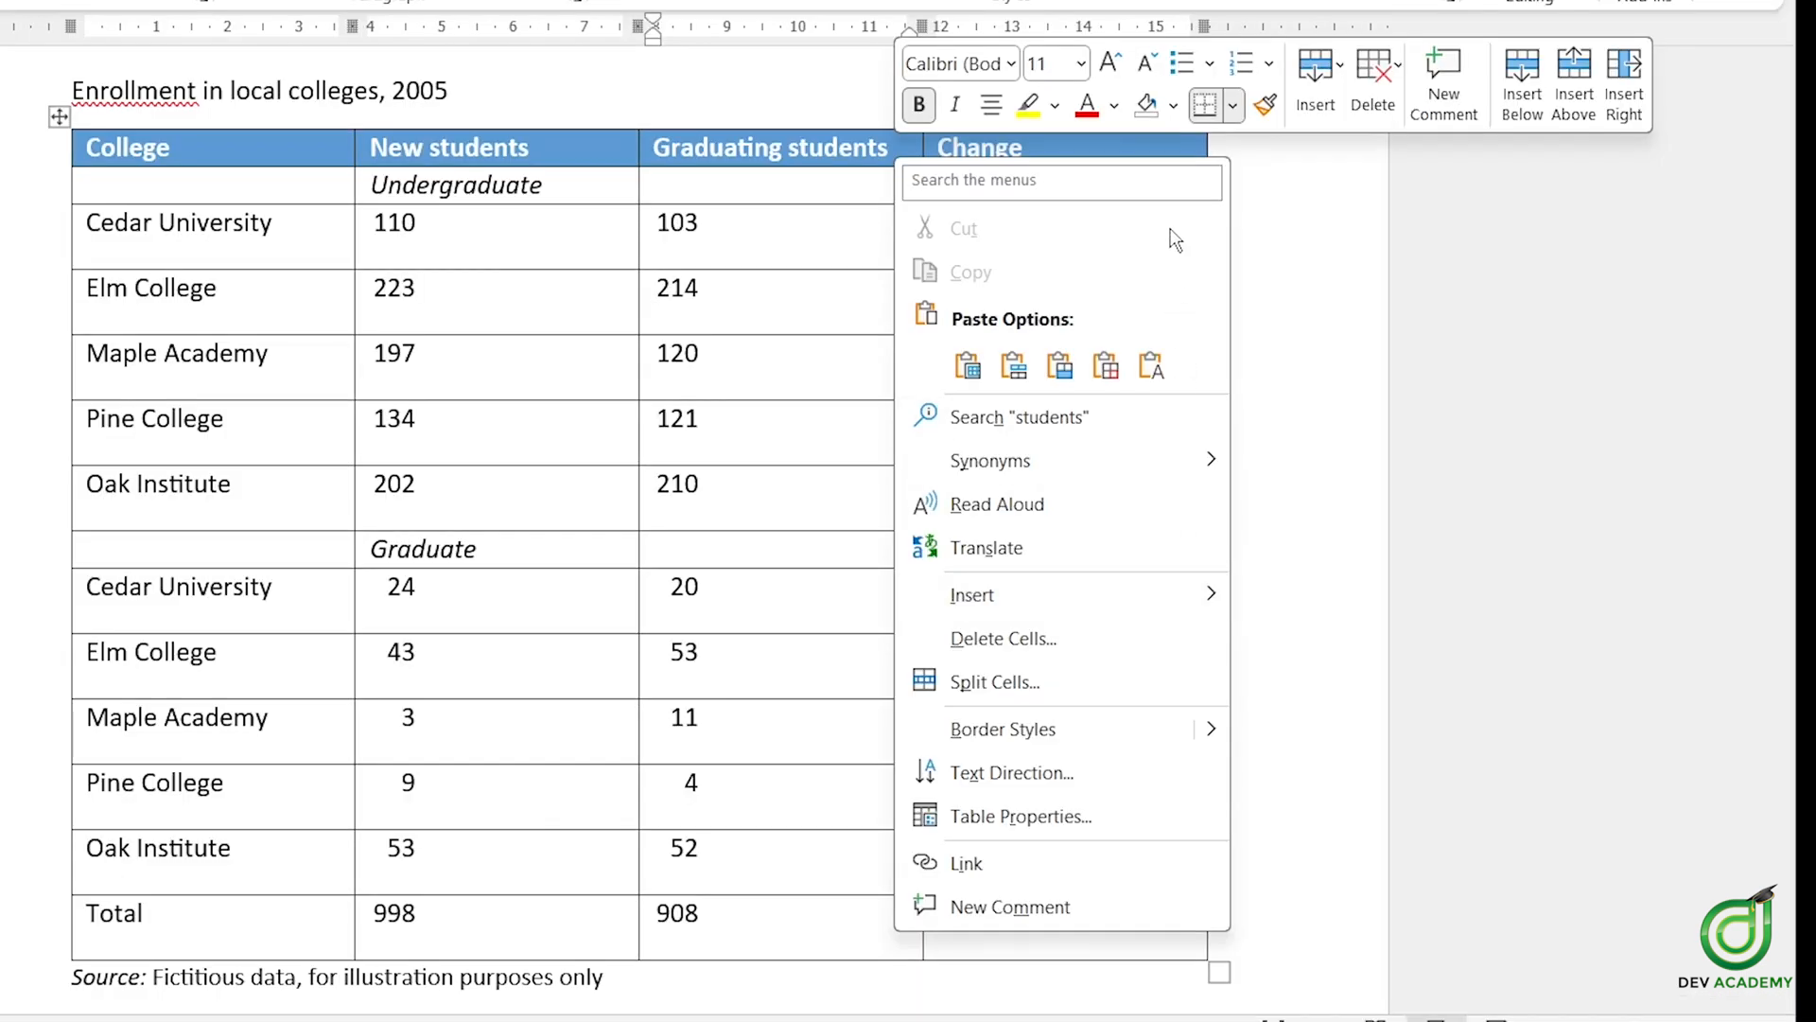
mouse_move(1021, 594)
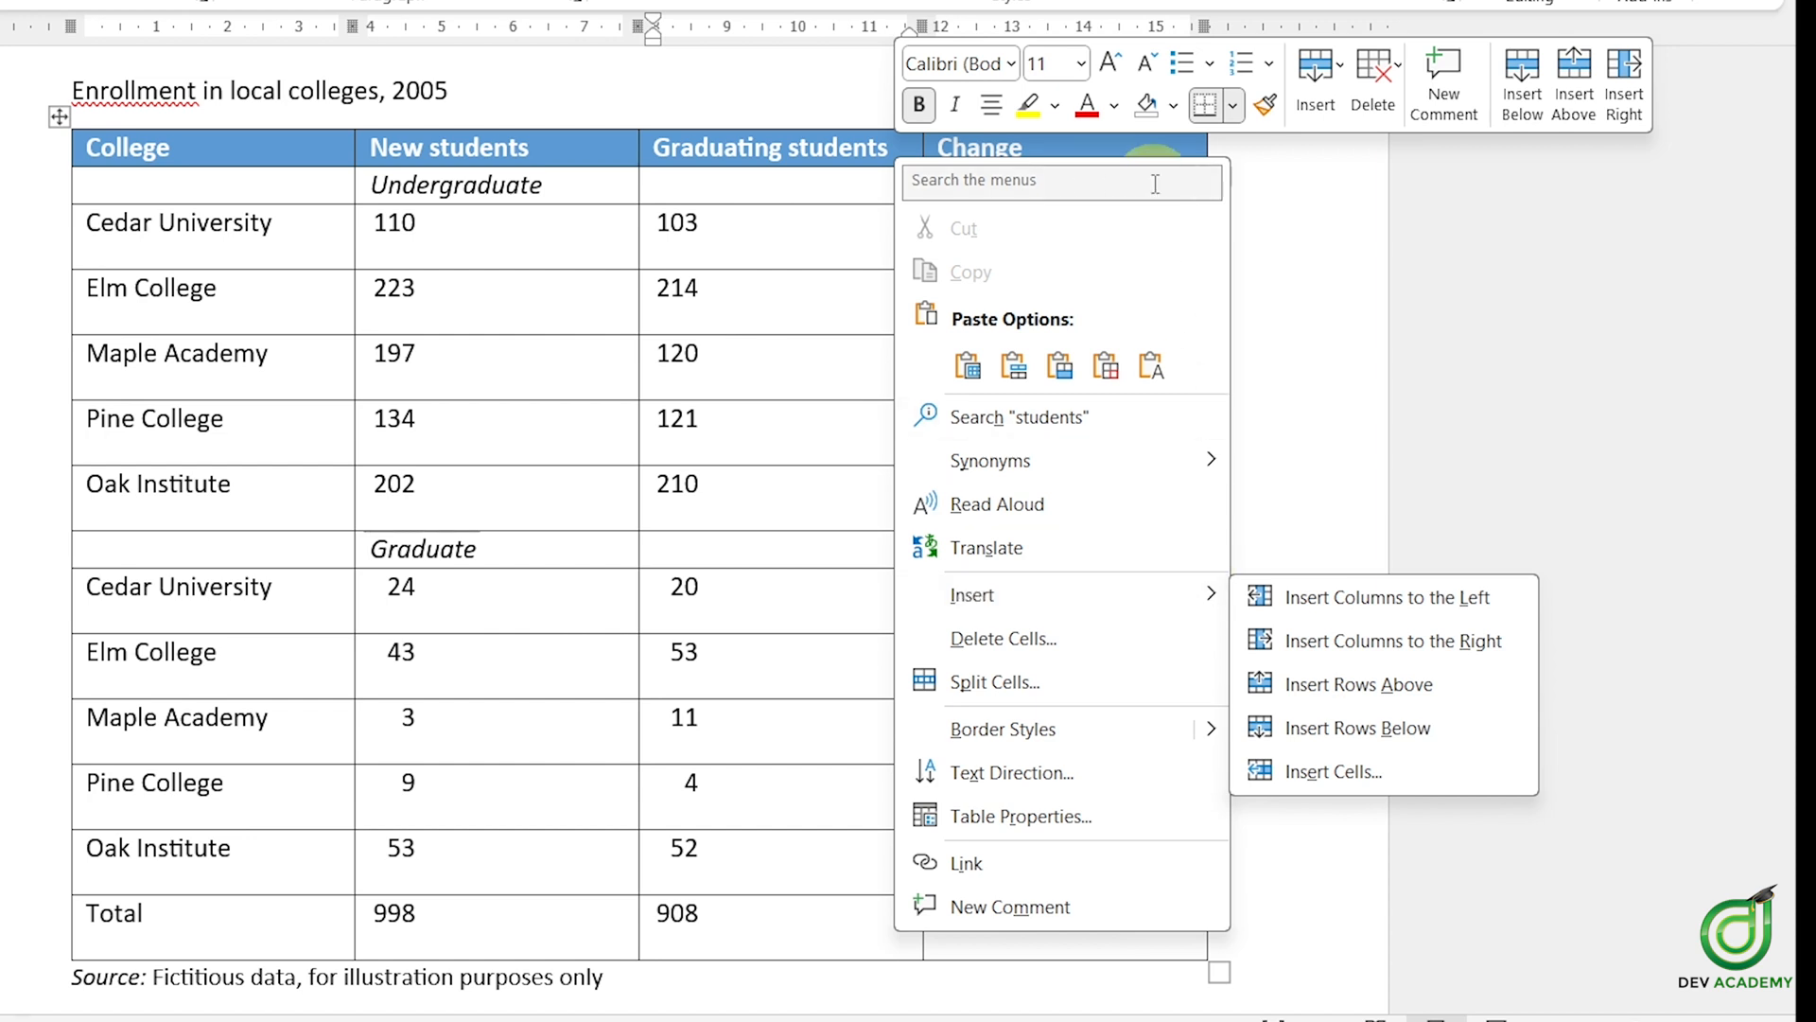
left_click(1400, 291)
- Insert an empty column to the right of the Graduating students column and remove it again
left_click(890, 149)
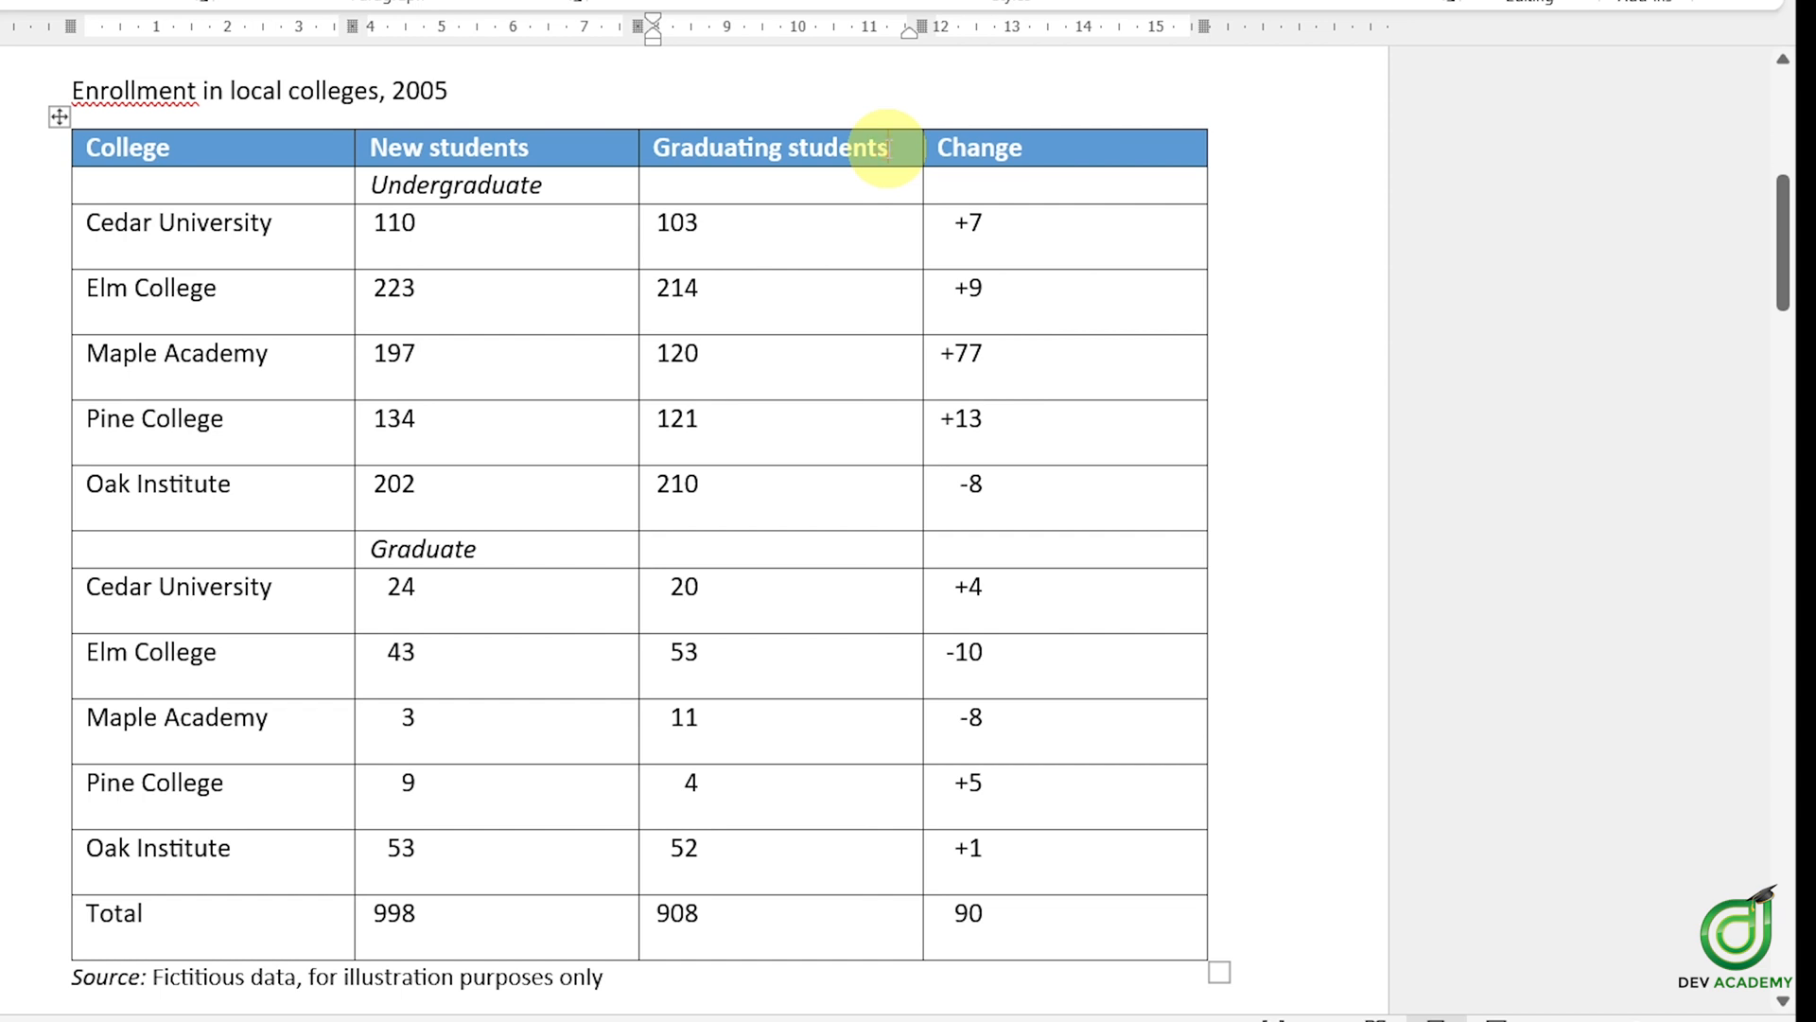
right_click(890, 148)
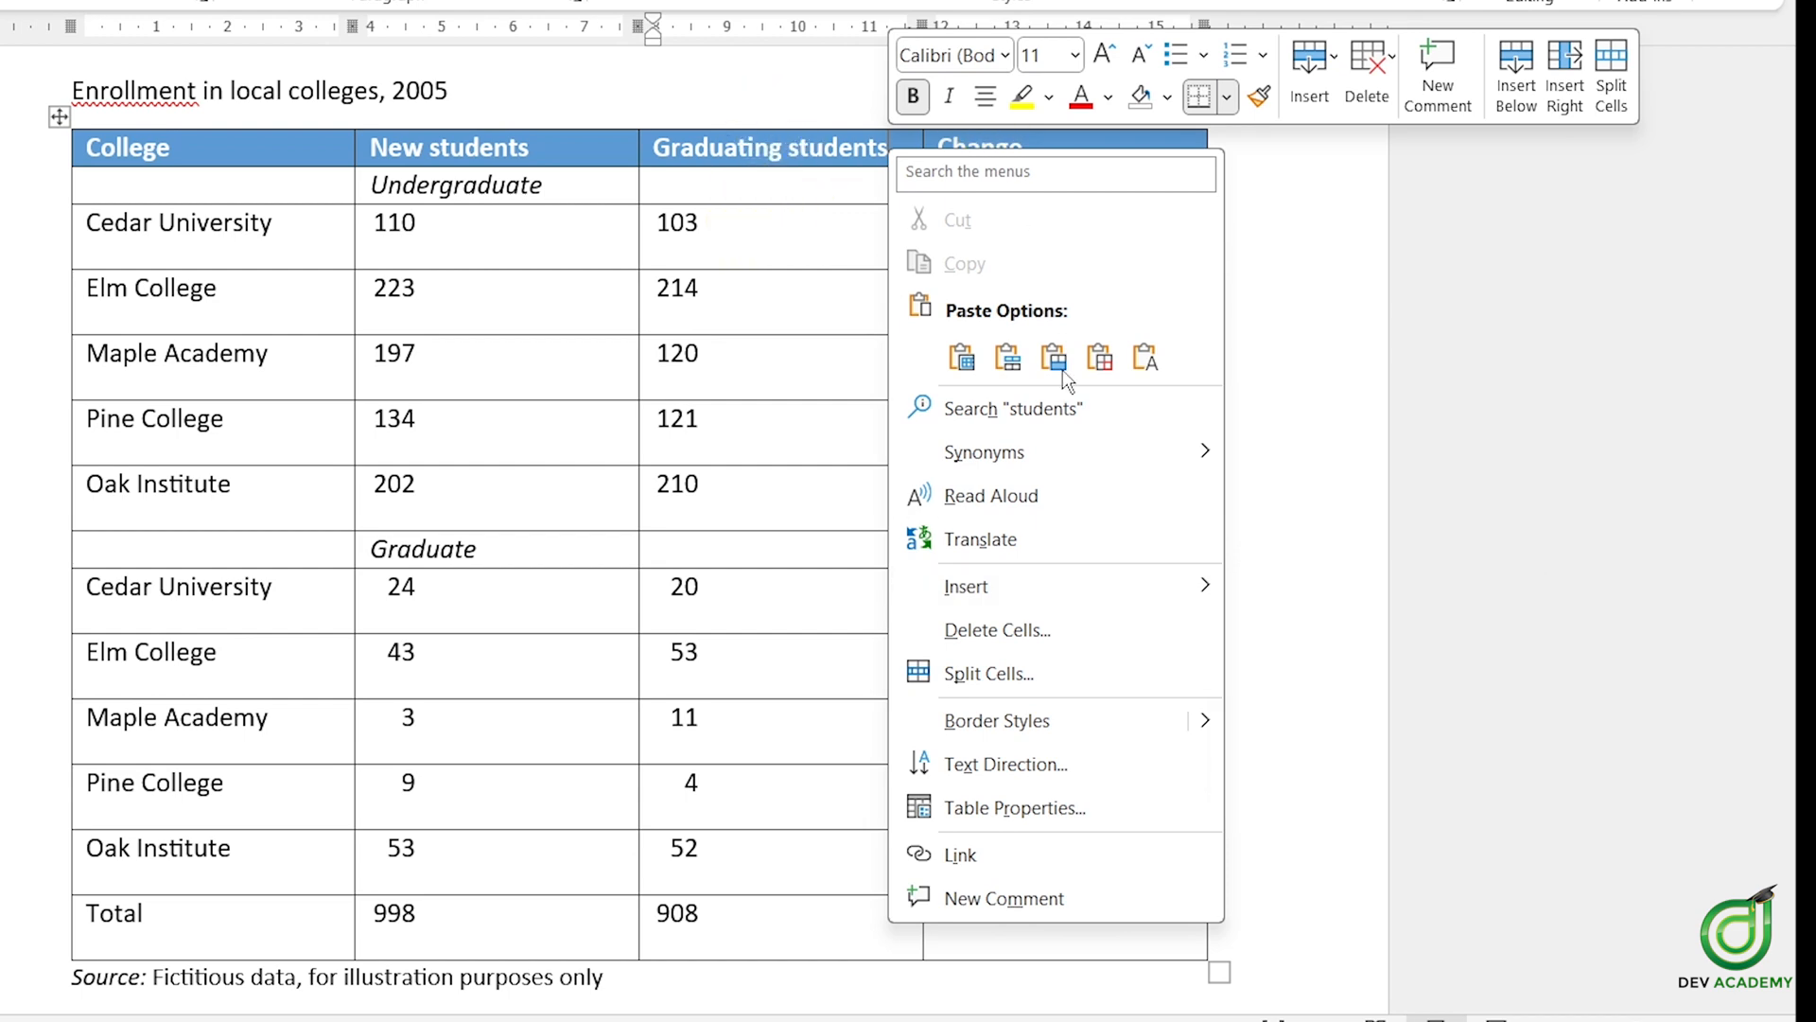
mouse_move(1118, 598)
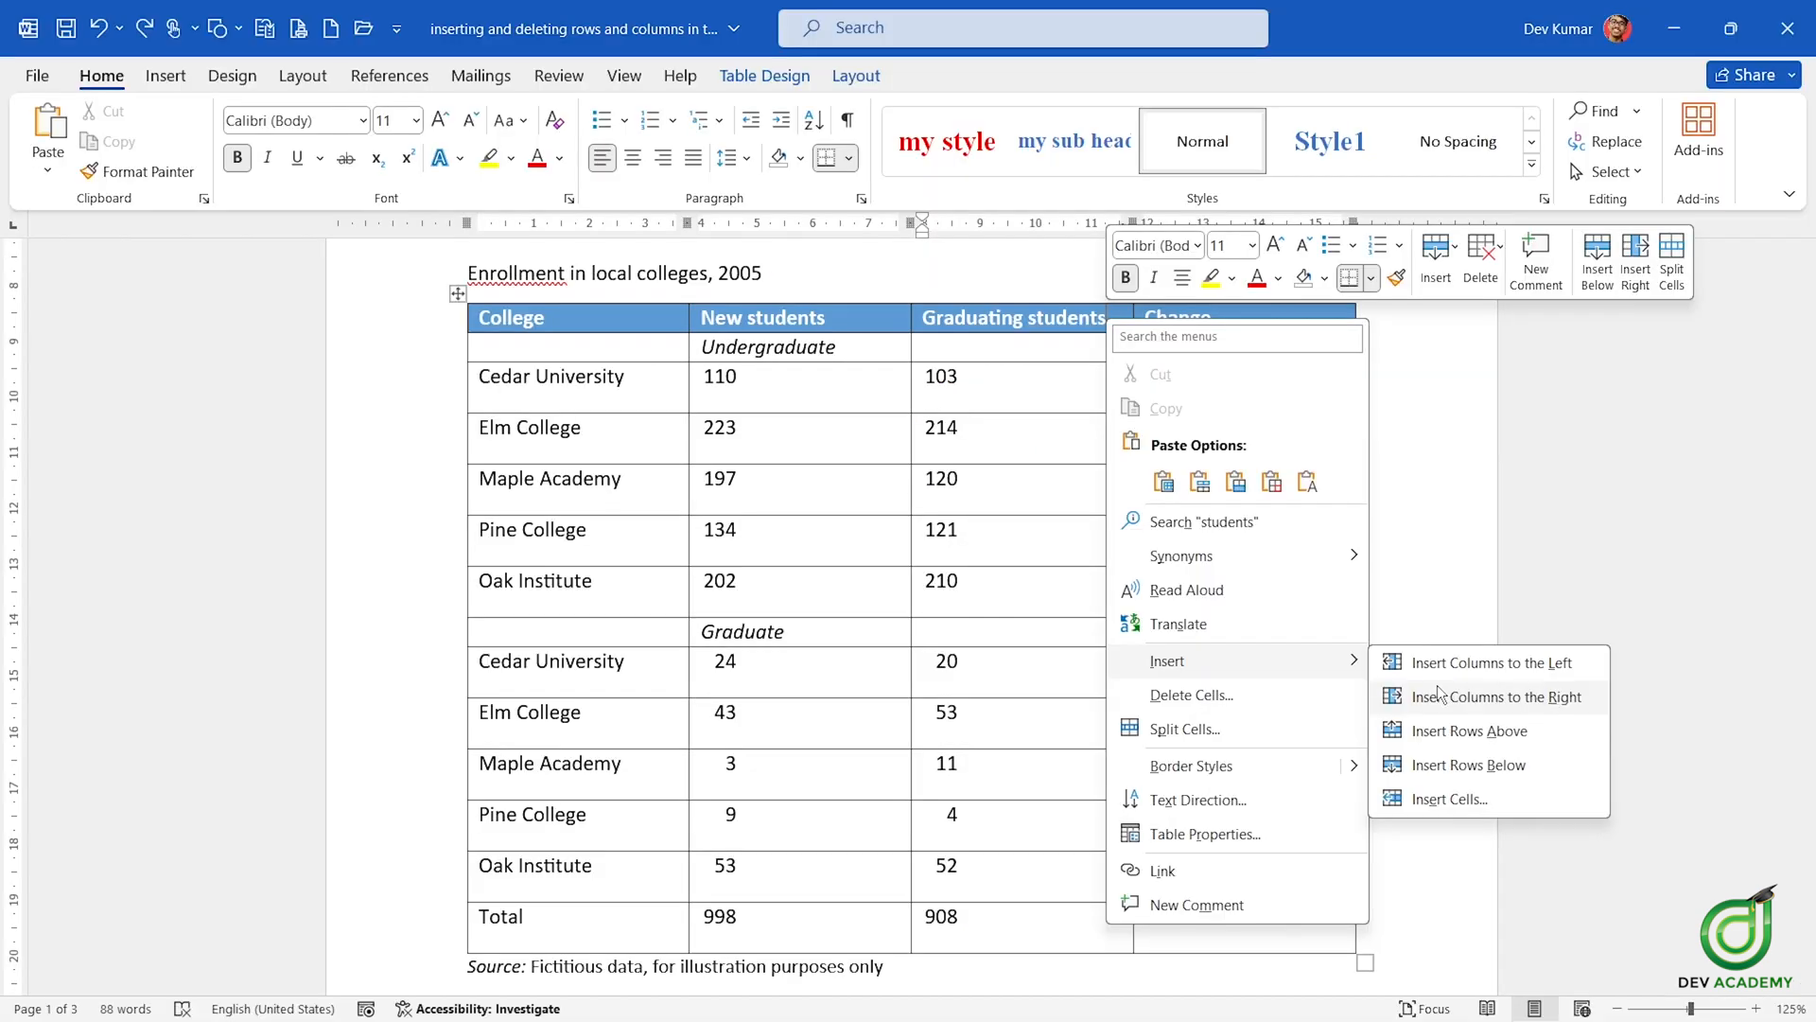
left_click(1313, 629)
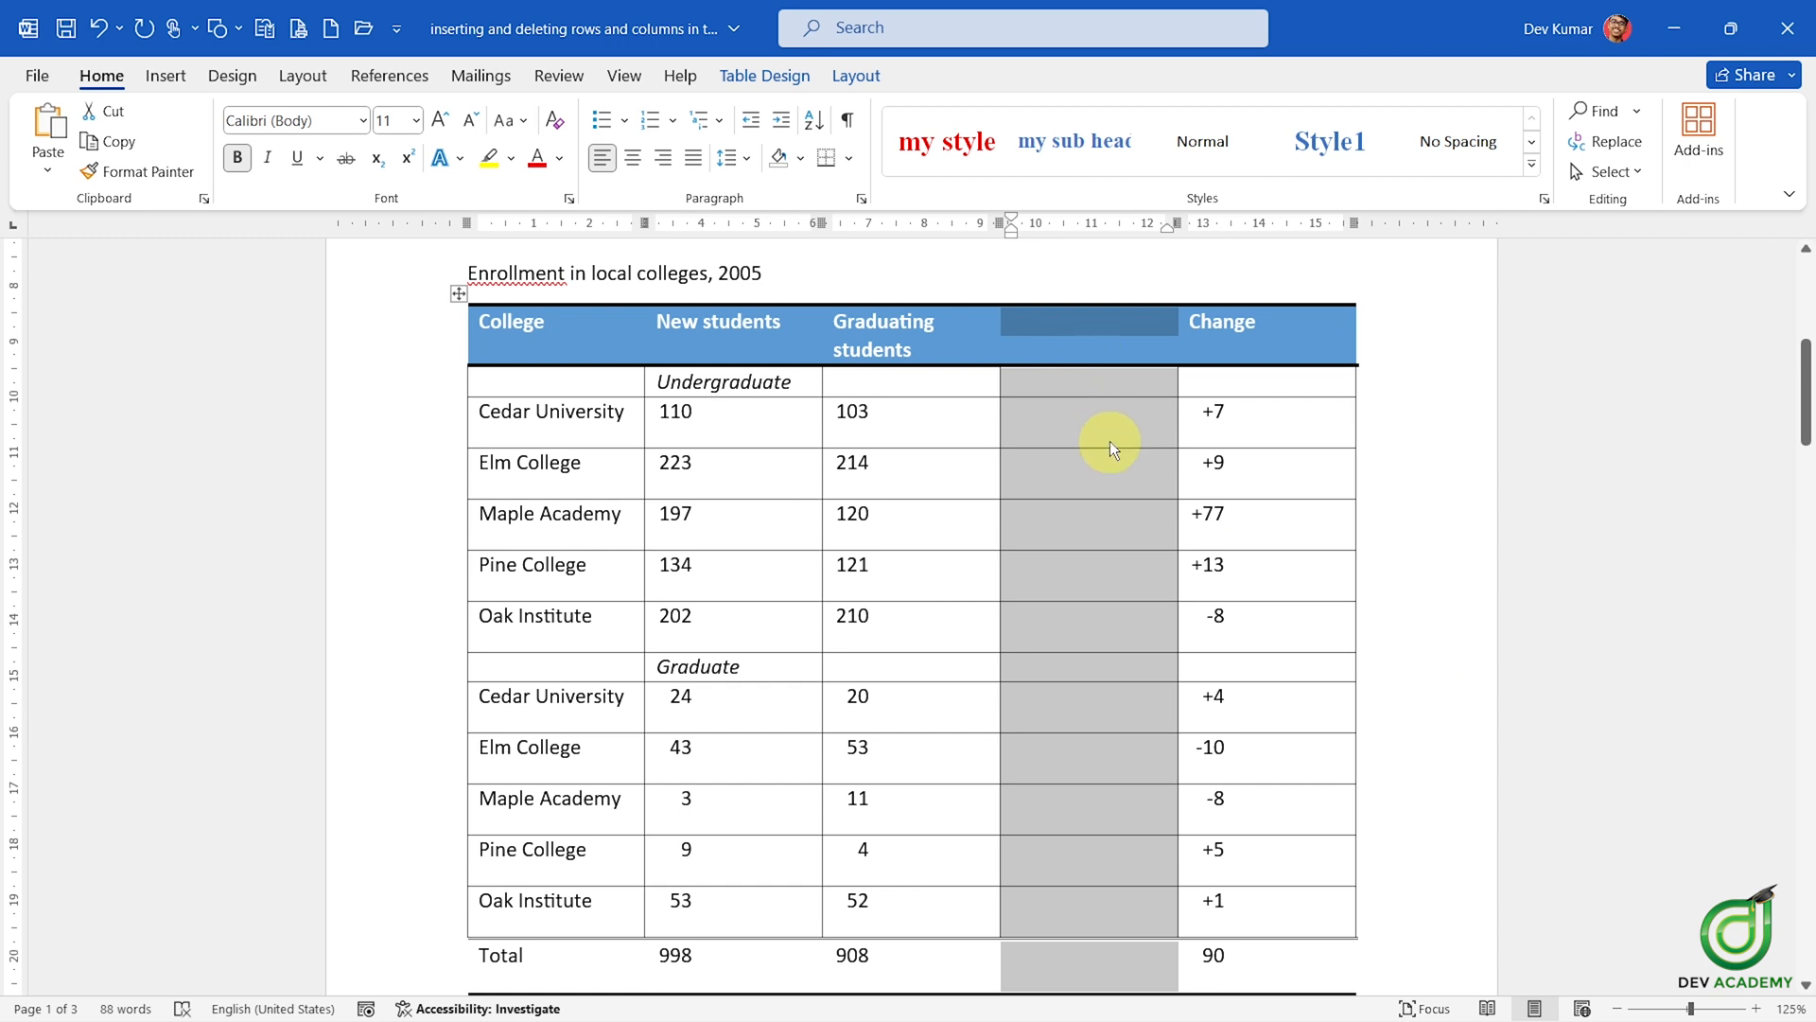
key("BackSpace")
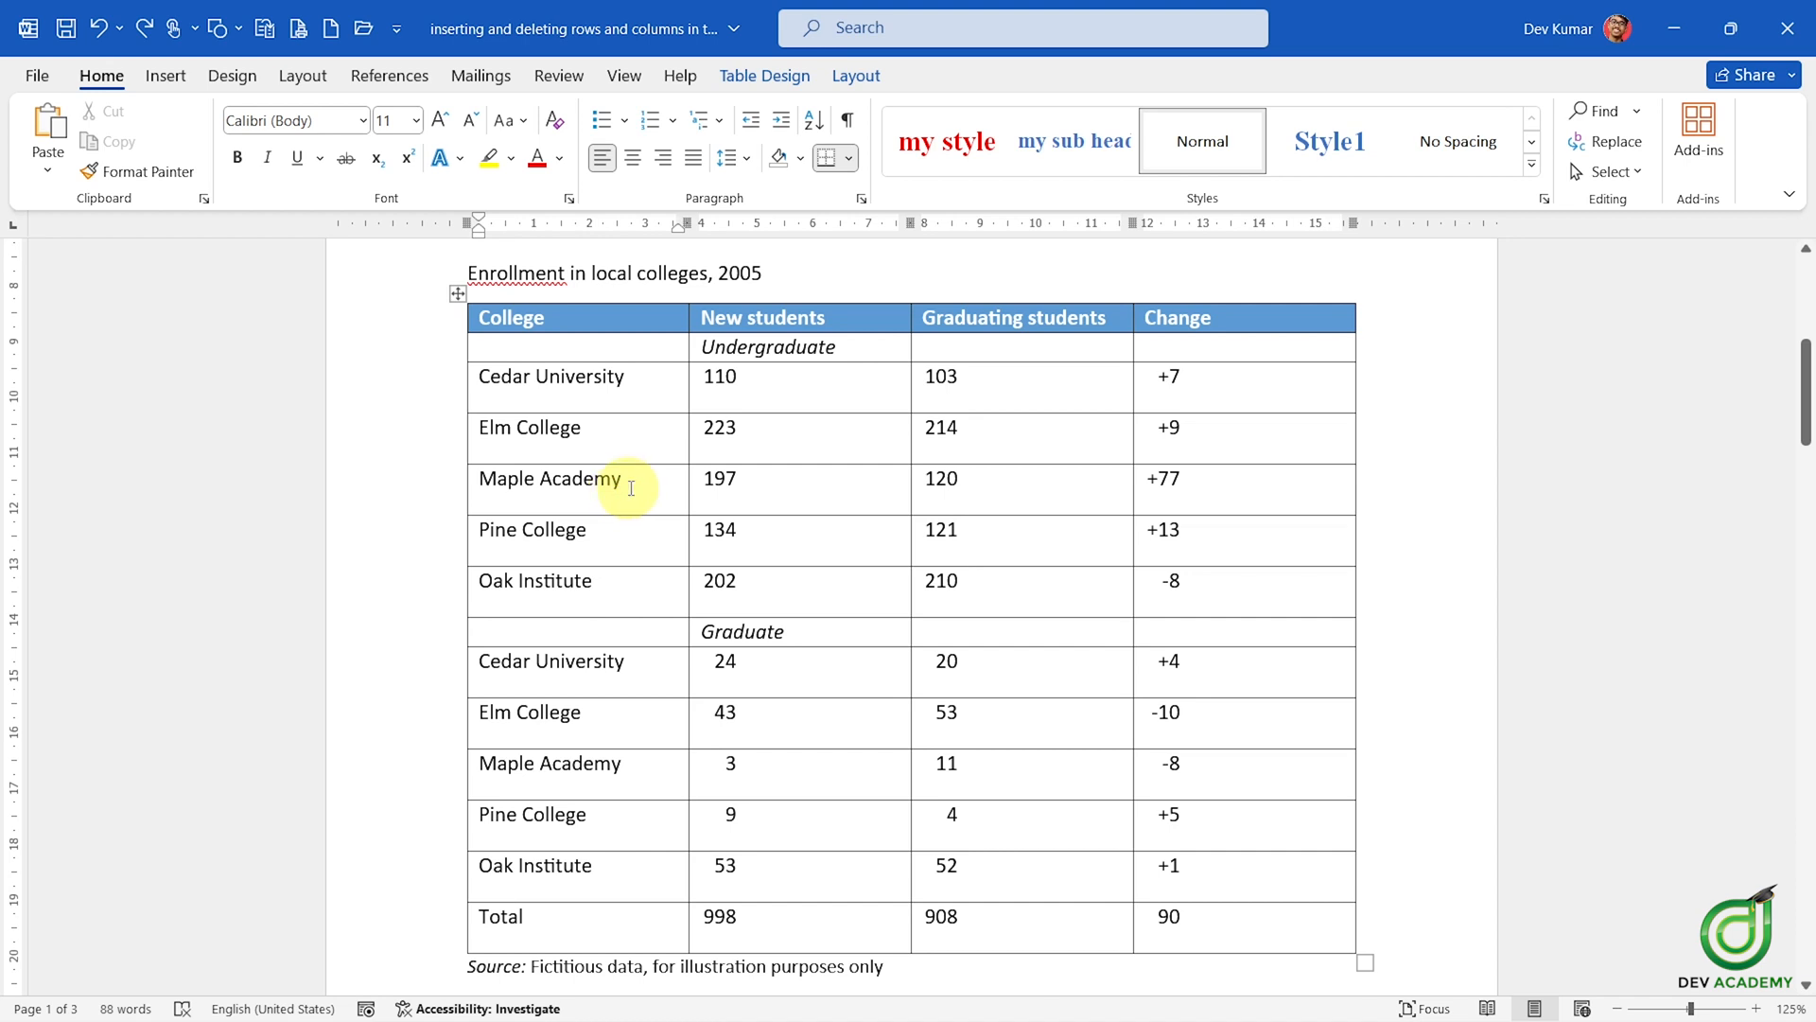
right_click(631, 488)
mouse_move(765, 768)
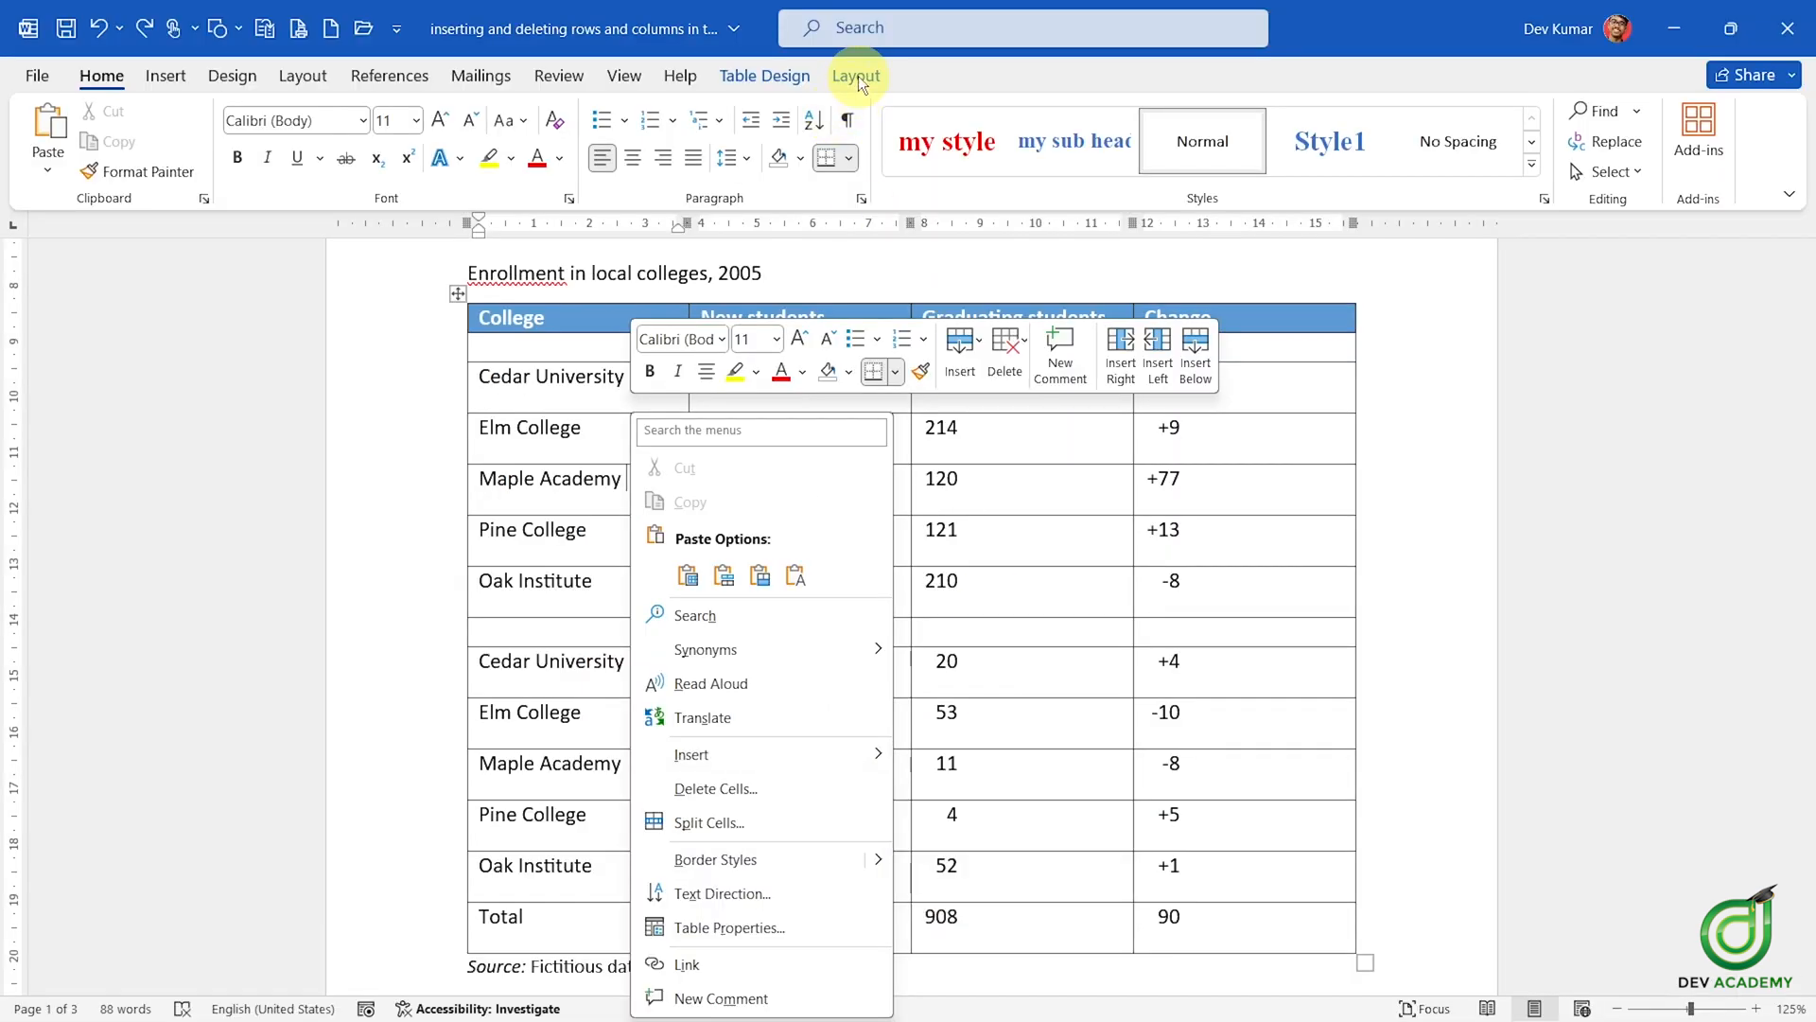
left_click(856, 76)
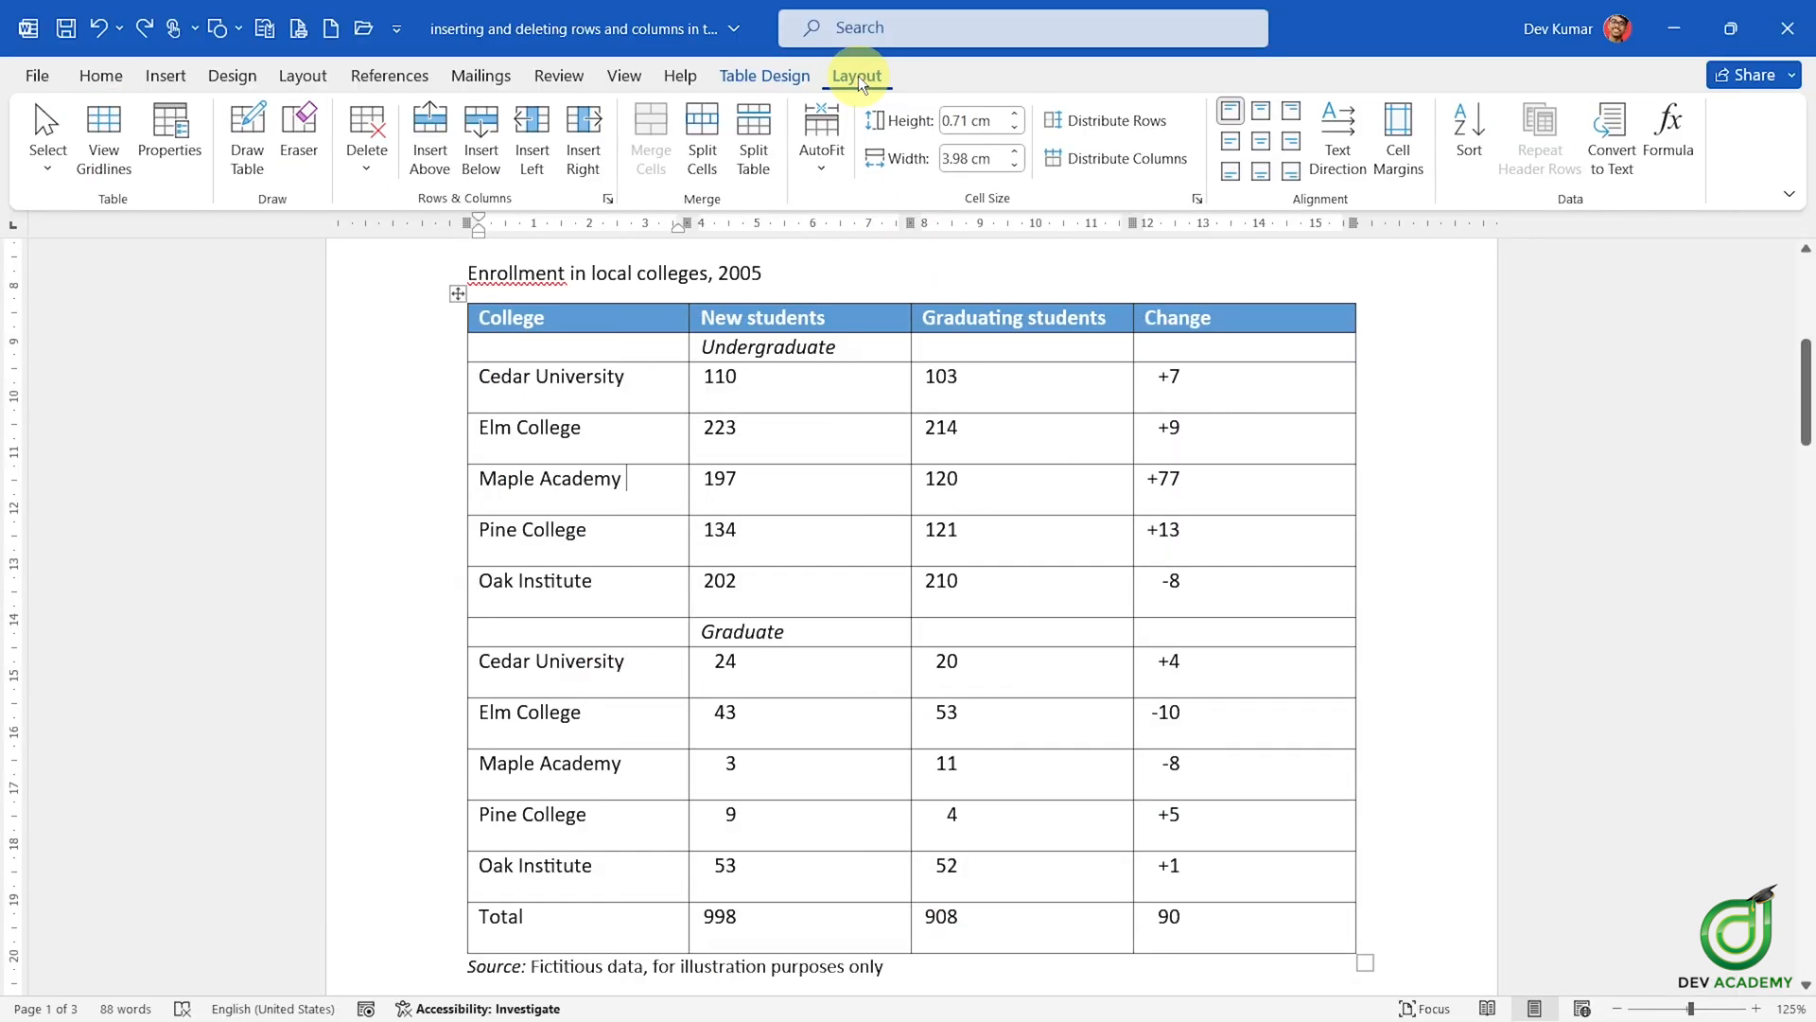
left_click(102, 76)
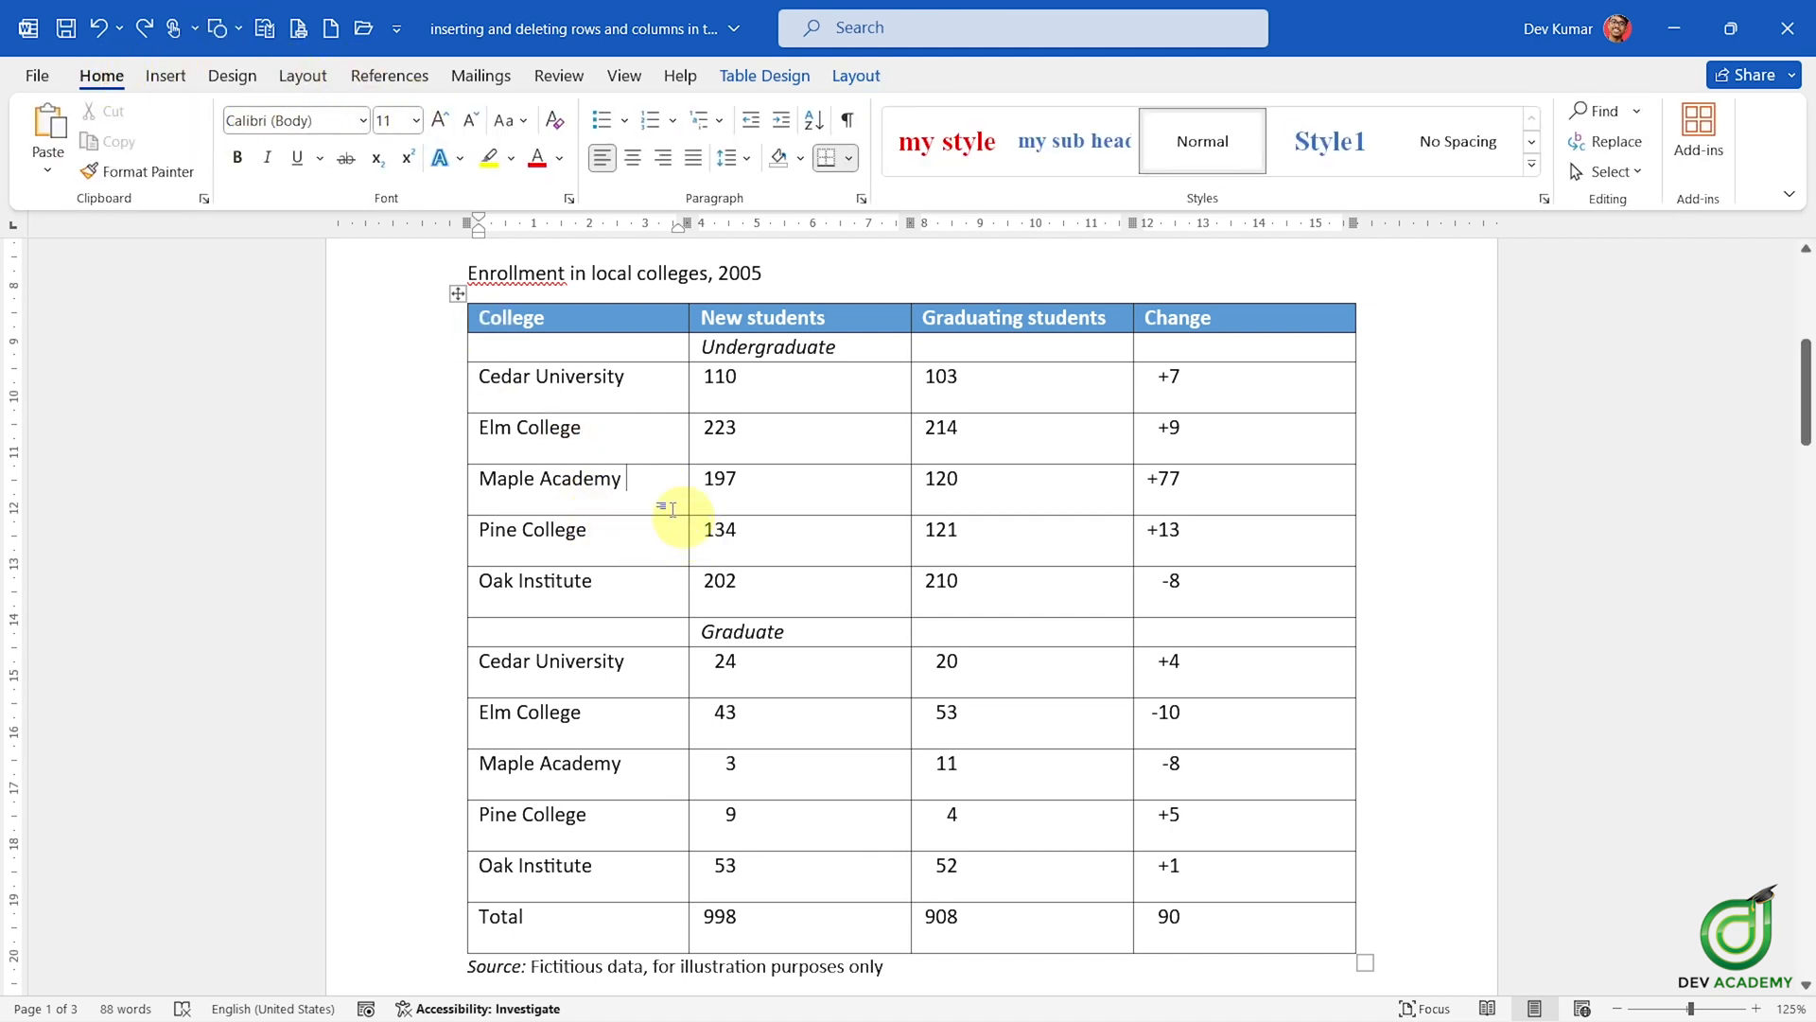
- Insert an empty row directly above the Maple Academy row in the Undergraduate section
right_click(642, 482)
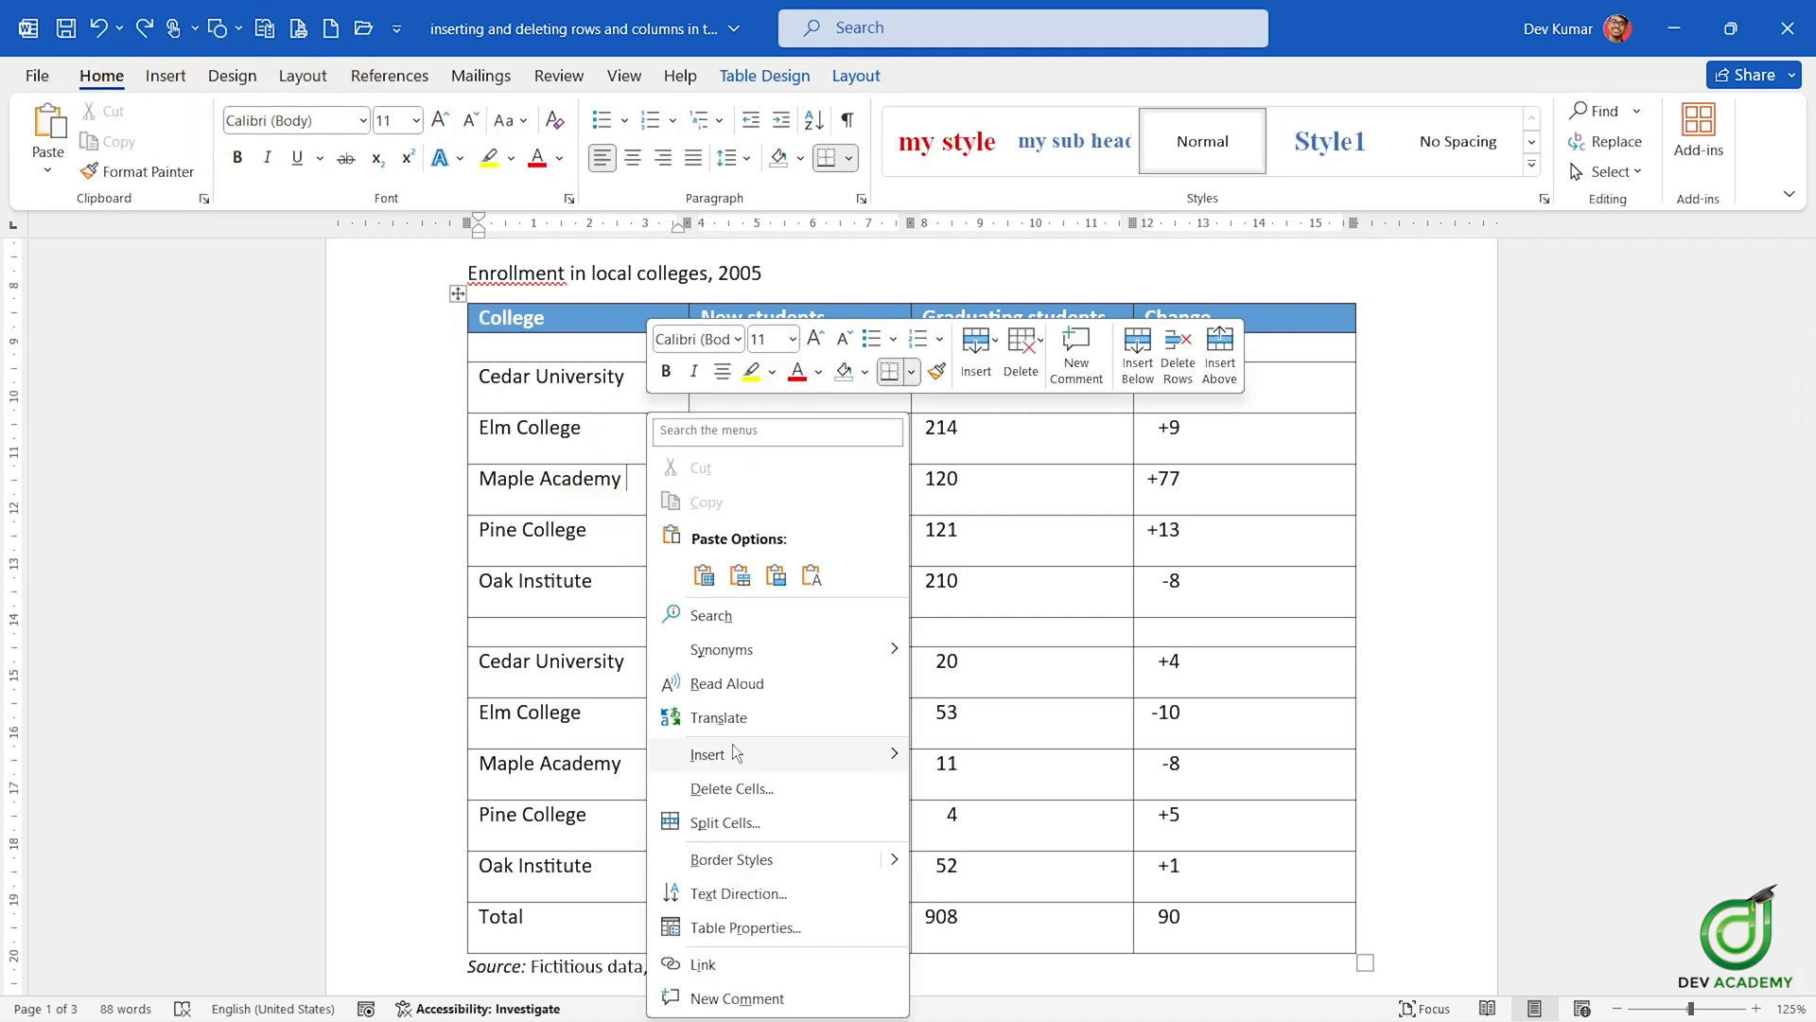
mouse_move(781, 755)
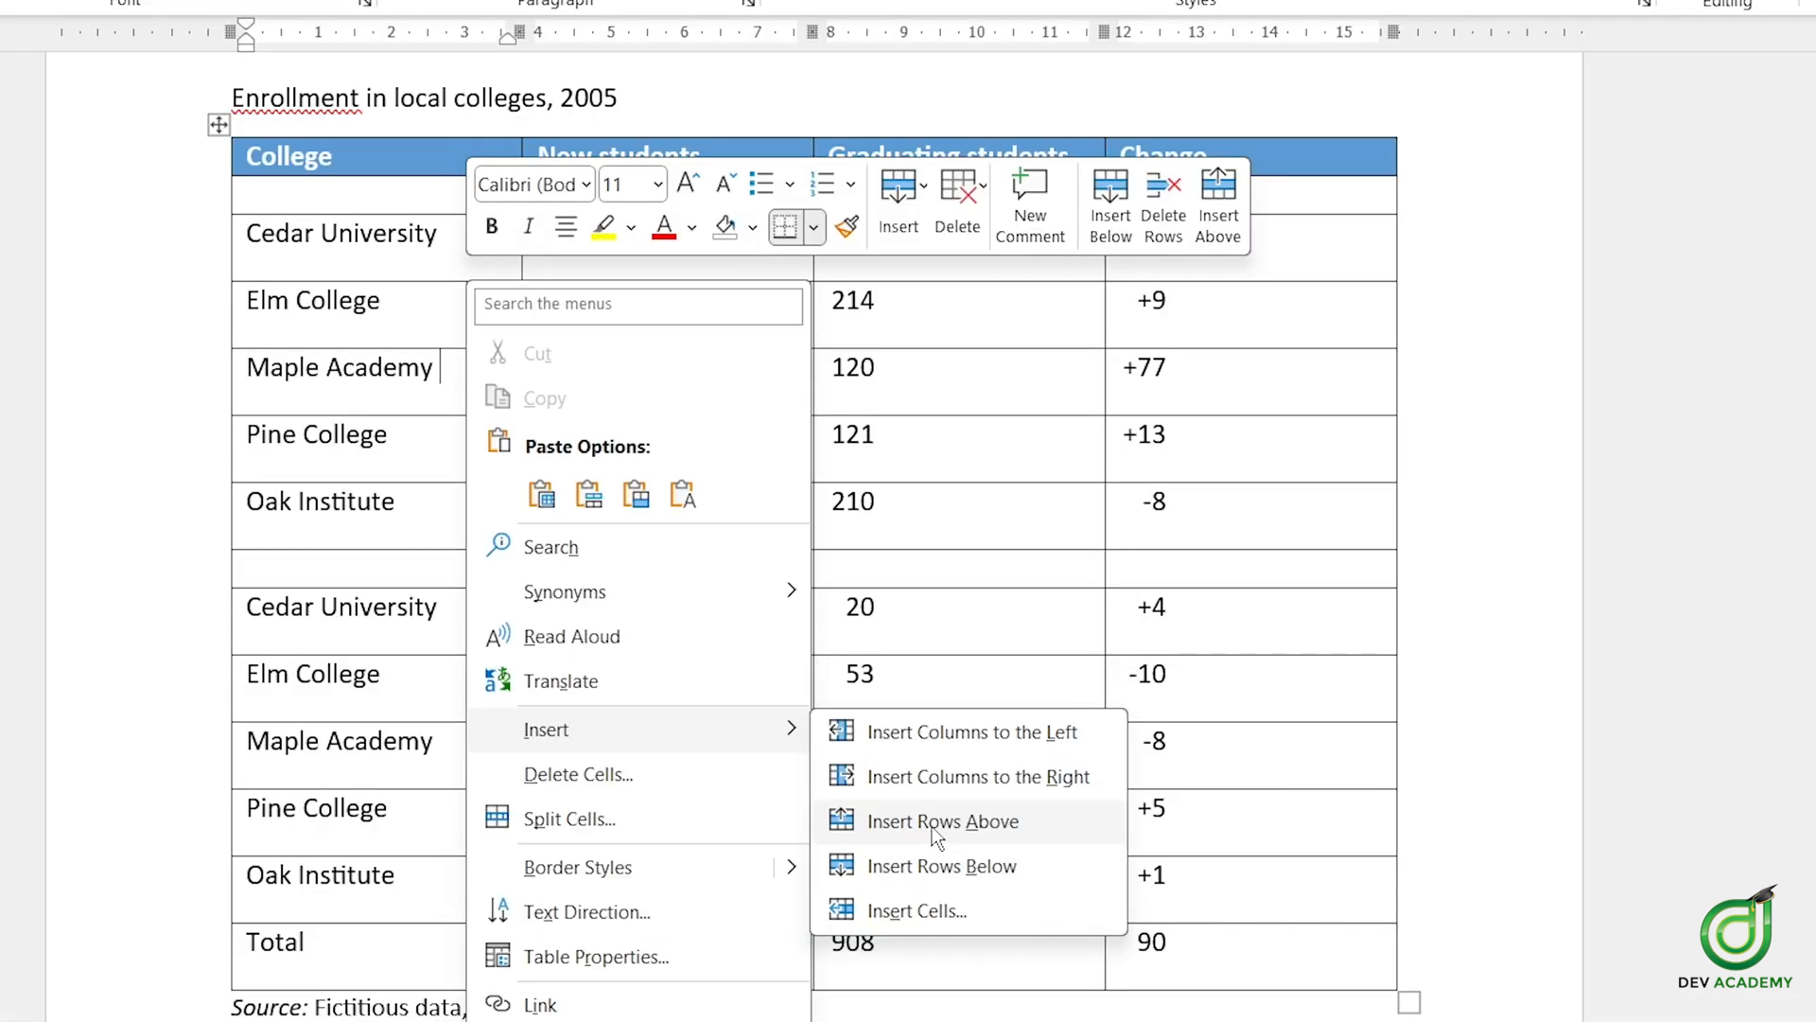
left_click(933, 826)
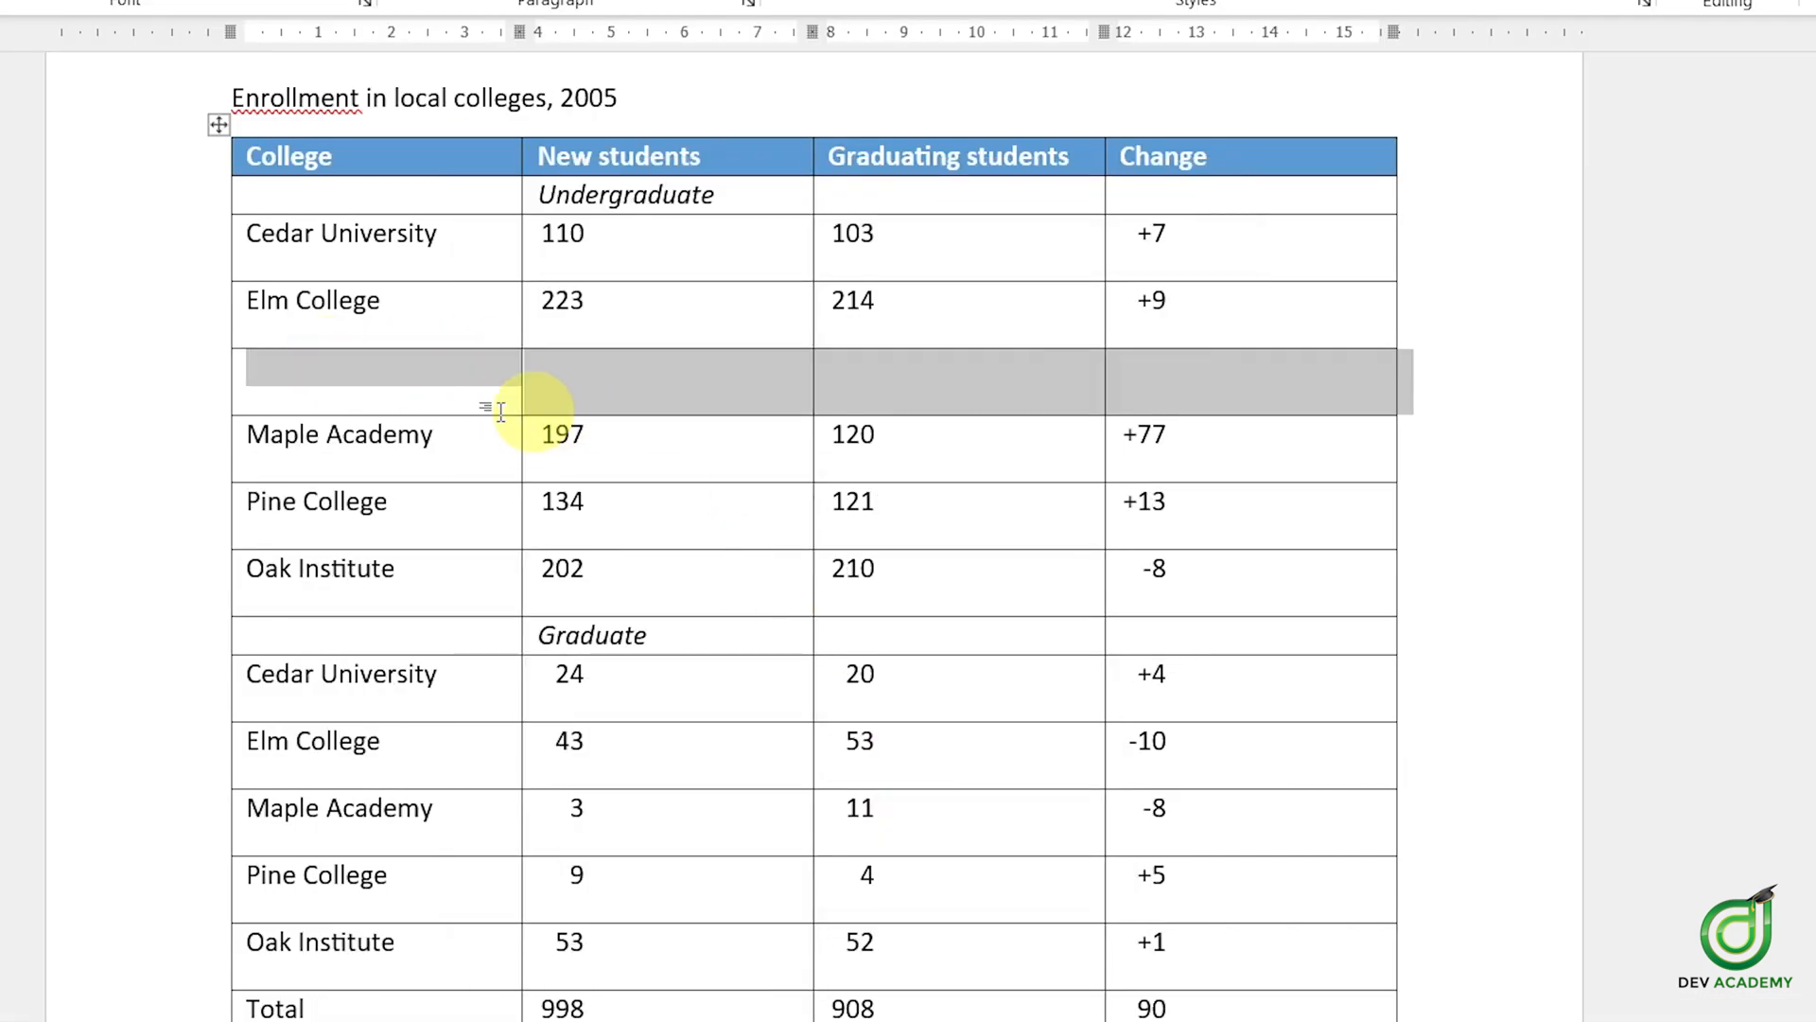
- Insert an empty row directly below the undergraduate Maple Academy row and place the cursor in it
left_click(467, 432)
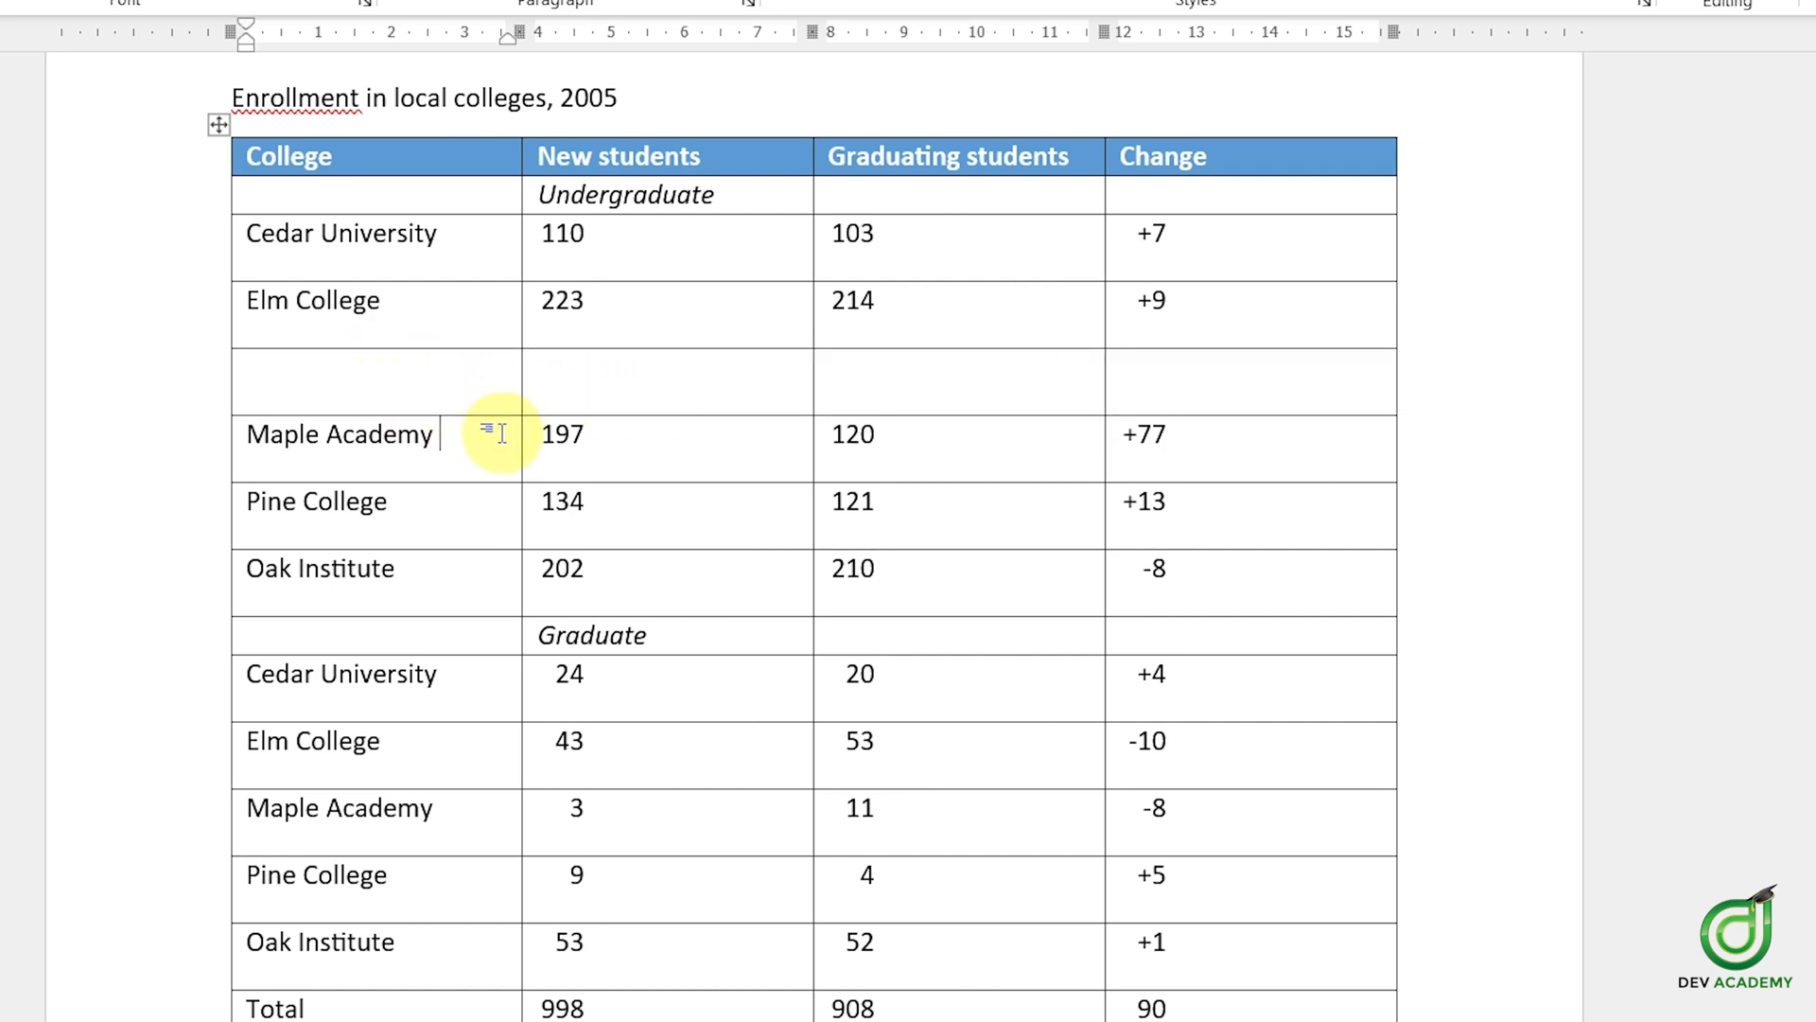
right_click(501, 433)
mouse_move(678, 741)
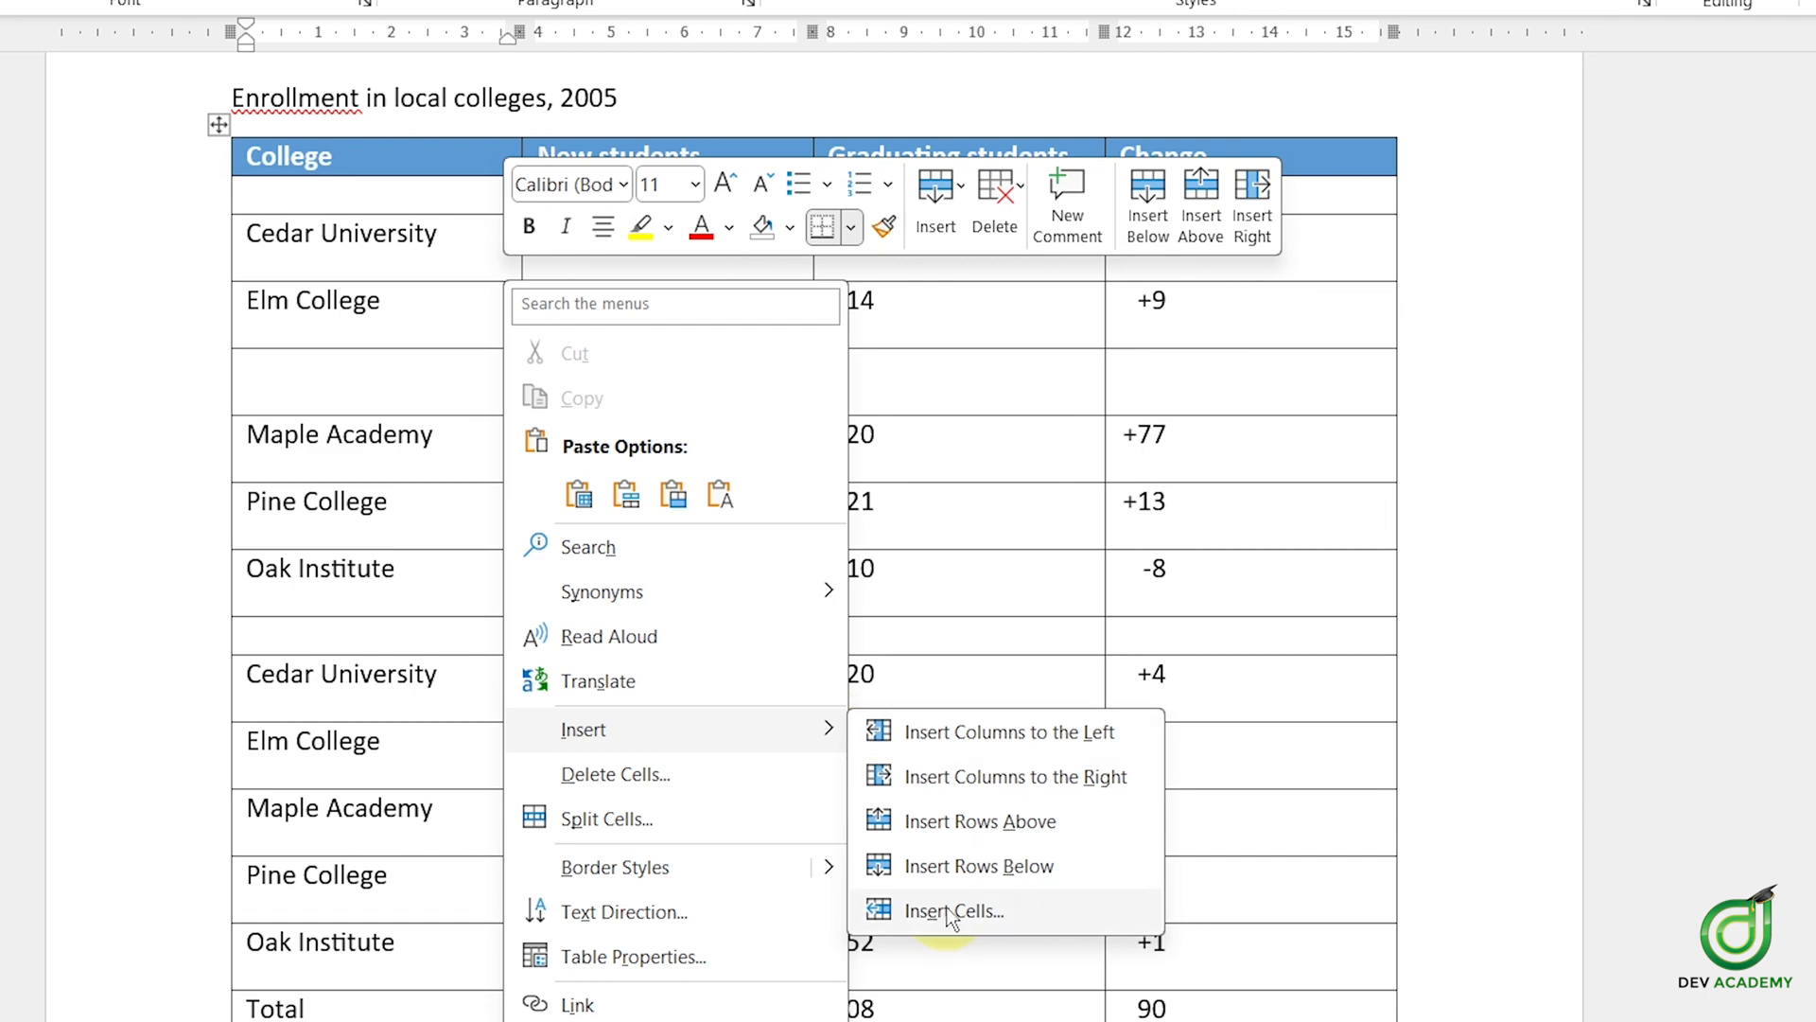
left_click(961, 865)
left_click(673, 601)
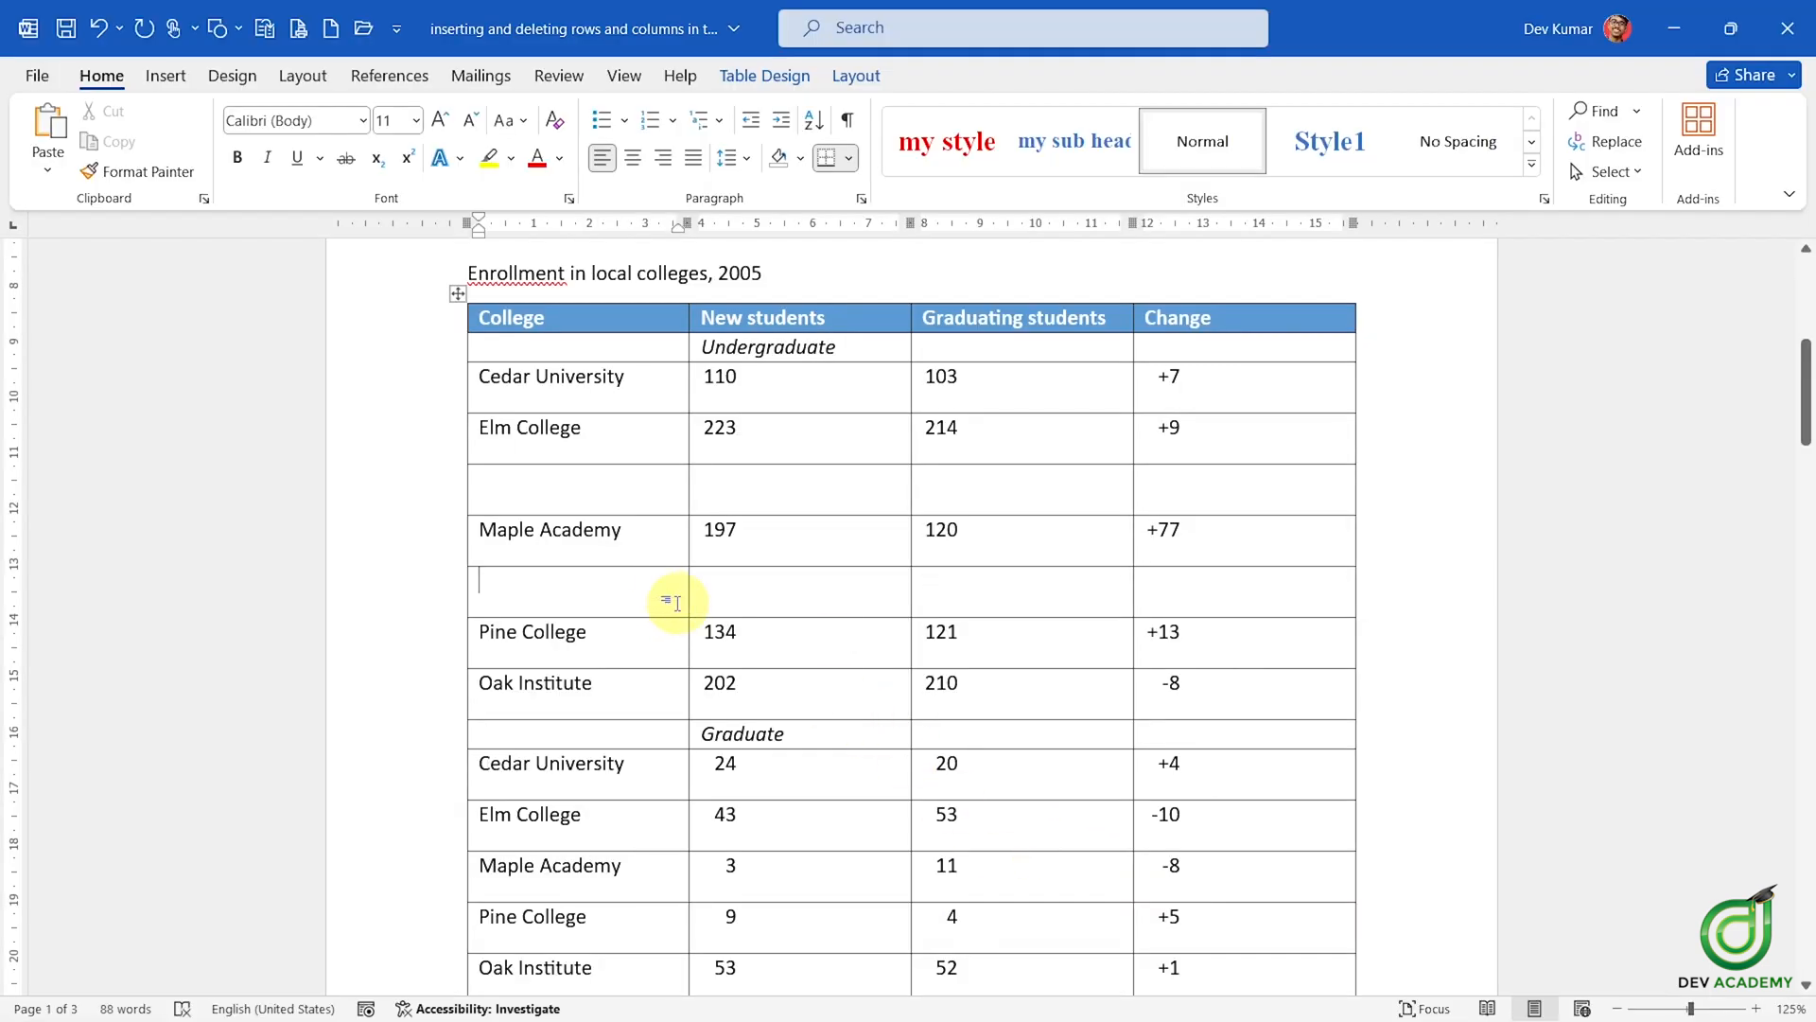
- Undo the row insertions above and below the undergraduate Maple Academy row, keeping the table's borders
scroll(833, 558, "up", 5)
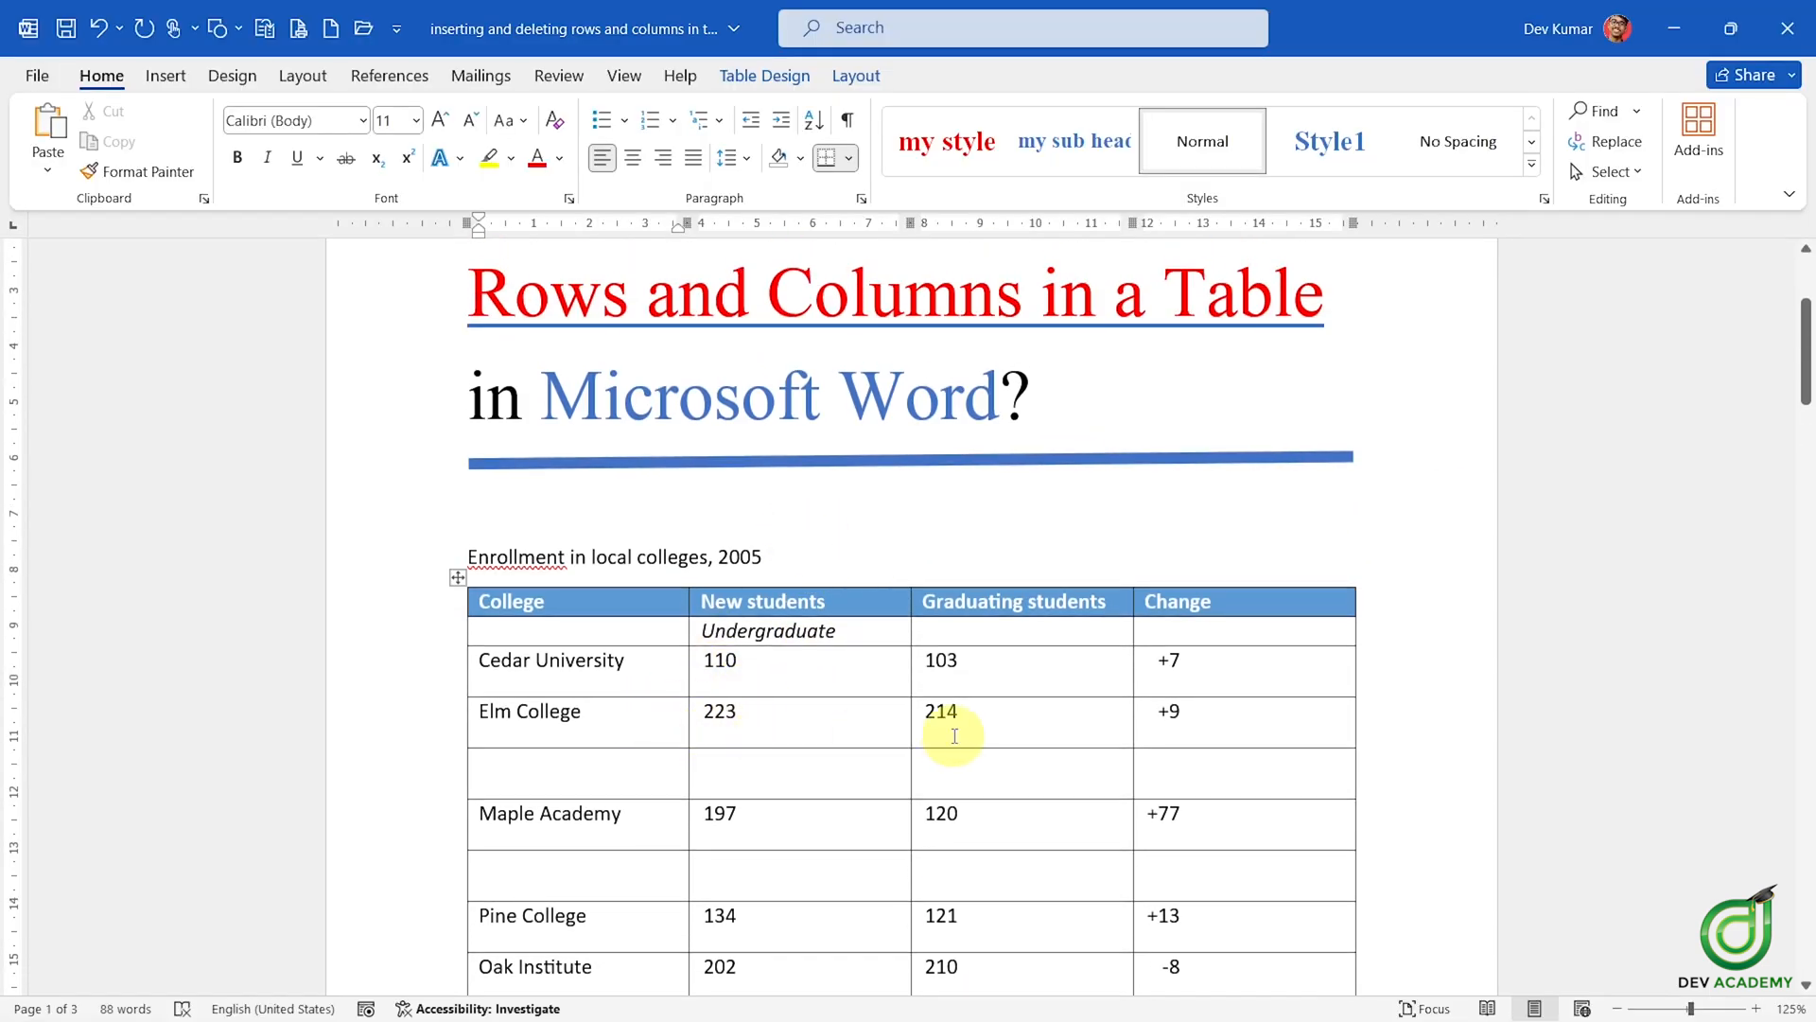
scroll(953, 736, "up", 4)
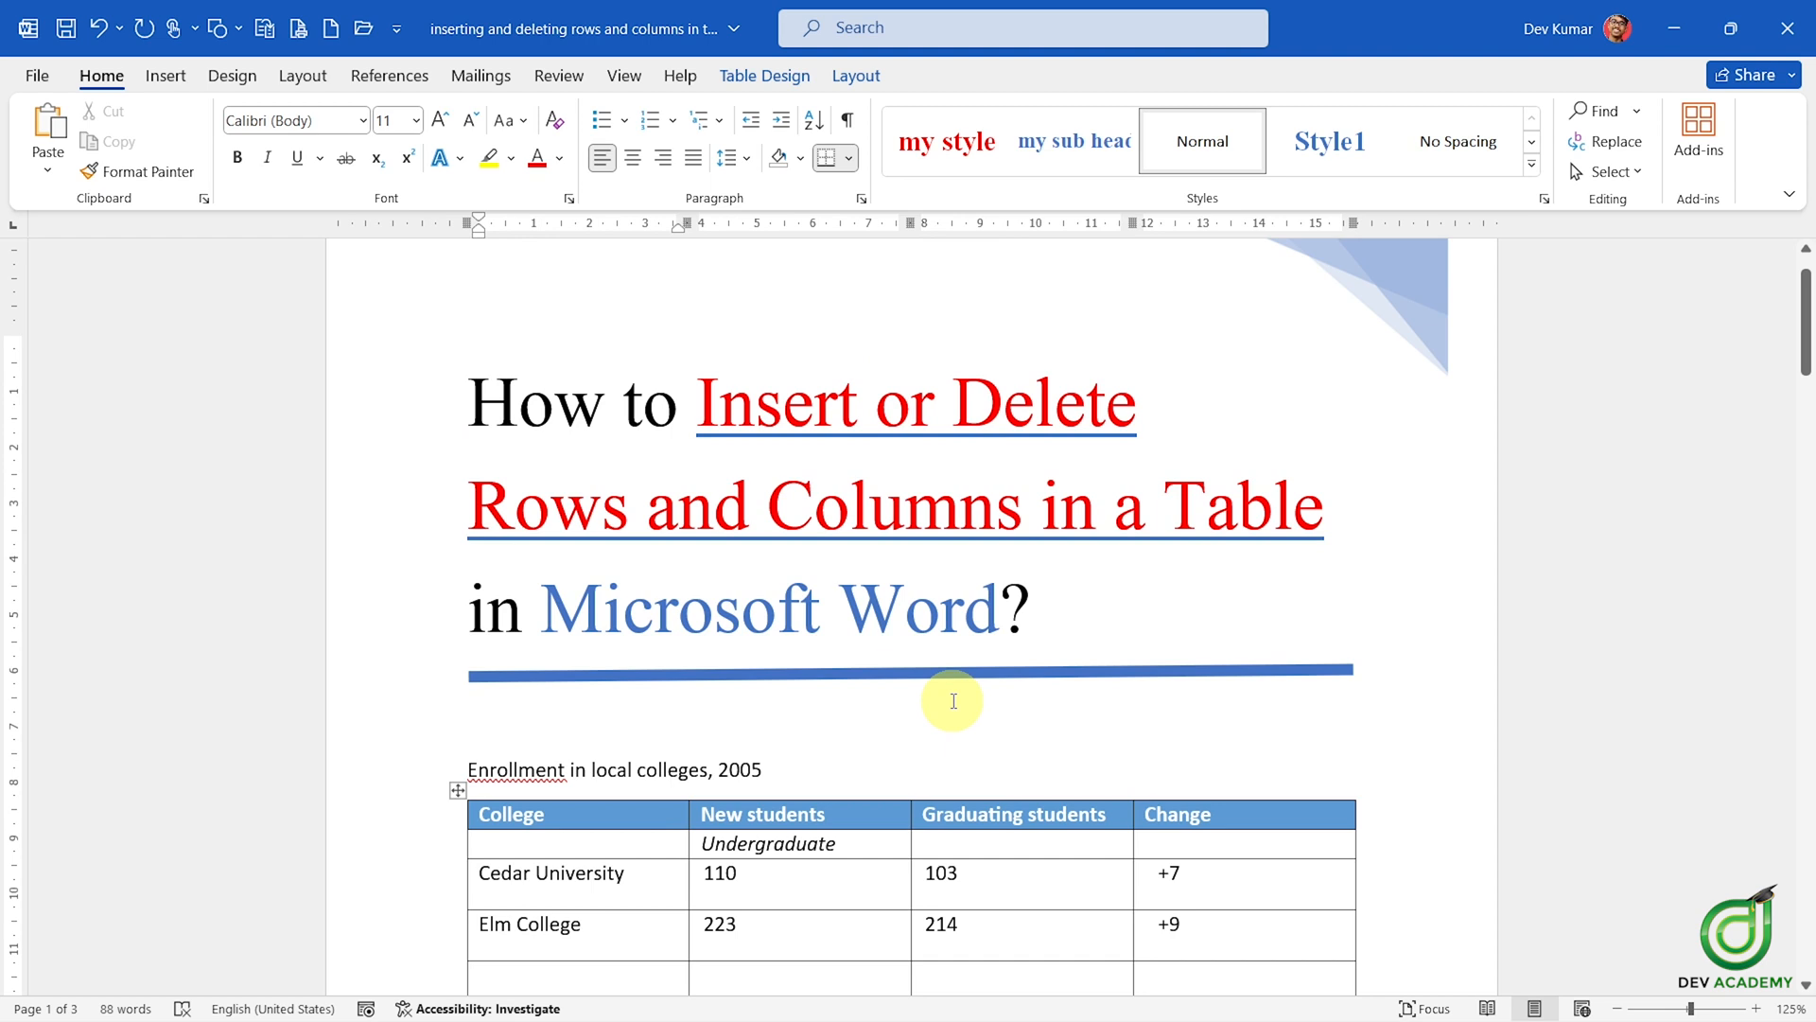
key("ctrl+z")
key("ctrl+z")
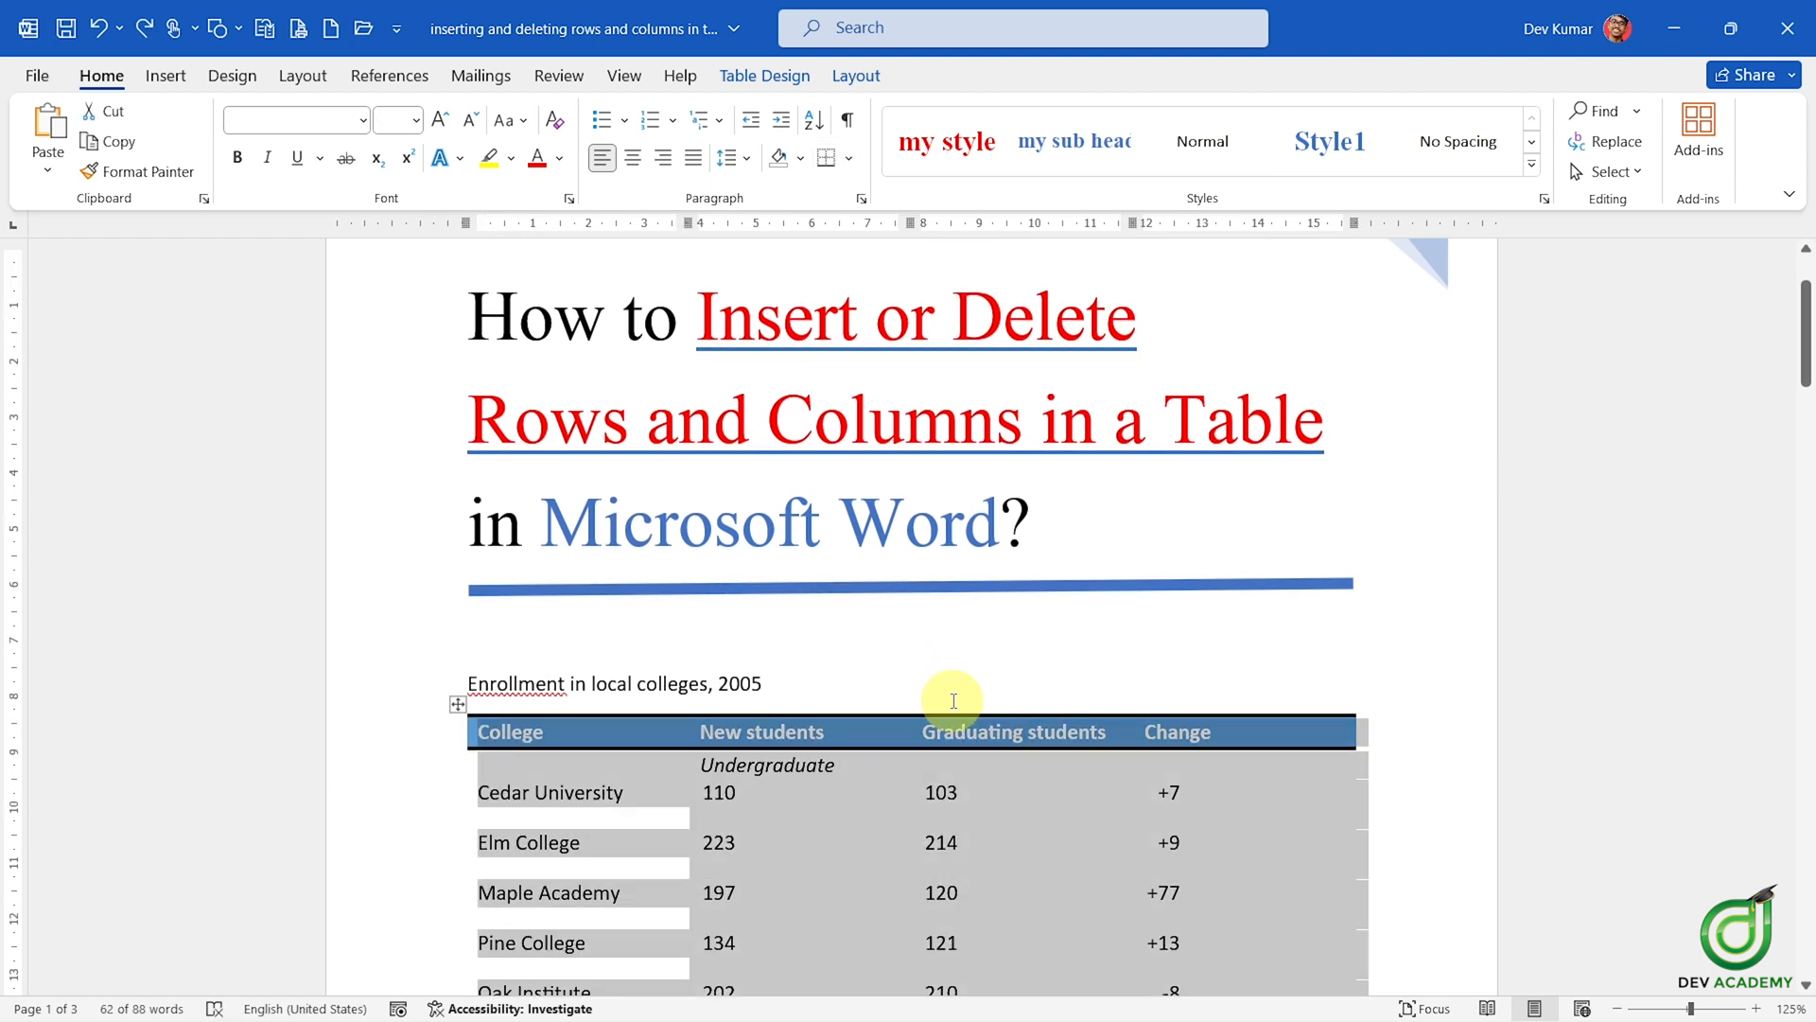
key("ctrl+z")
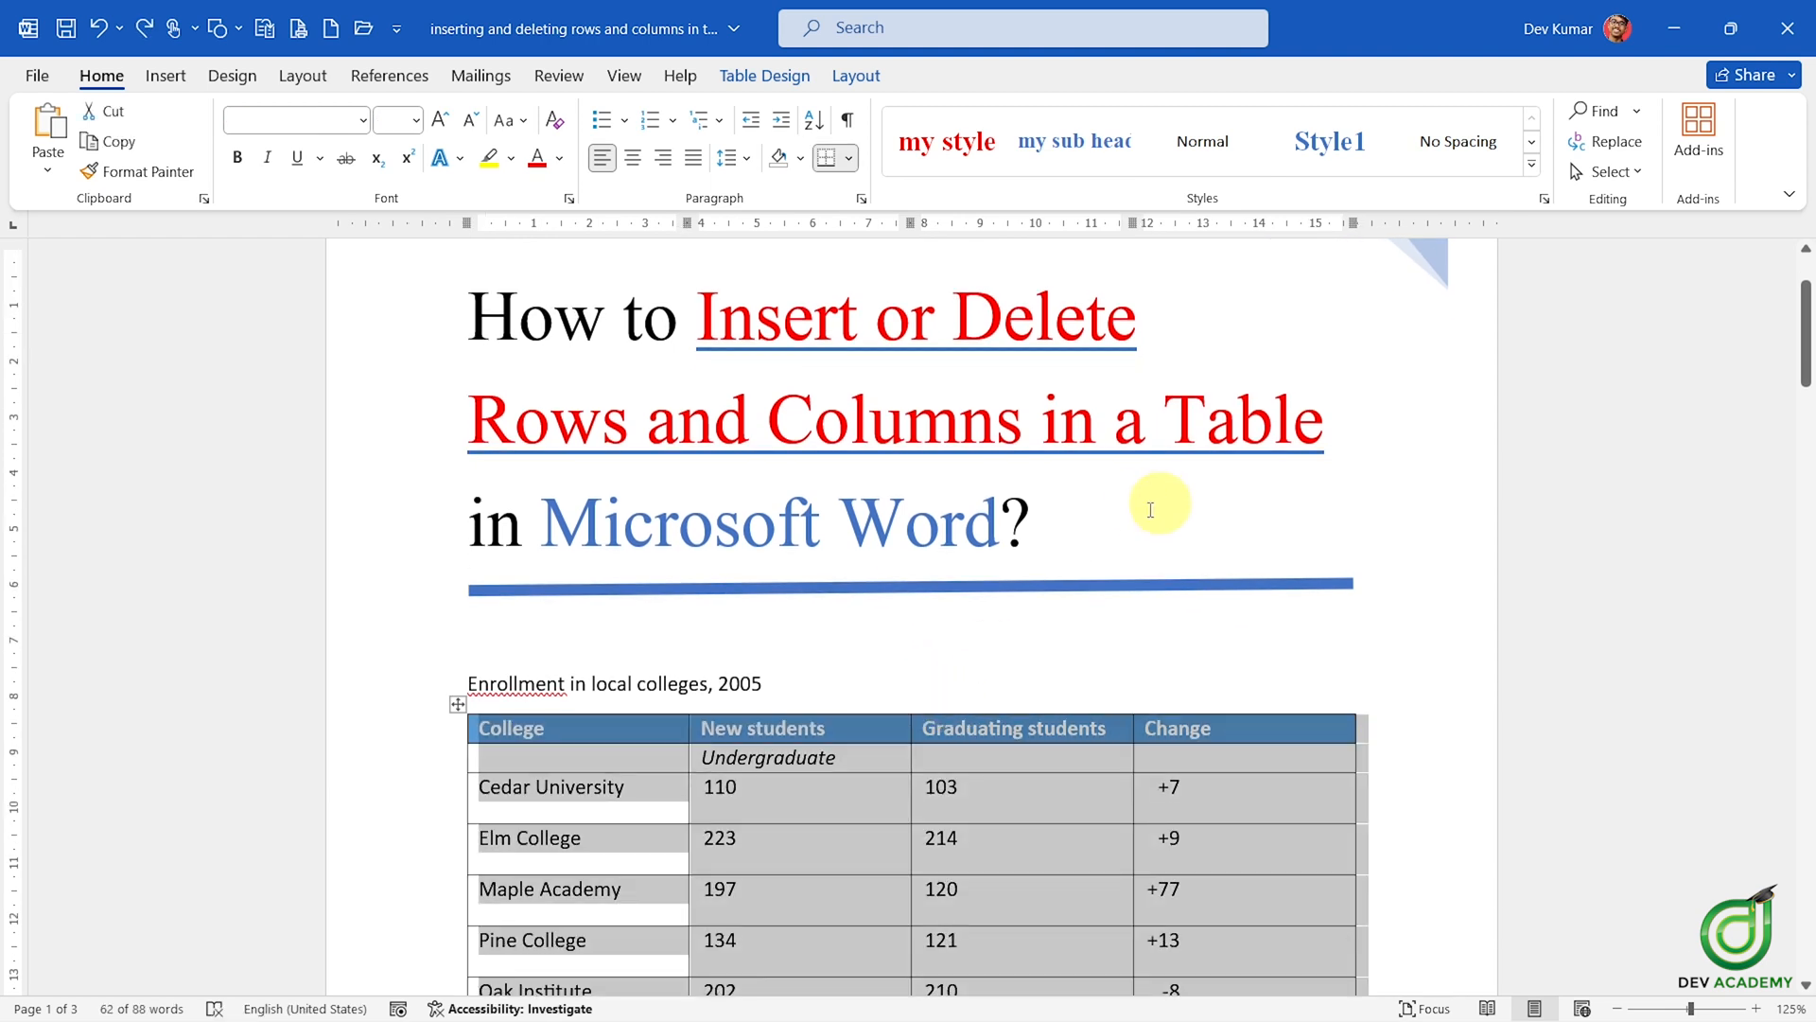
- Clear the contents of the Cedar University row in the Undergraduate section
left_click_drag(955, 320, 1145, 327)
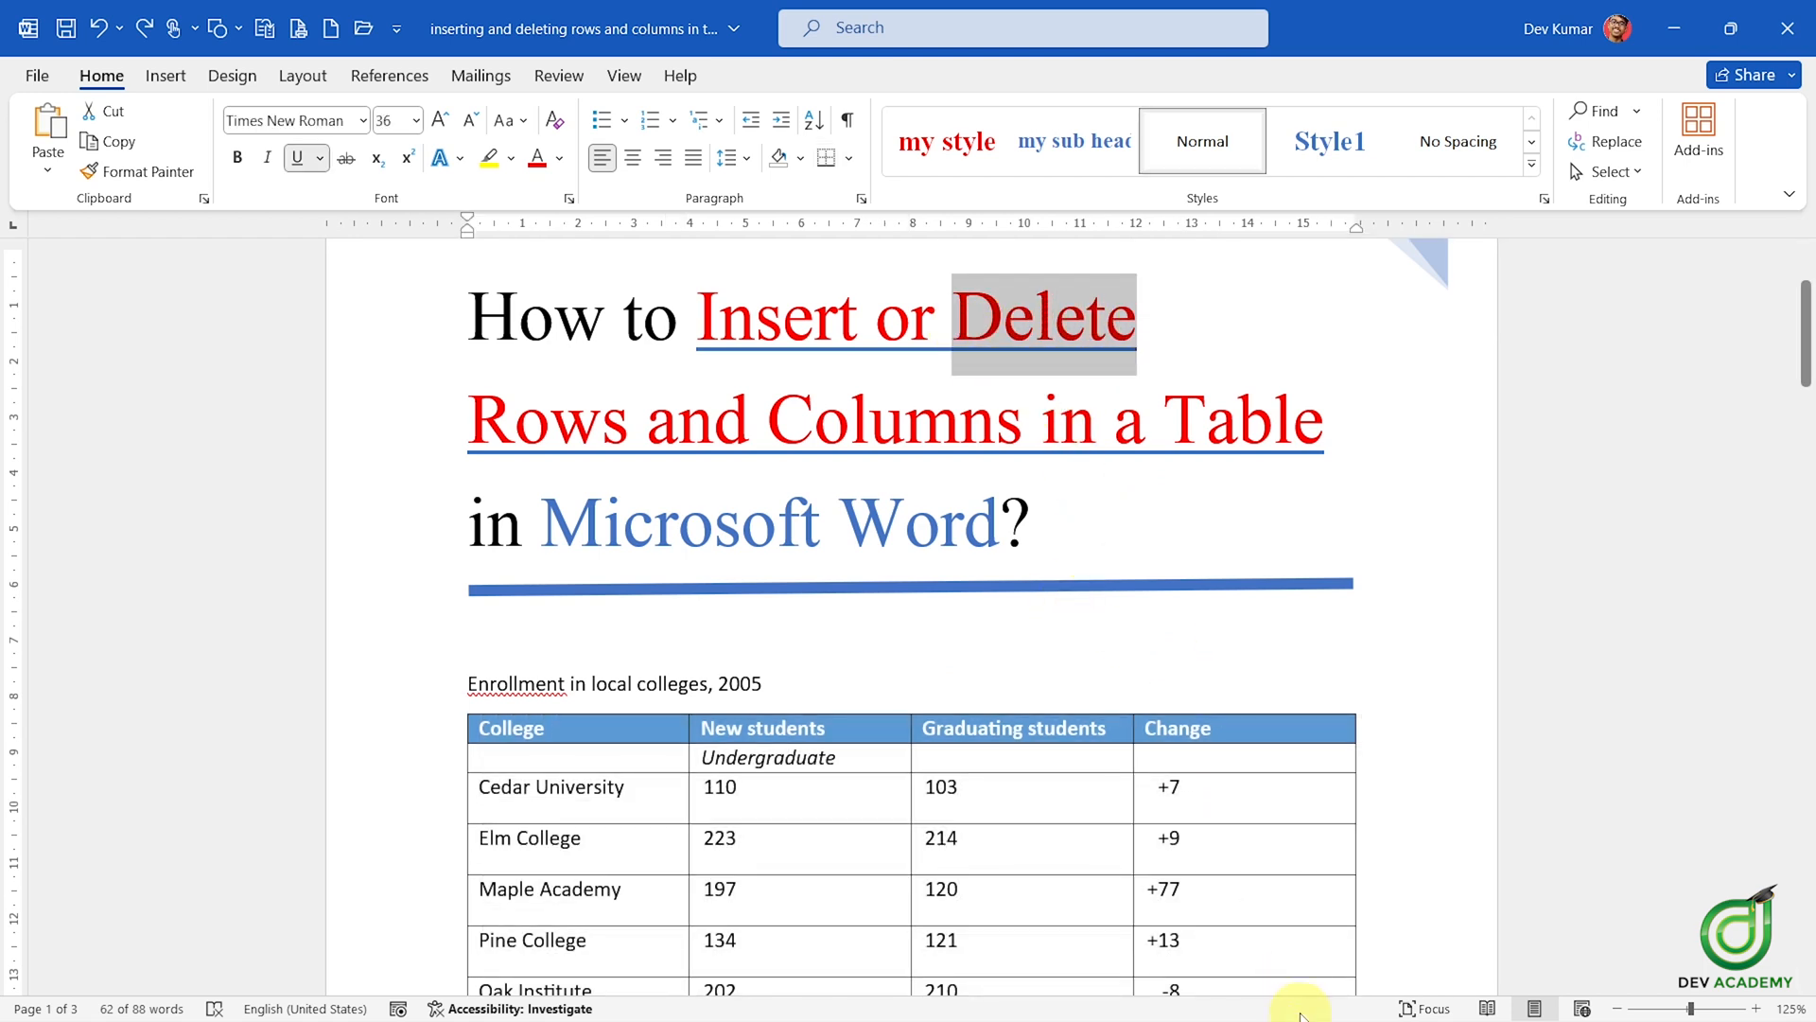
scroll(1148, 807, "down", 3)
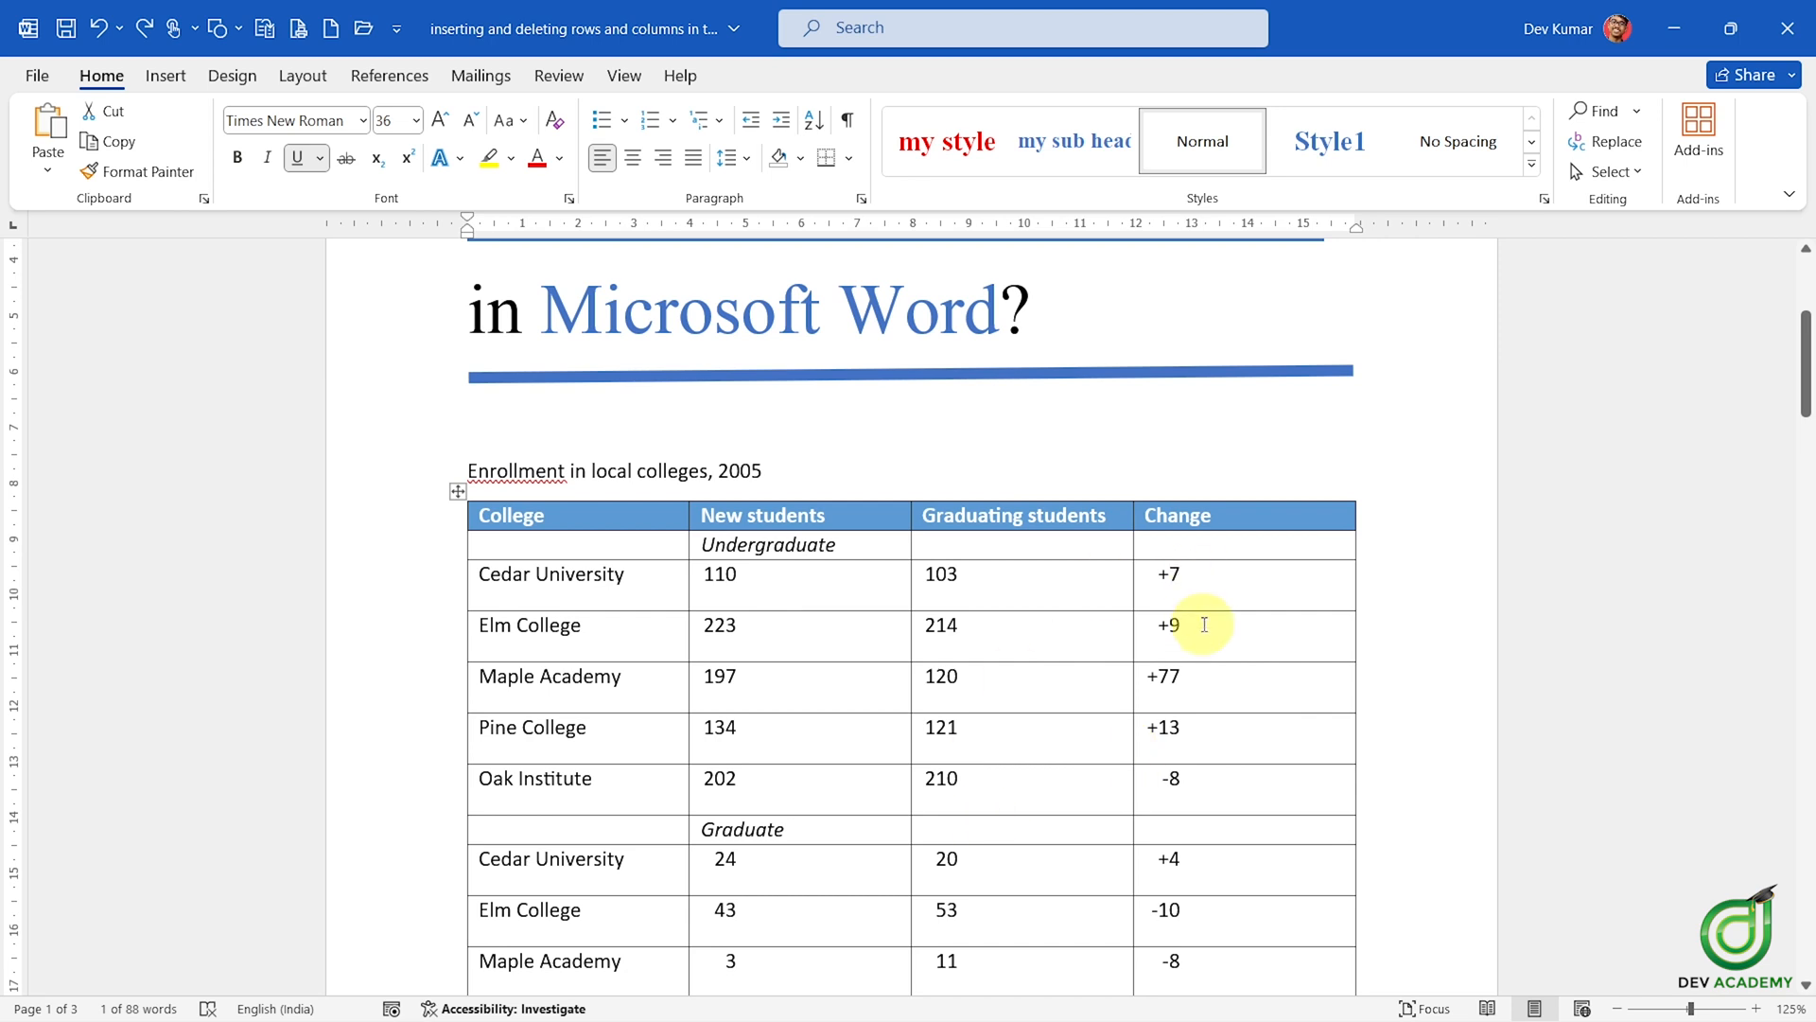
scroll(493, 558, "down", 2)
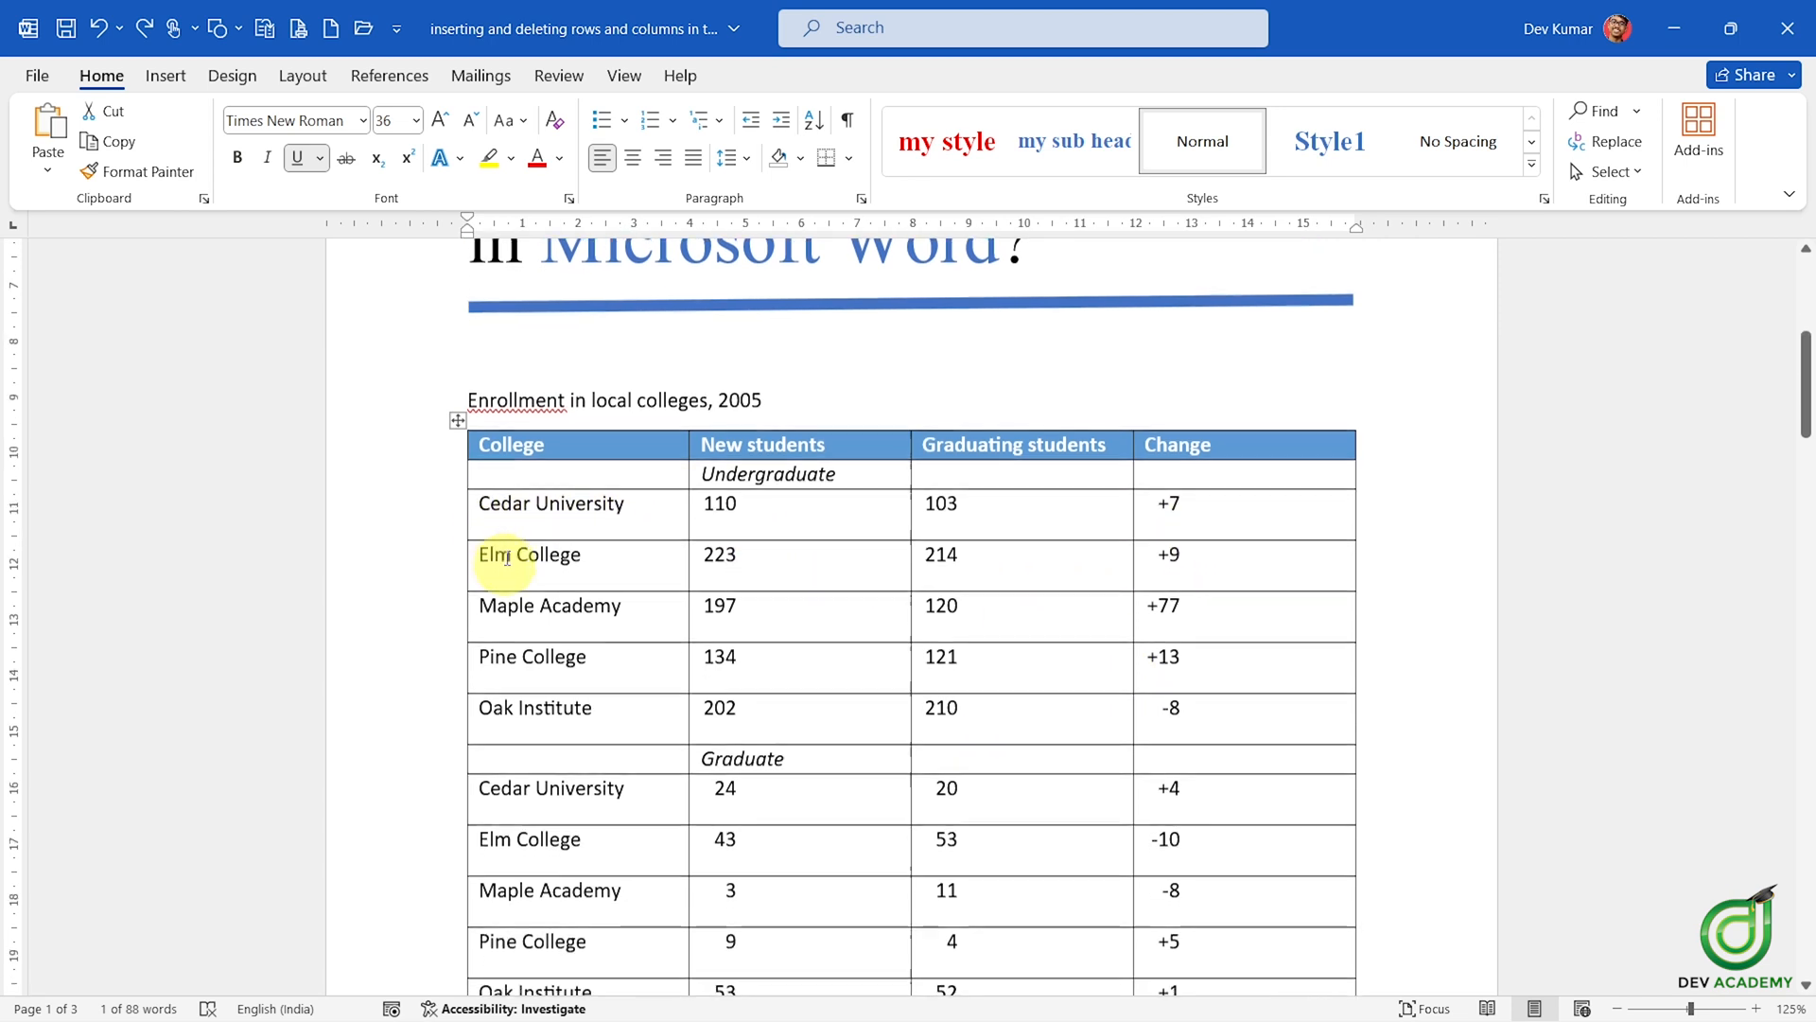
left_click_drag(485, 441, 1164, 422)
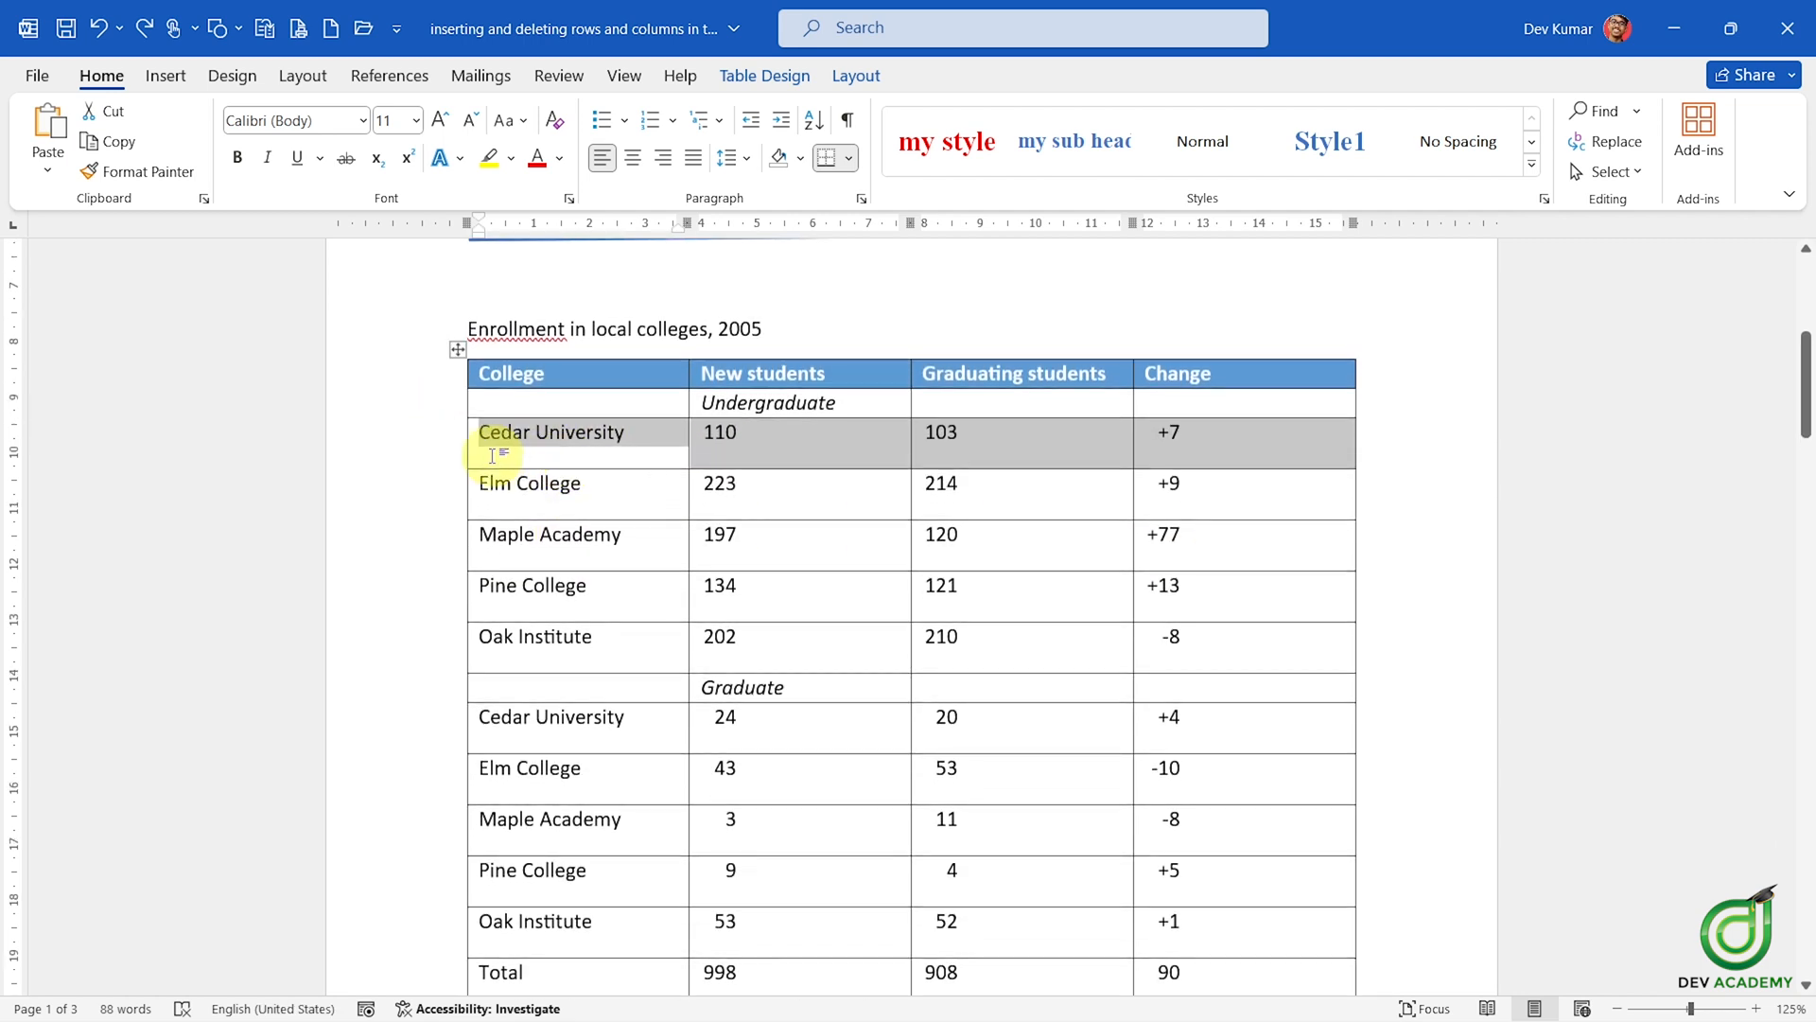
key("Delete")
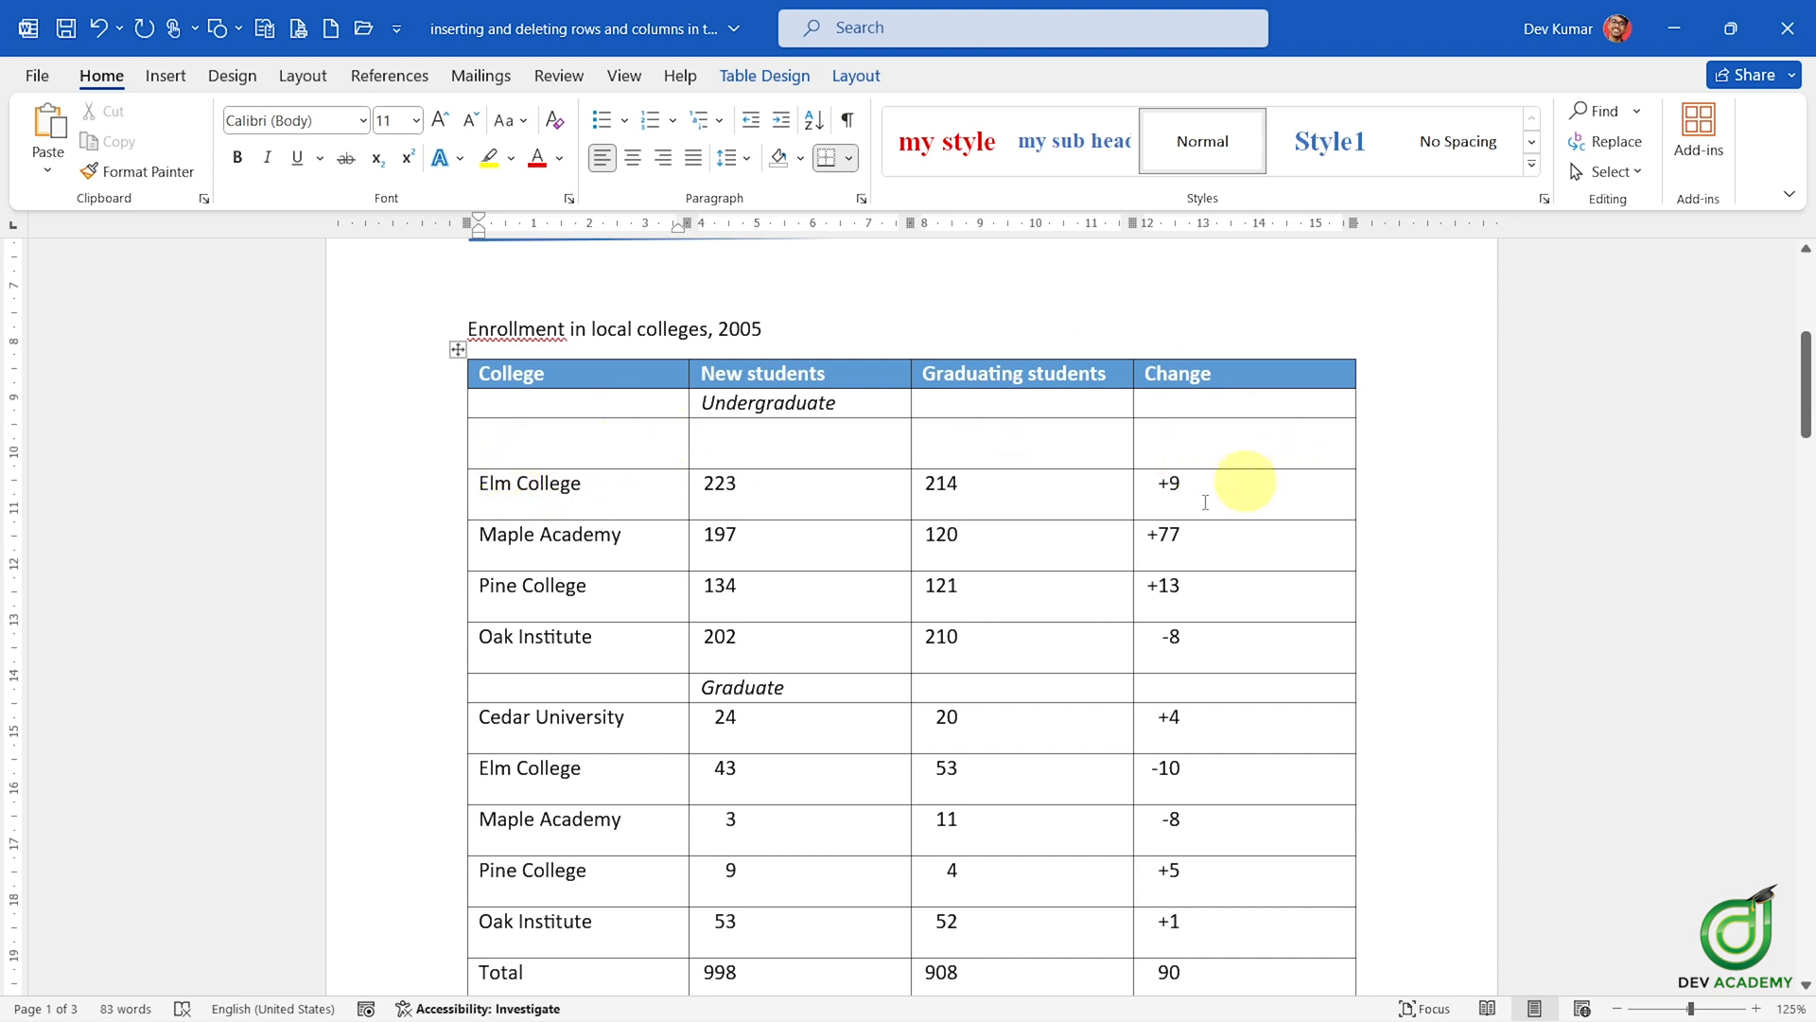
- Cut the undergraduate Elm College through Oak Institute entries and paste them starting in the emptied row beneath the Undergraduate heading
left_click_drag(473, 487, 1244, 629)
right_click(1156, 501)
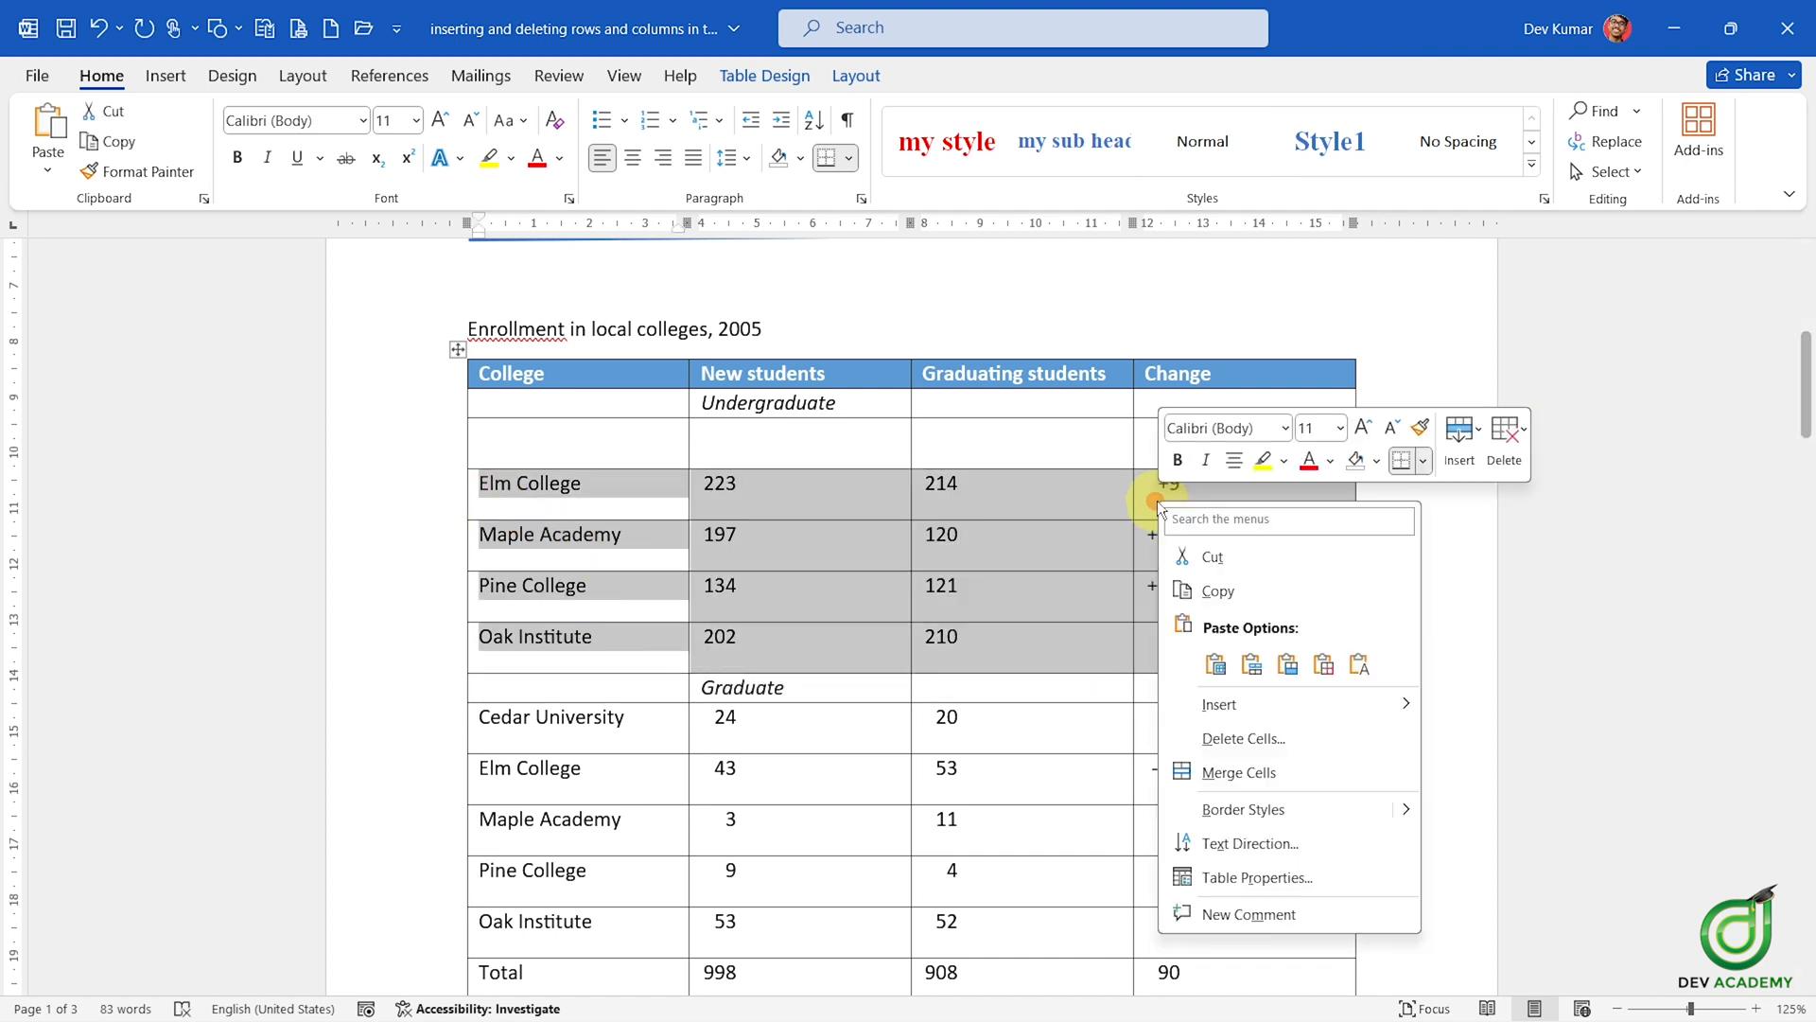
left_click(1216, 556)
left_click(568, 450)
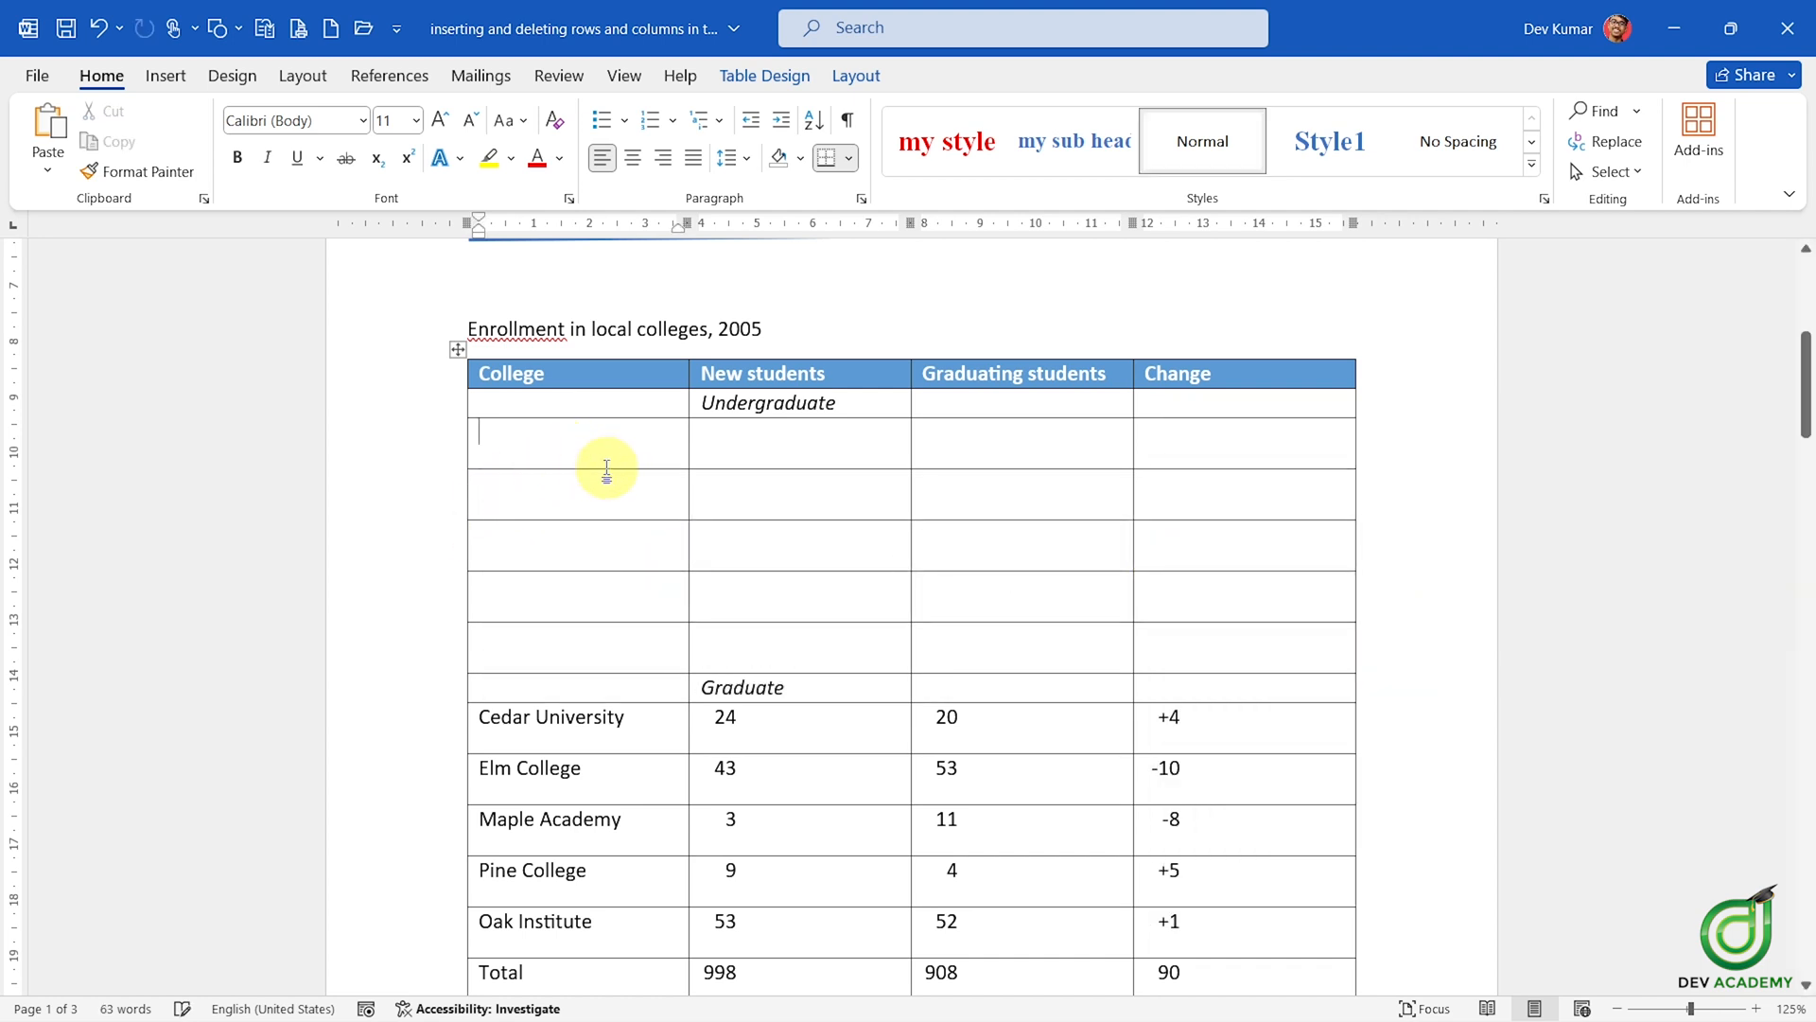
right_click(600, 455)
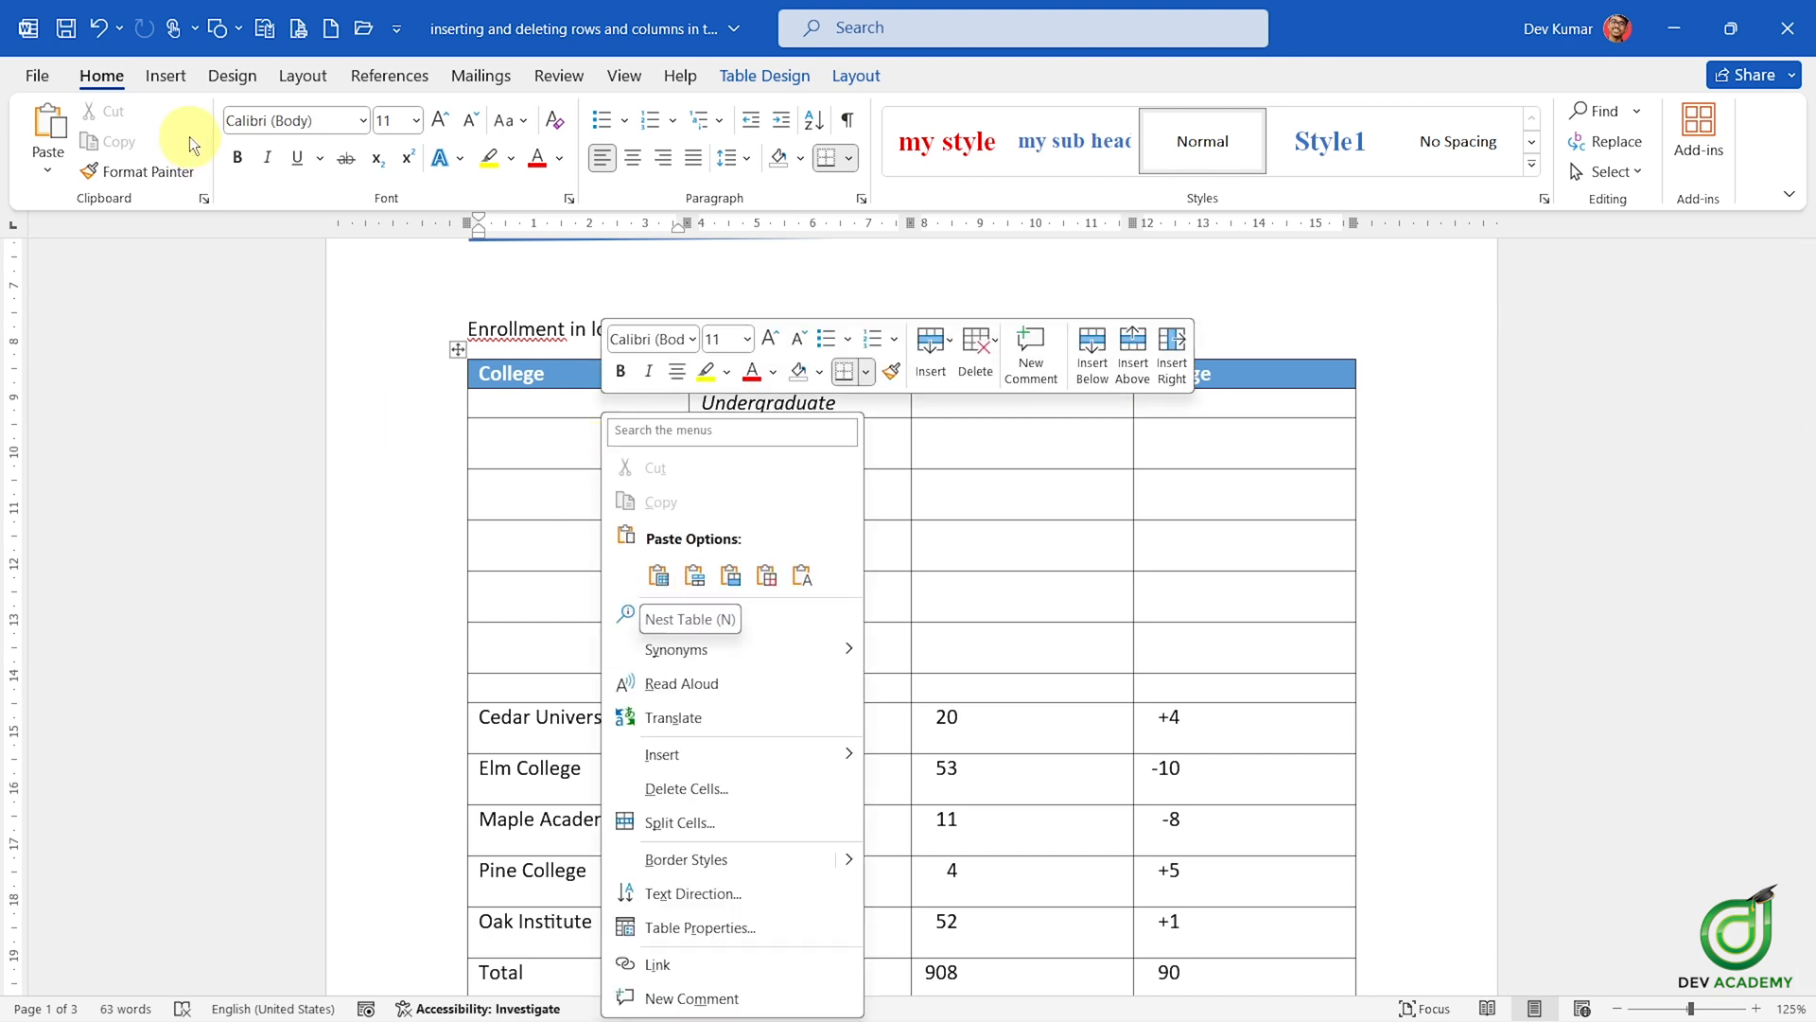
left_click(660, 579)
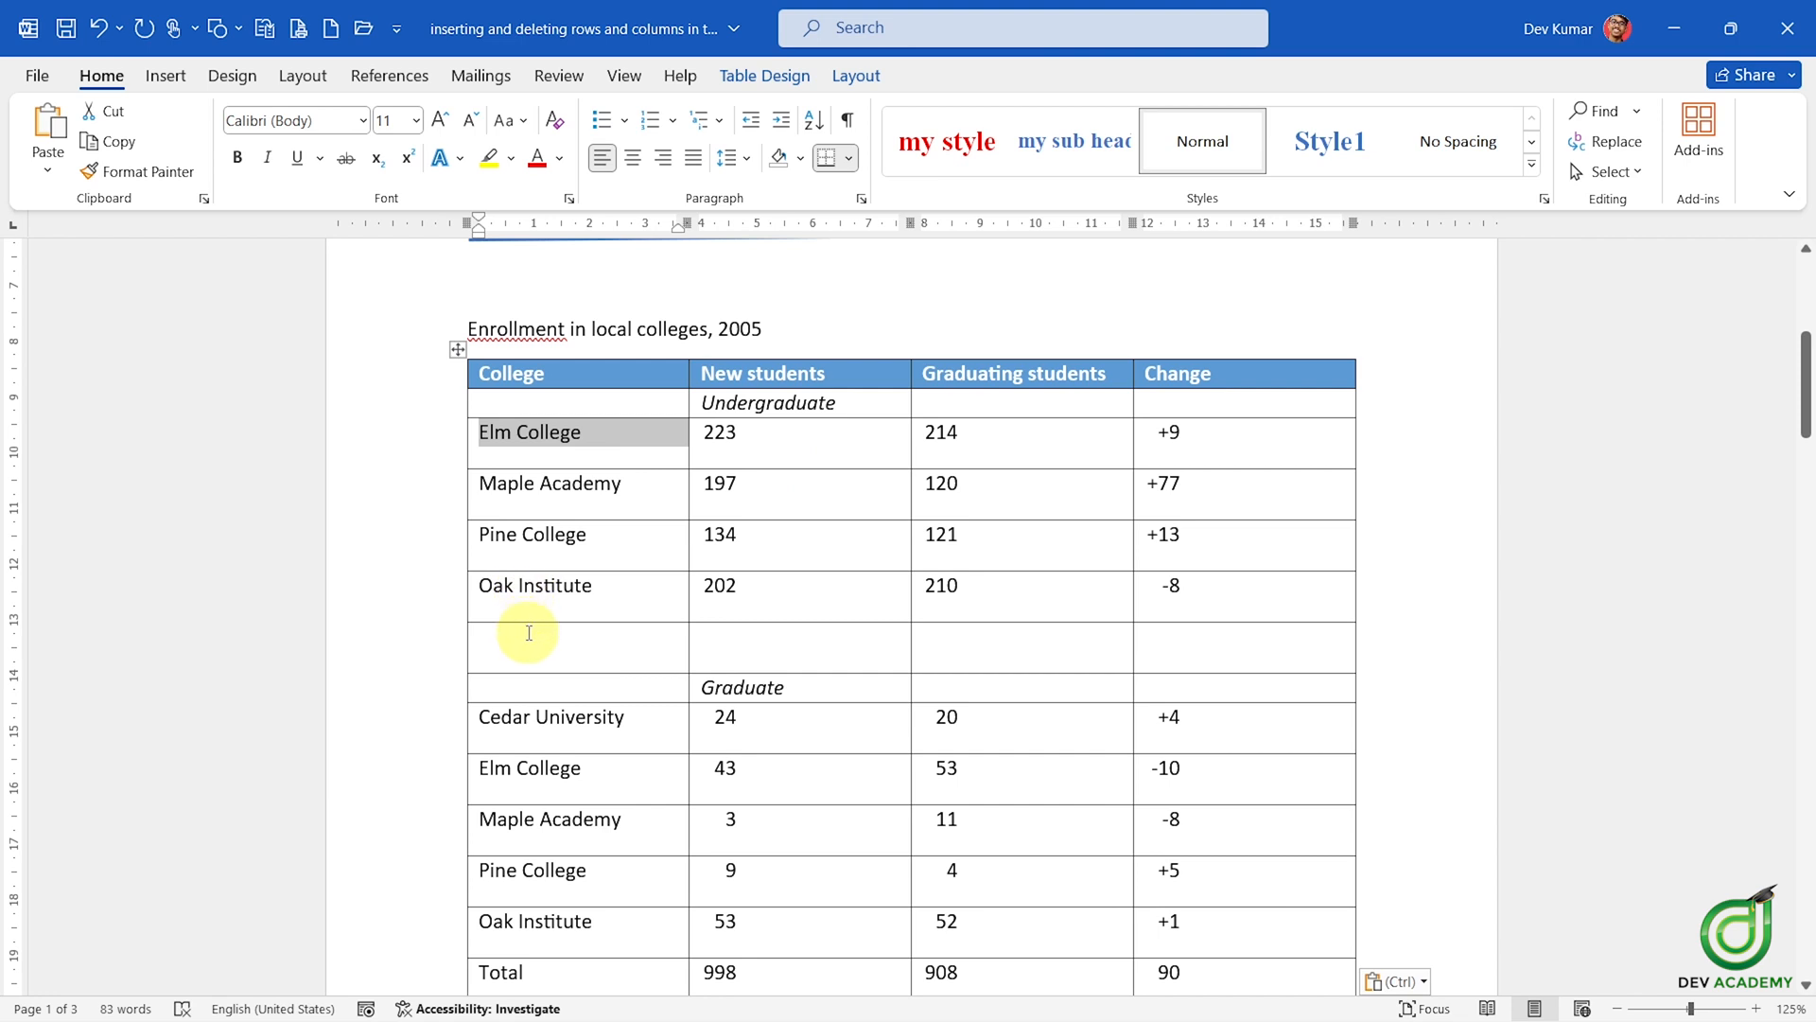
- Undo the paste, the cut and the clearing of the Cedar University row in the Undergraduate section
left_click_drag(527, 628, 1148, 632)
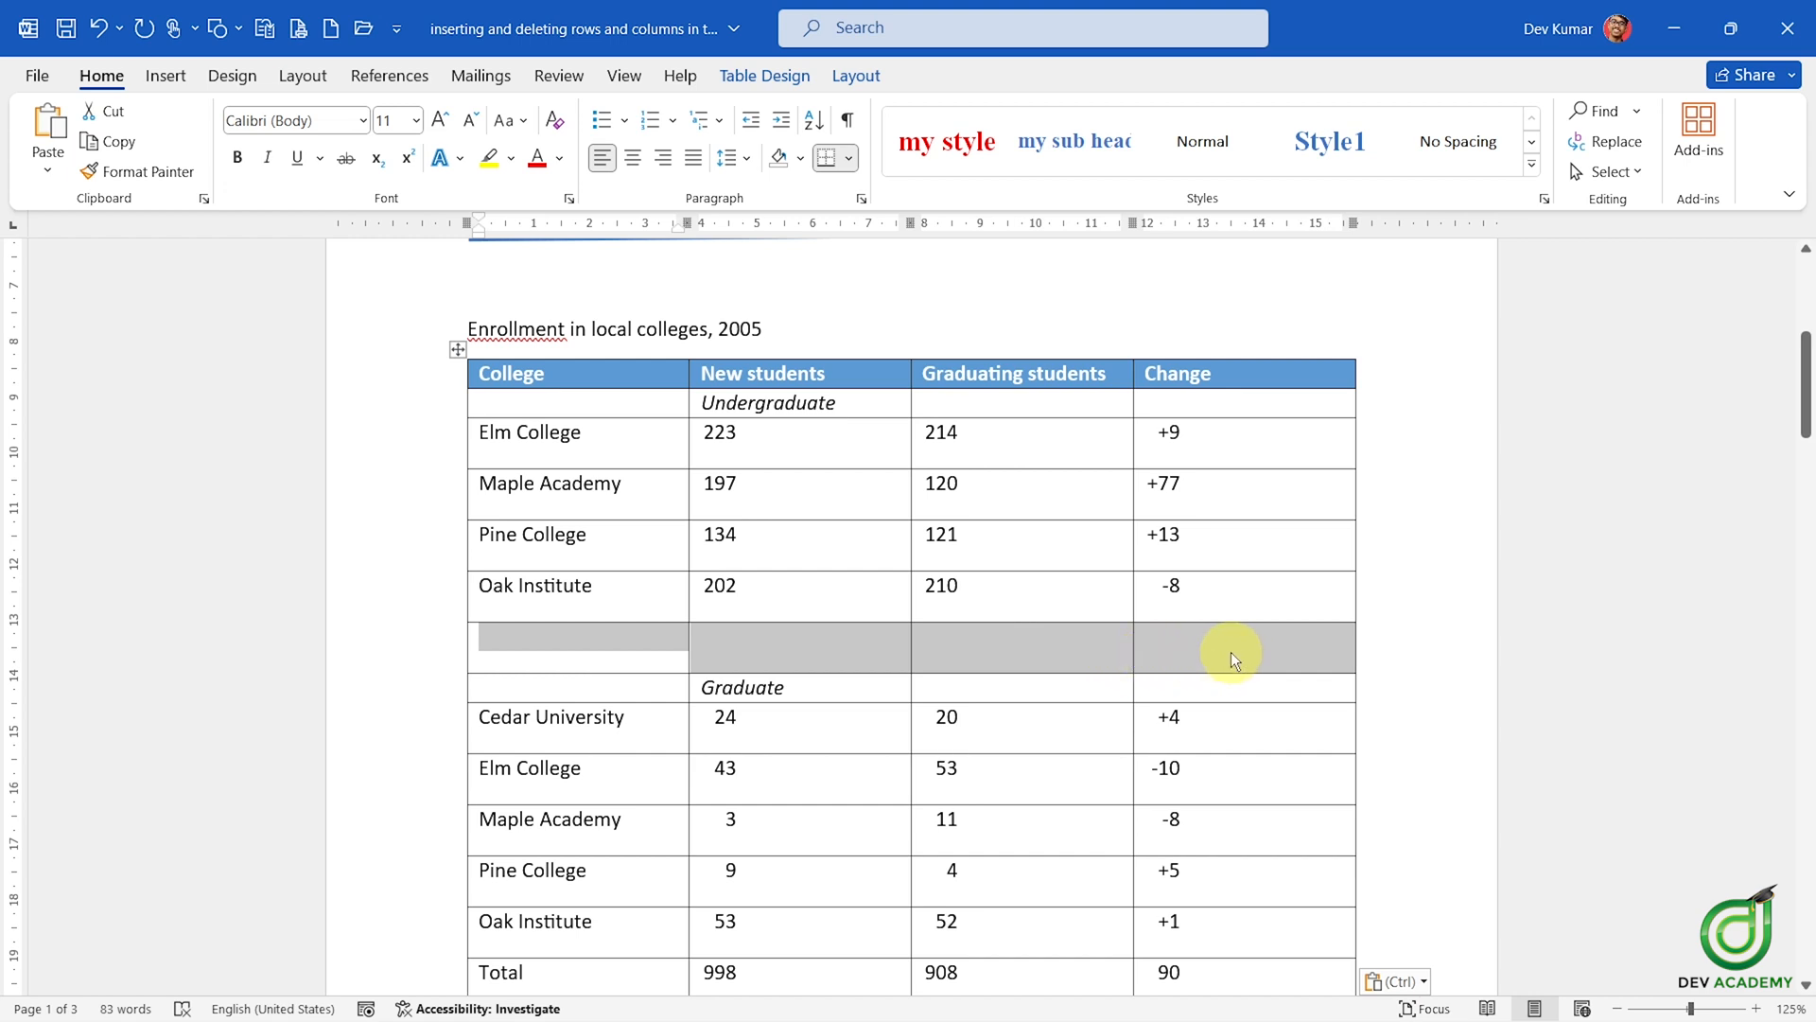
key("ctrl+z")
key("ctrl+z")
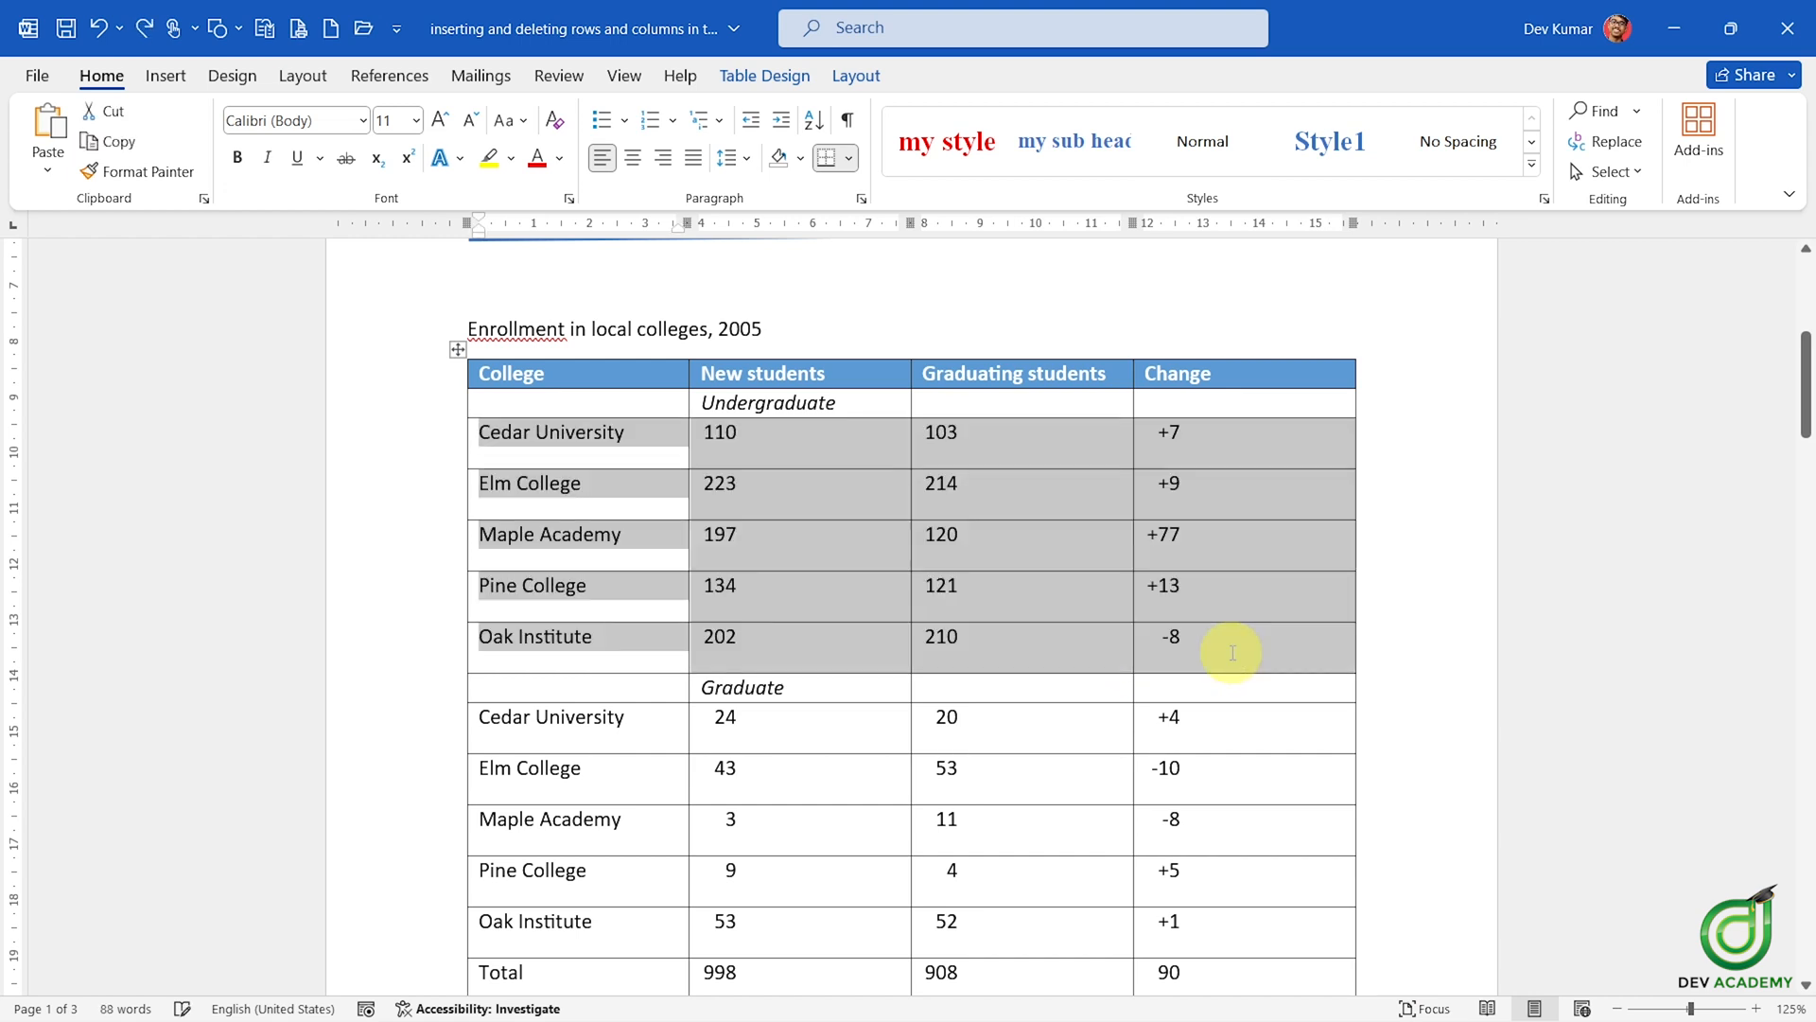
- Delete the Cedar University row in the Undergraduate section and undo that deletion
left_click(587, 438)
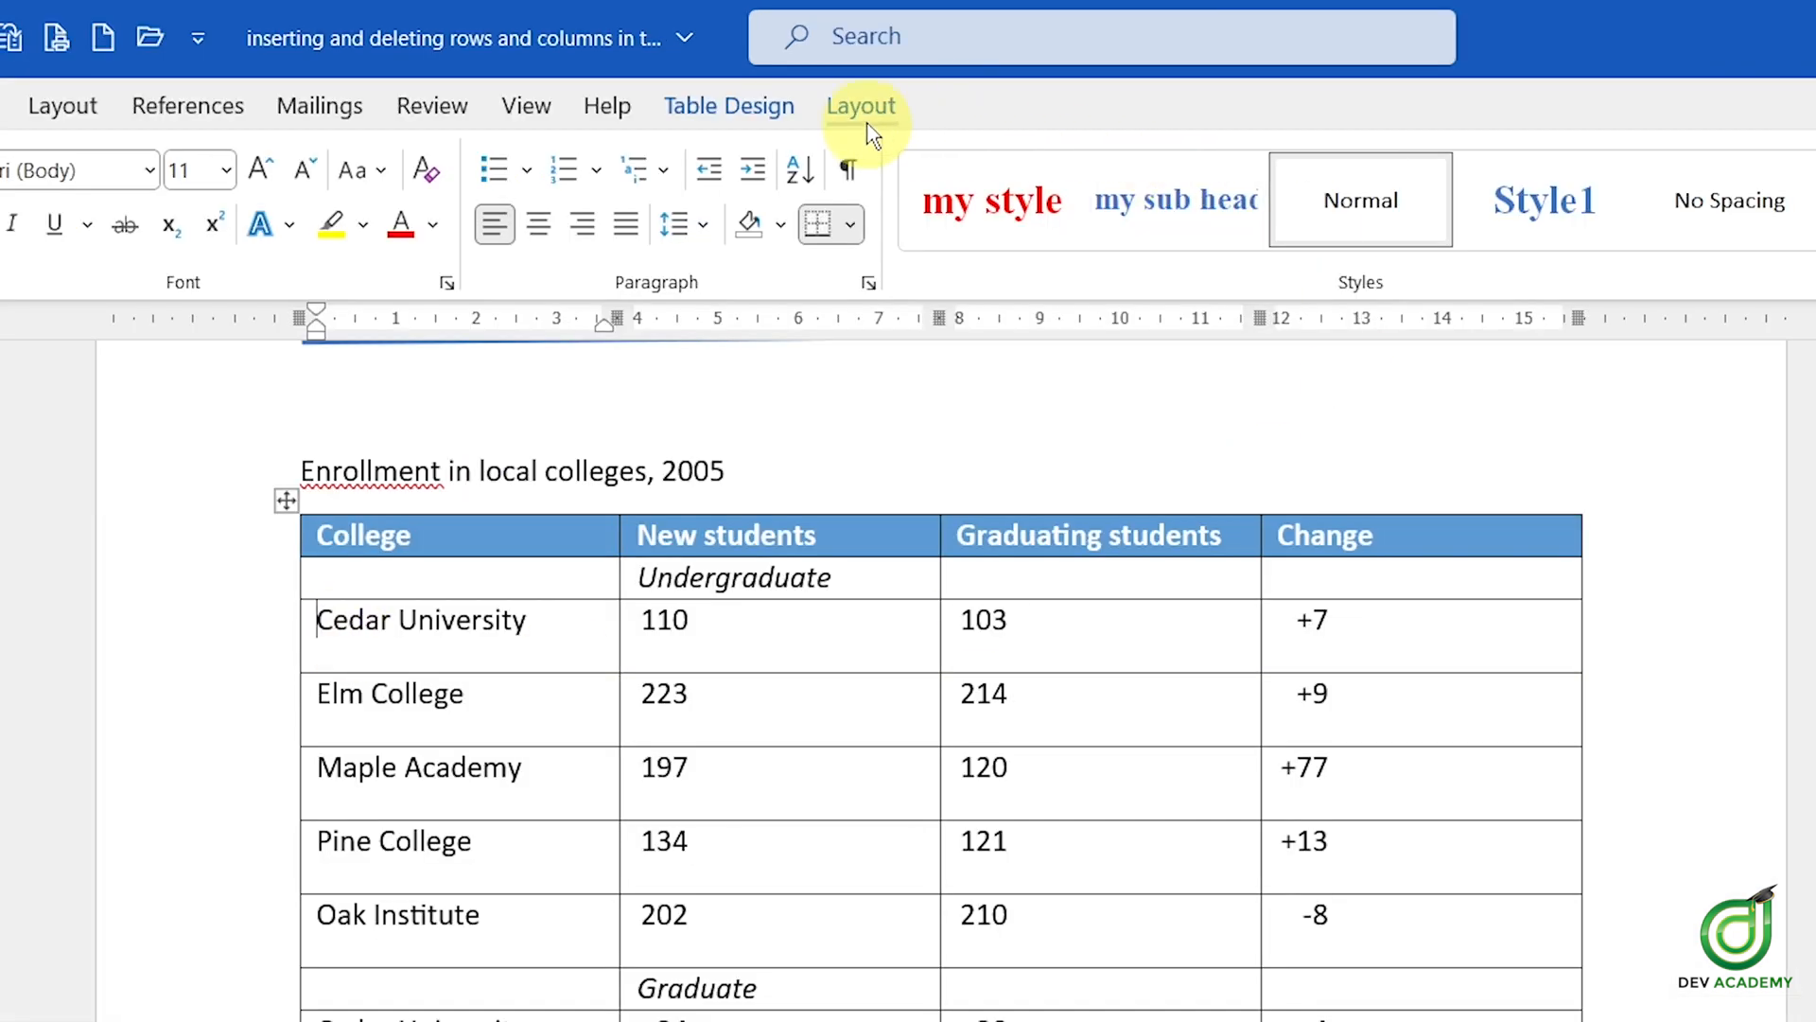
left_click(857, 80)
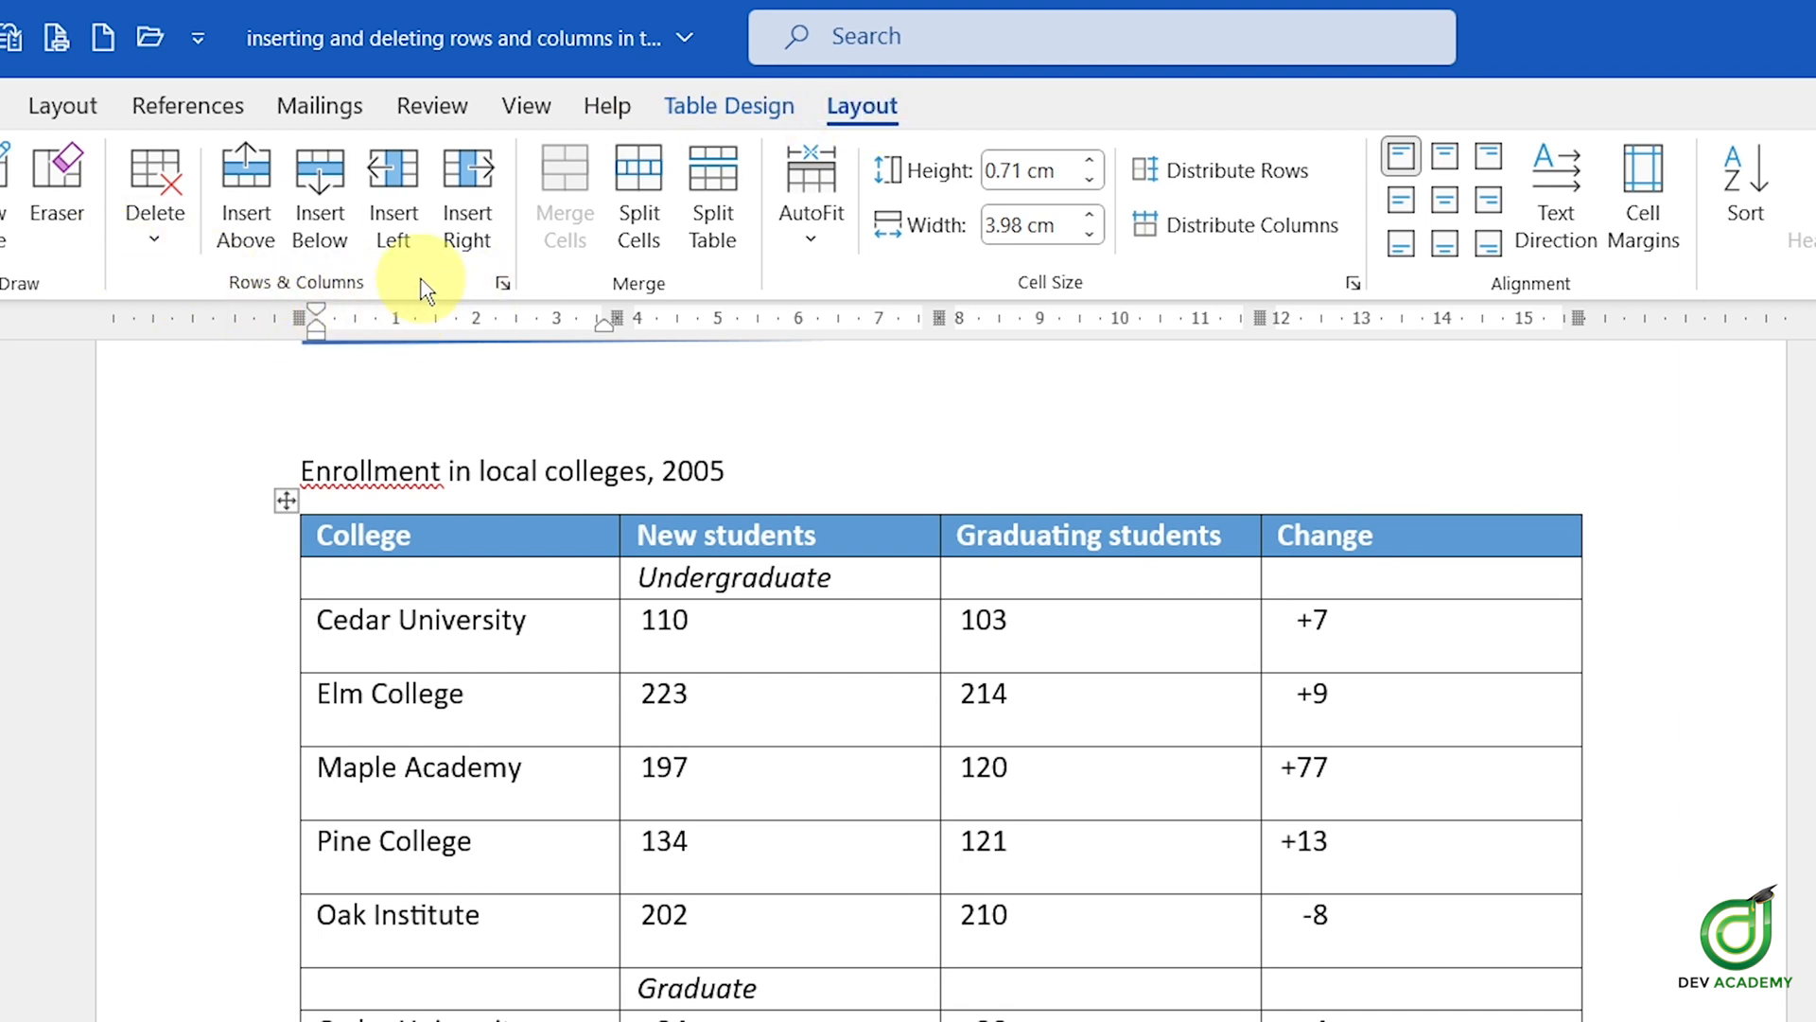
left_click(159, 239)
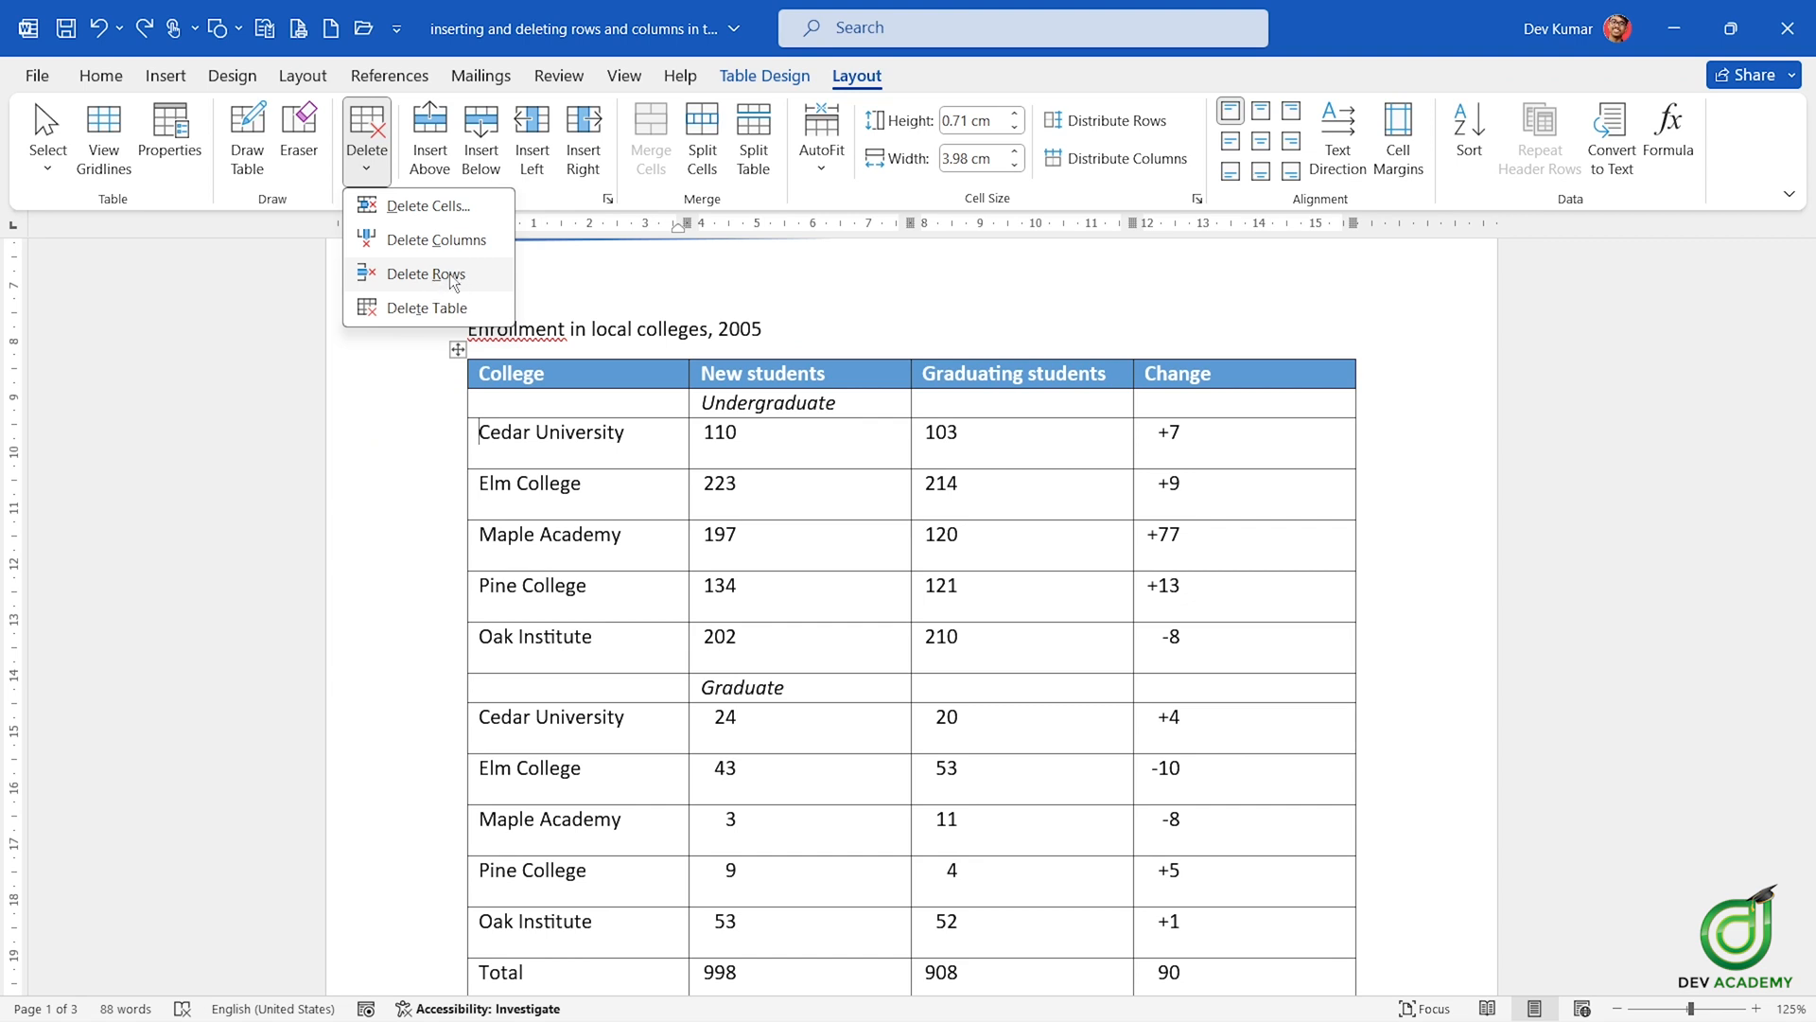
left_click(426, 274)
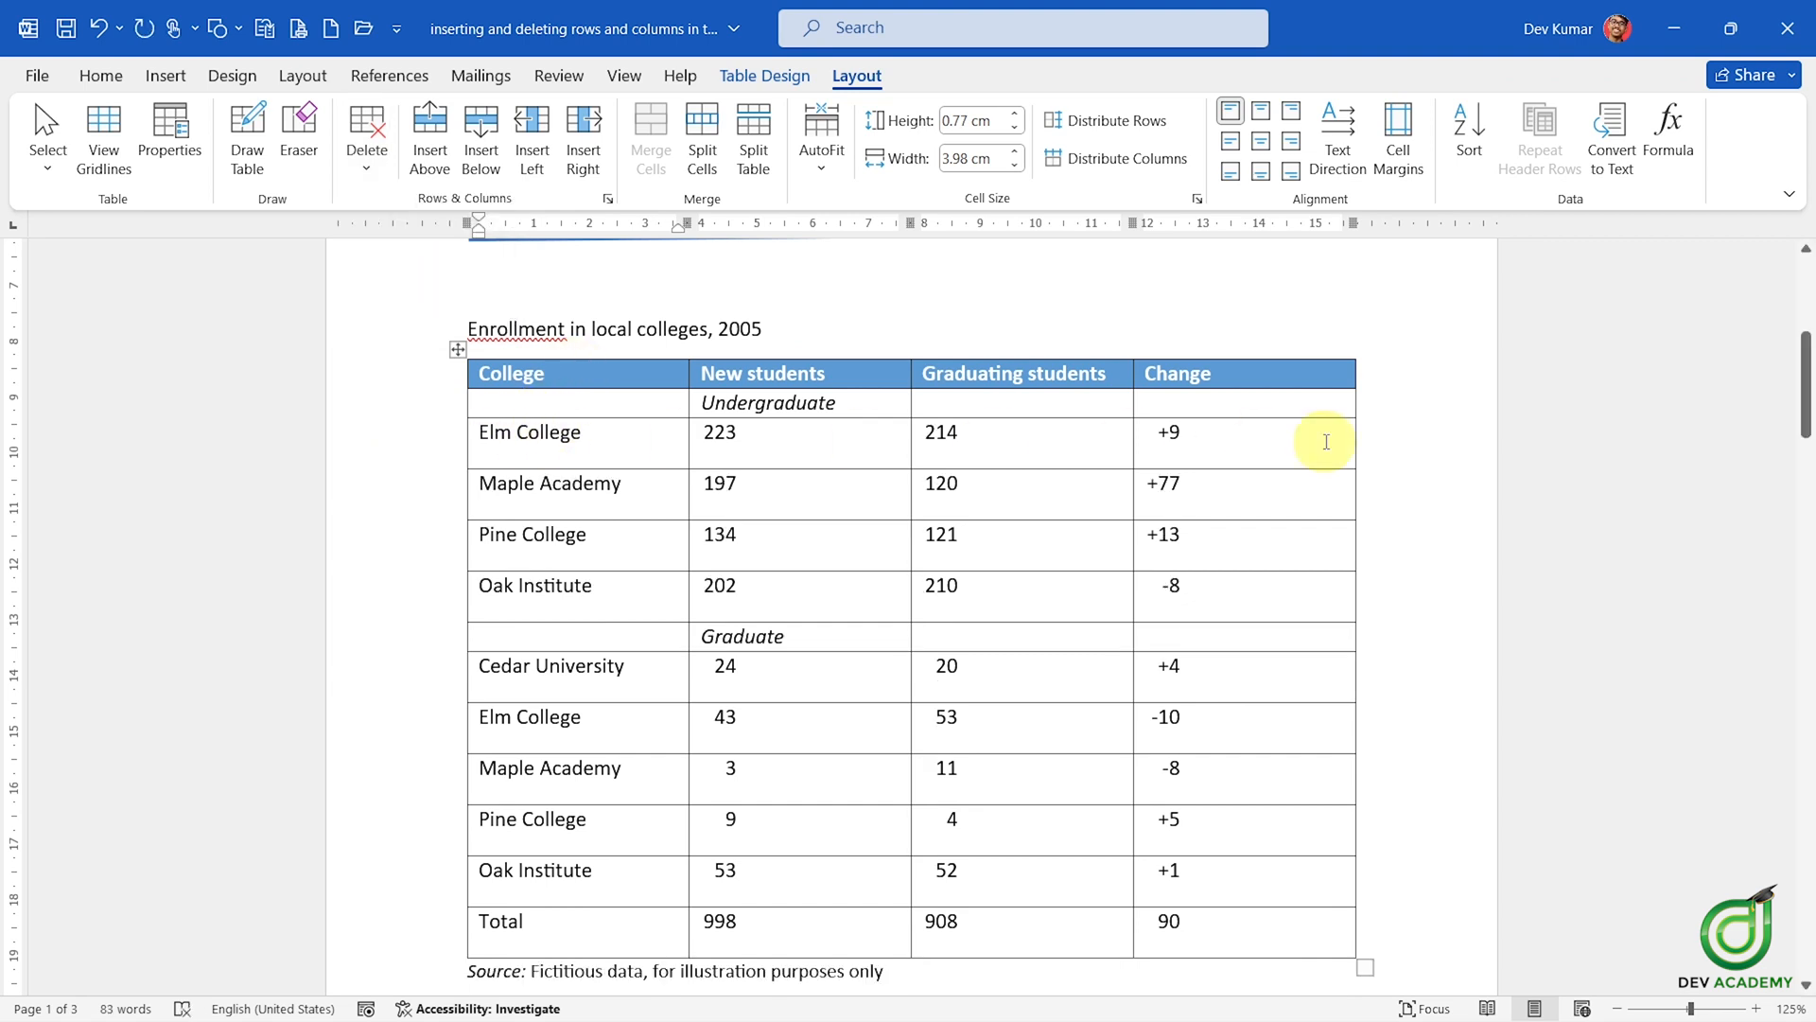
key("ctrl+z")
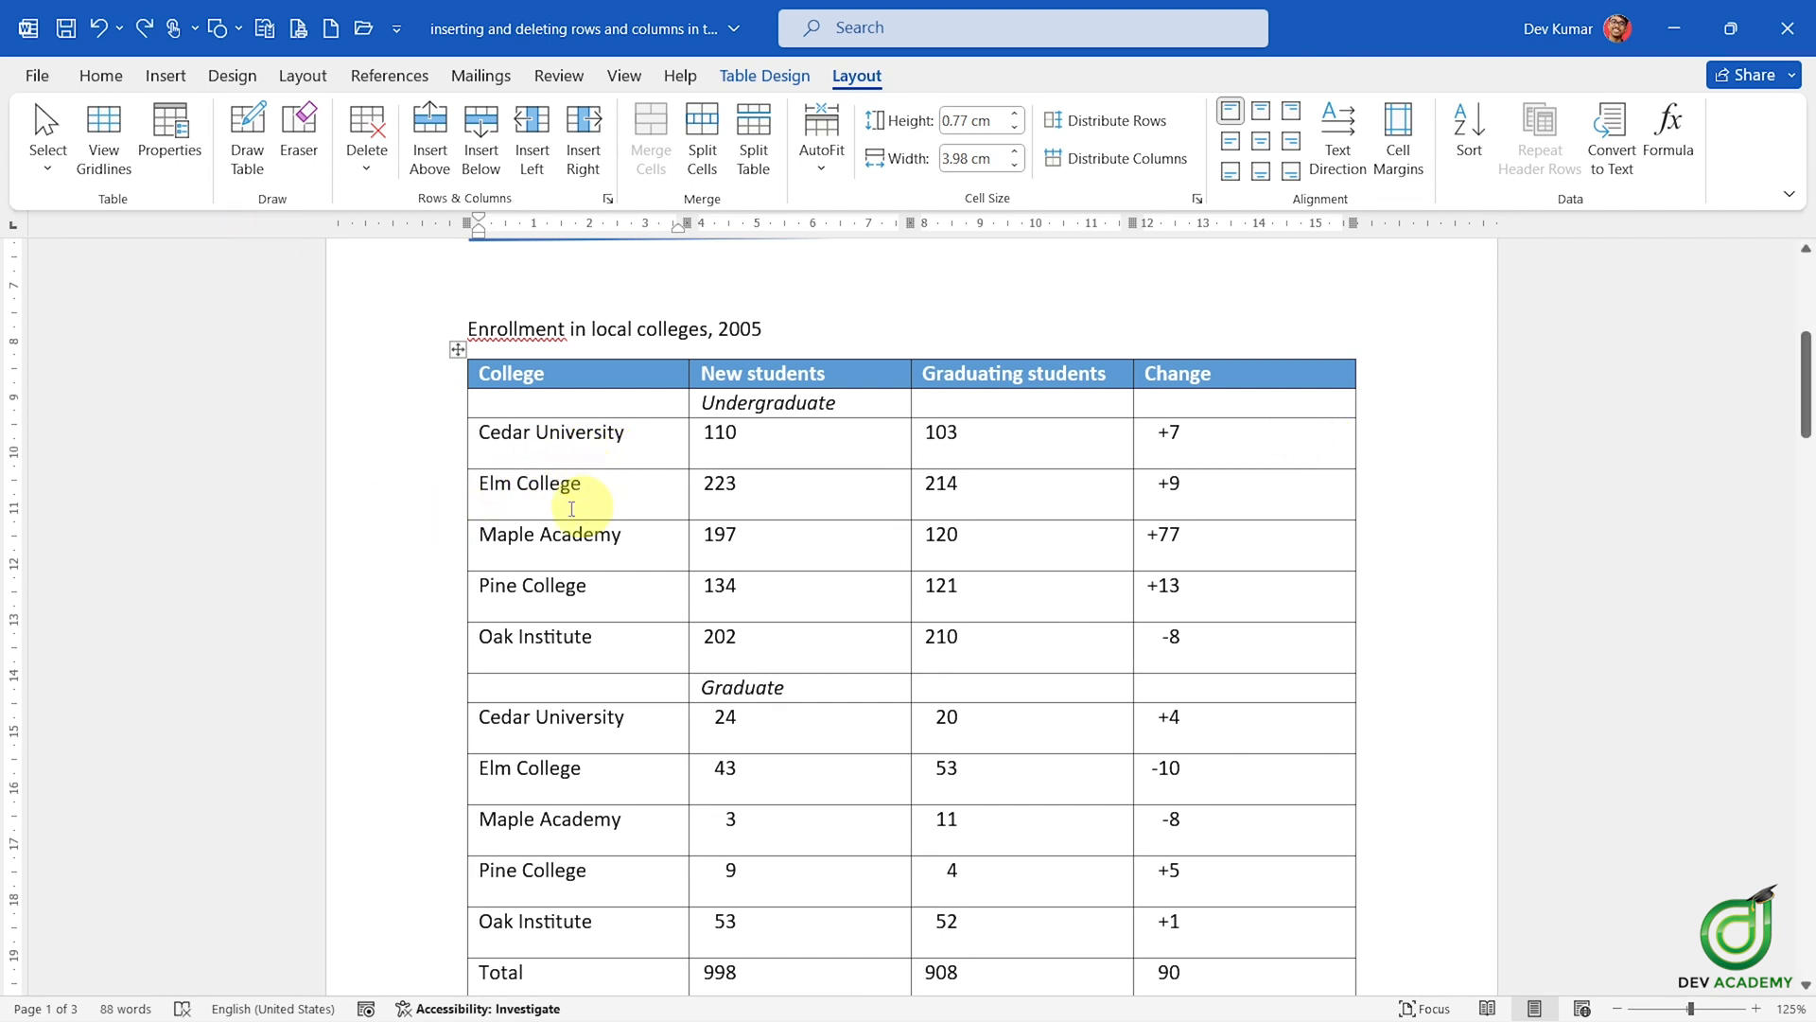
- Delete the Maple Academy row from the Undergraduate section of the table
left_click(486, 546)
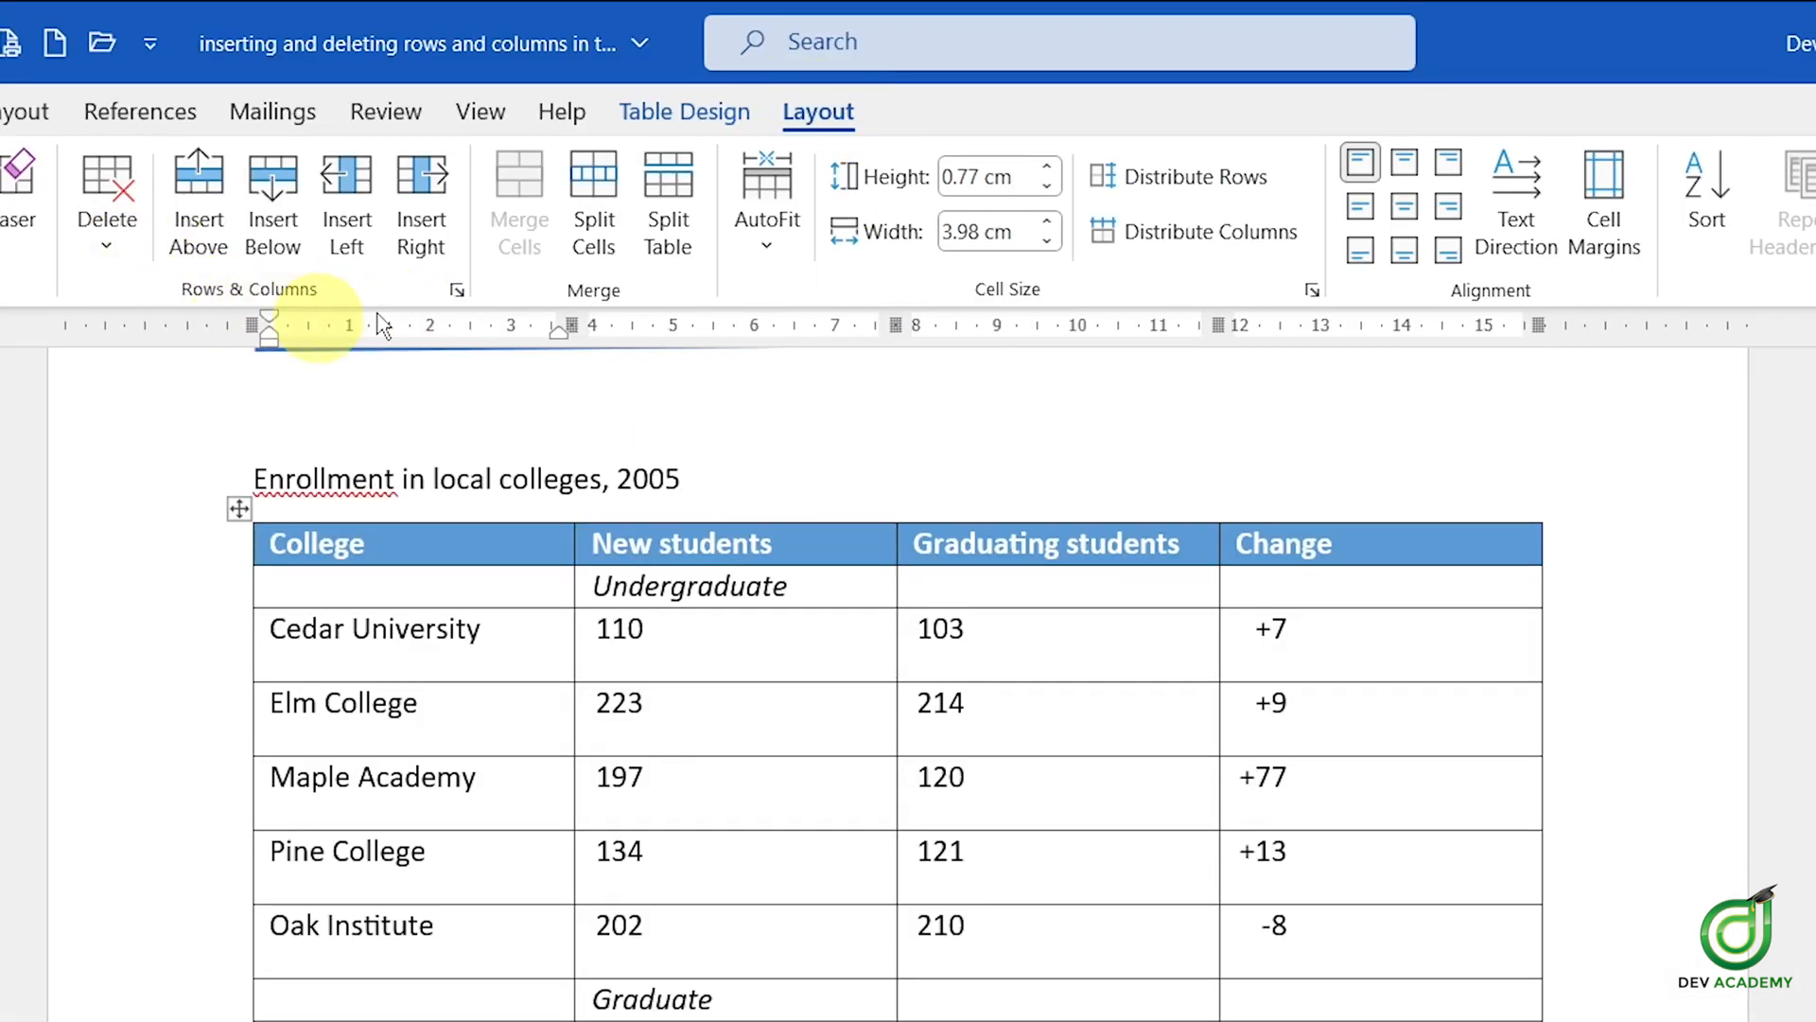
left_click(106, 243)
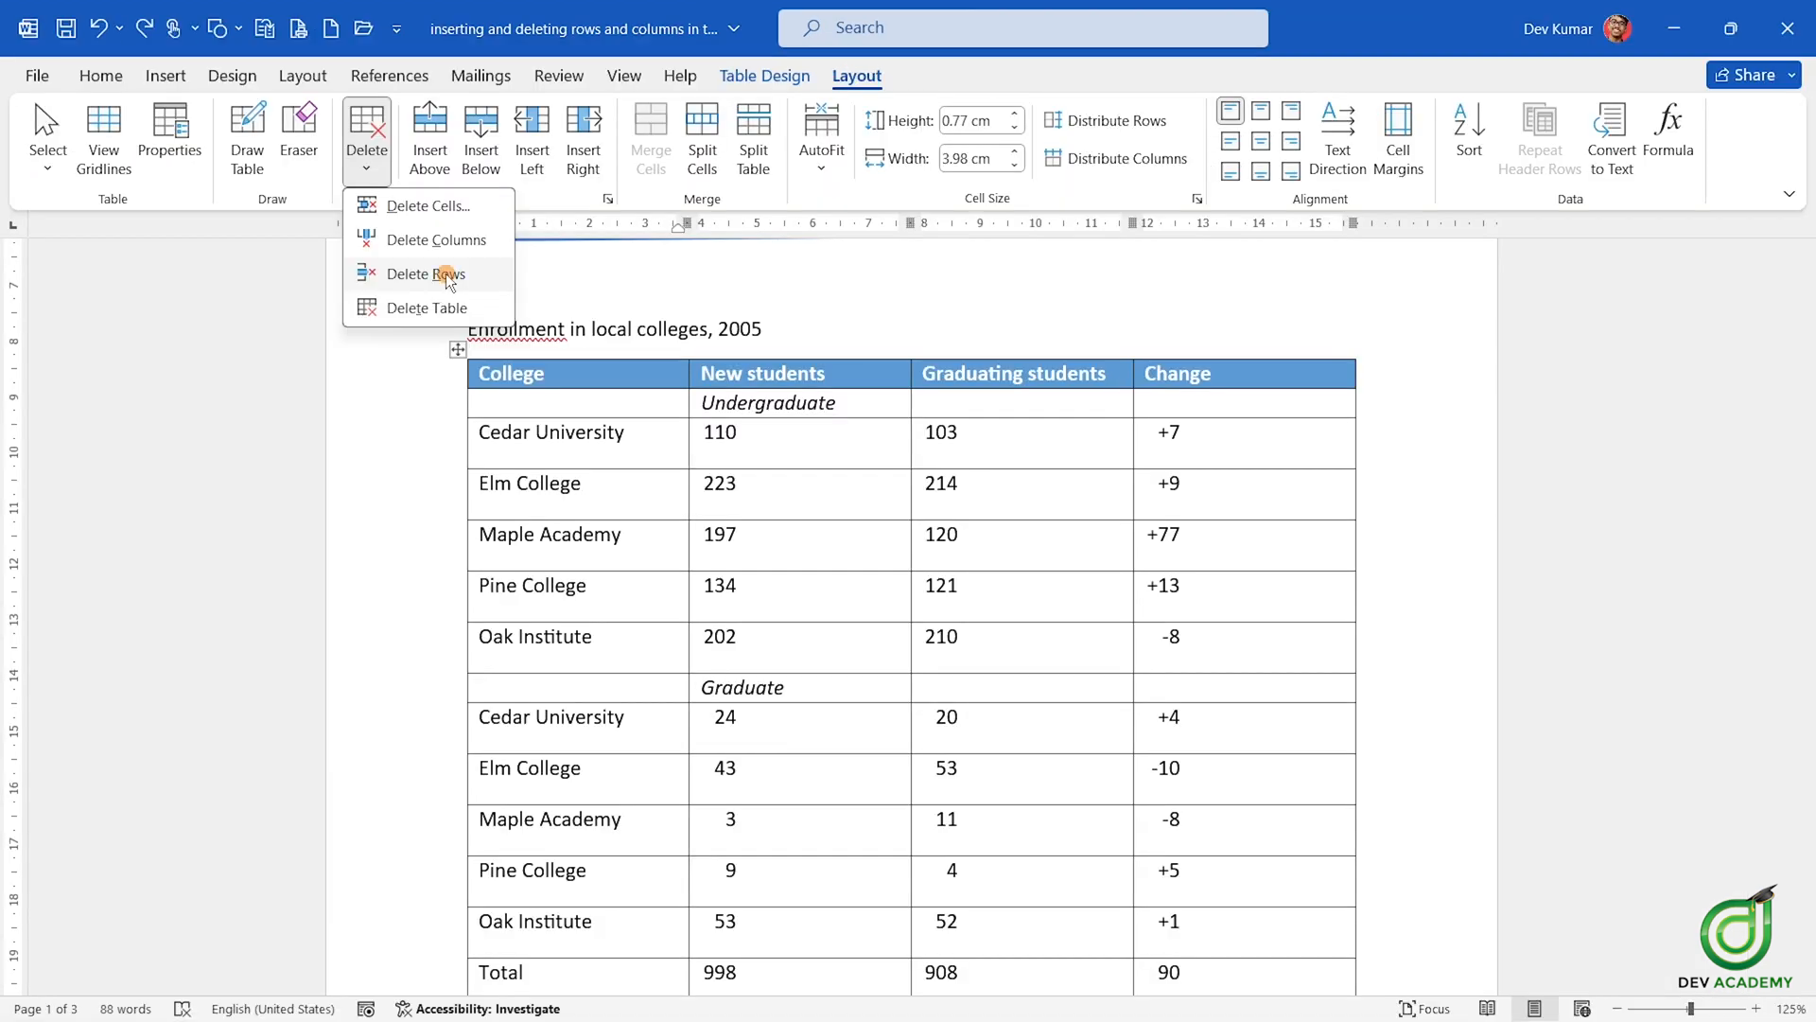
left_click(446, 274)
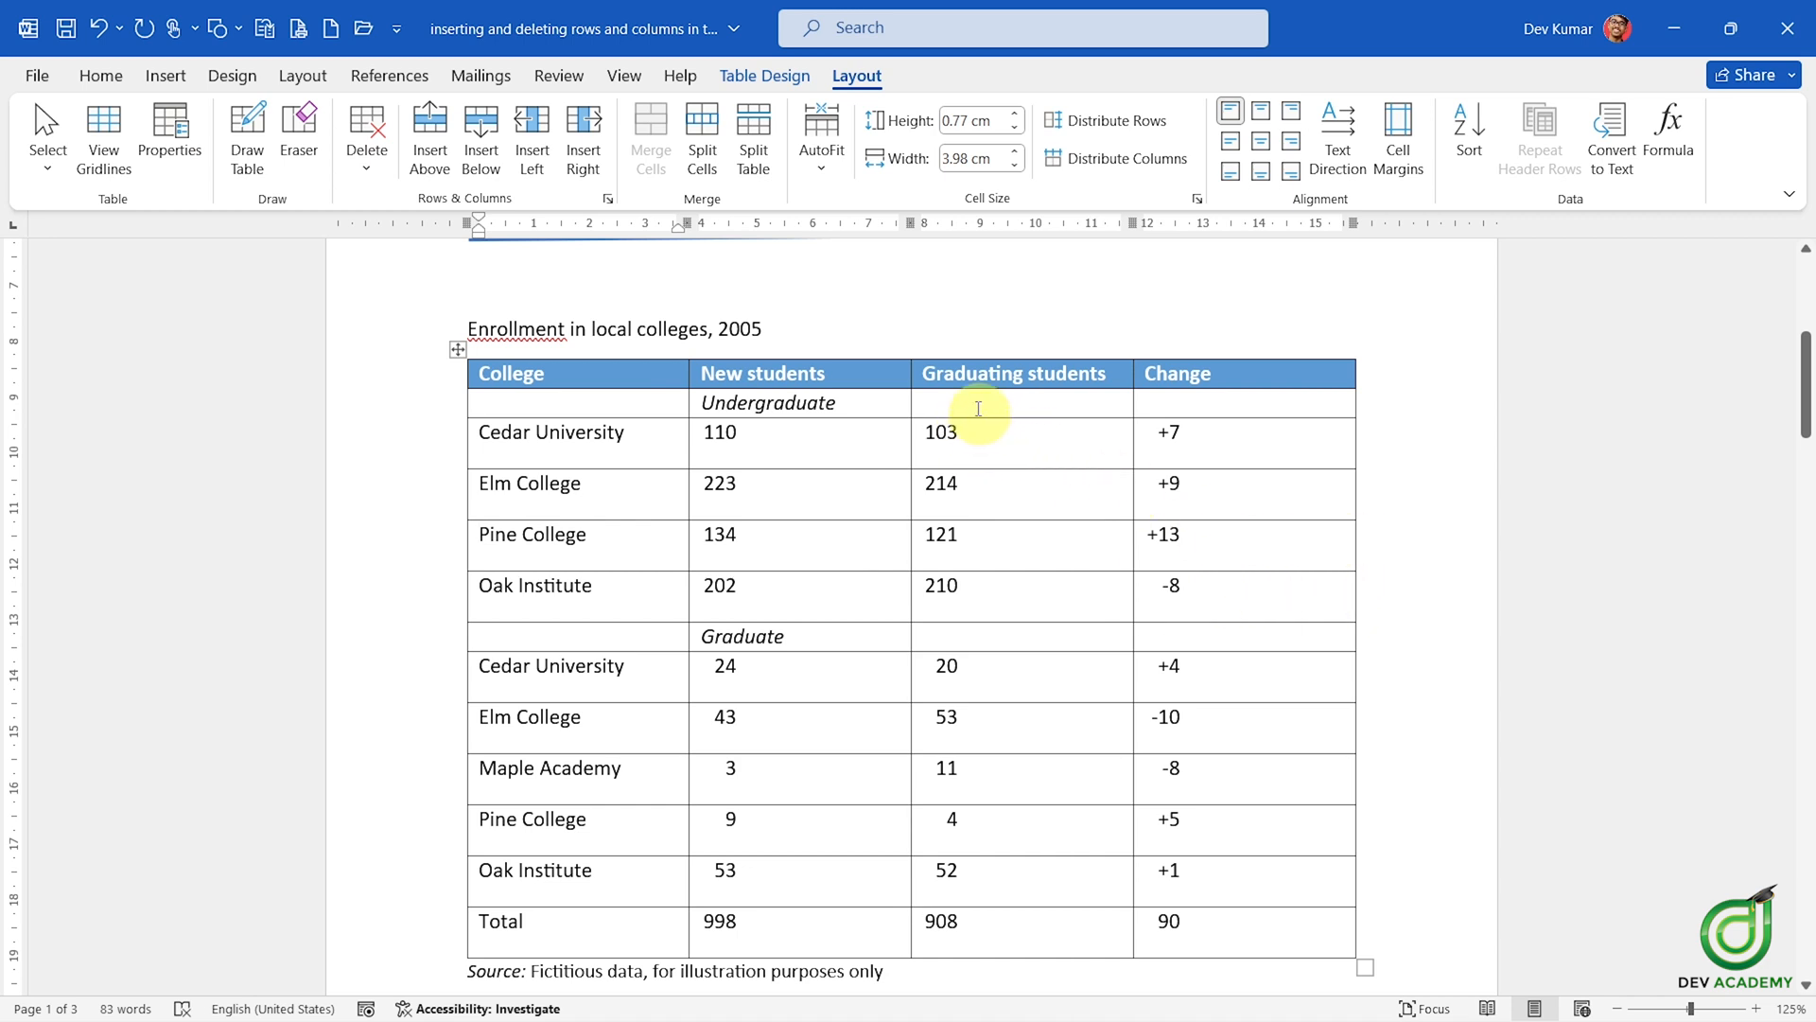
- Insert an empty column to the right of the Change column in the enrollment table
double_click(1142, 374)
left_click(1245, 374)
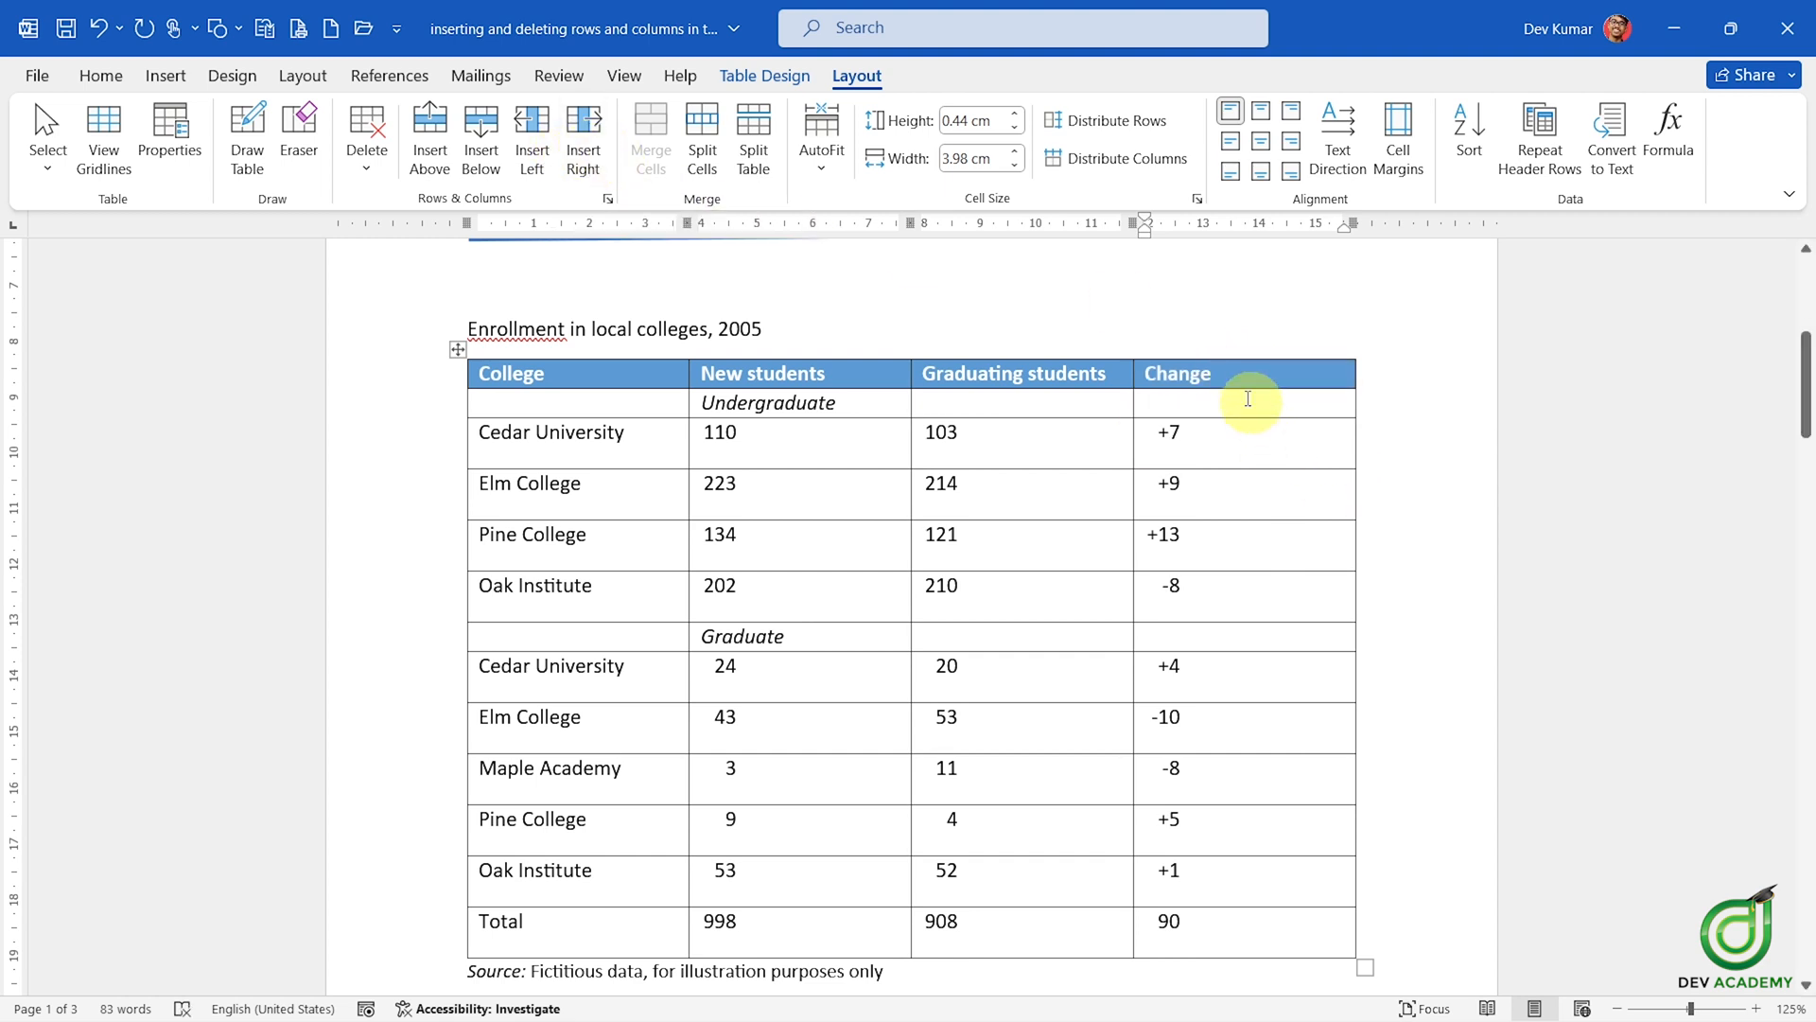
right_click(1237, 373)
mouse_move(1375, 716)
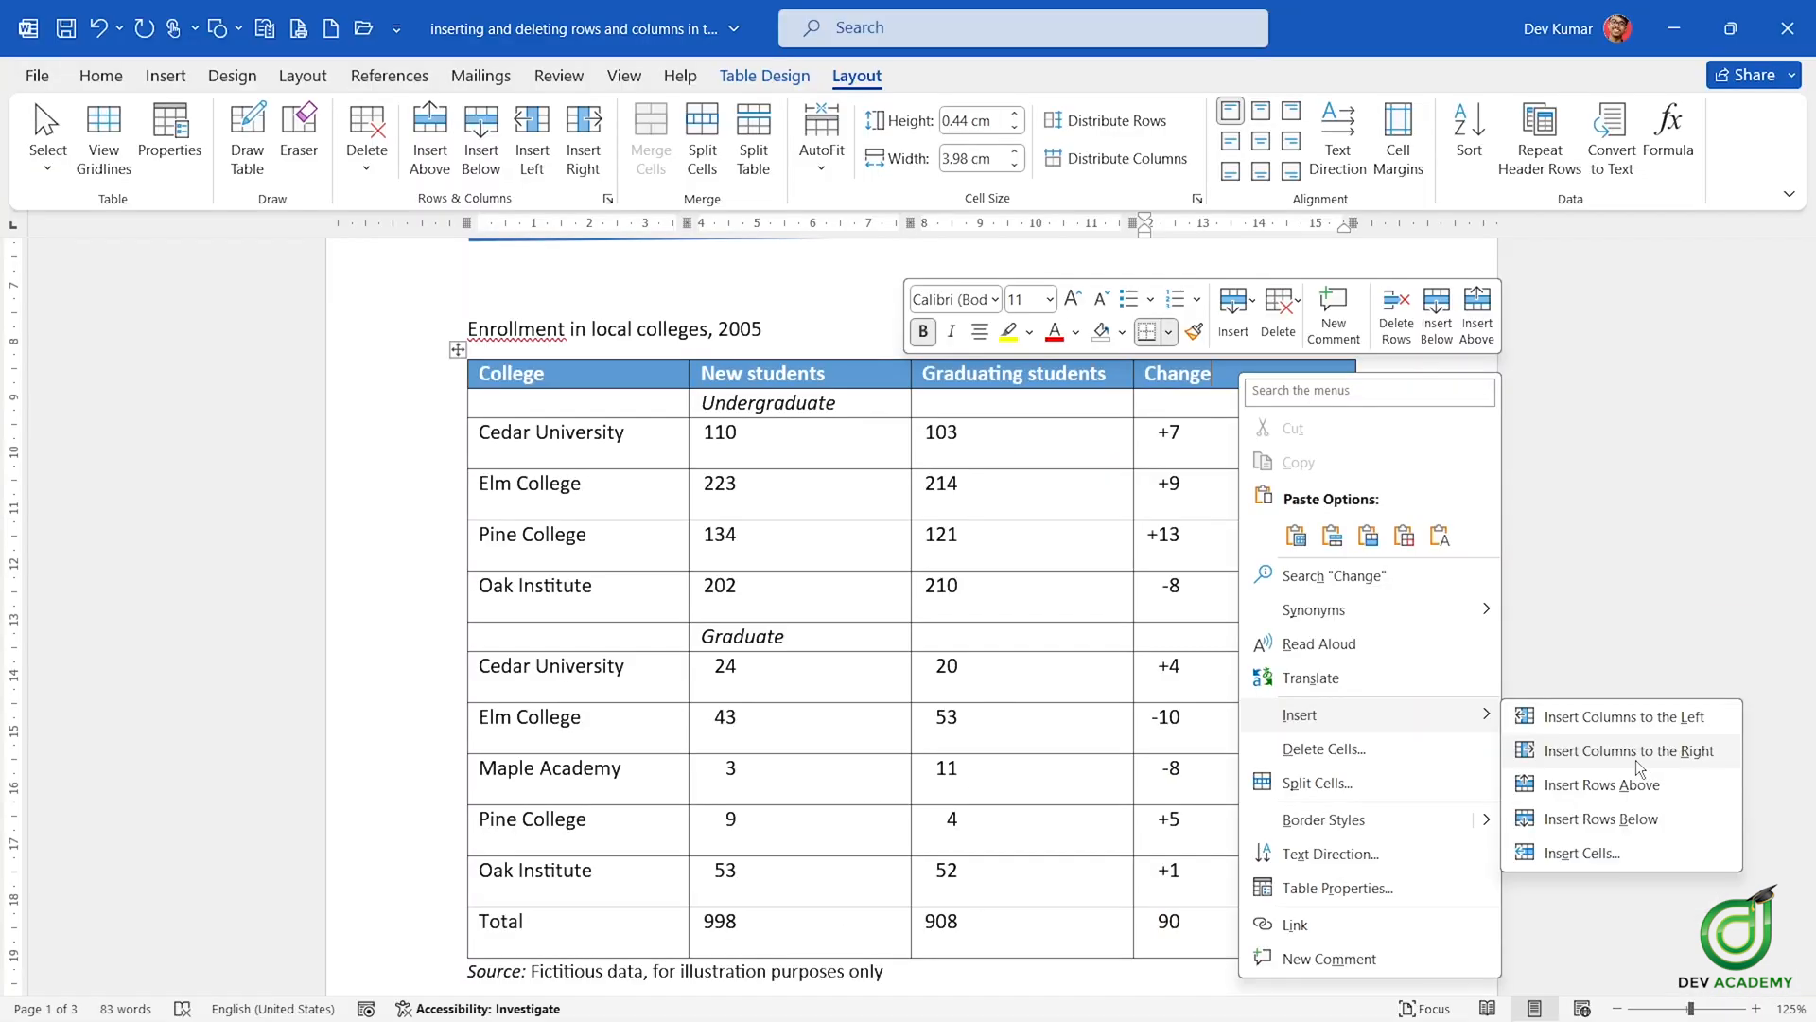
left_click(1655, 728)
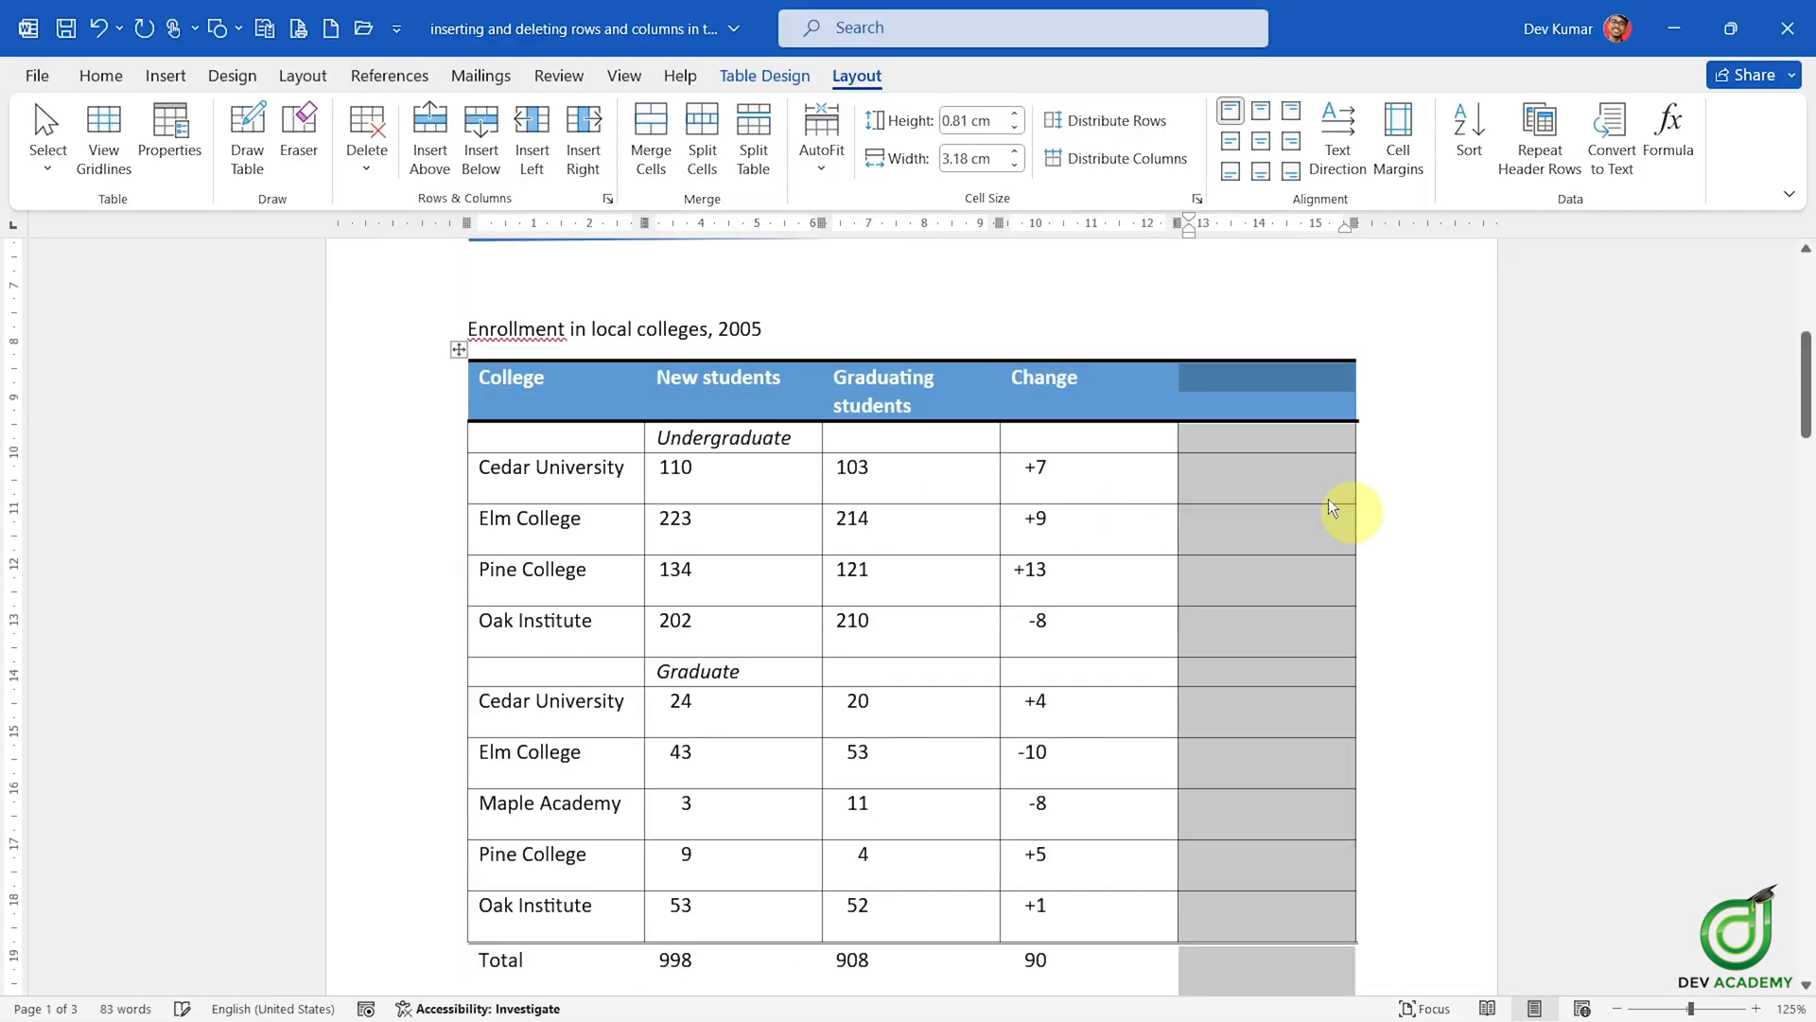
- Delete the empty column to the right of the Change column
left_click(1262, 416)
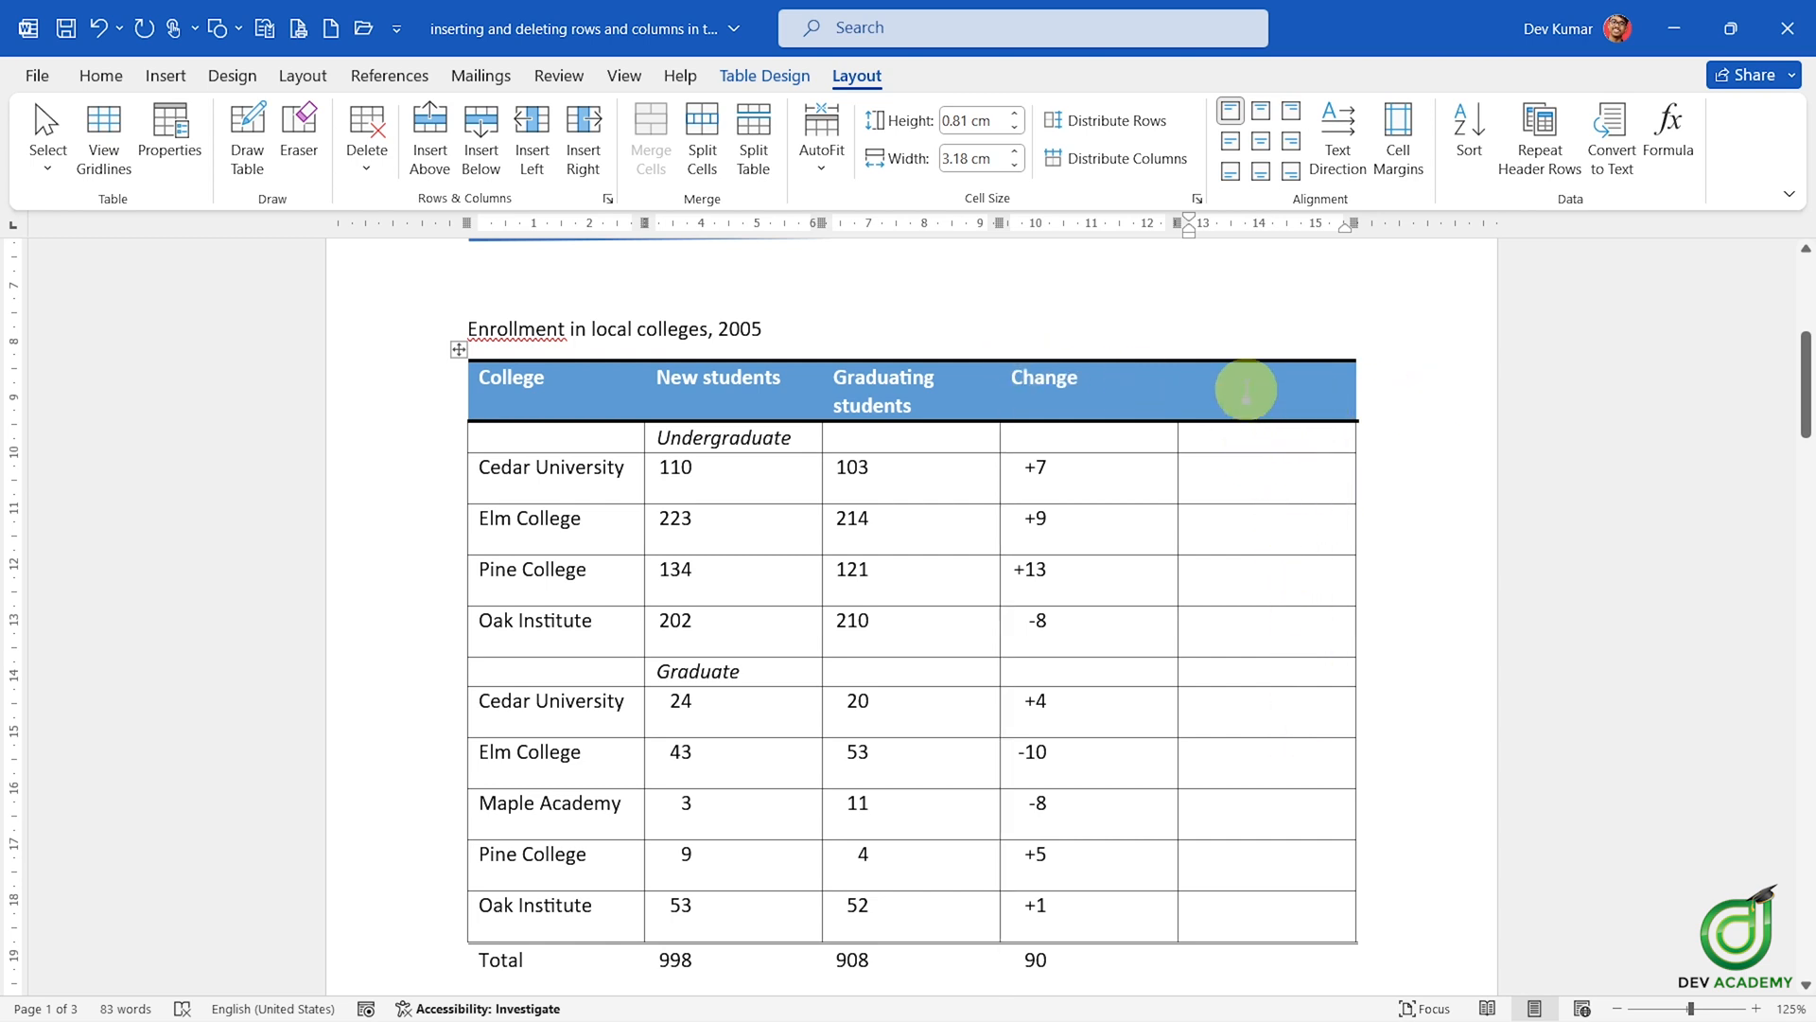
left_click(1249, 477)
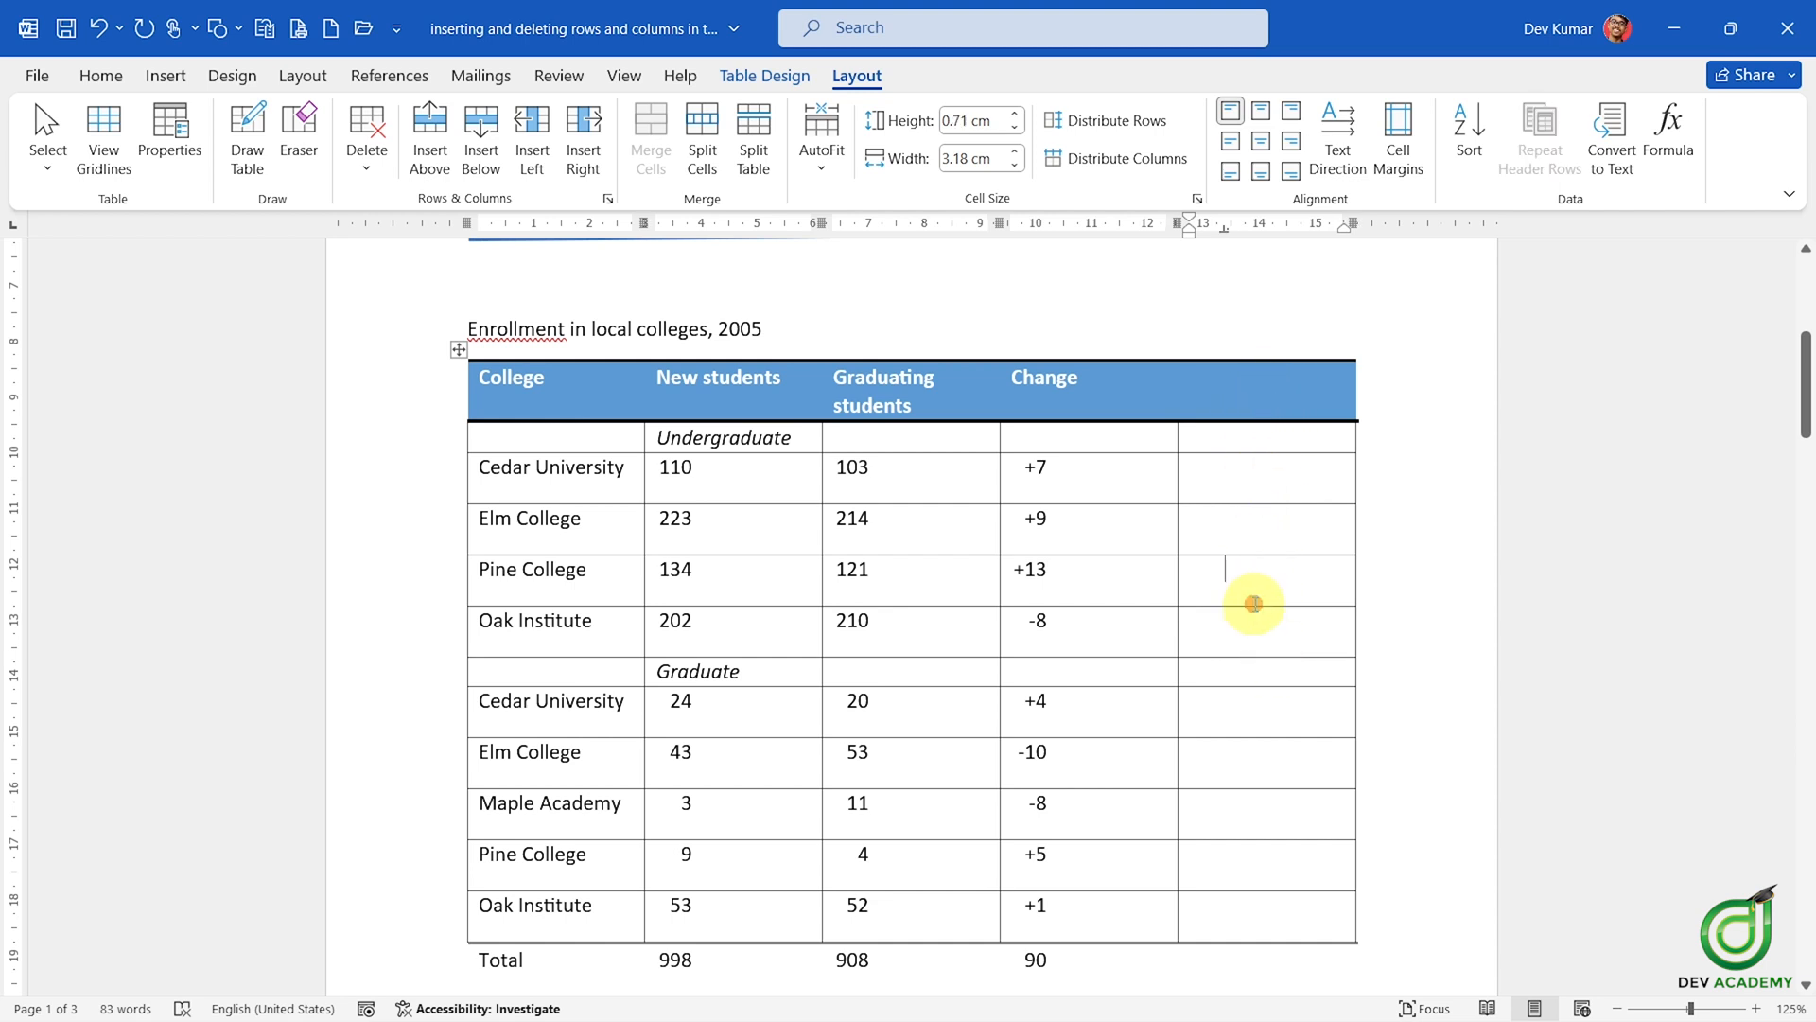
left_click(1233, 393)
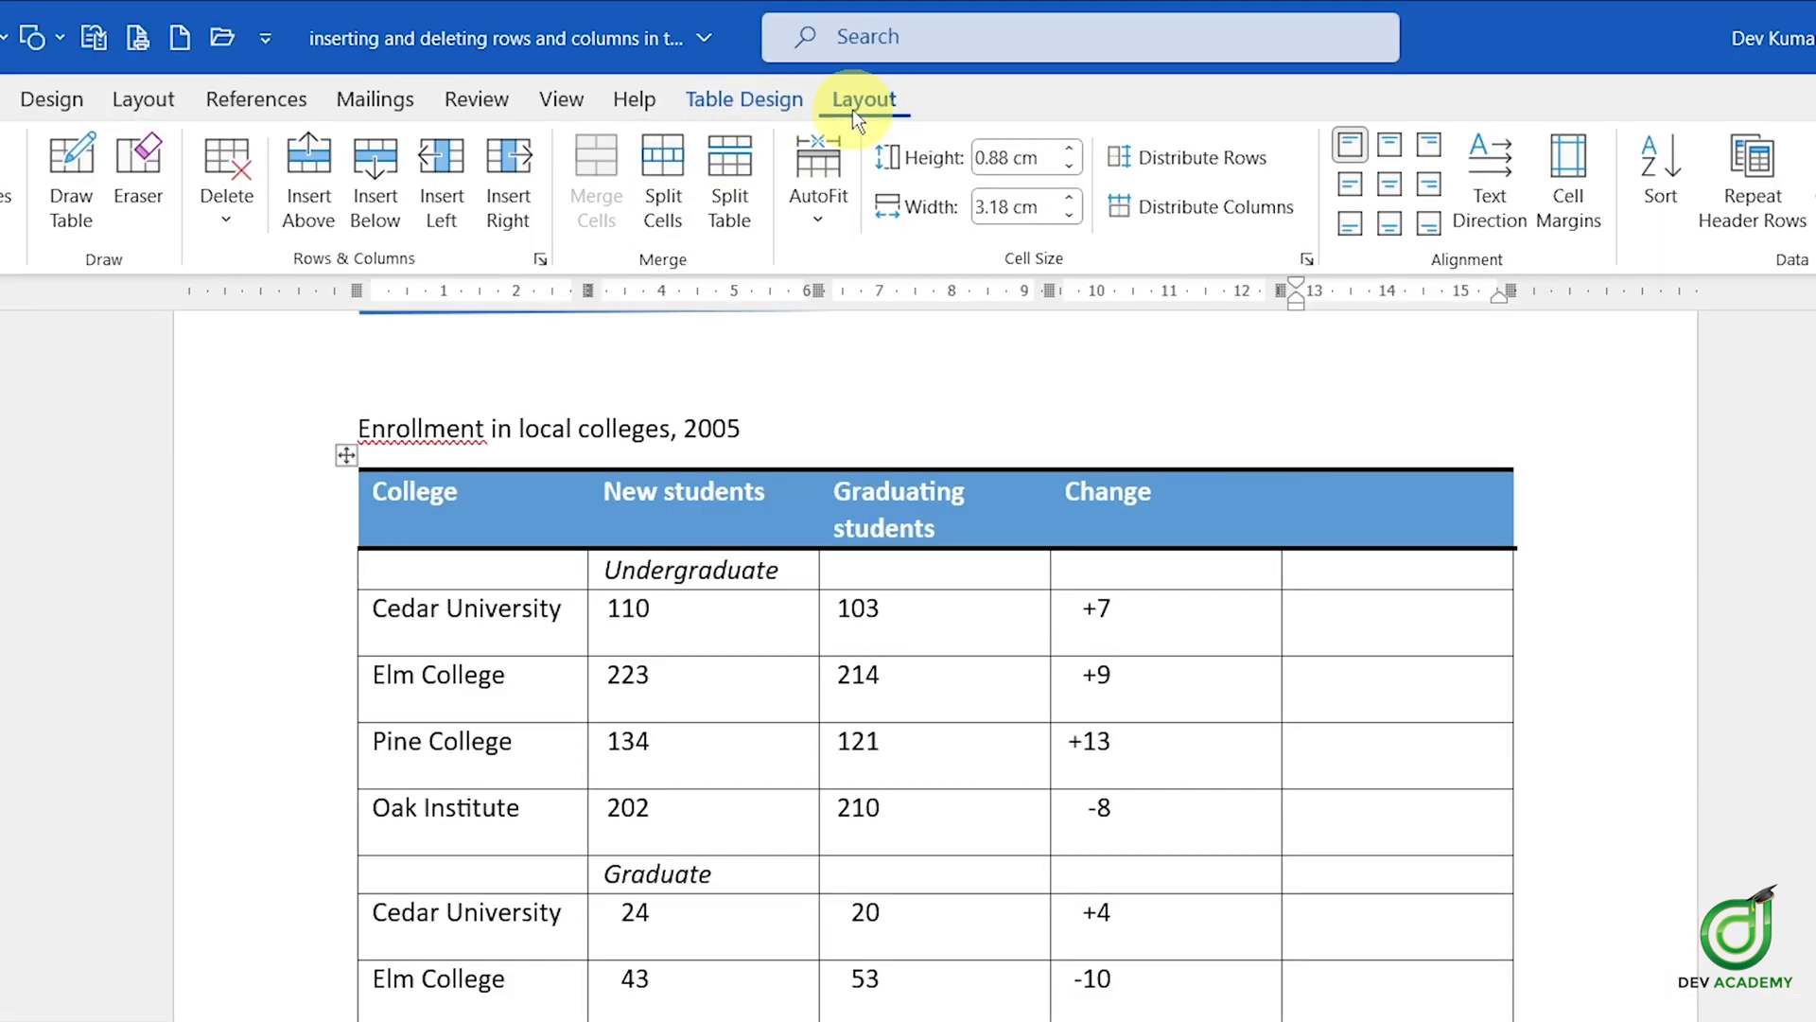
left_click(227, 235)
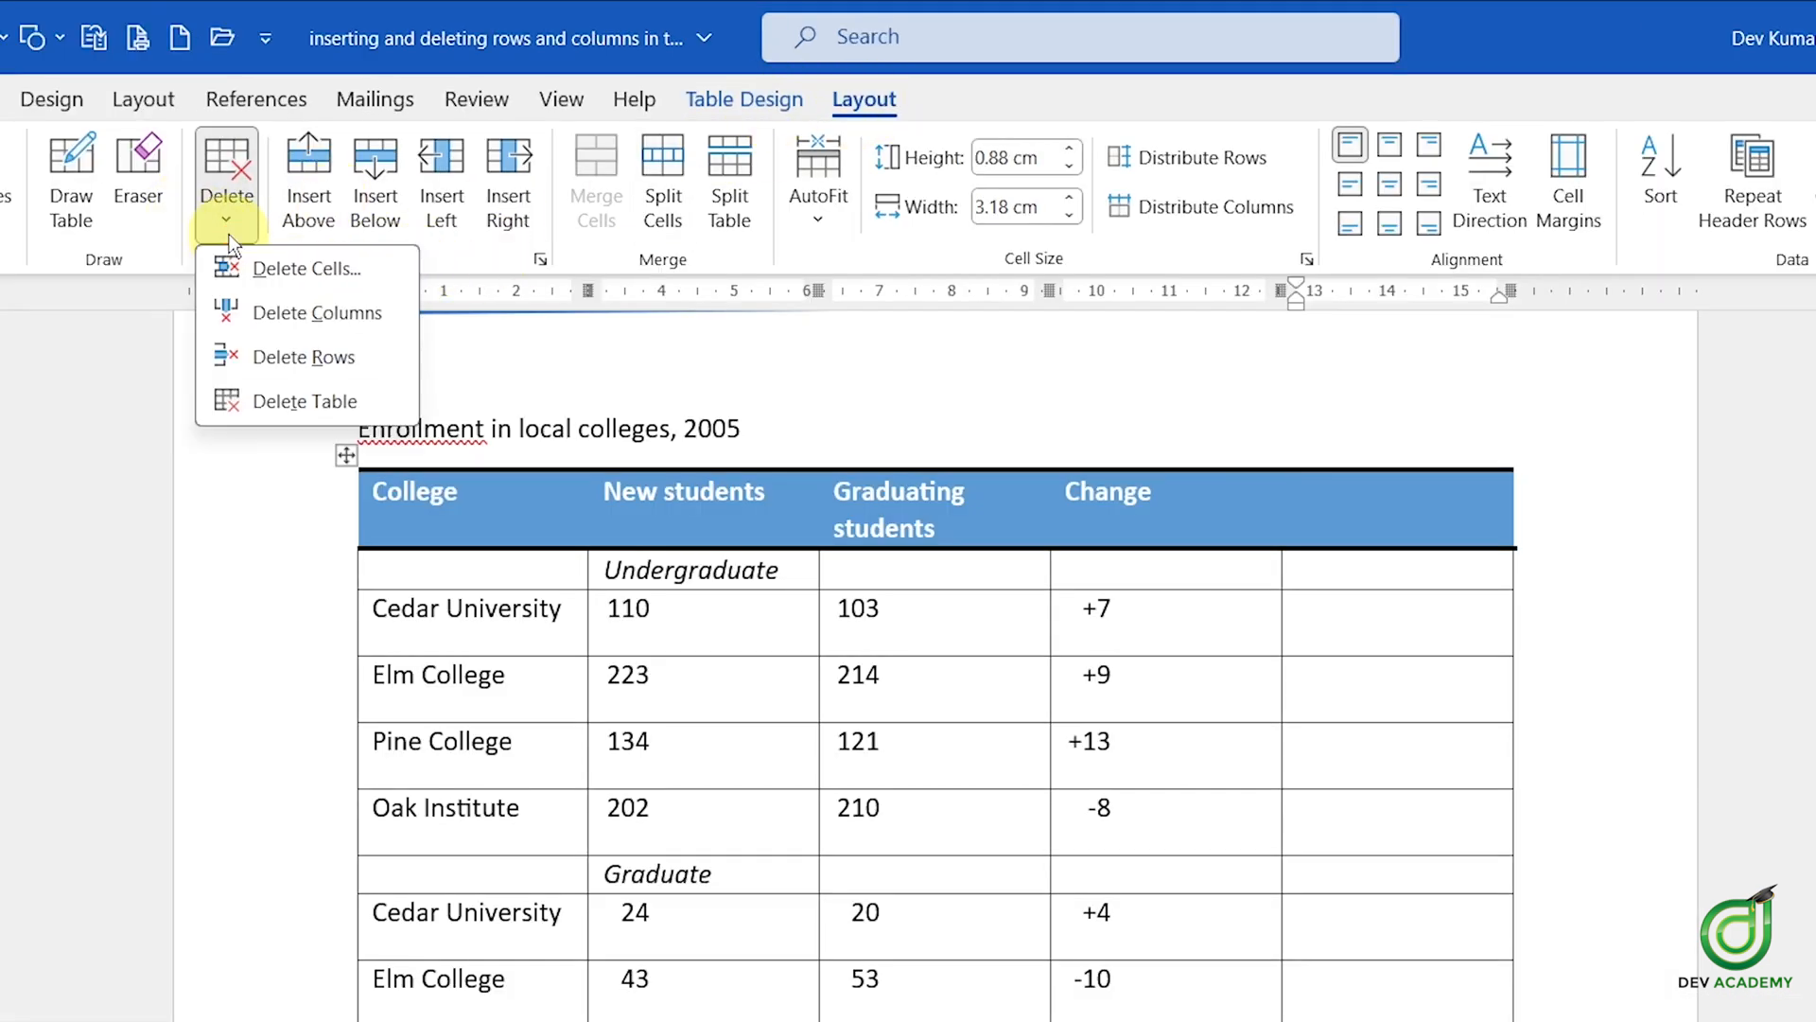
left_click(279, 317)
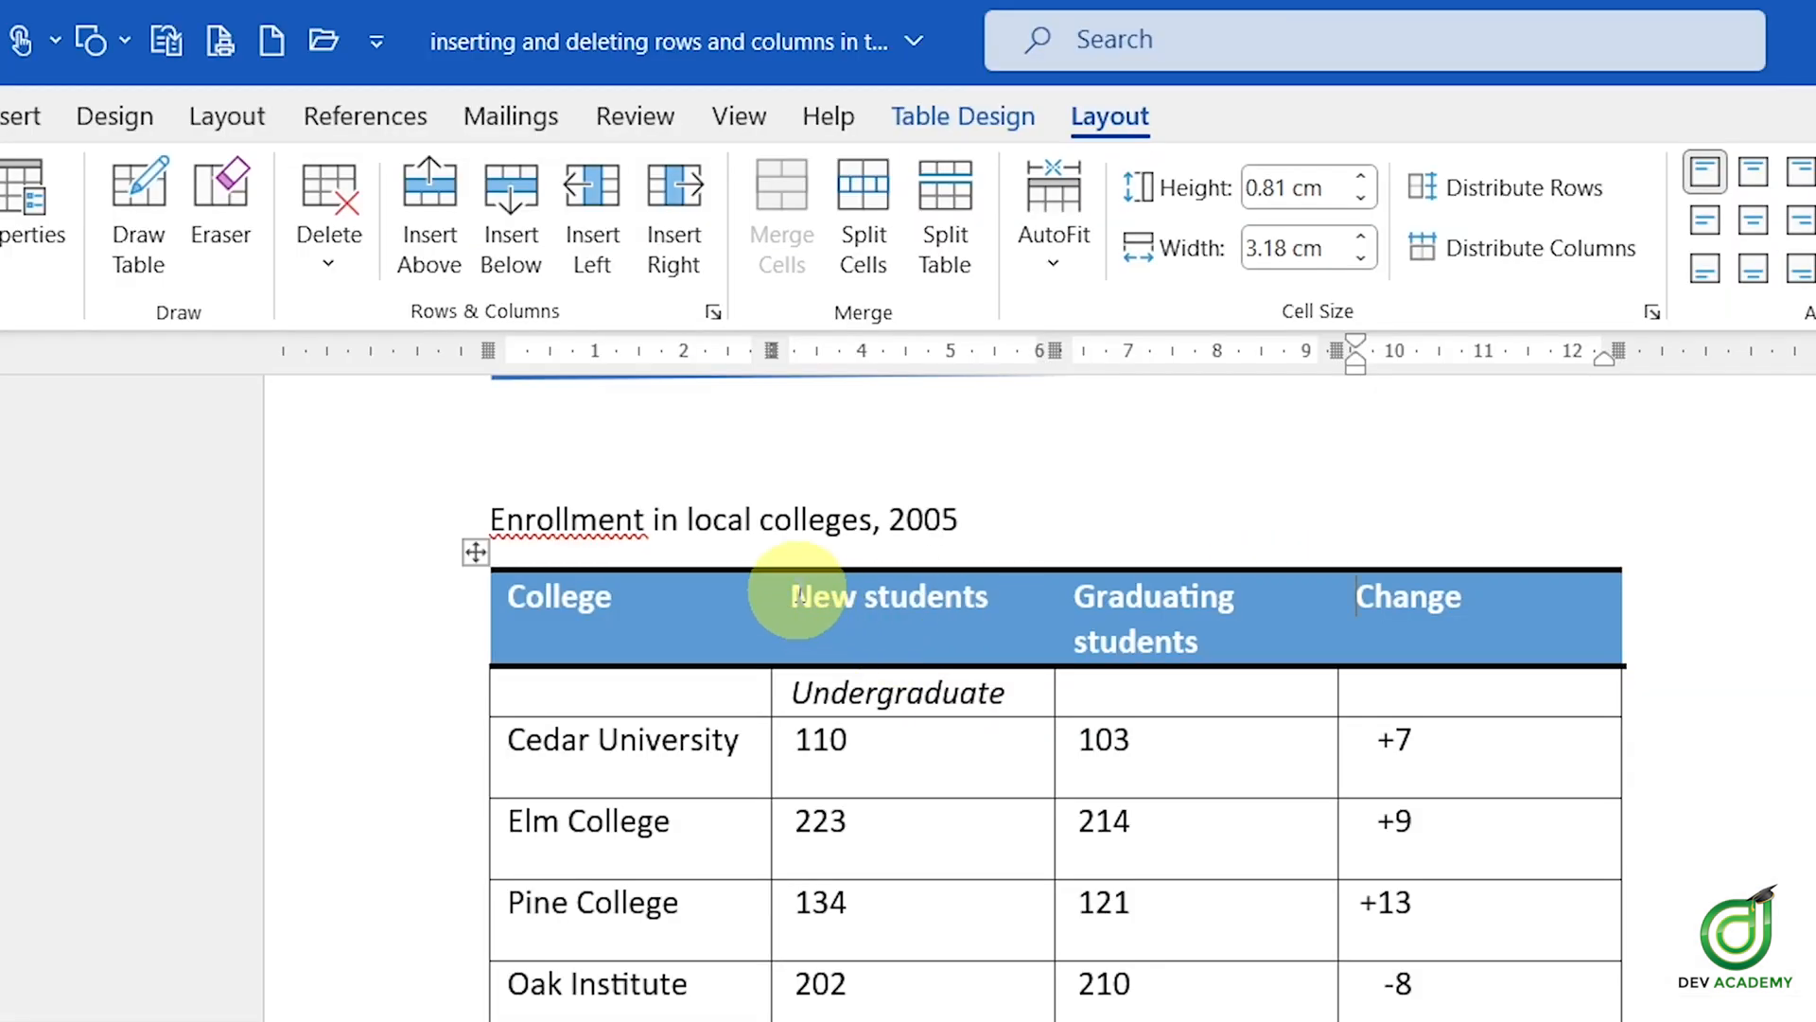
- Delete the New students column from the enrollment table and undo that deletion
left_click(660, 376)
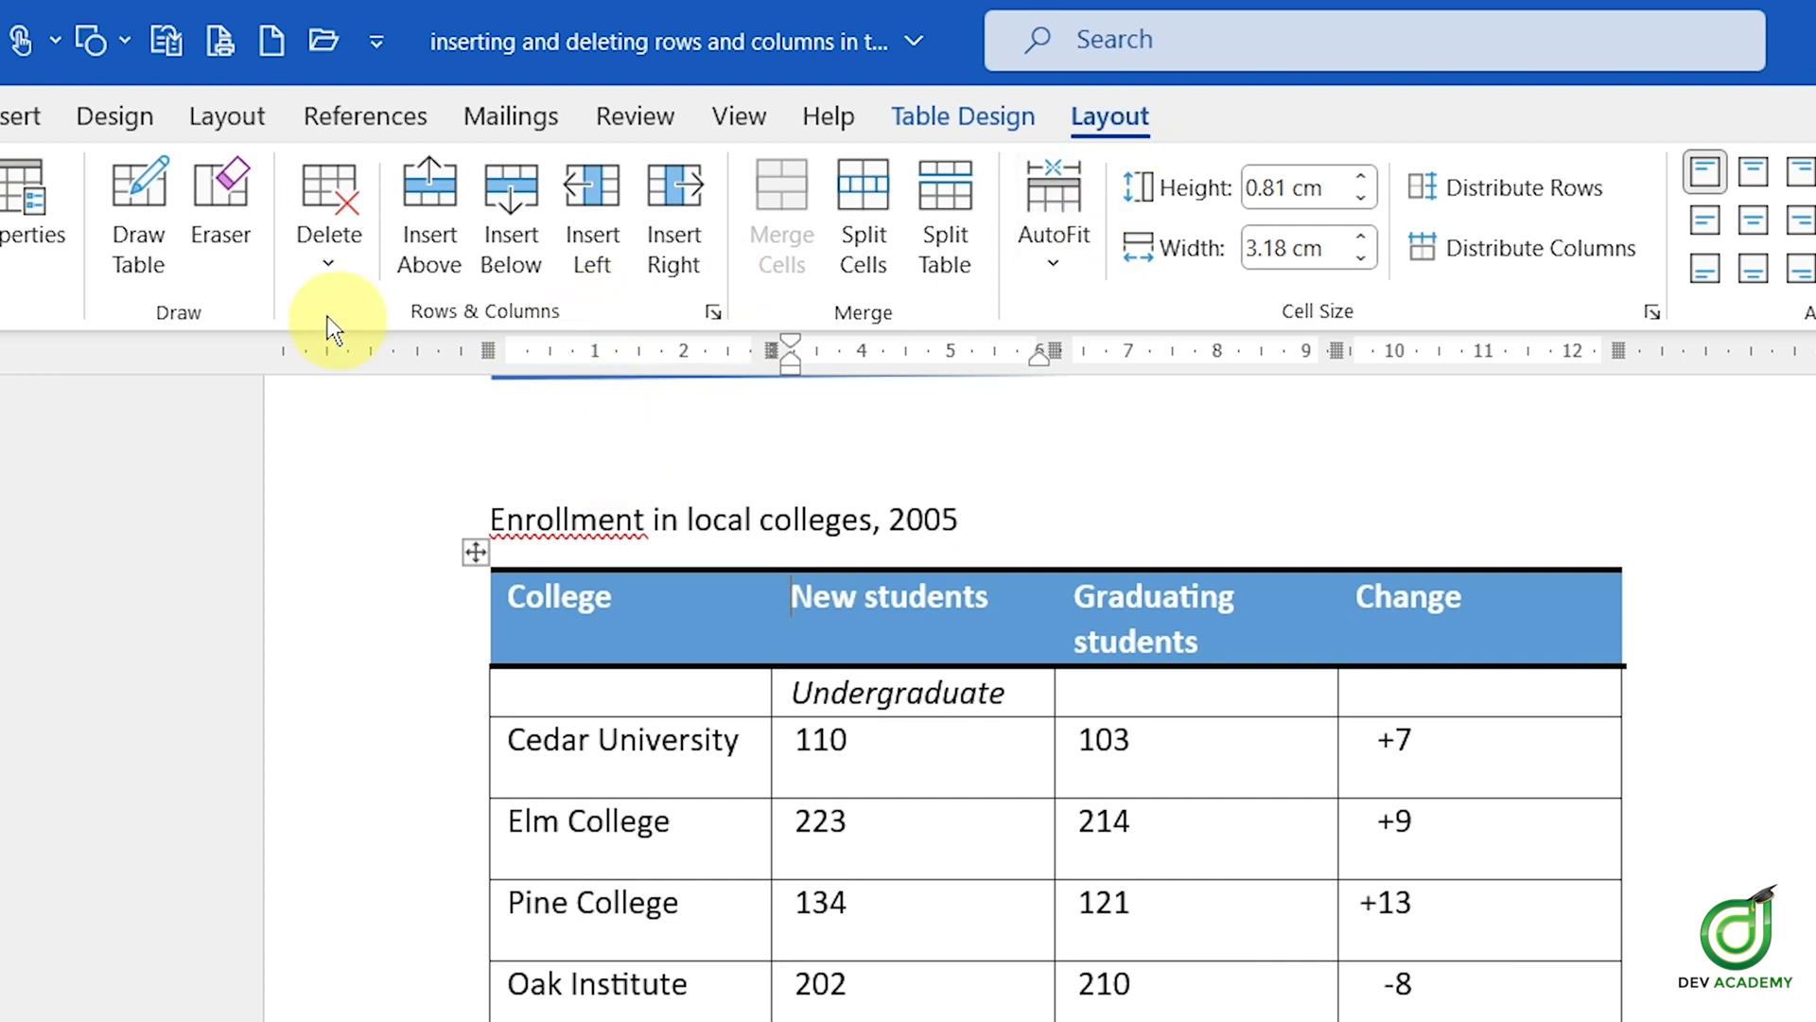
left_click(311, 282)
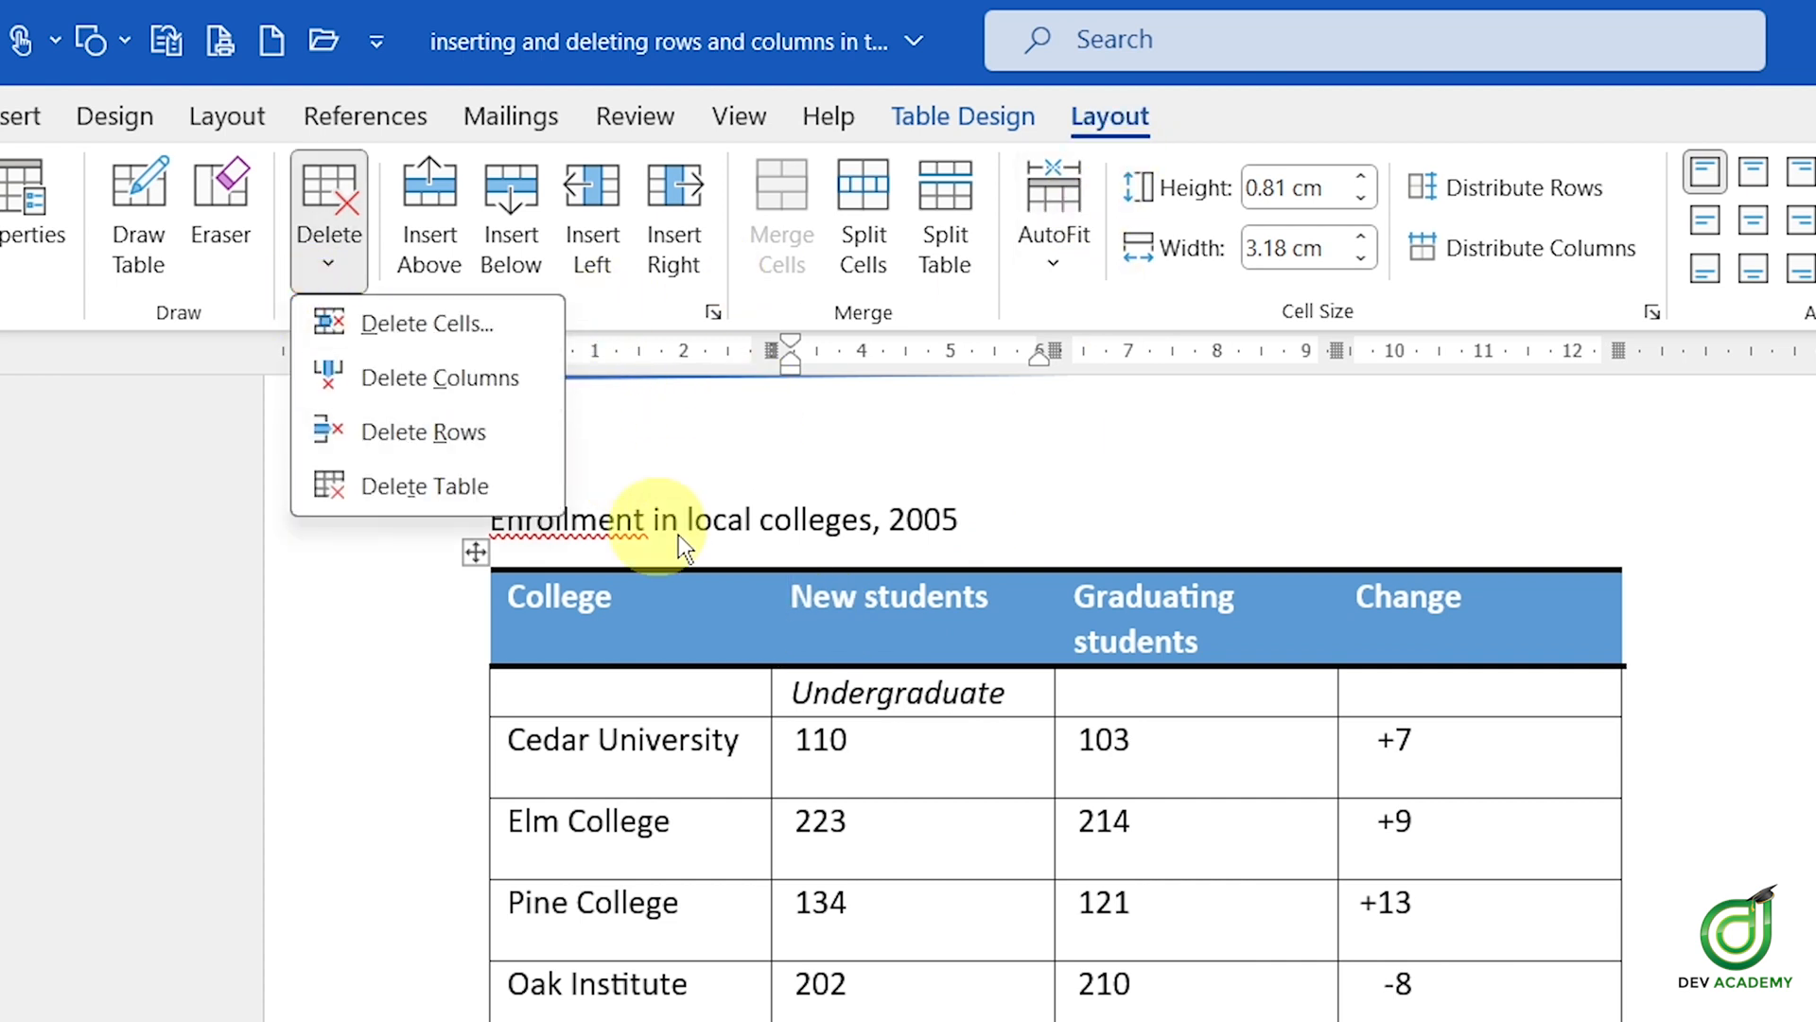
left_click(488, 375)
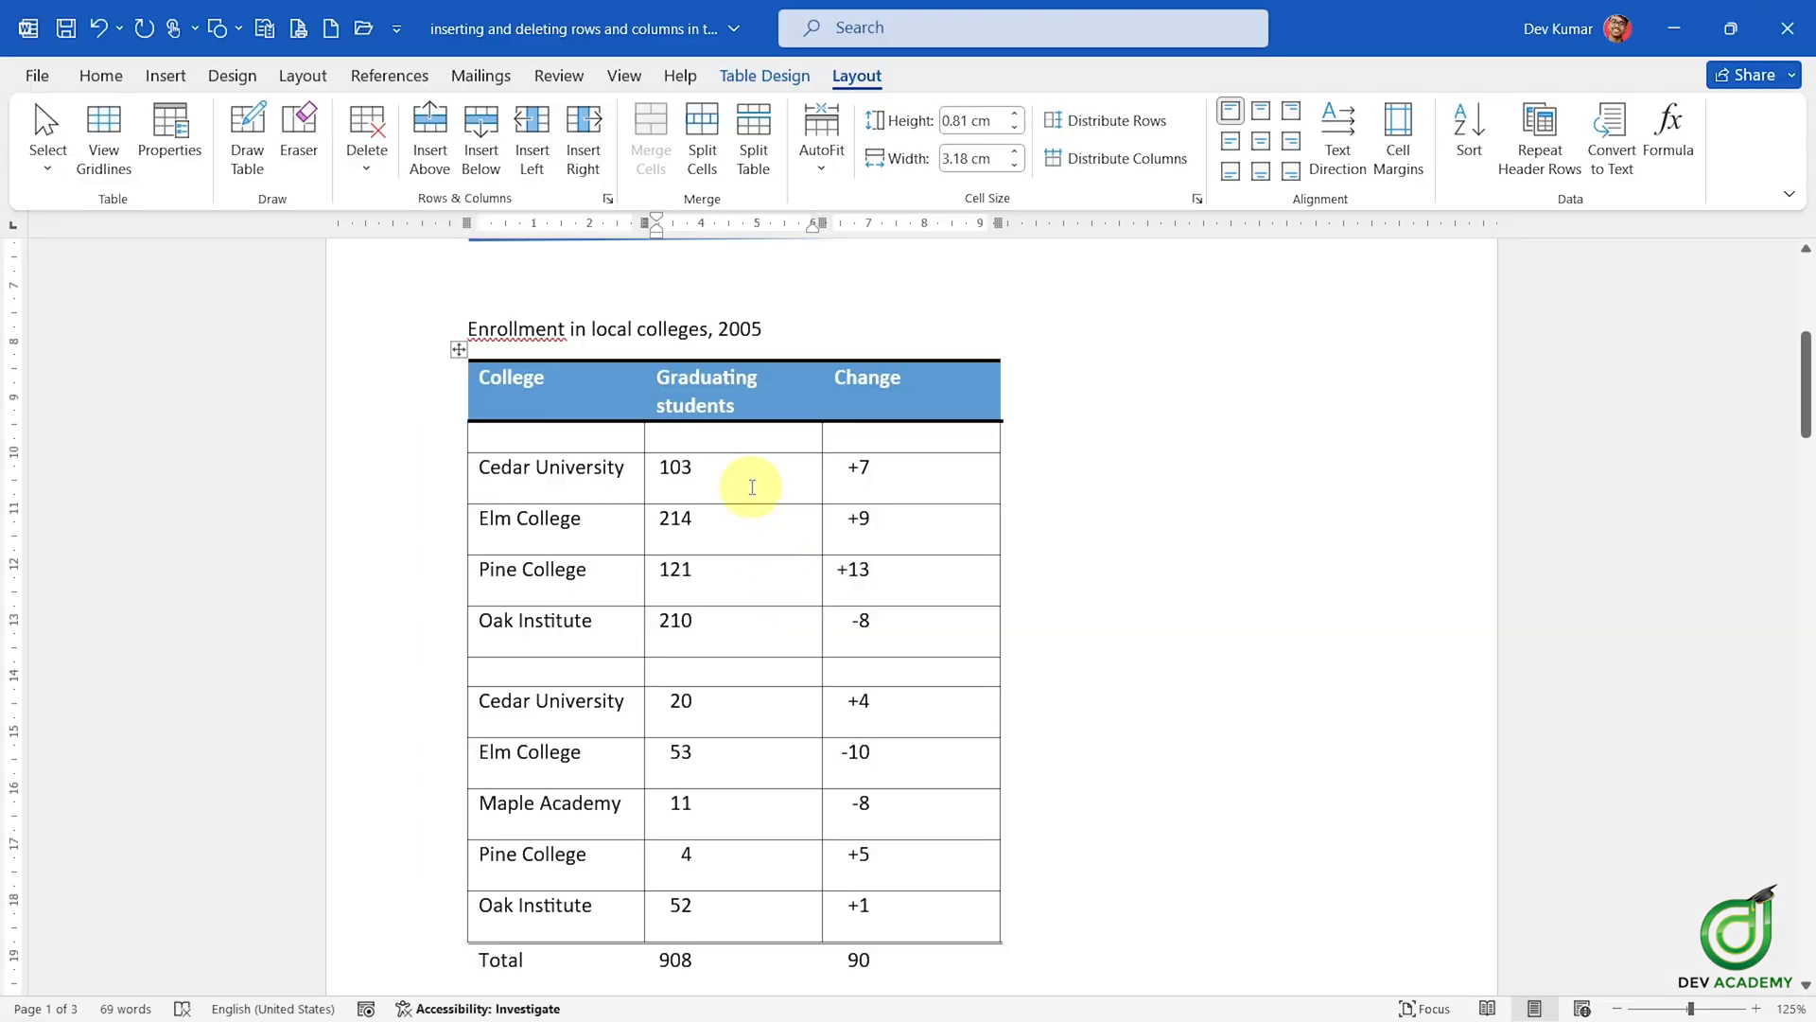
key("ctrl+z")
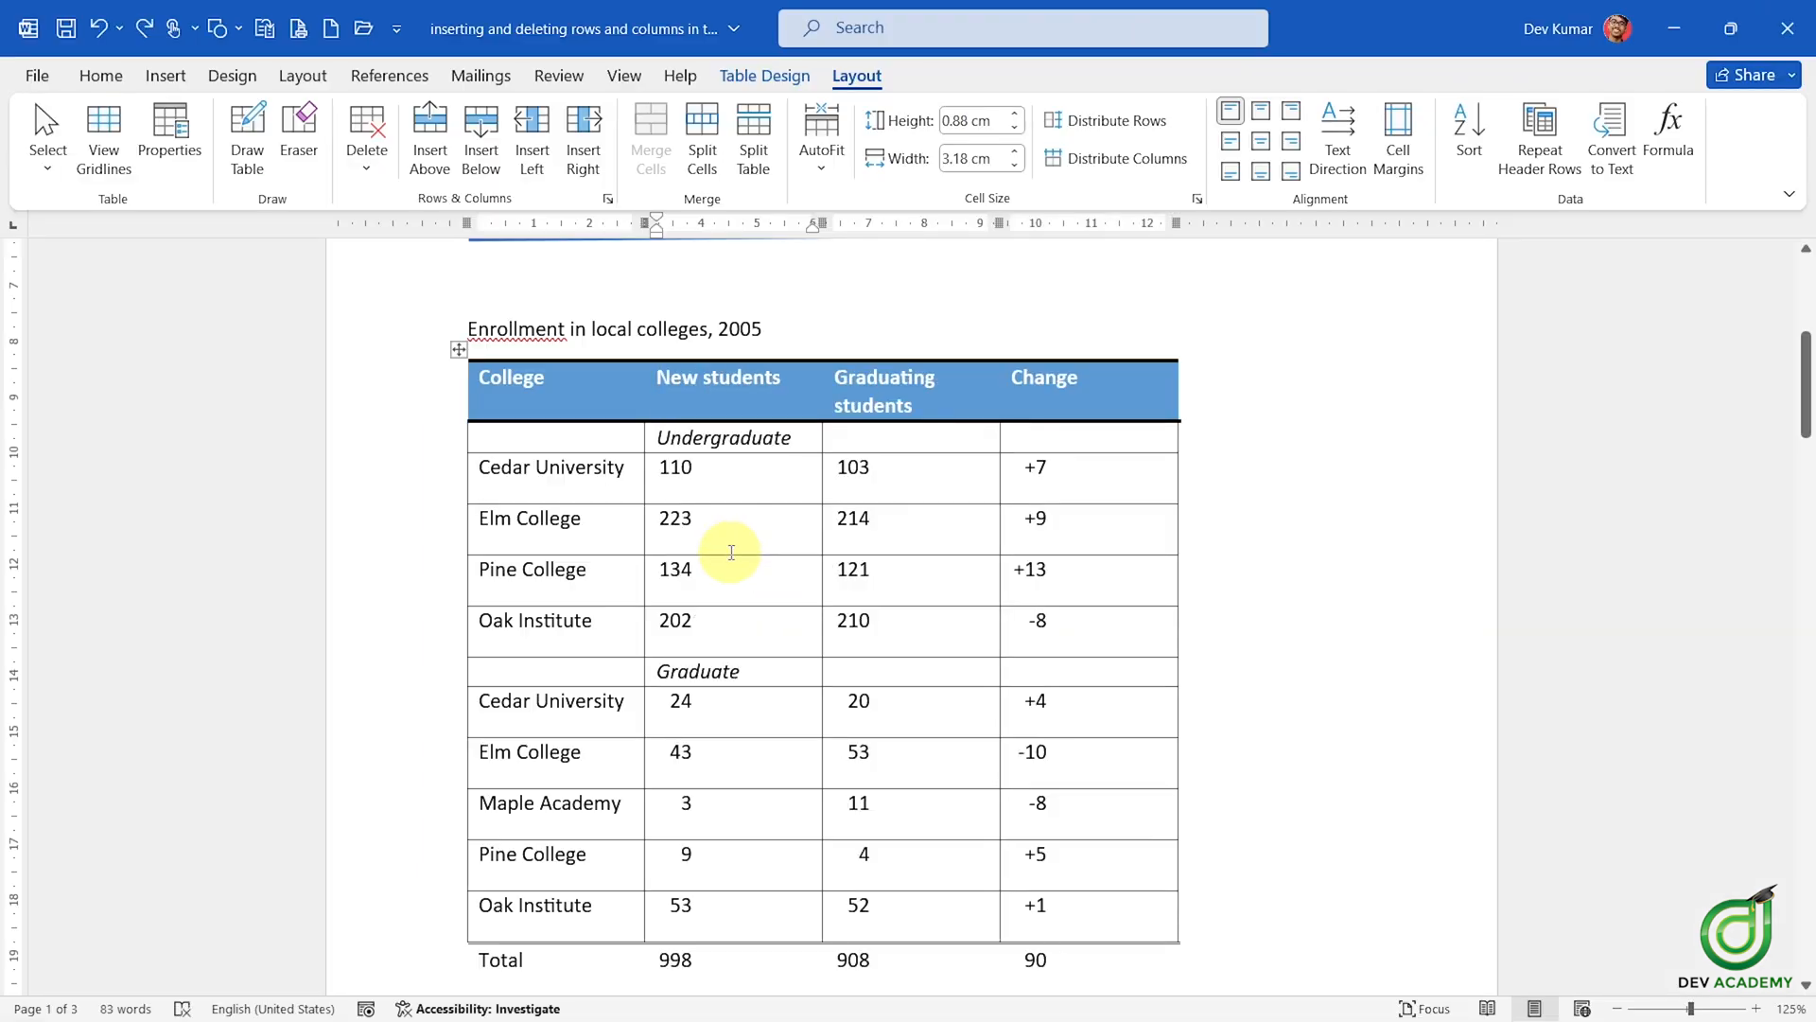
left_click(92, 90)
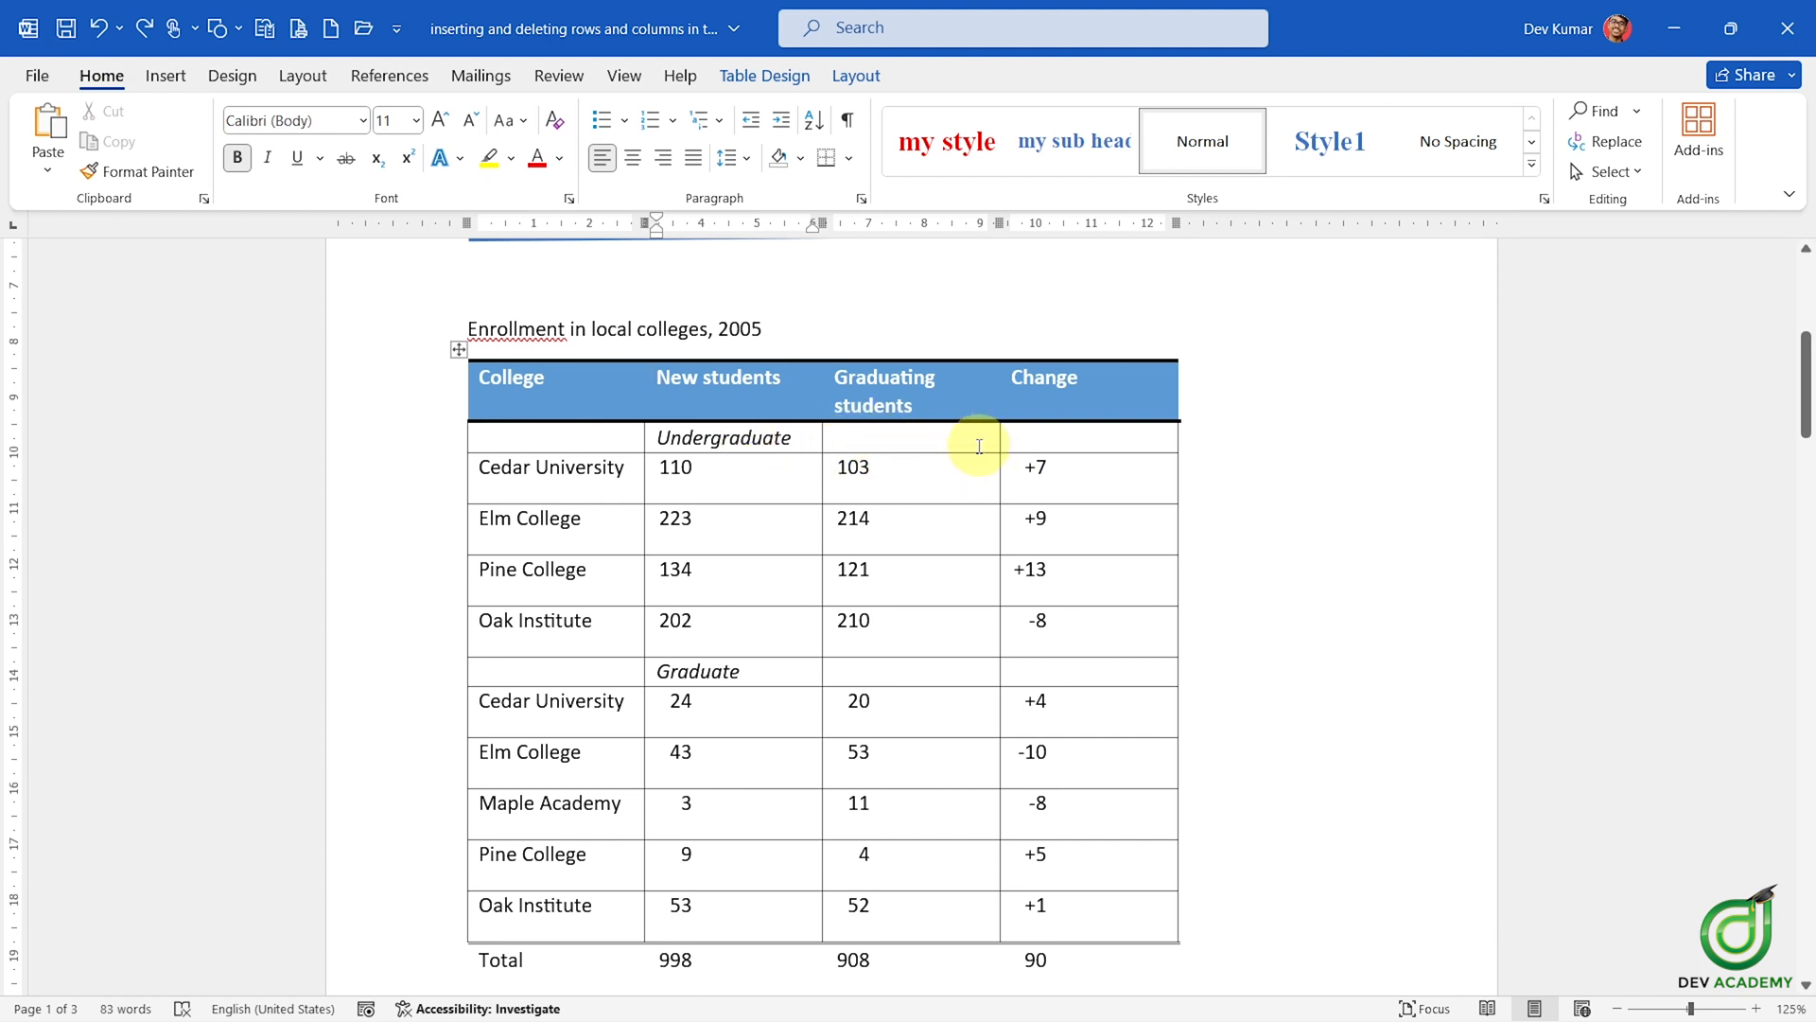
left_click(856, 76)
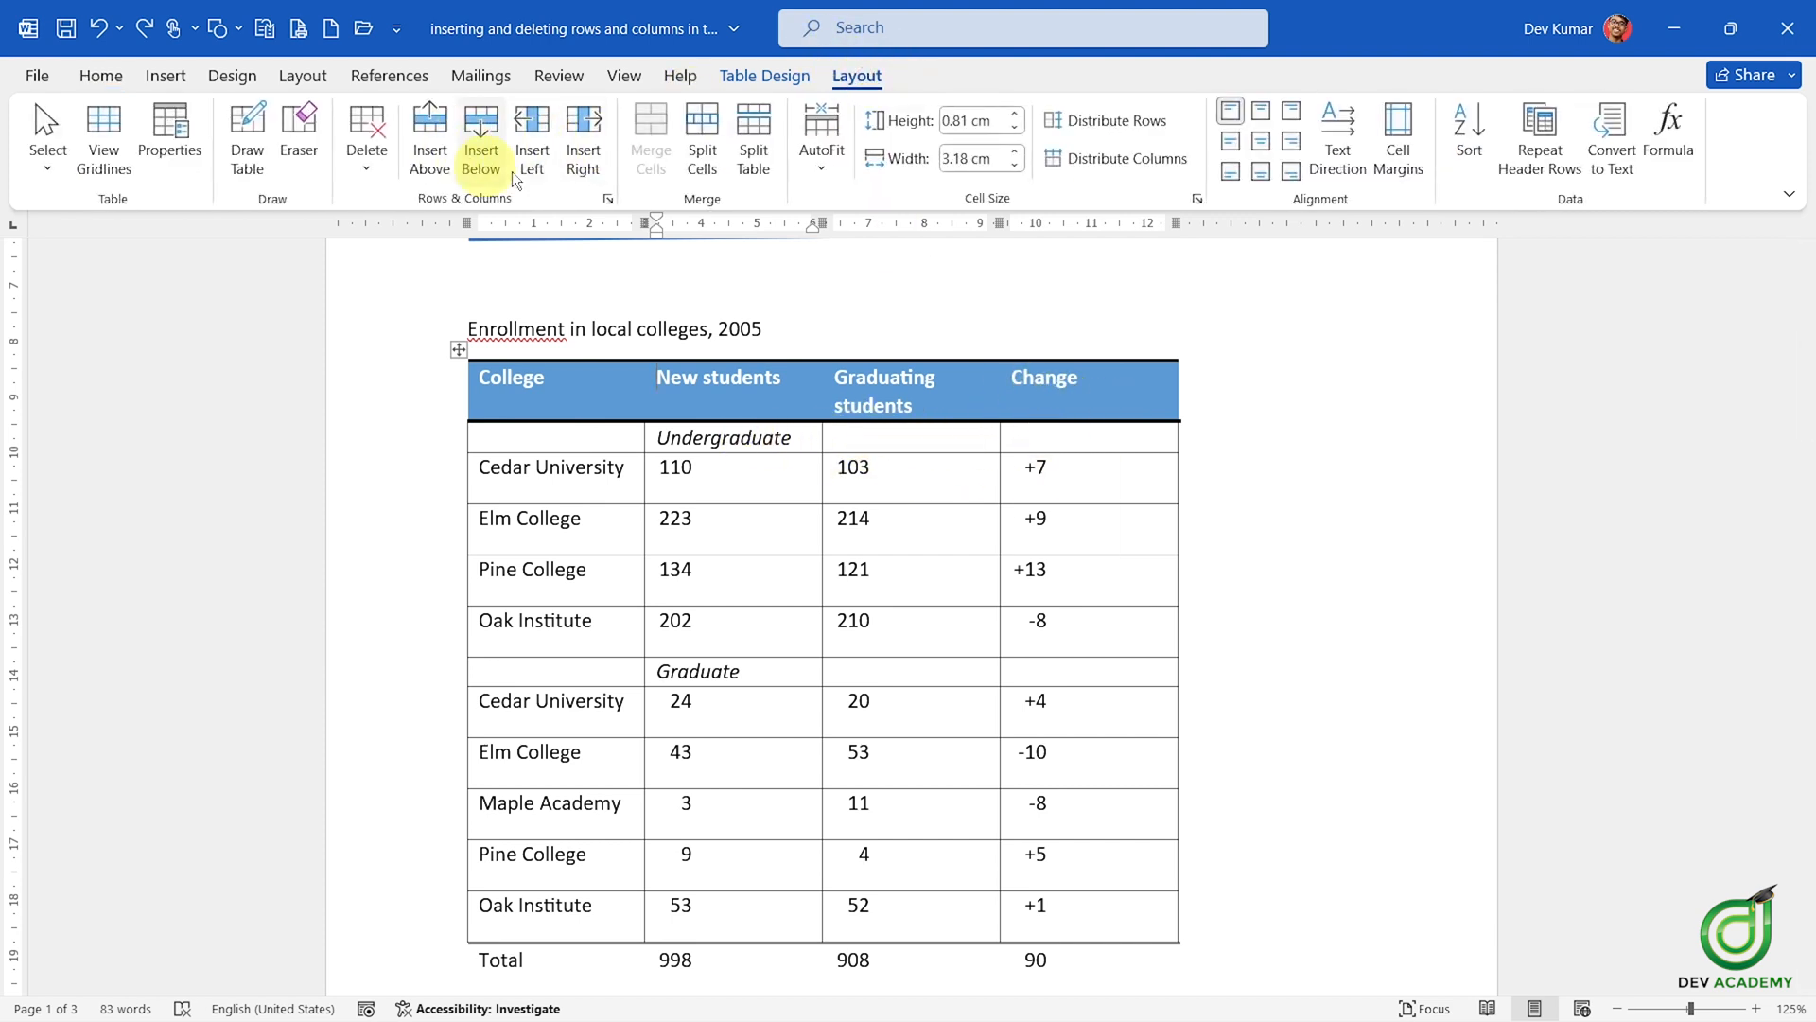
left_click(101, 75)
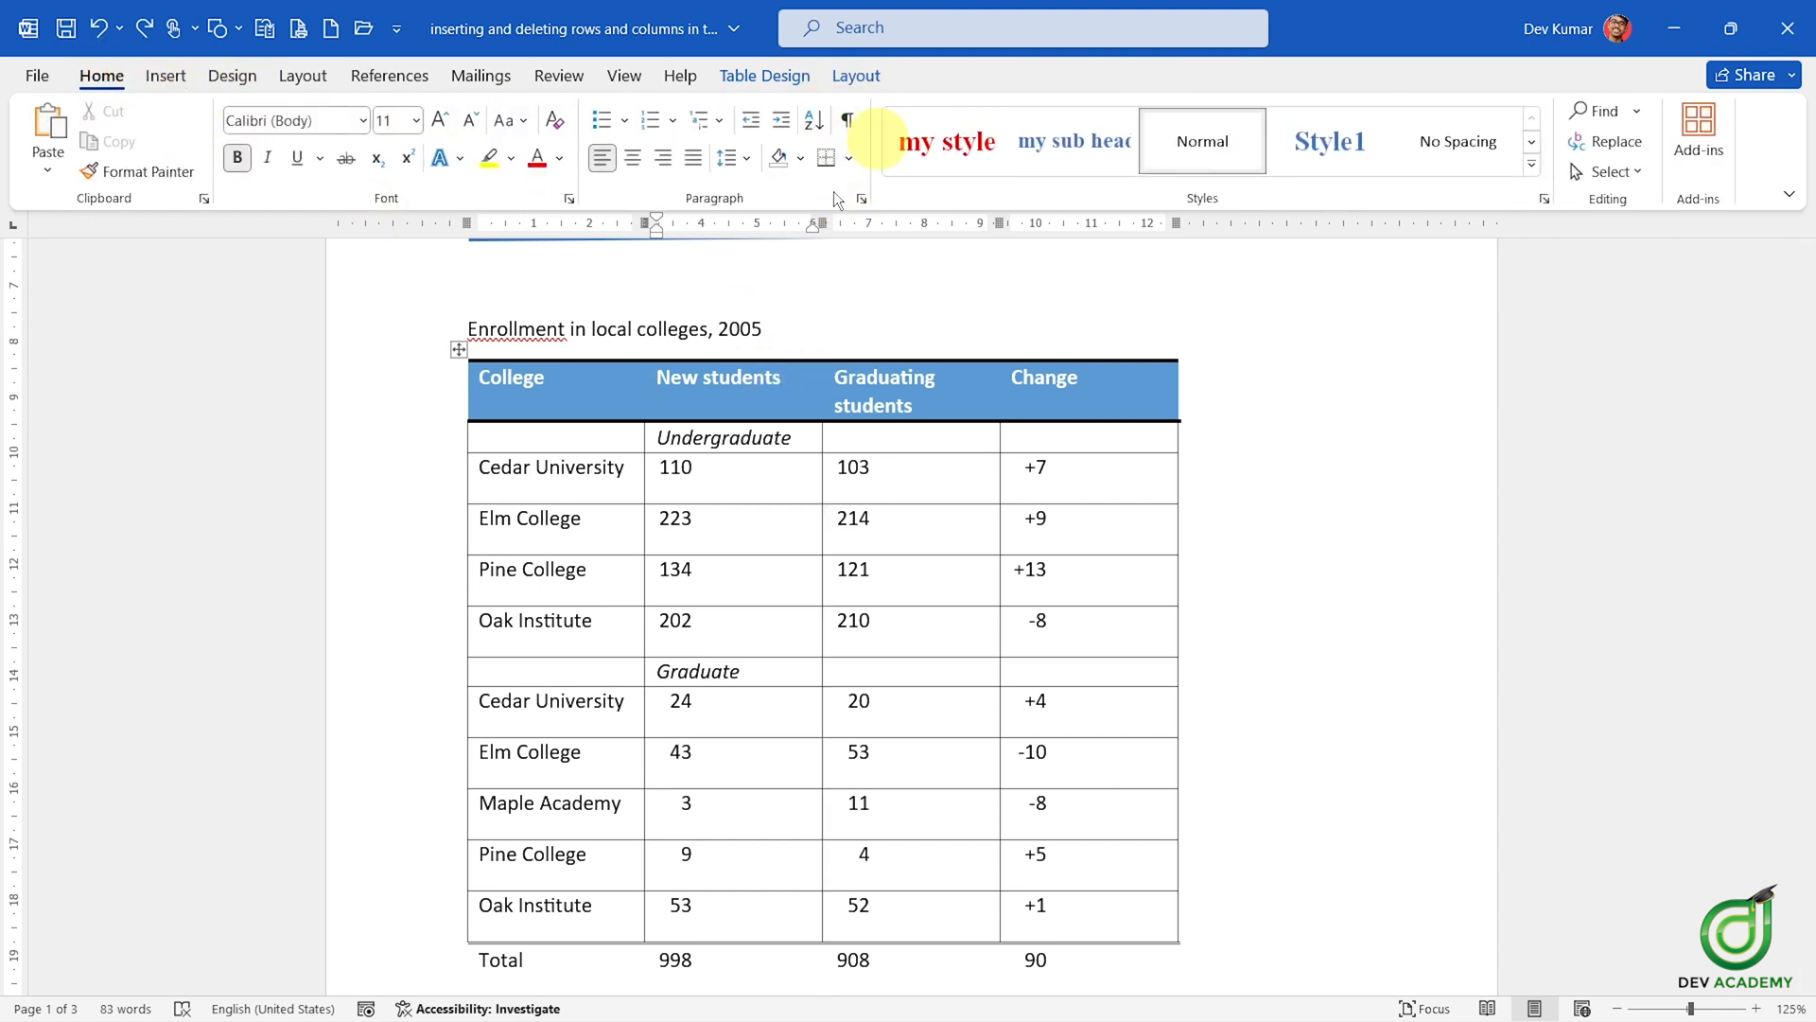
left_click(856, 76)
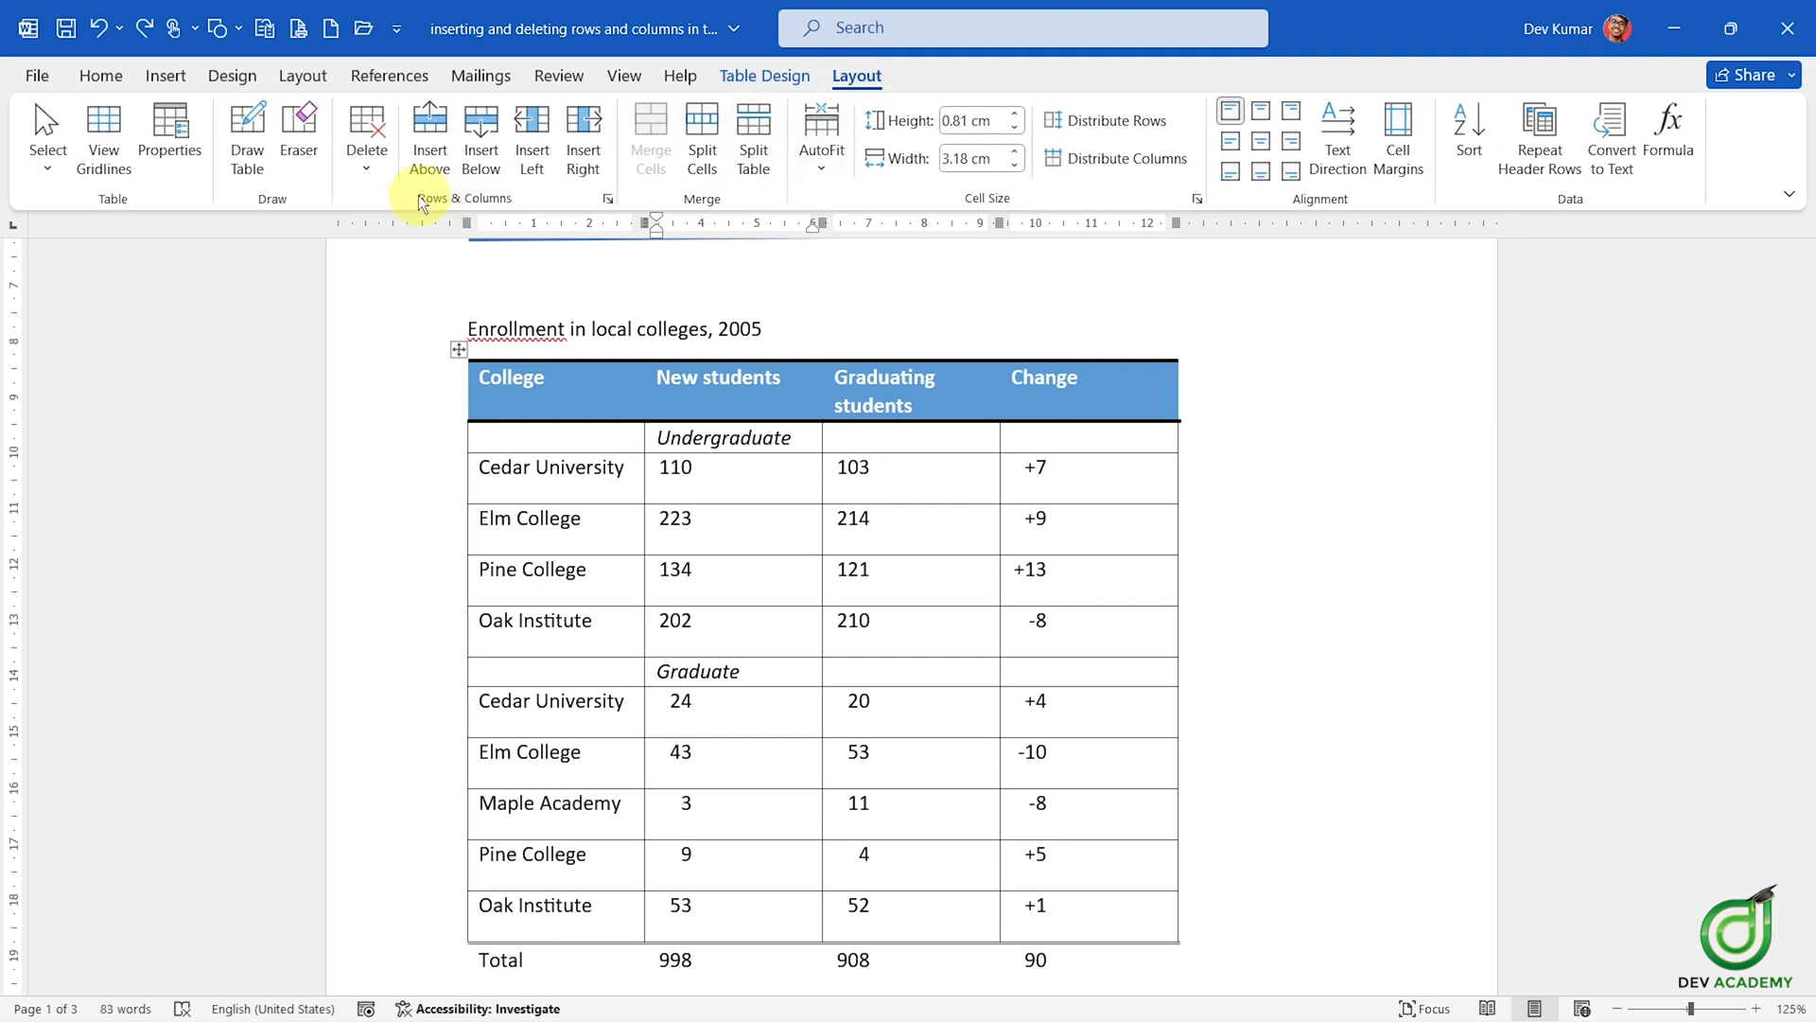
left_click(104, 75)
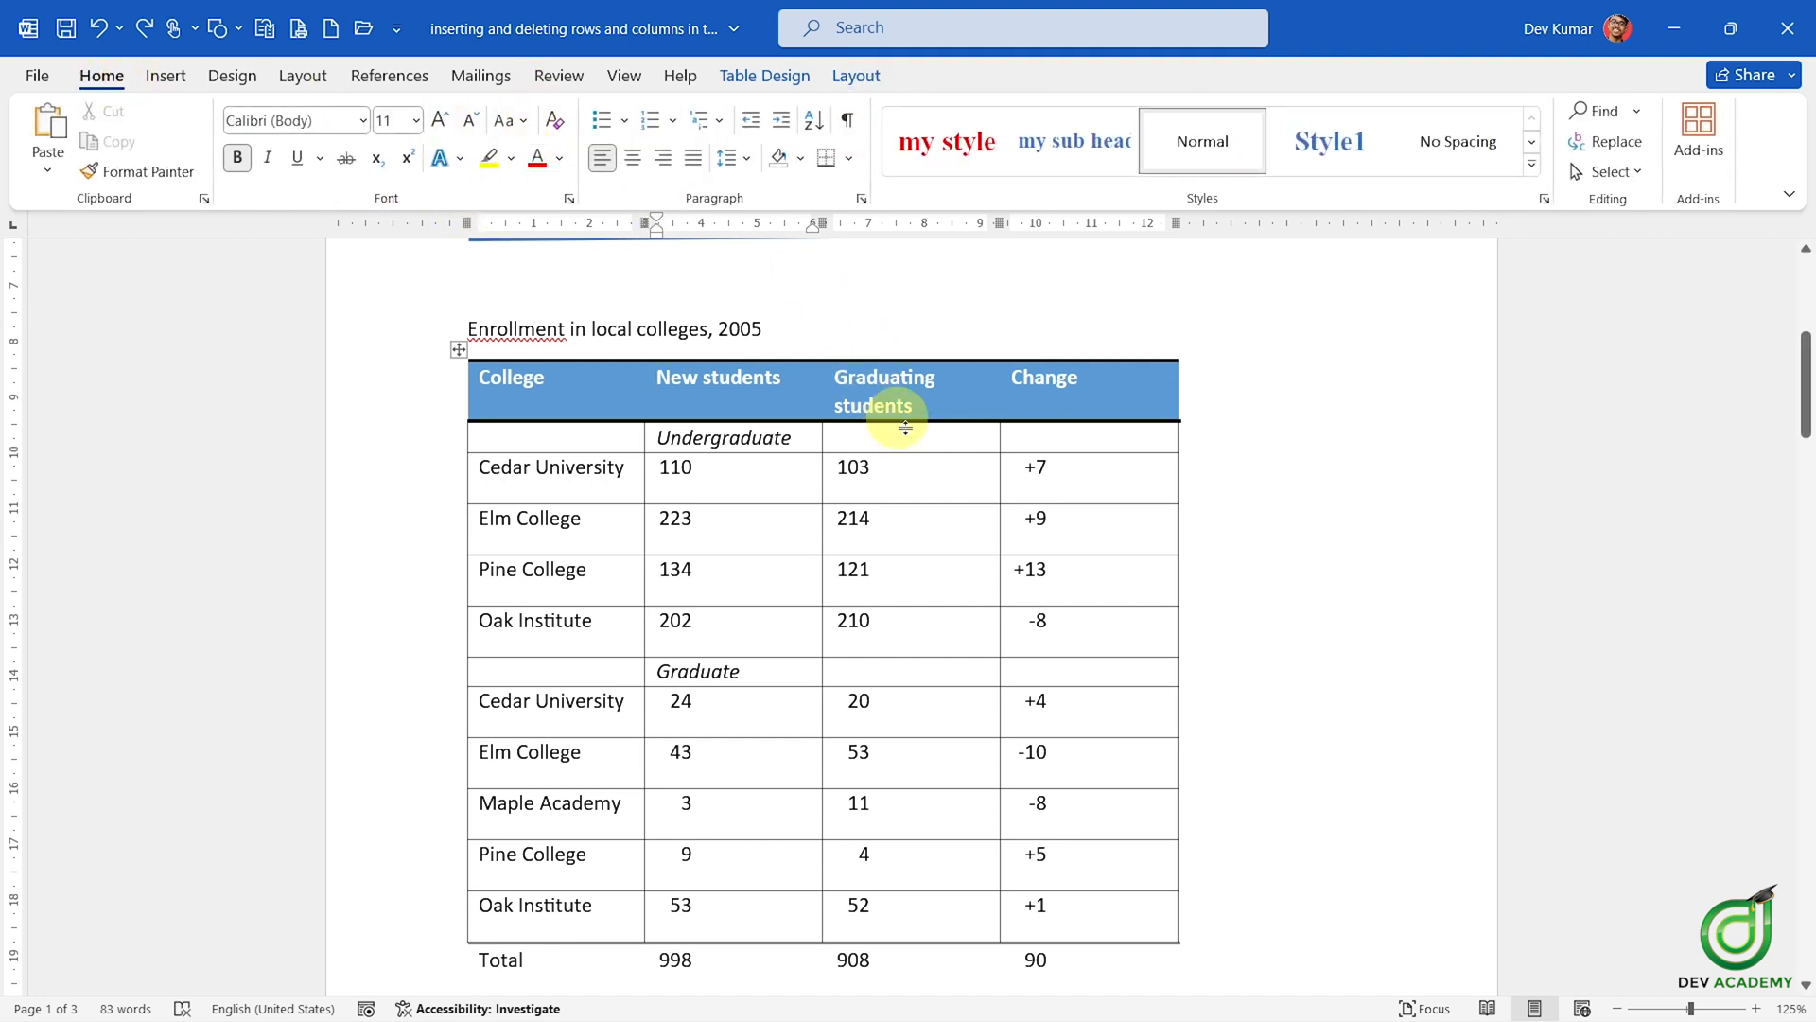
left_click(617, 527)
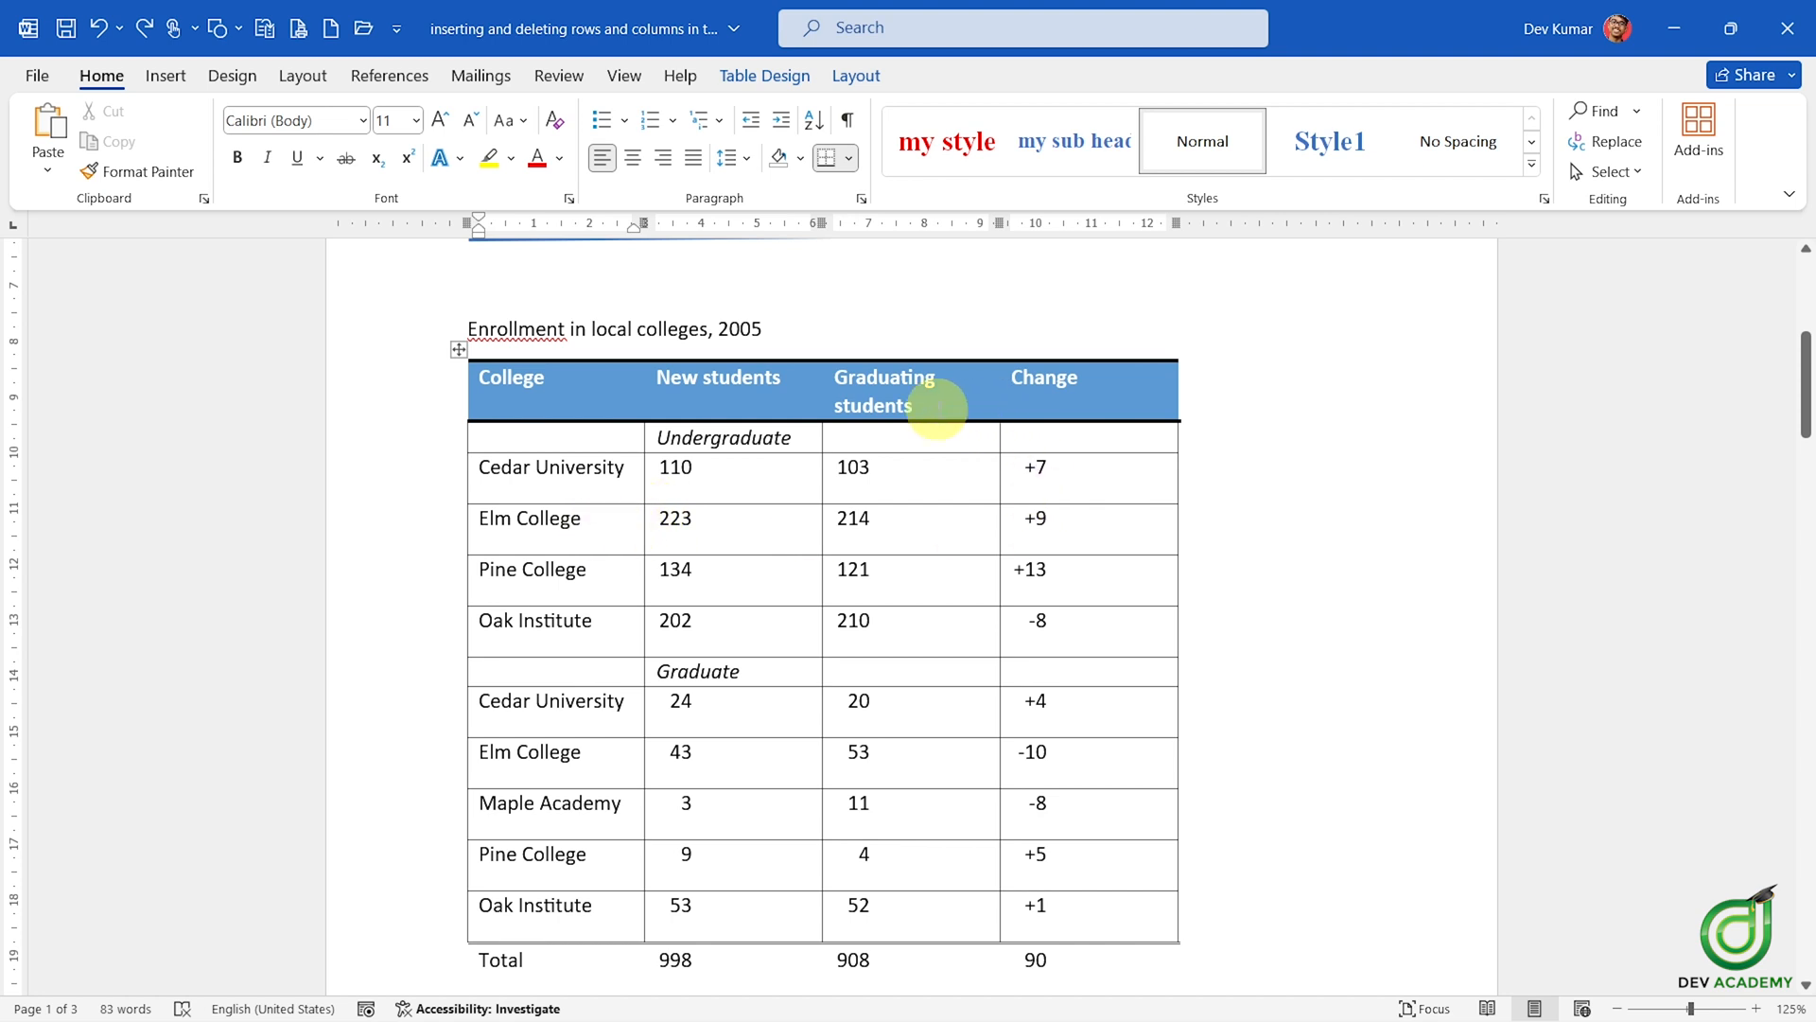
- Delete the Graduating students column through the Delete Cells dialog, using the Delete entire column option
left_click(944, 408)
right_click(935, 405)
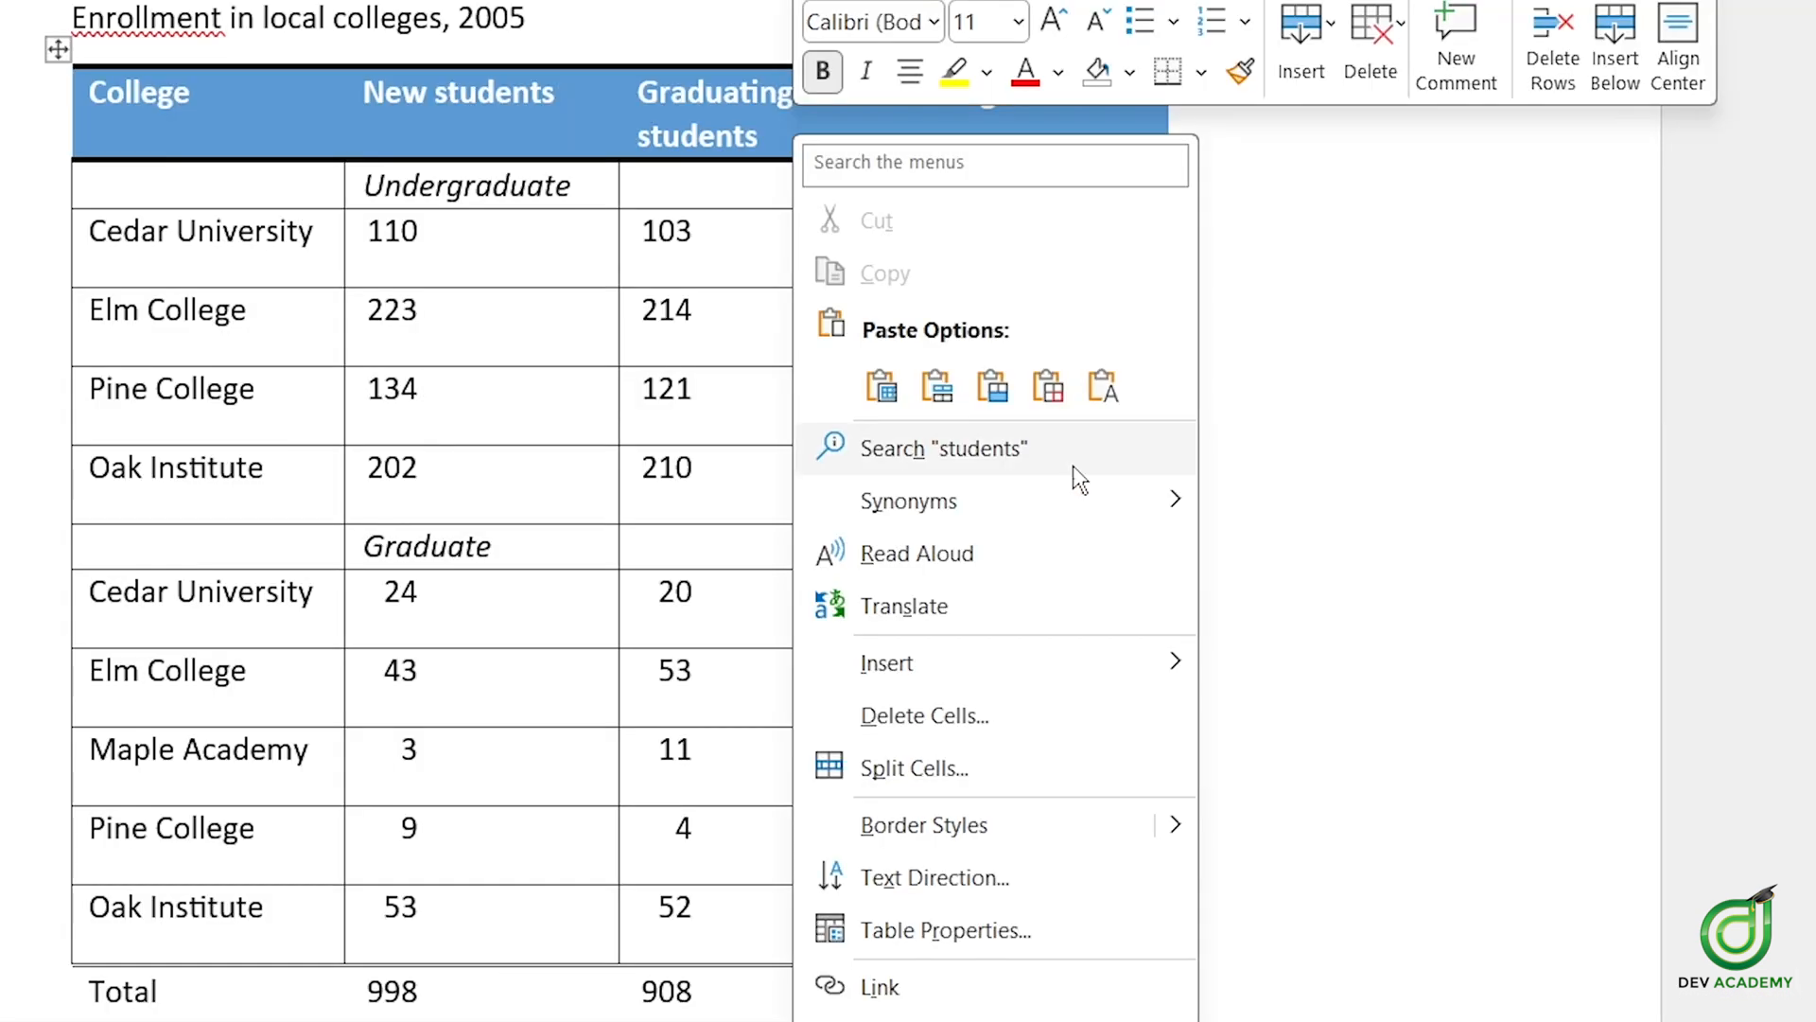
left_click(1013, 715)
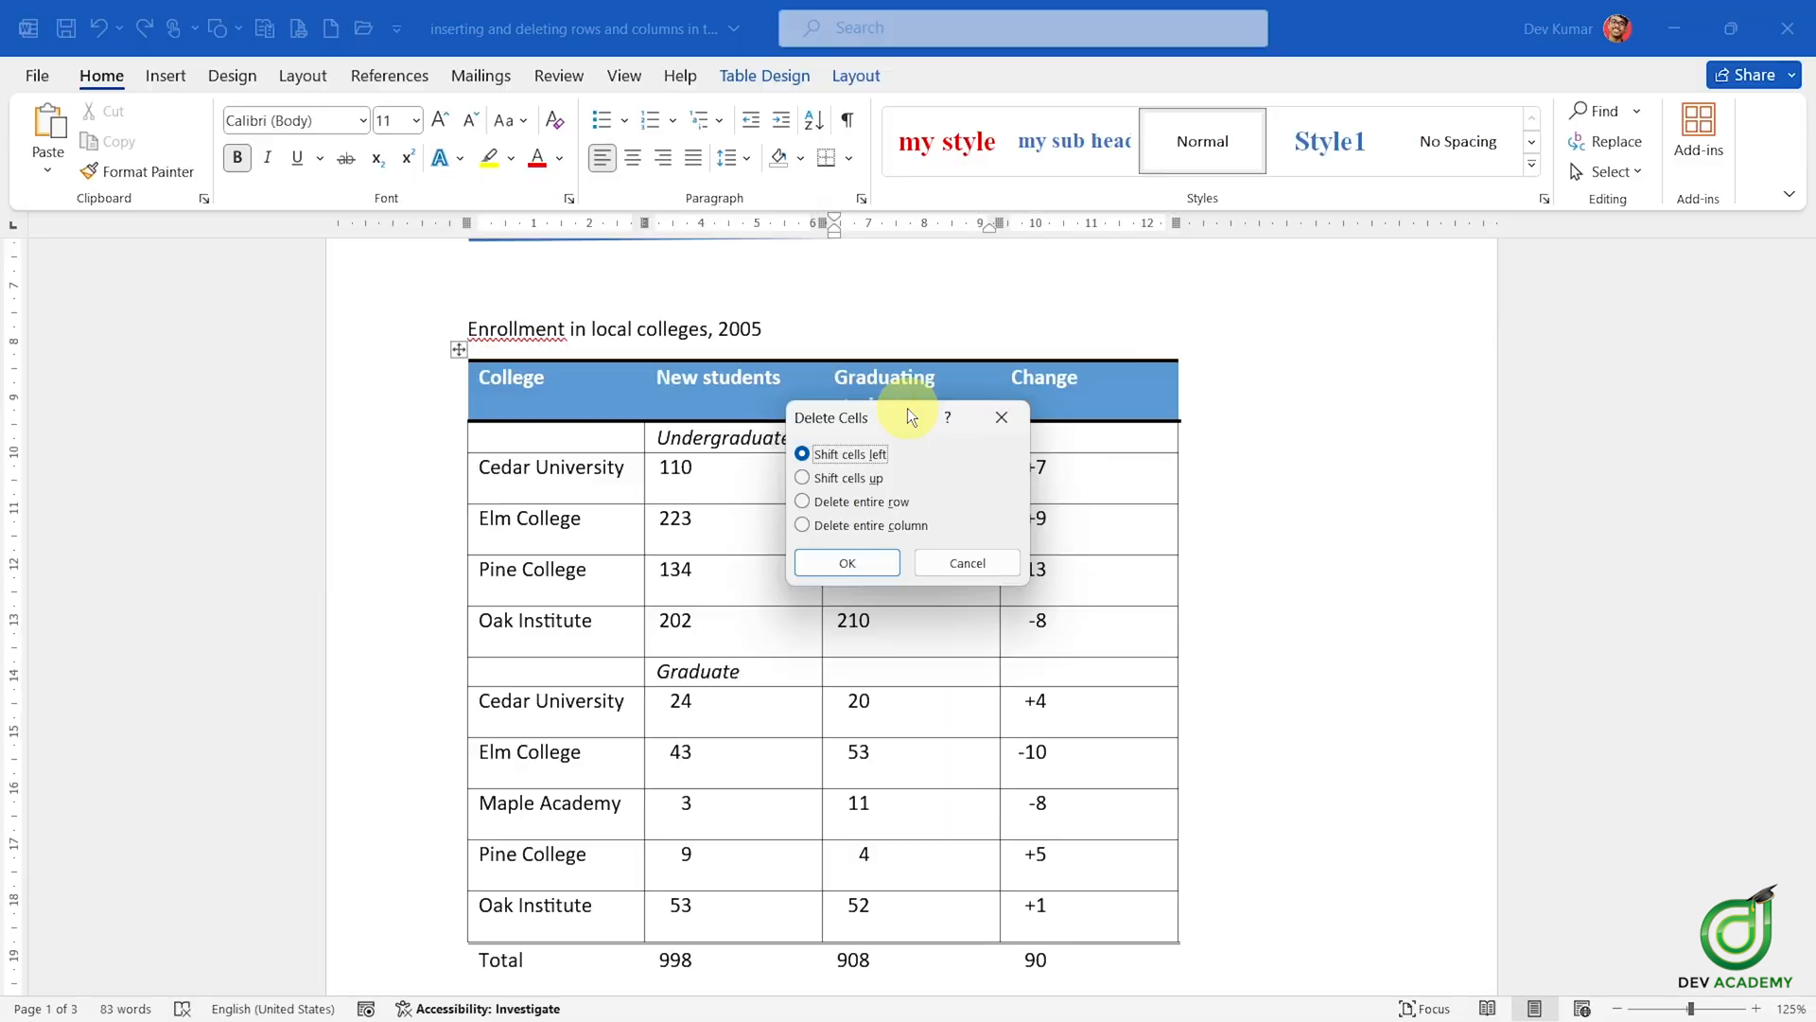
left_click_drag(916, 409, 541, 285)
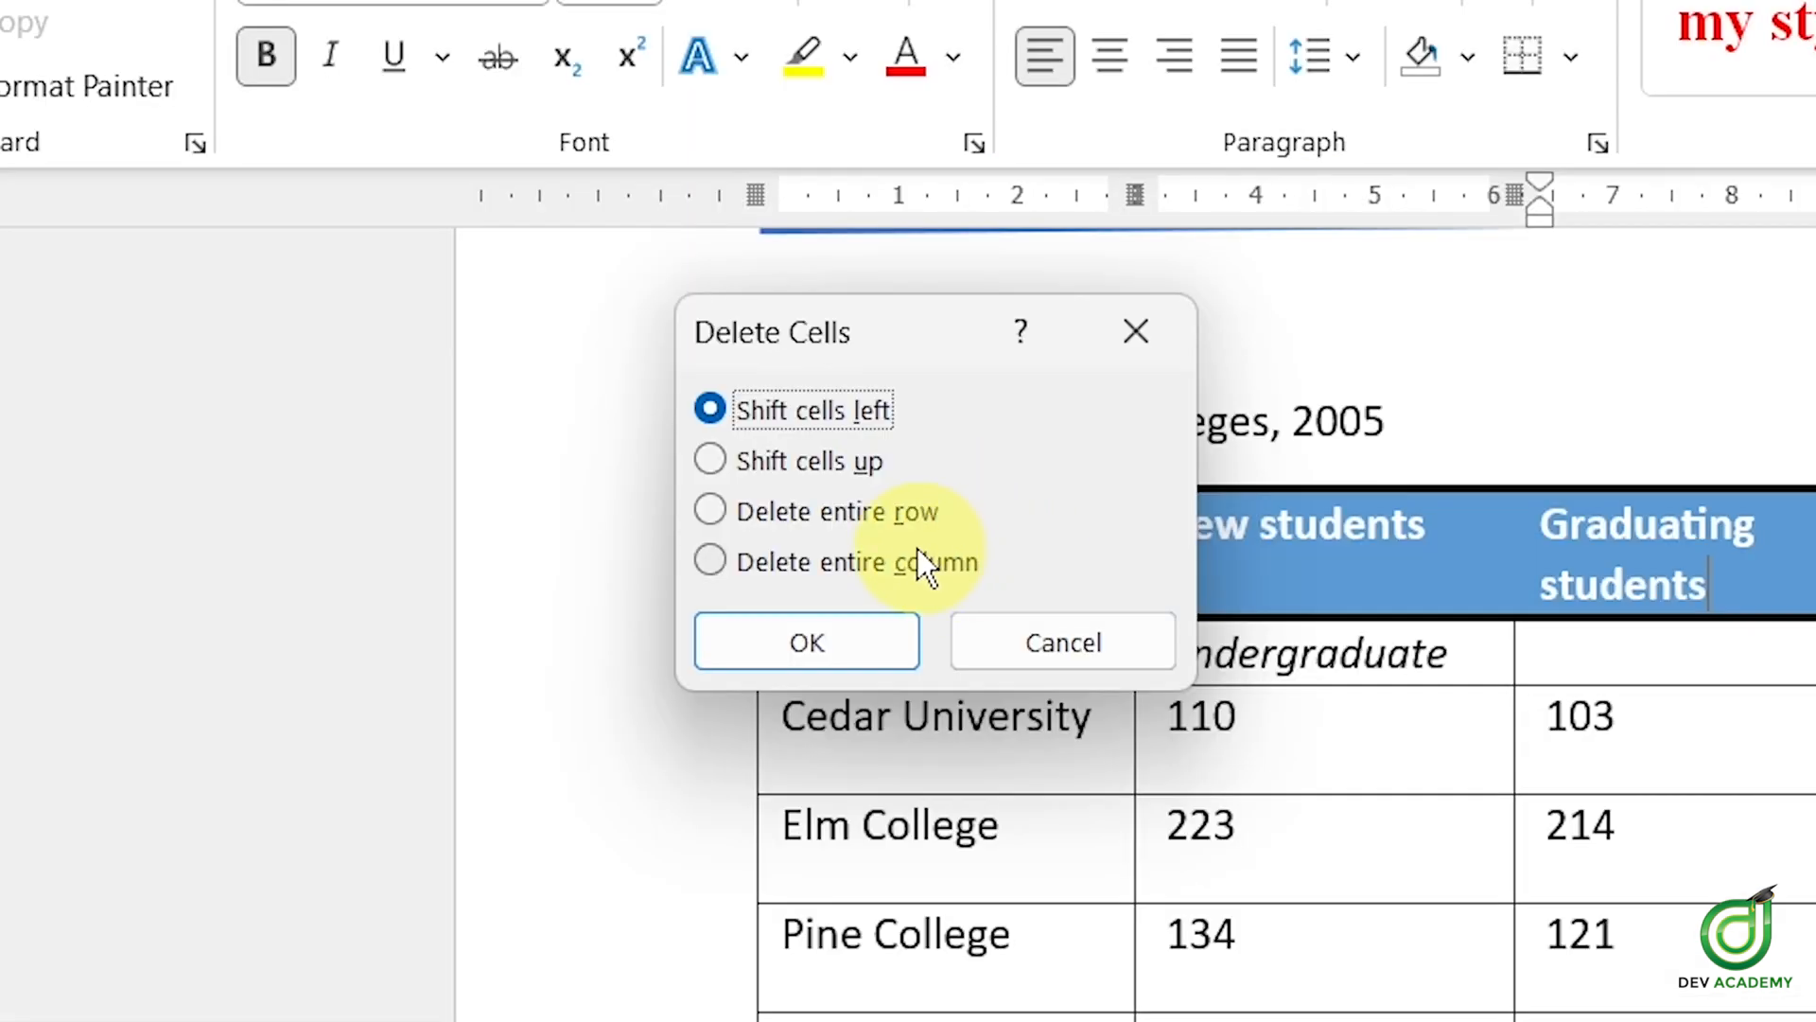
left_click(883, 560)
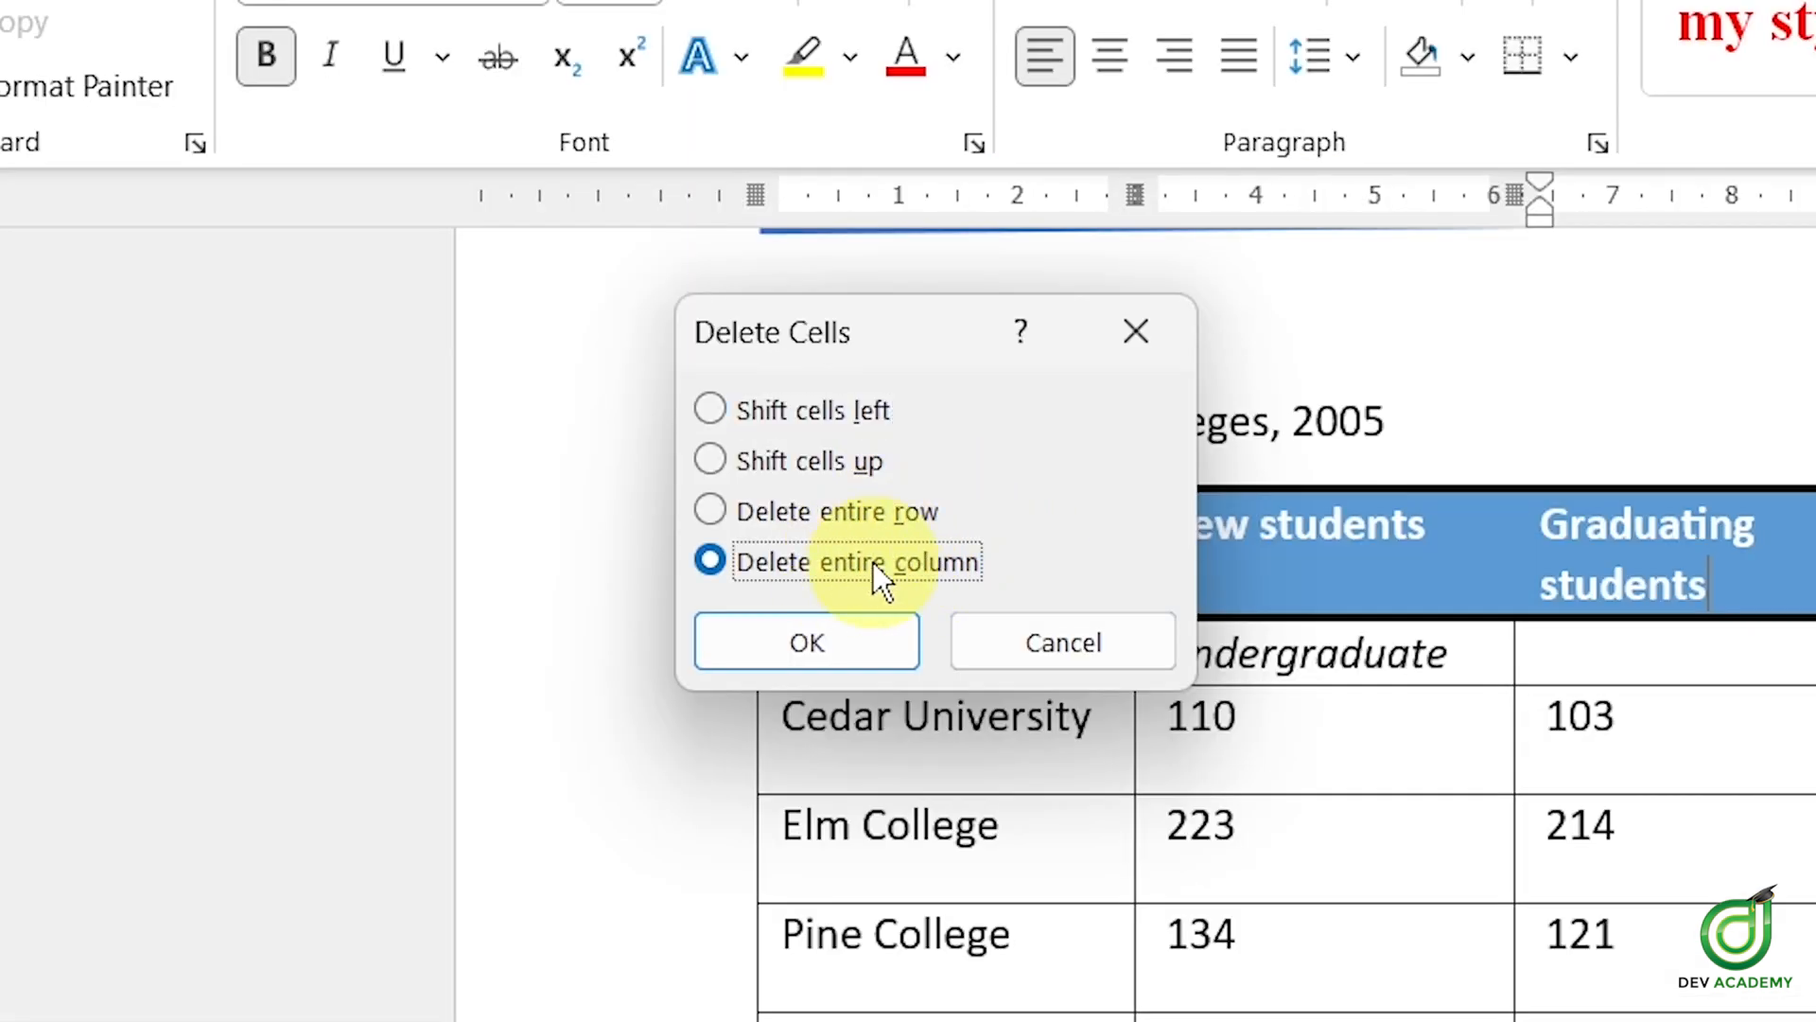
left_click(854, 639)
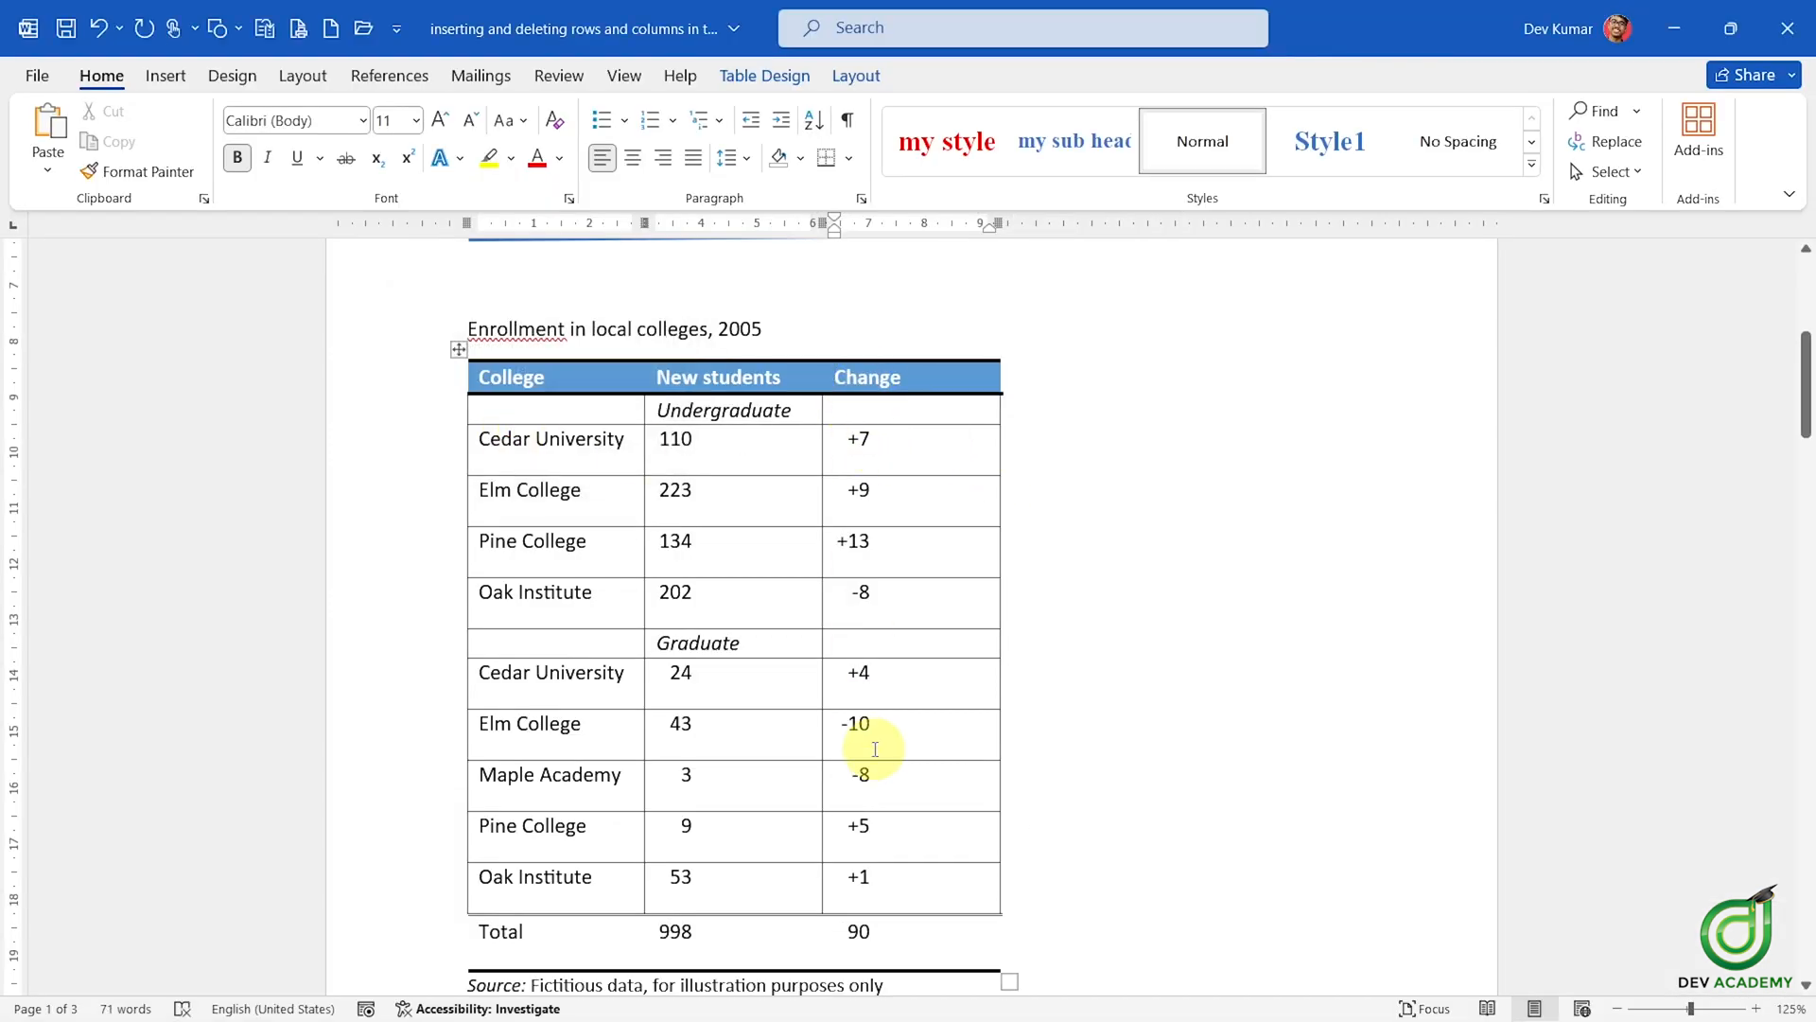
left_click(485, 602)
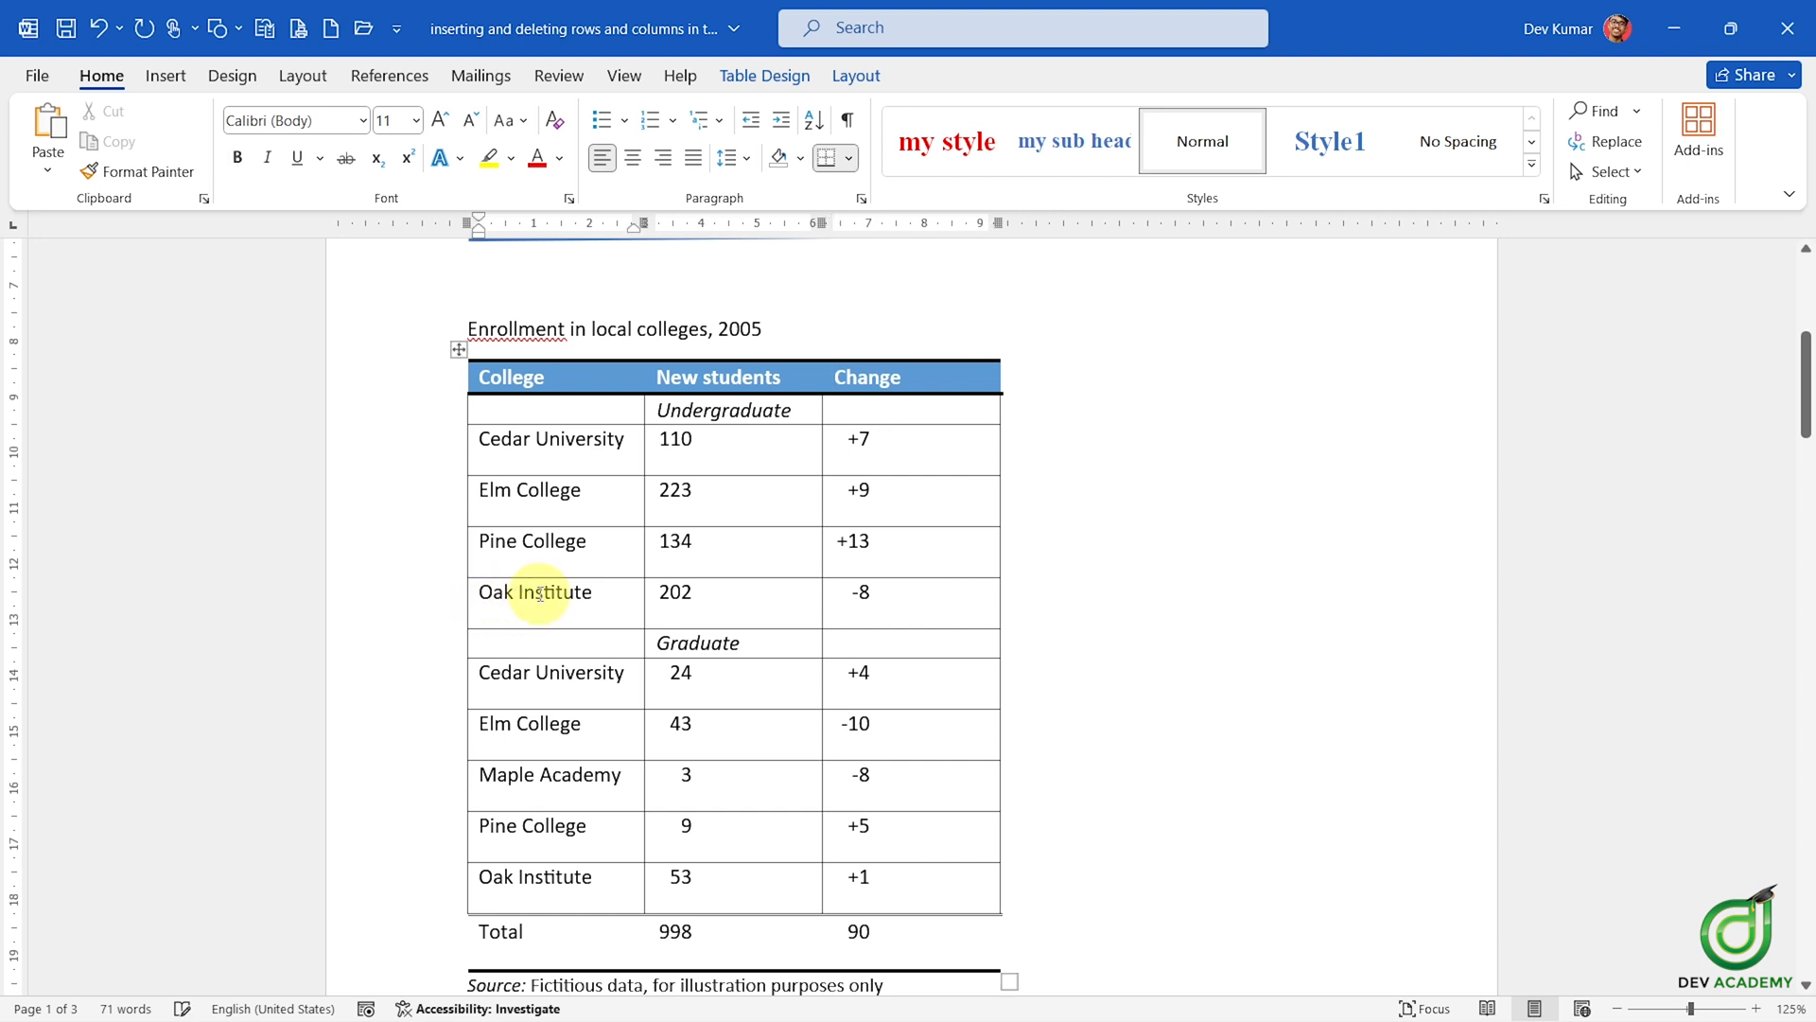
left_click(856, 76)
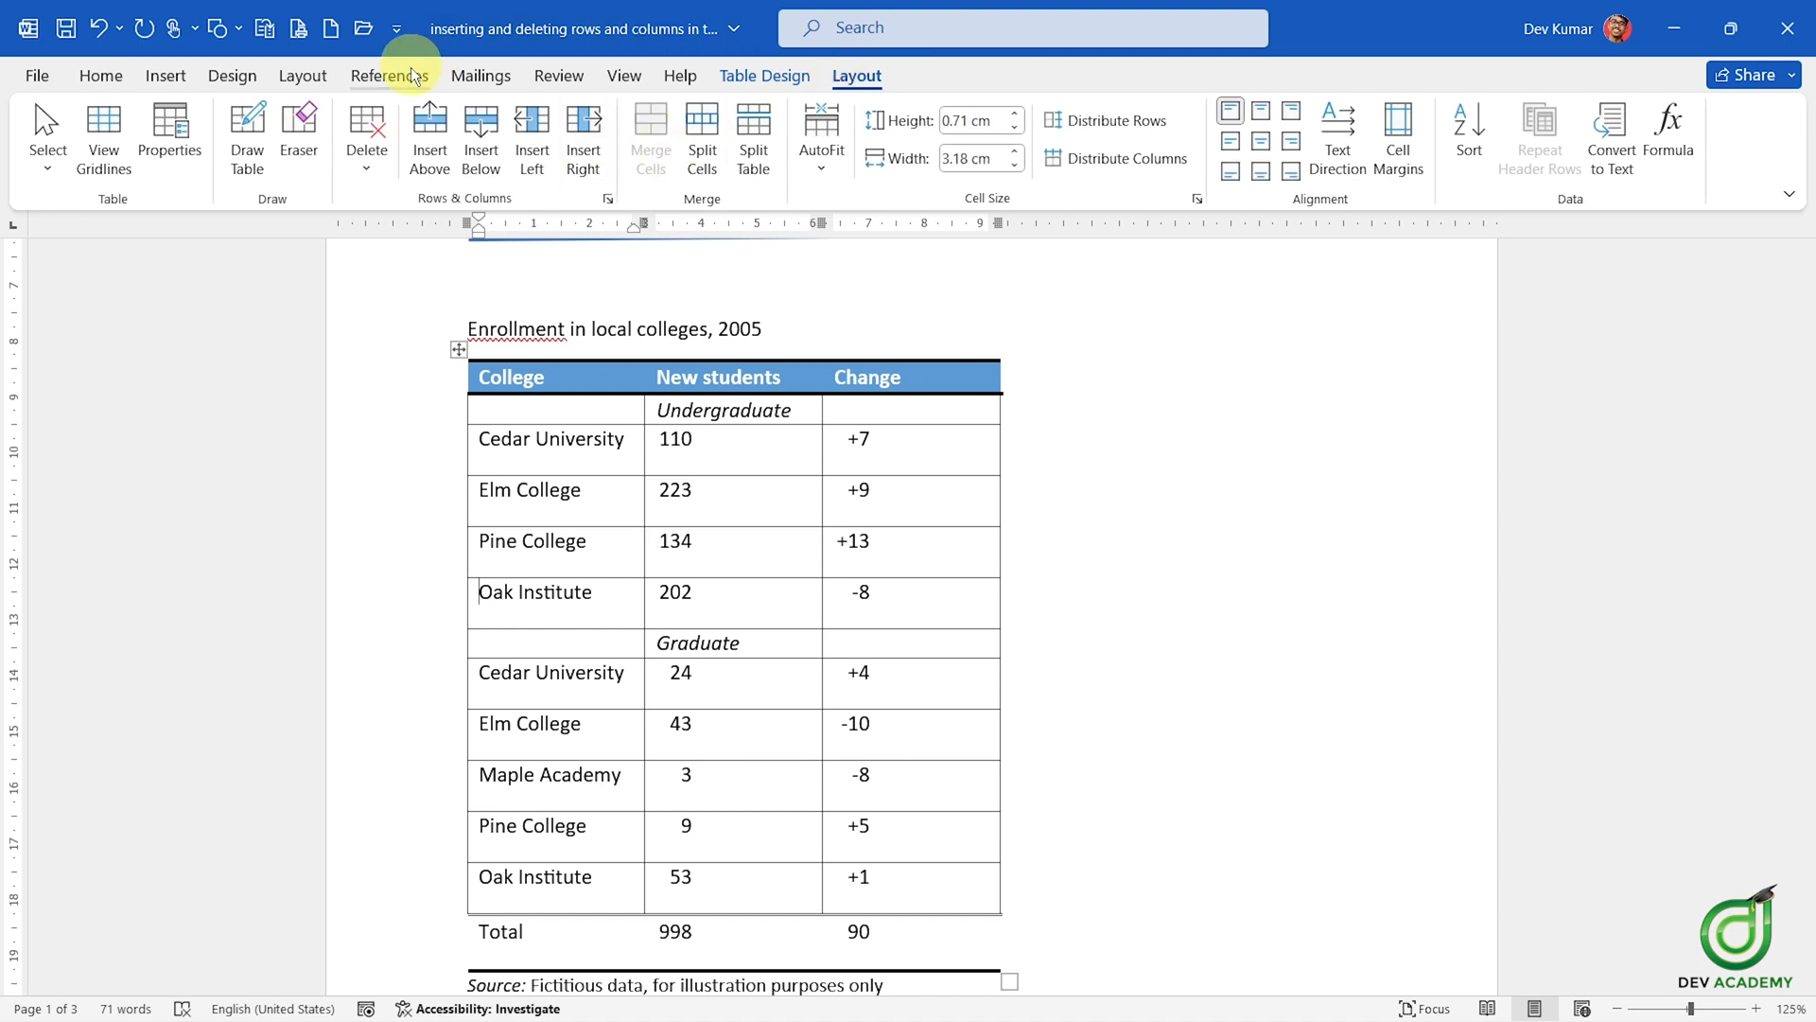
left_click(366, 175)
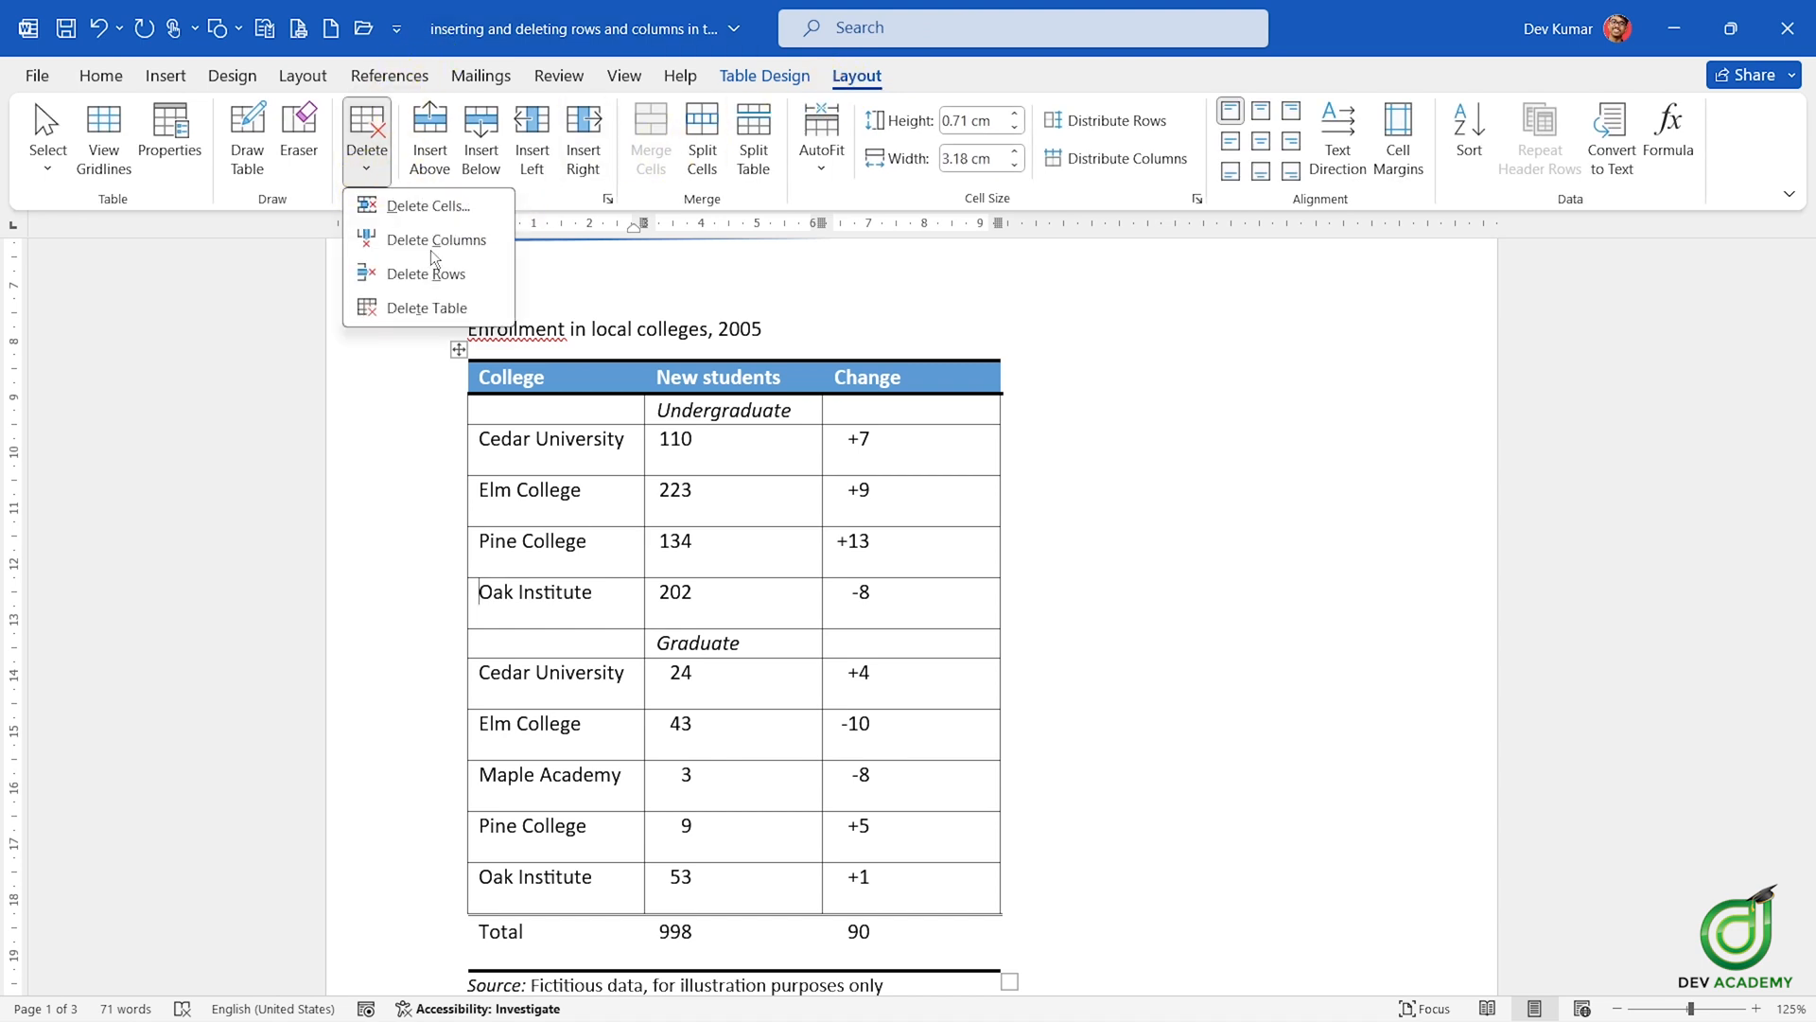
left_click(118, 80)
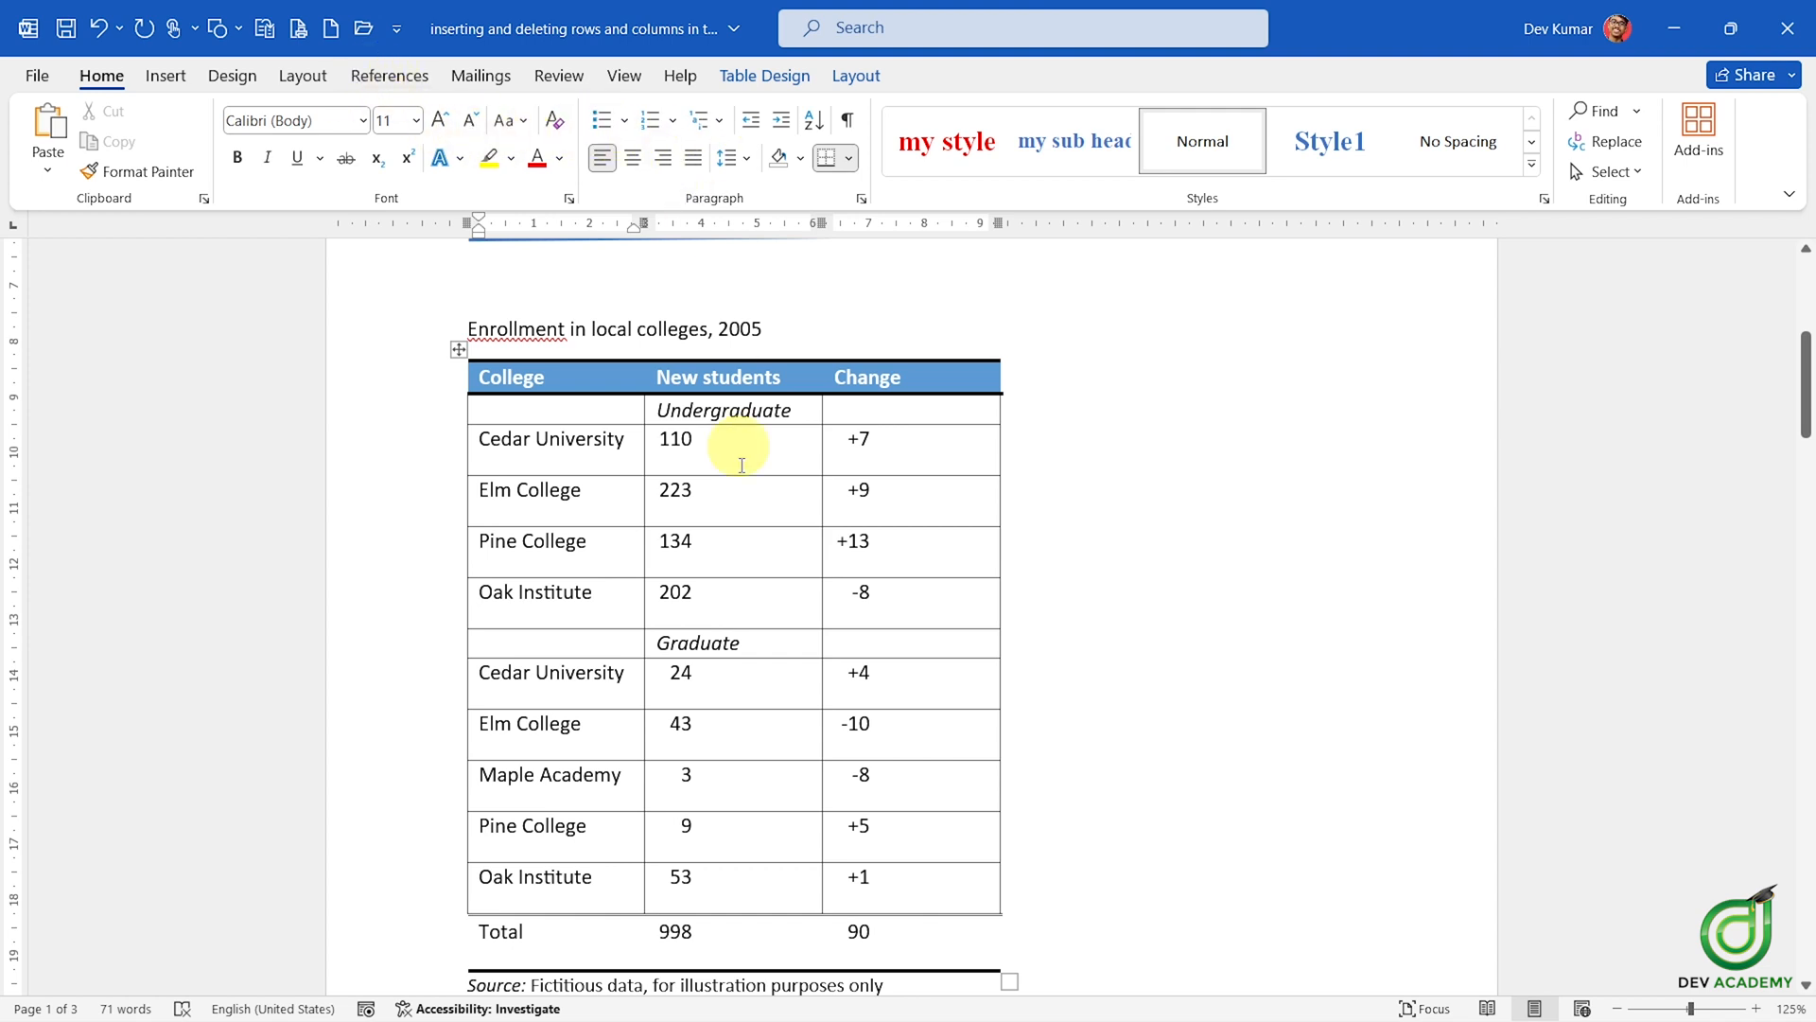
- Delete the undergraduate Oak Institute row through the Delete Cells dialog, using the Delete entire row option
right_click(603, 593)
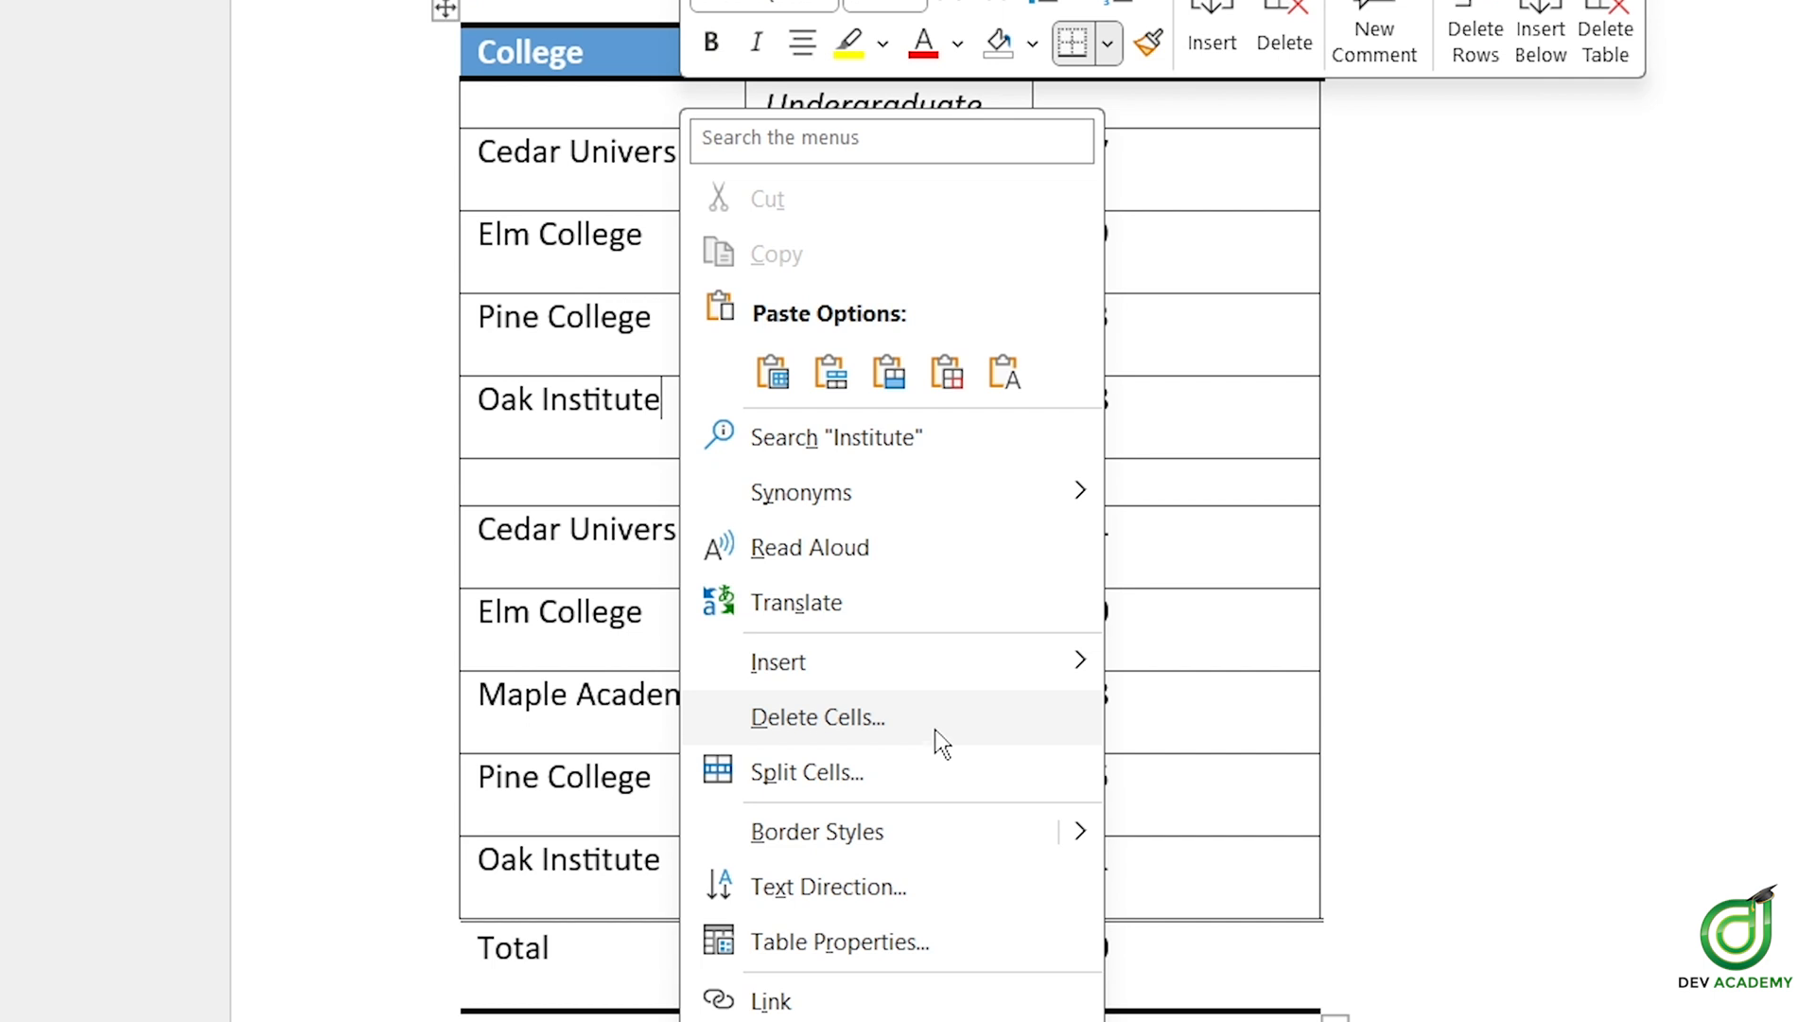
left_click(946, 742)
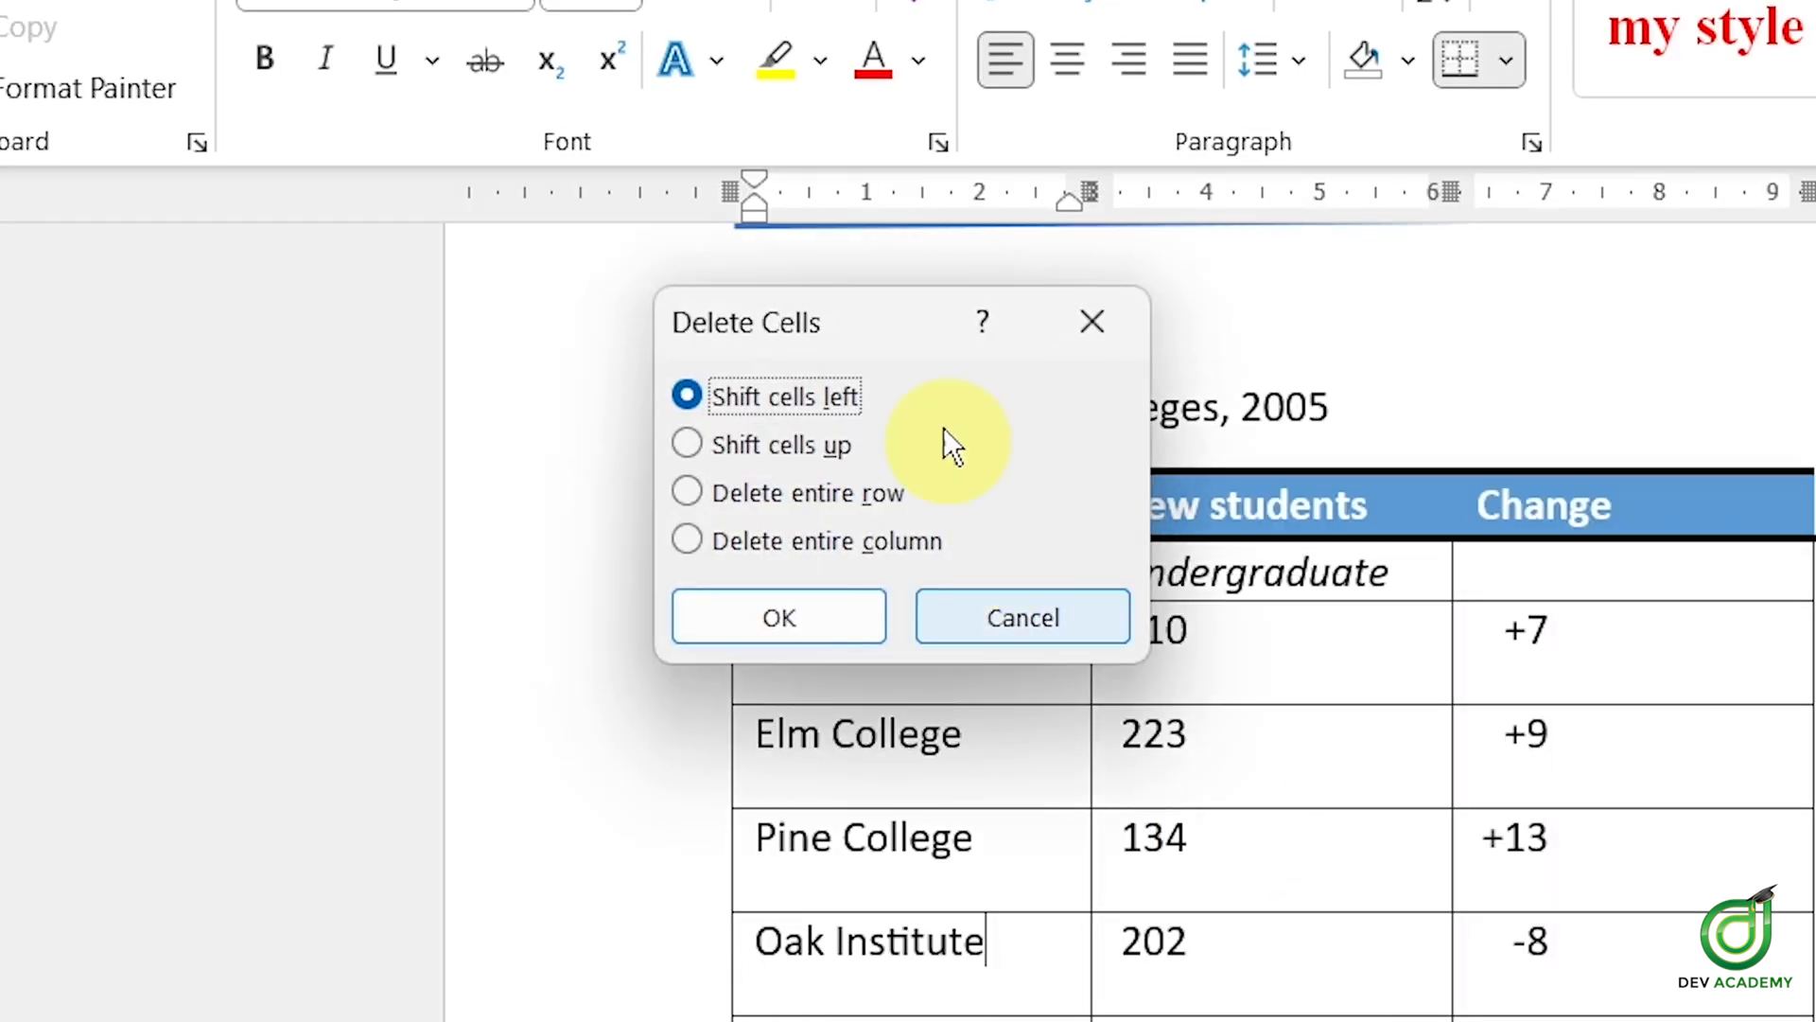
left_click(783, 500)
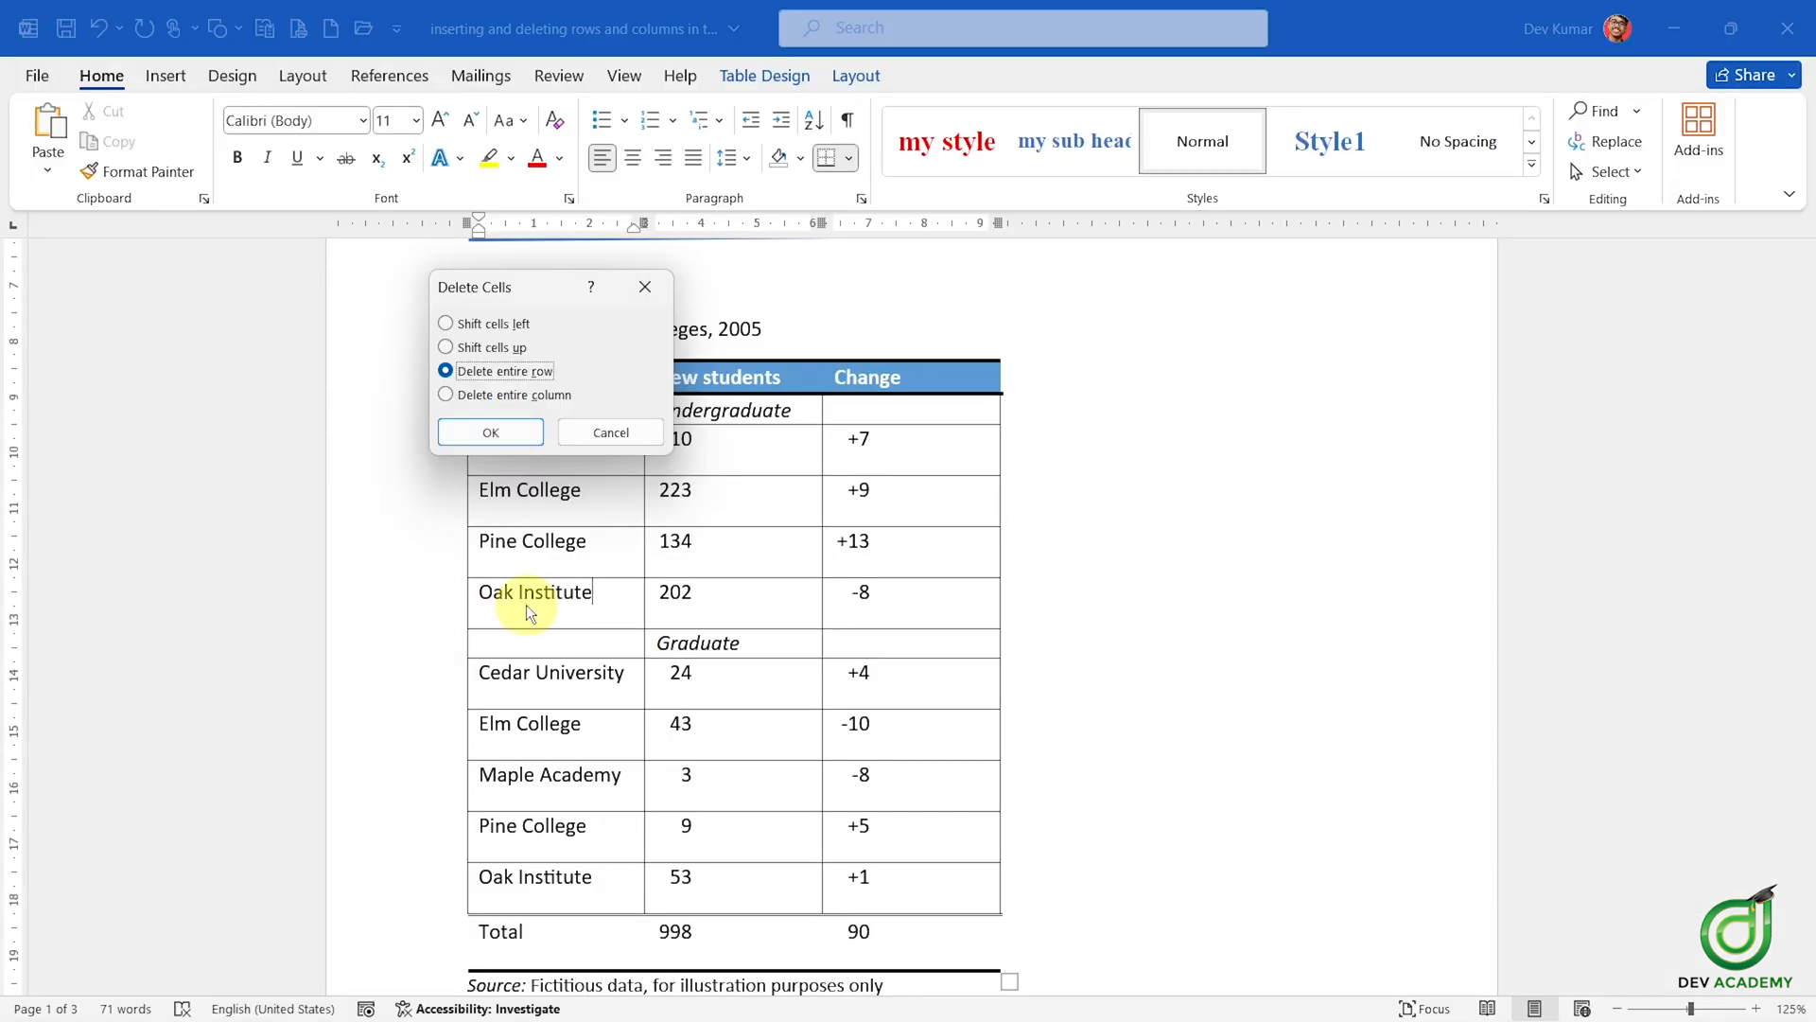
left_click(501, 437)
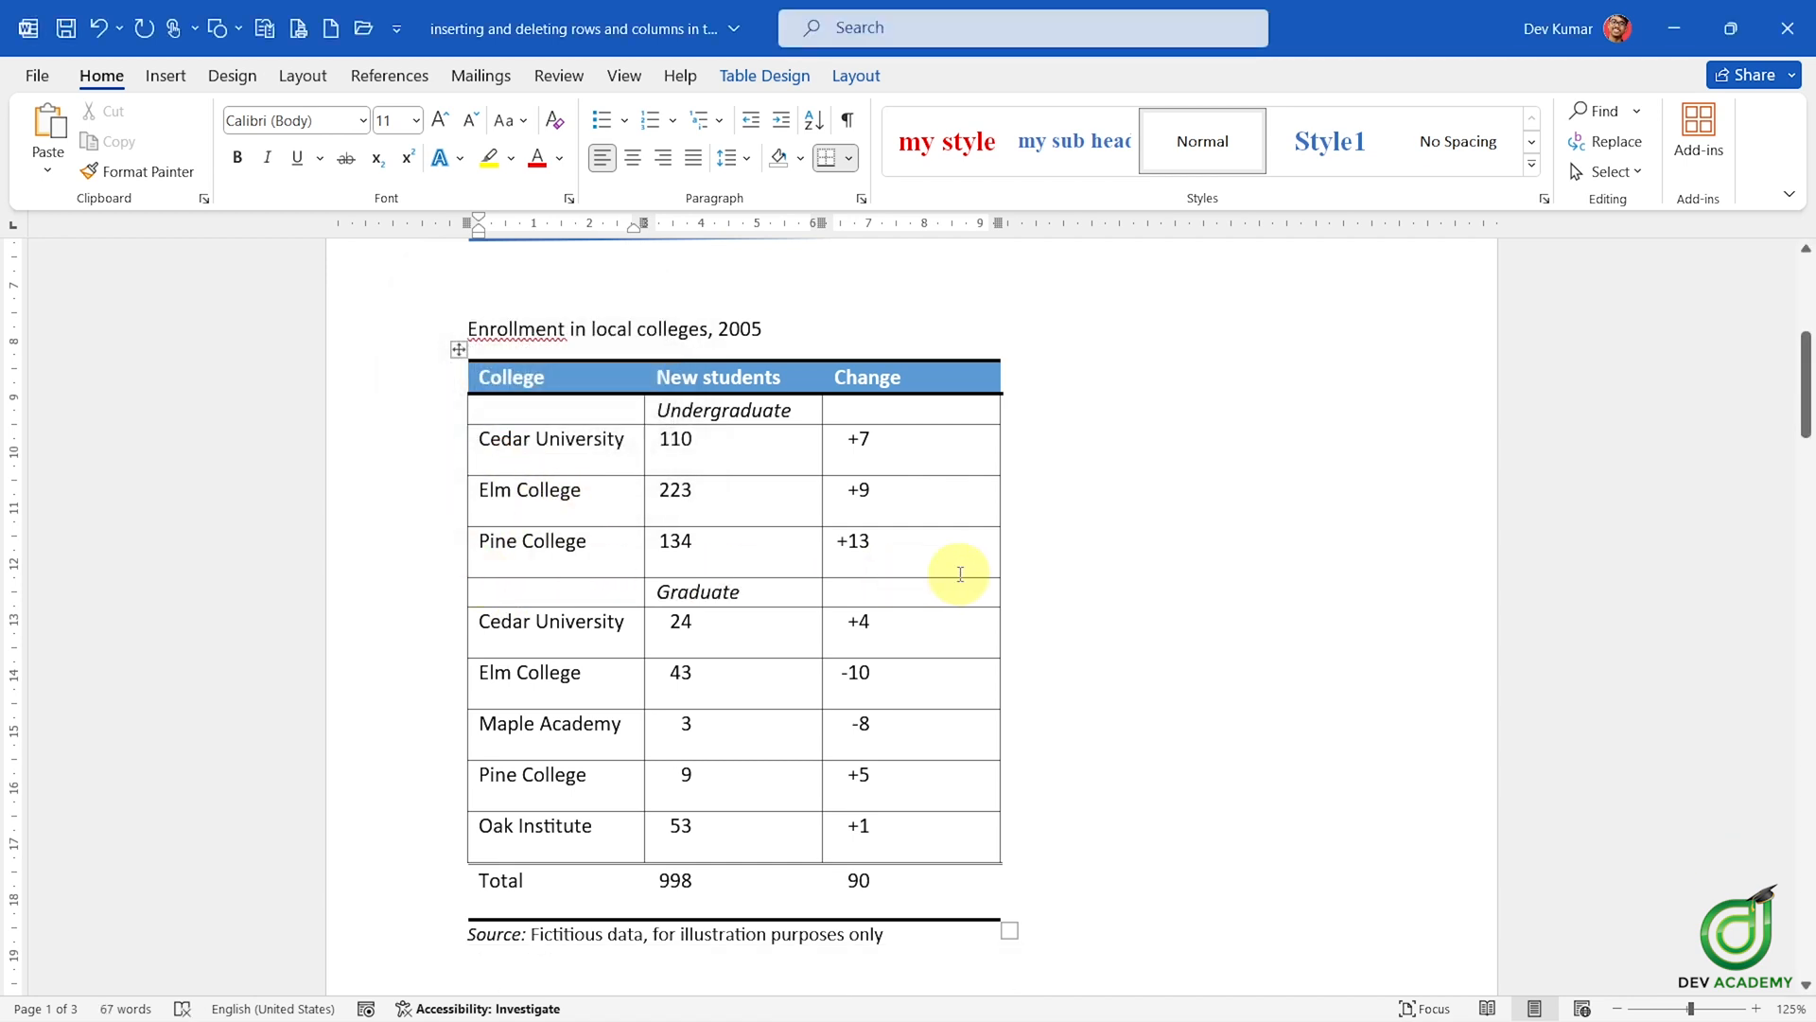
left_click(607, 541)
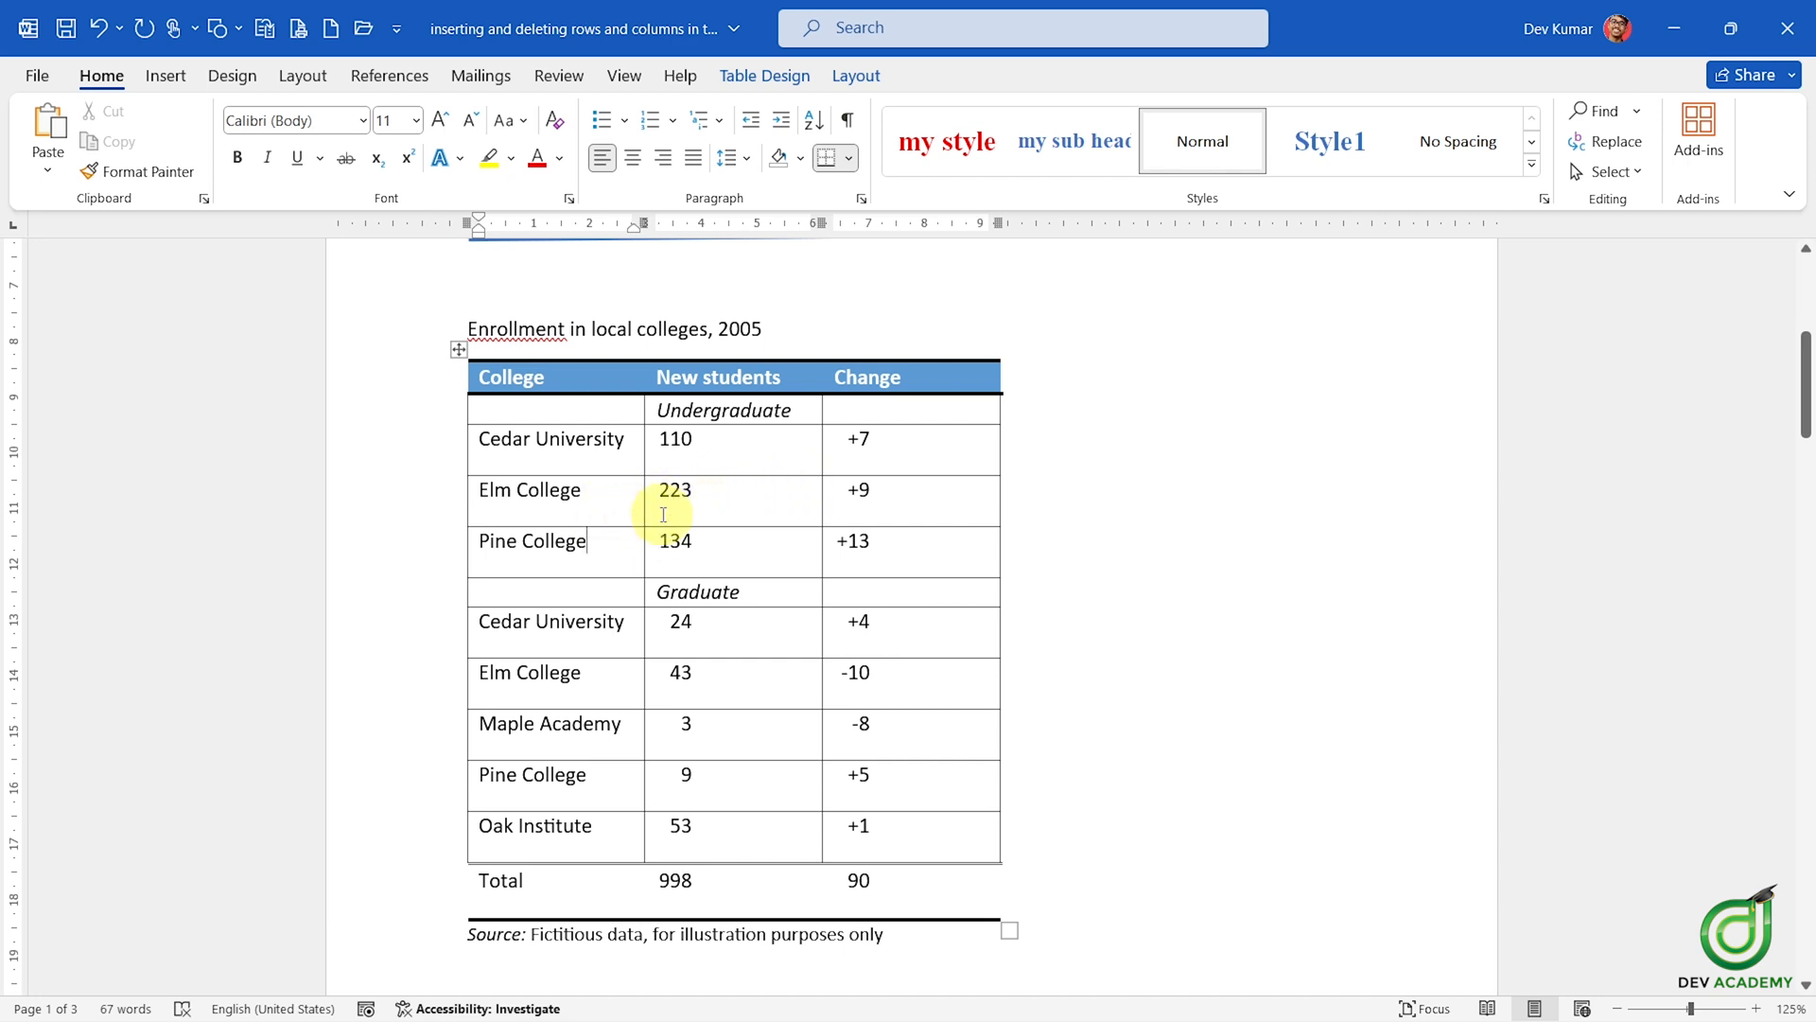
- Delete the undergraduate Cedar University cell with the Shift cells left option and undo that deletion
left_click(625, 431)
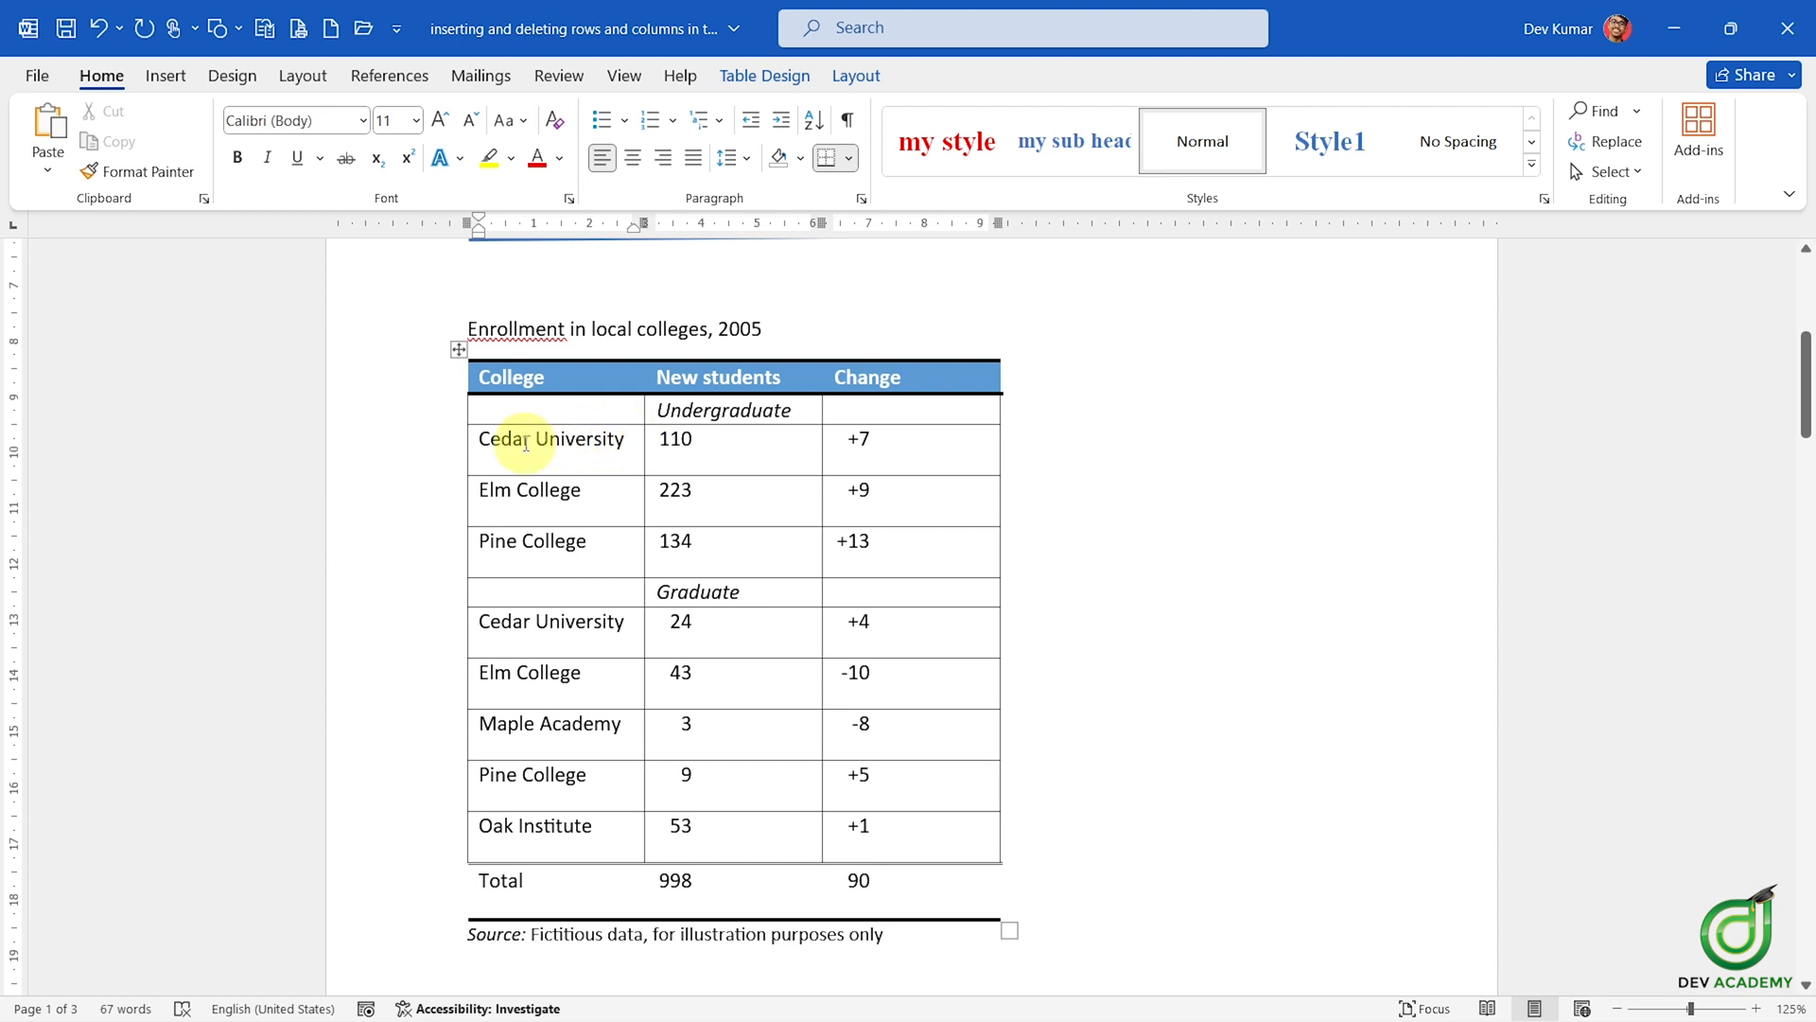
right_click(626, 441)
left_click(764, 784)
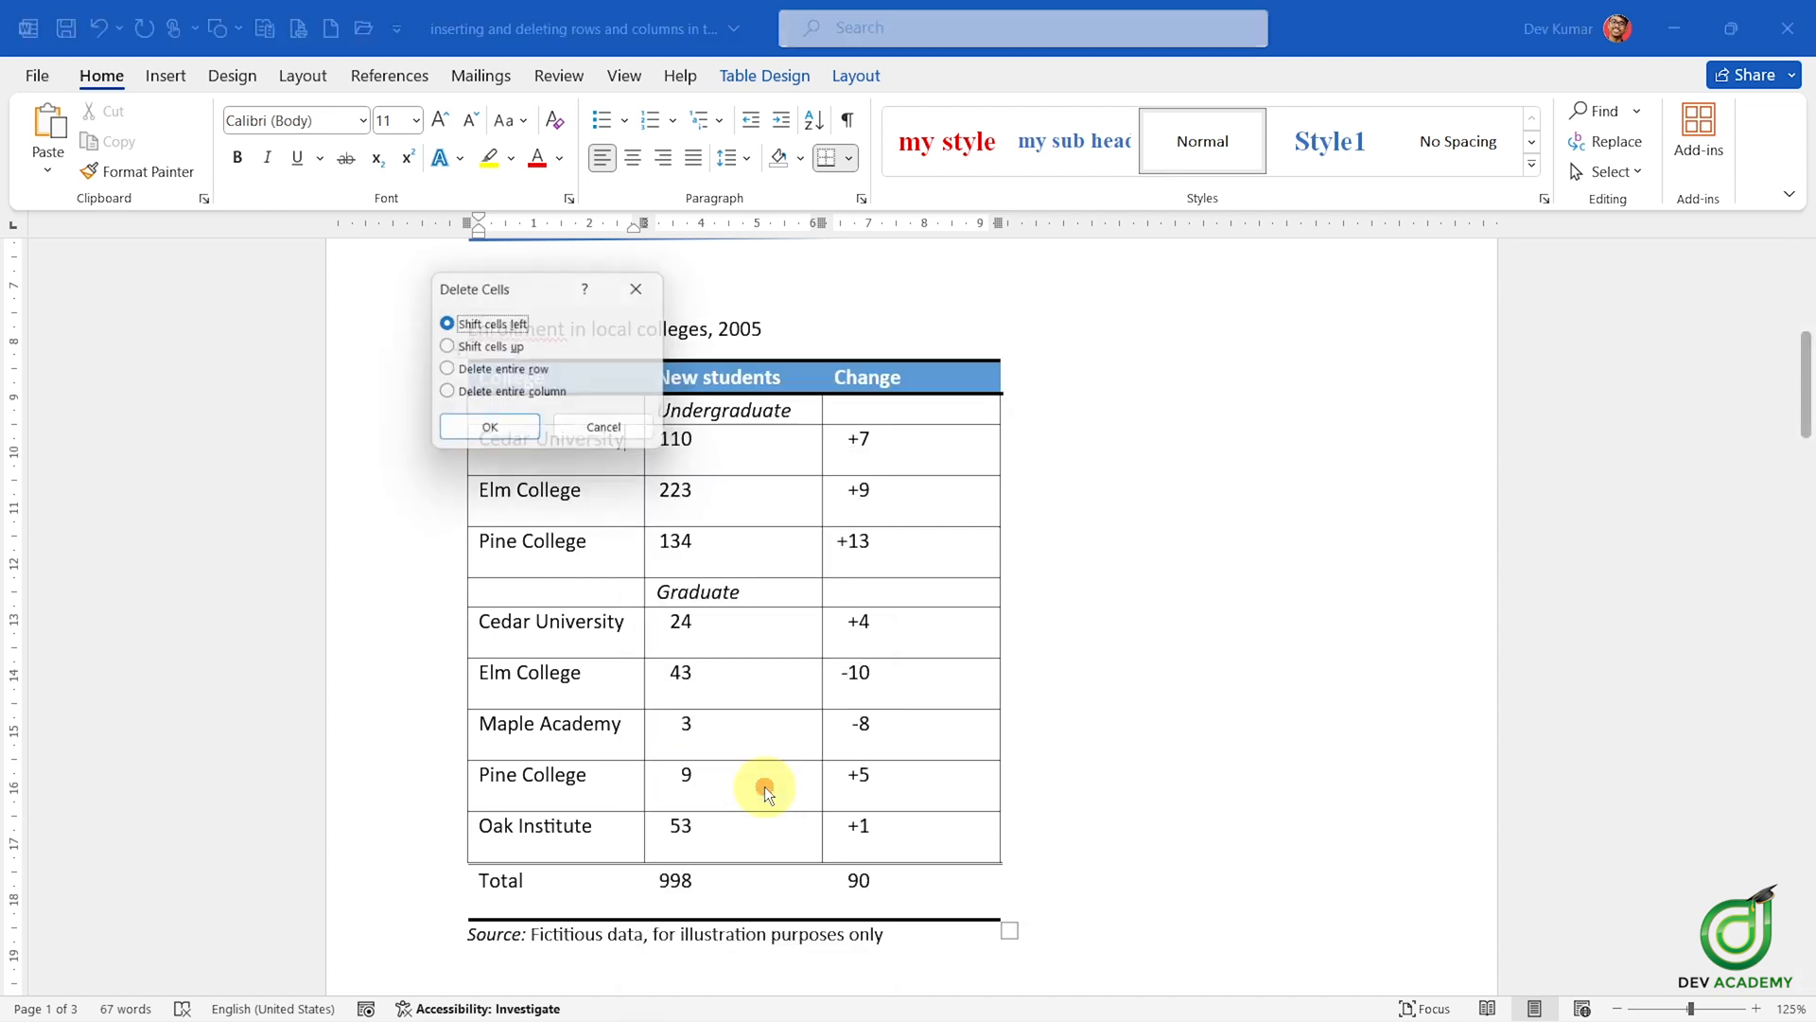
left_click_drag(542, 287, 956, 252)
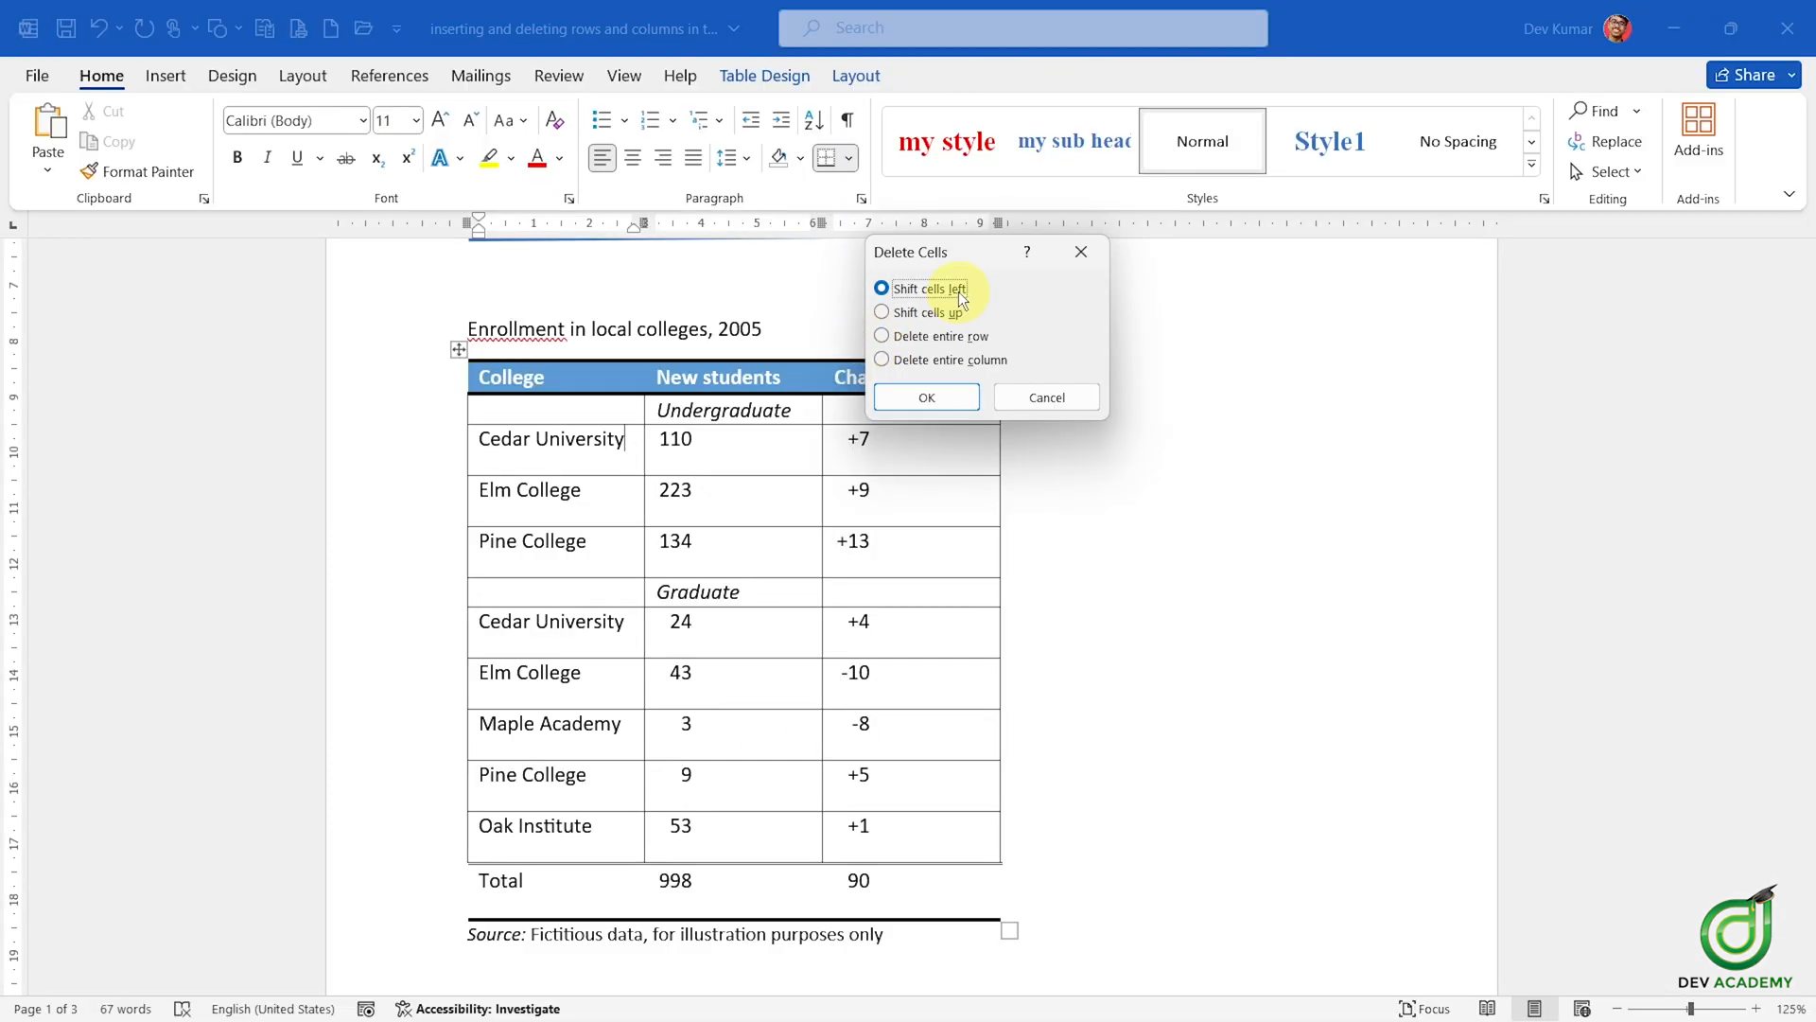
left_click(927, 397)
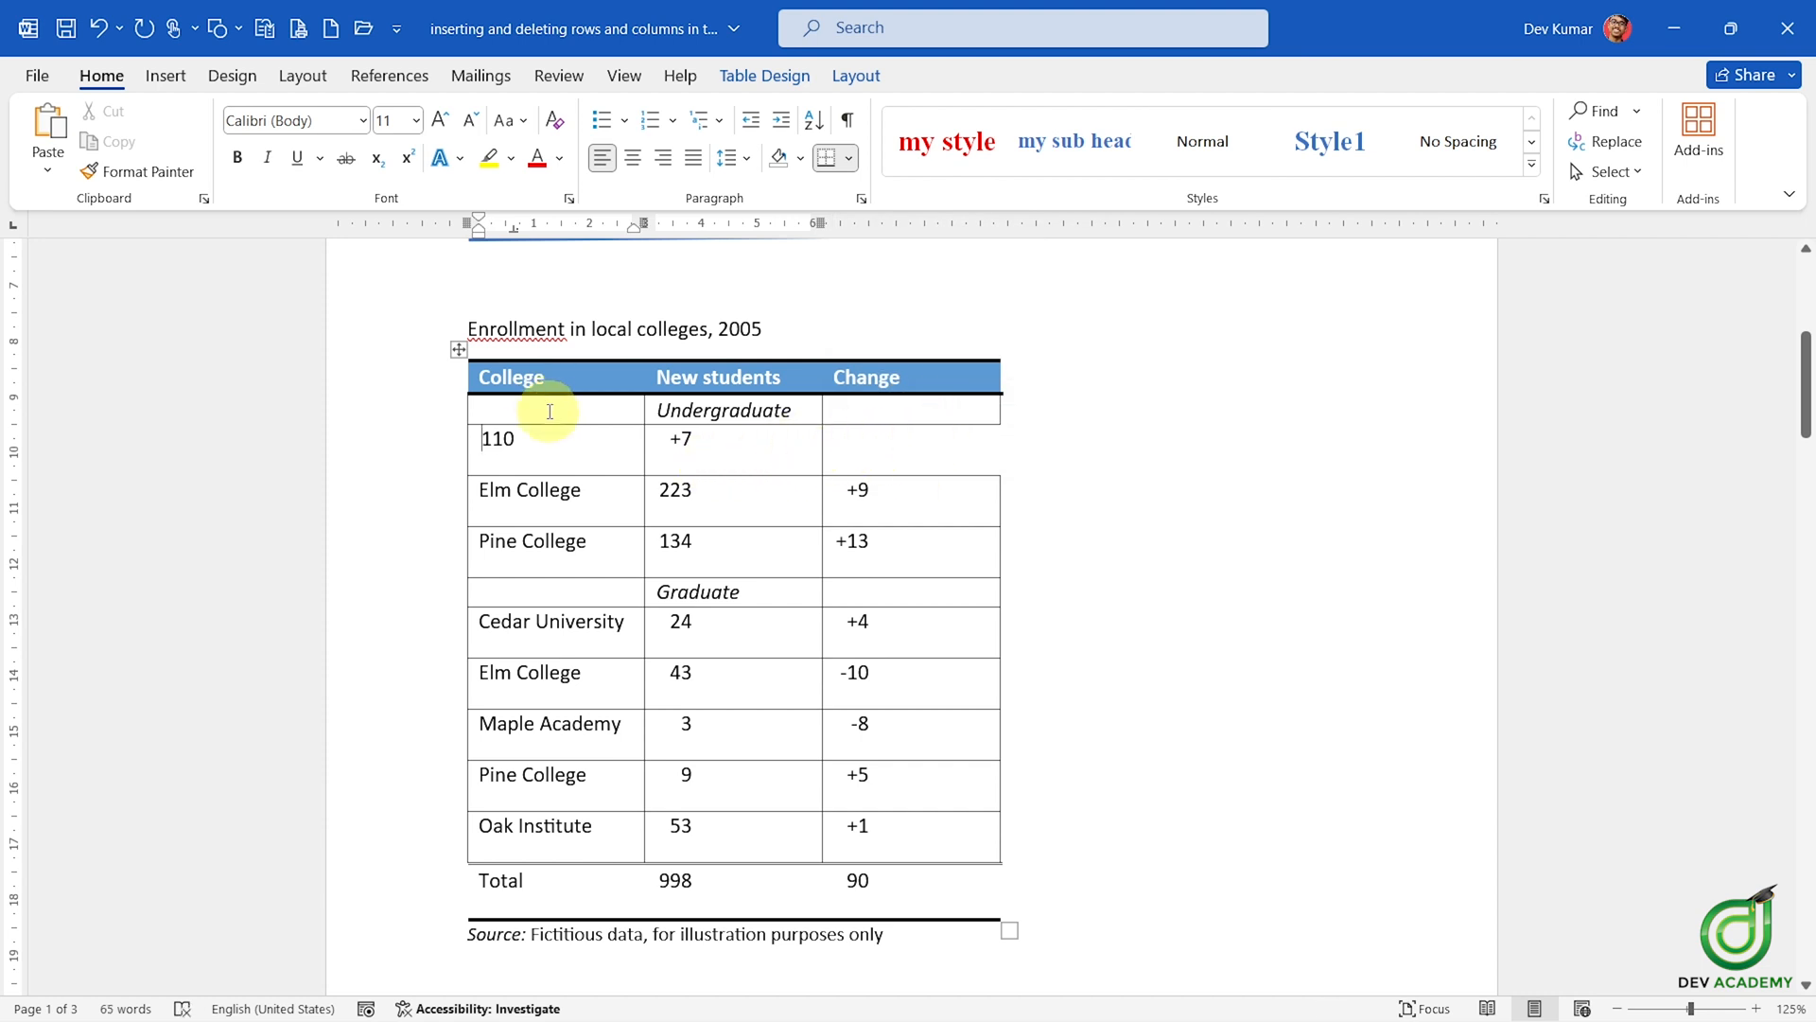
key("ctrl+z")
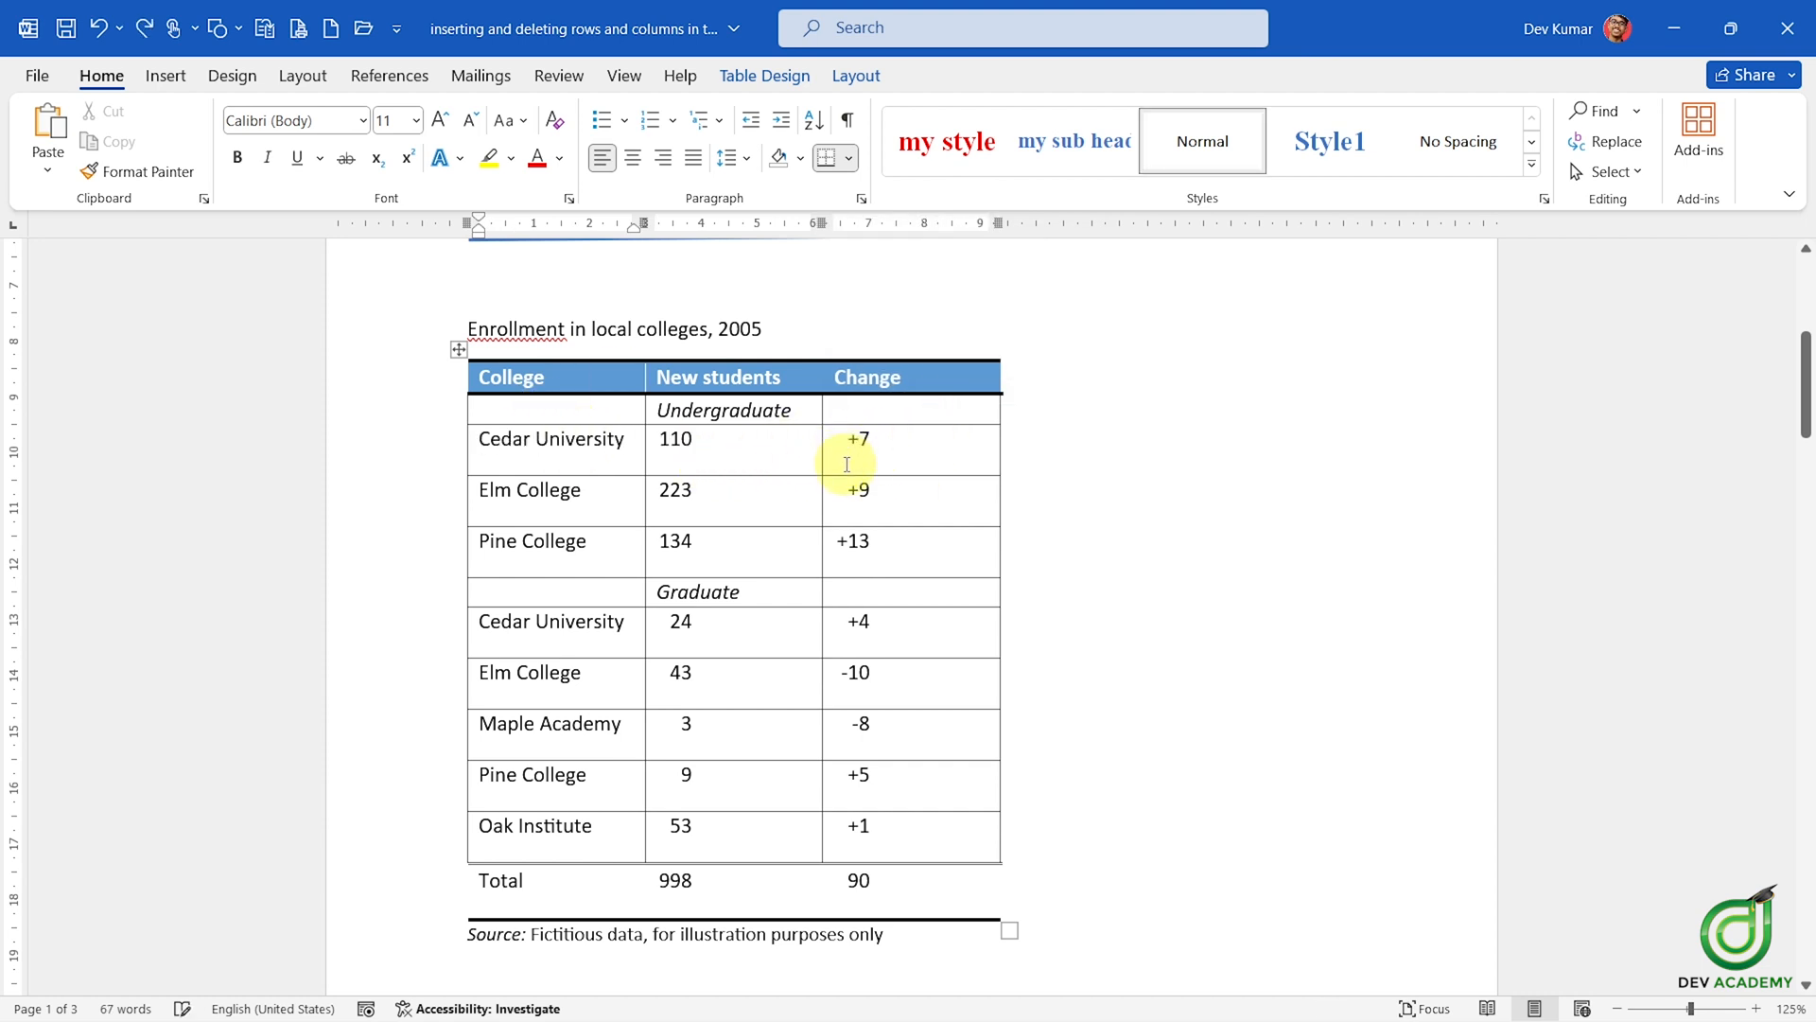
- Delete the undergraduate Cedar University cell through the Delete Cells dialog, using the Shift cells up option
right_click(610, 447)
left_click(757, 789)
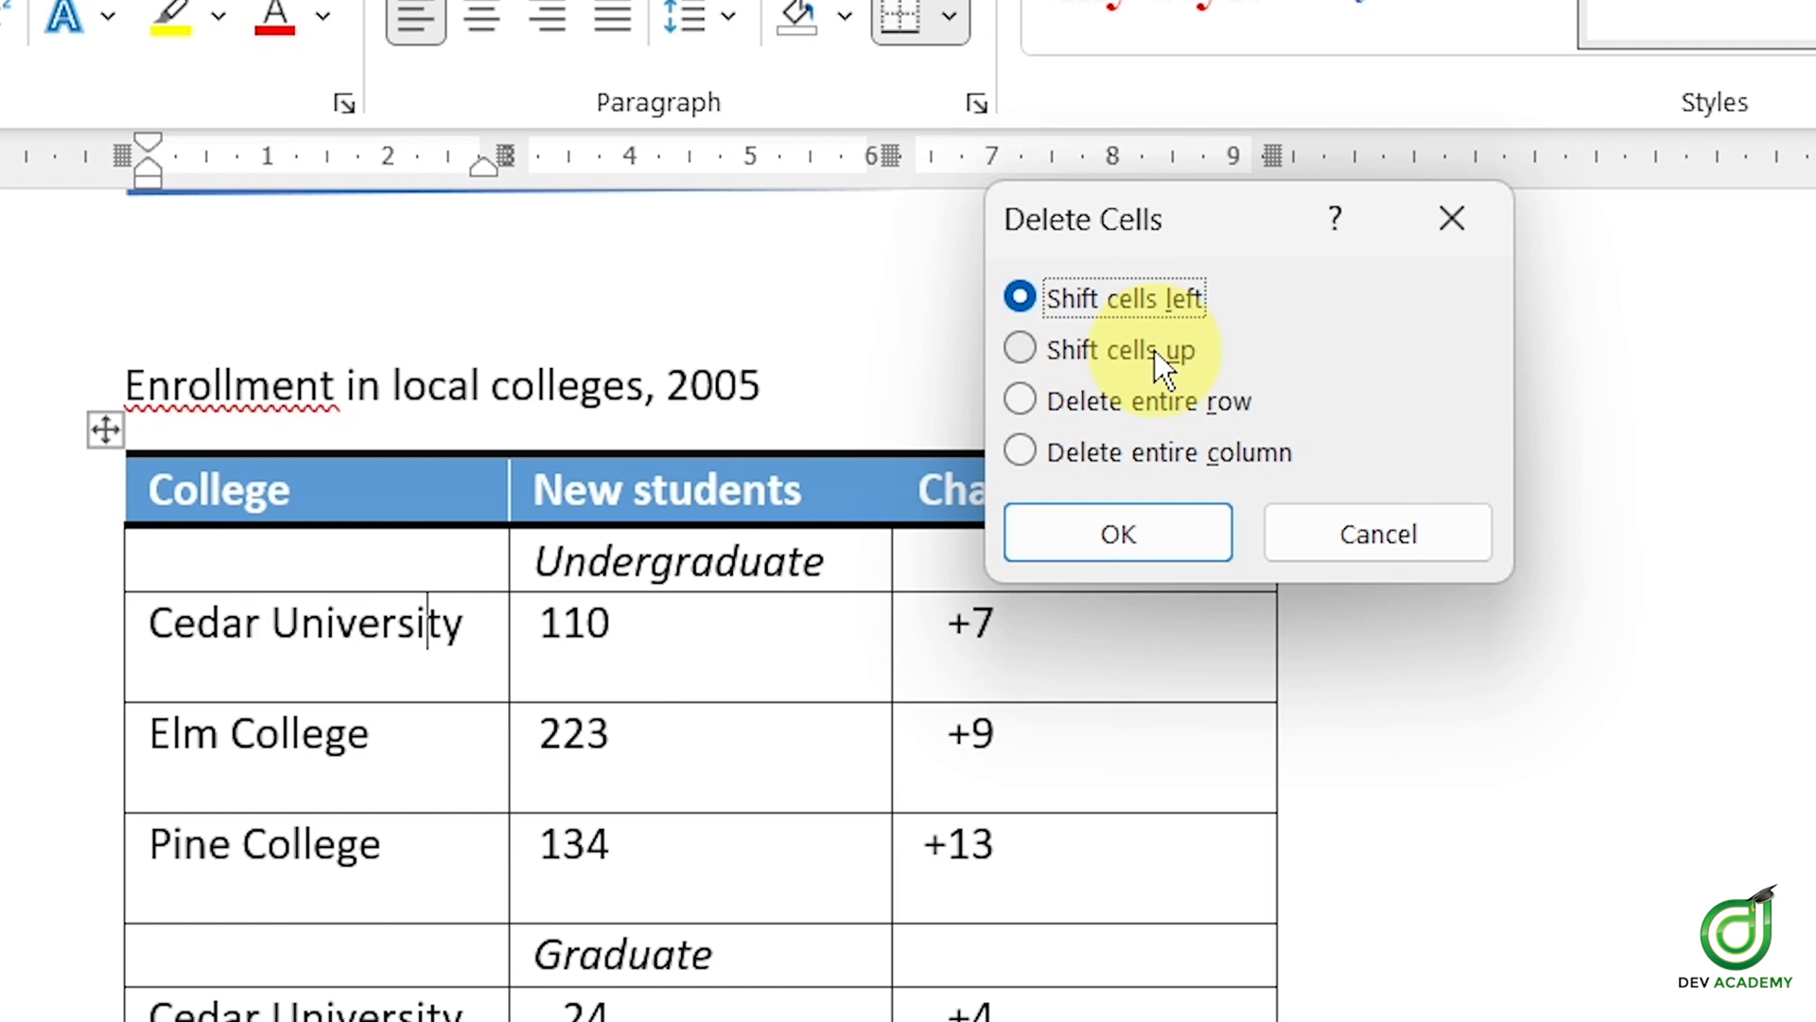
left_click(1154, 350)
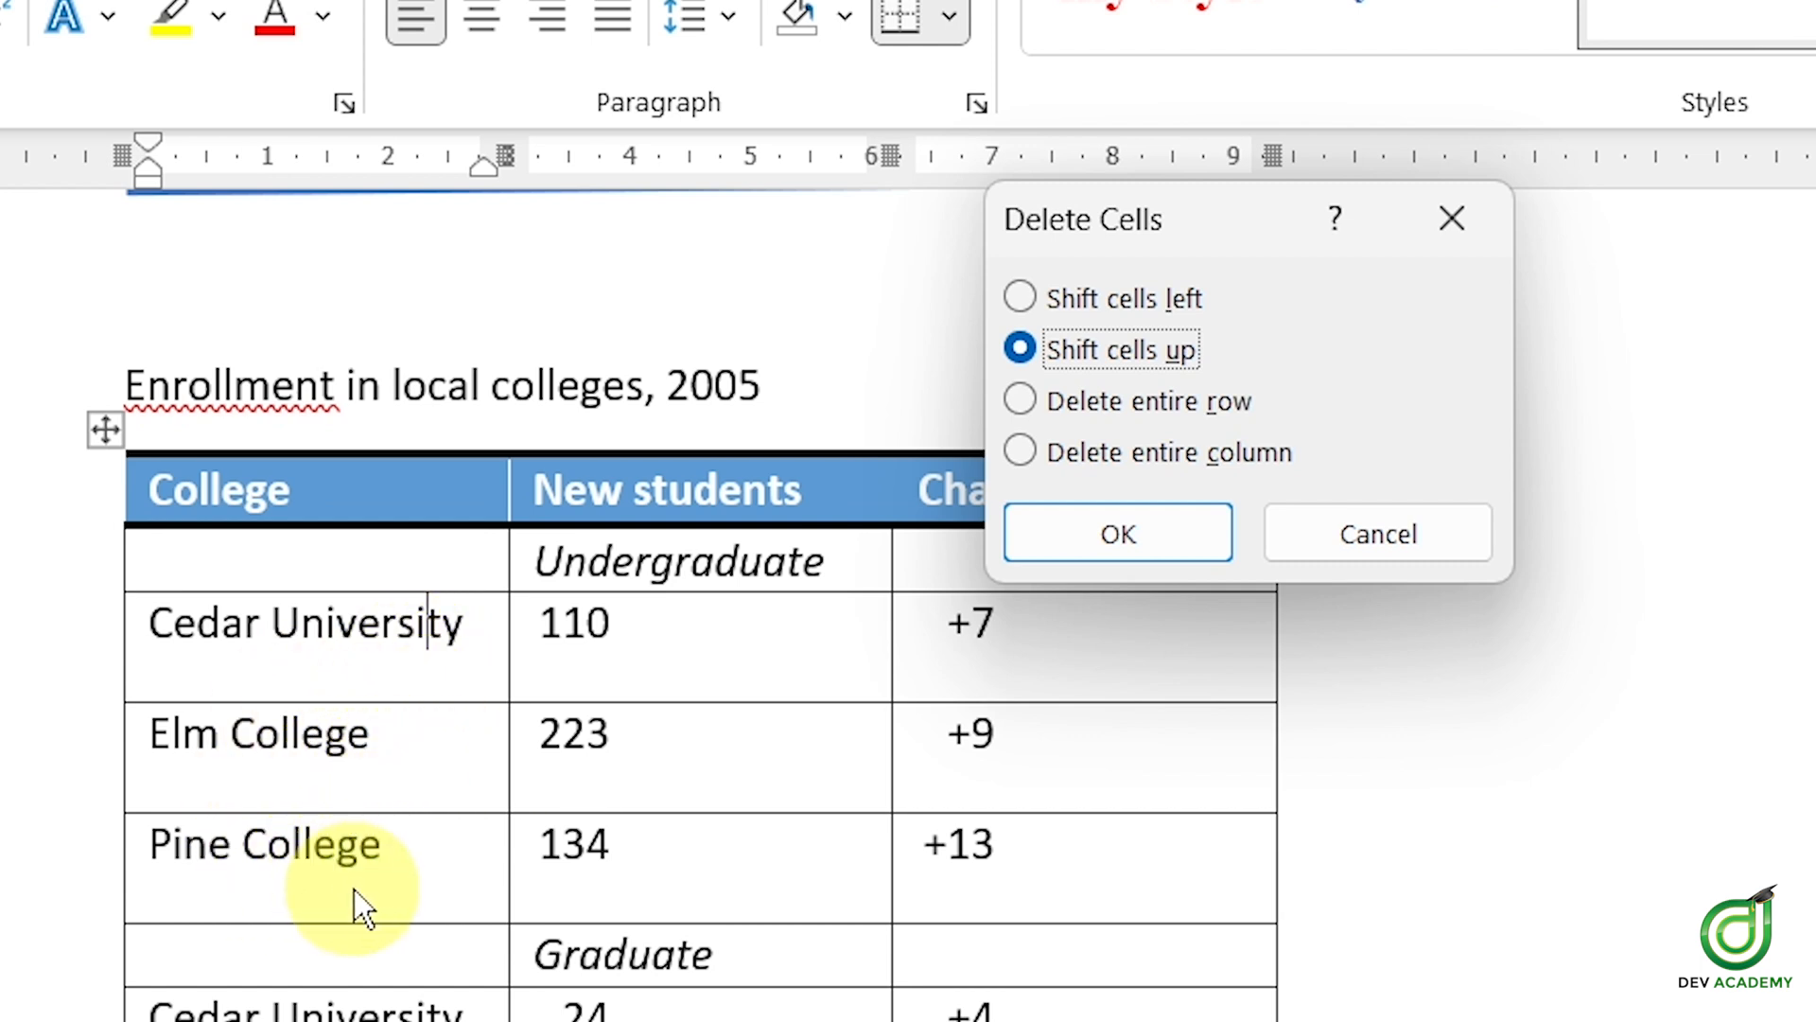
left_click(1062, 536)
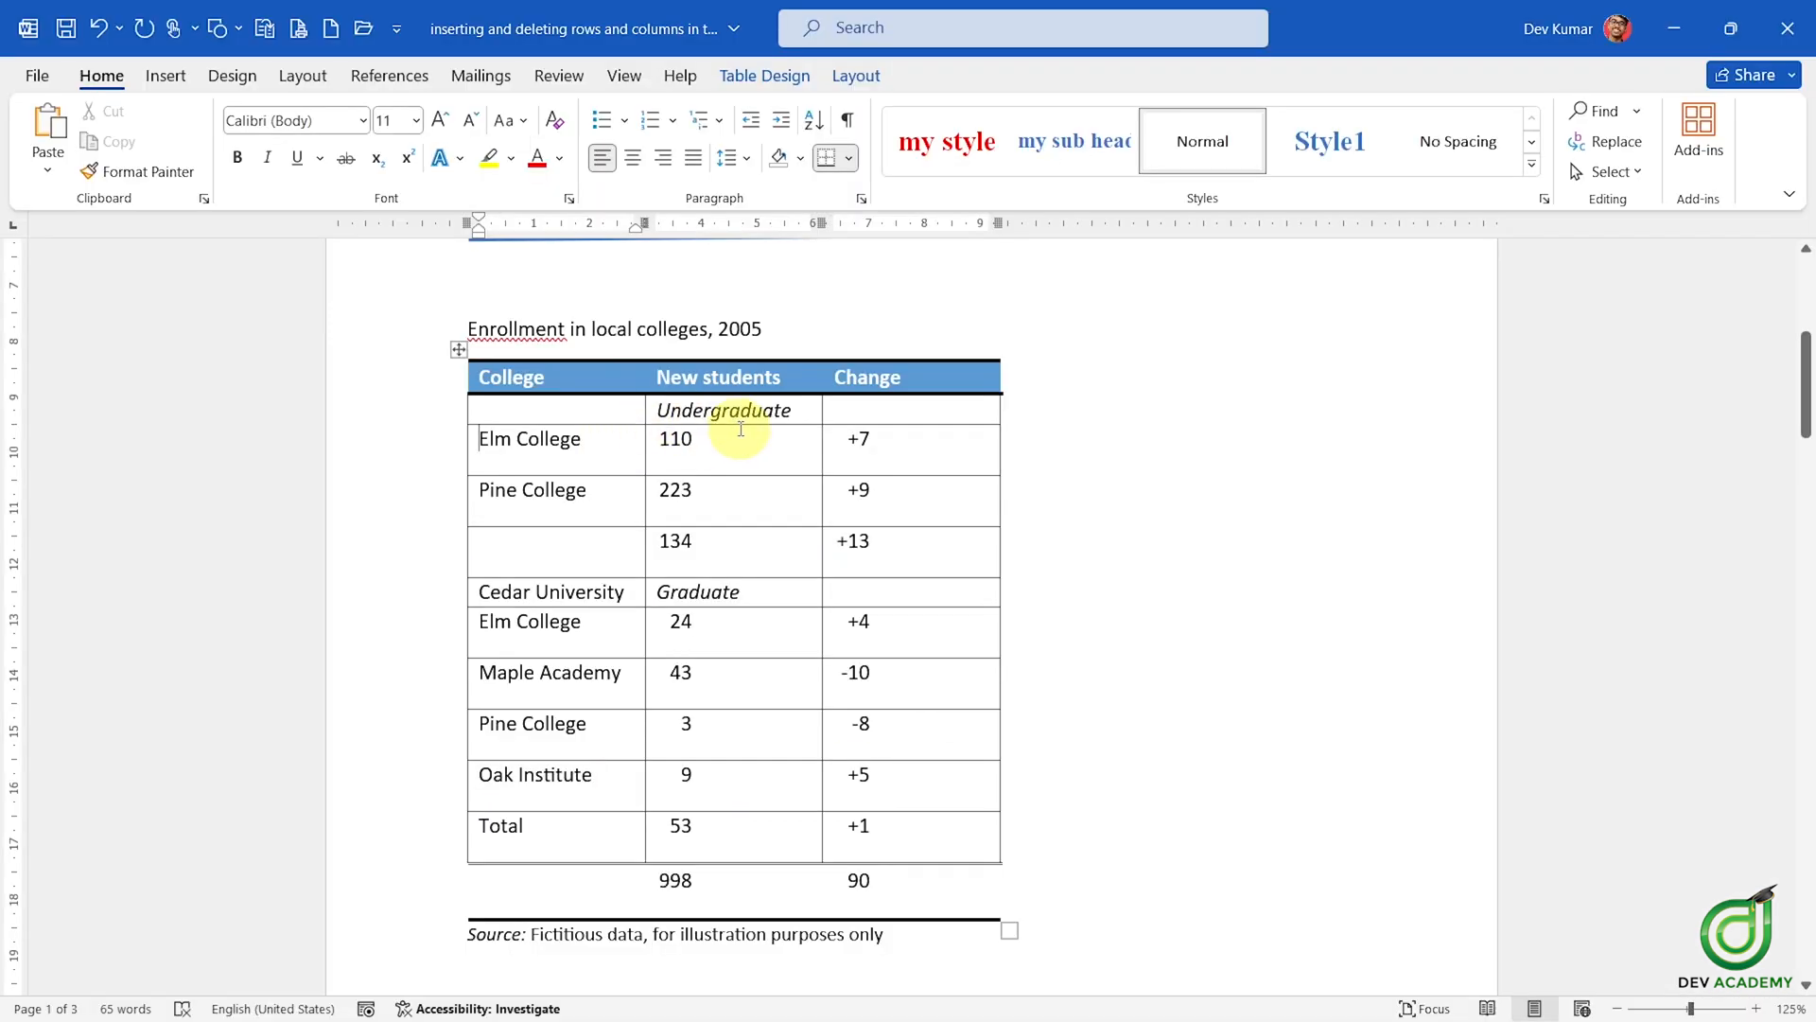
left_click(653, 453)
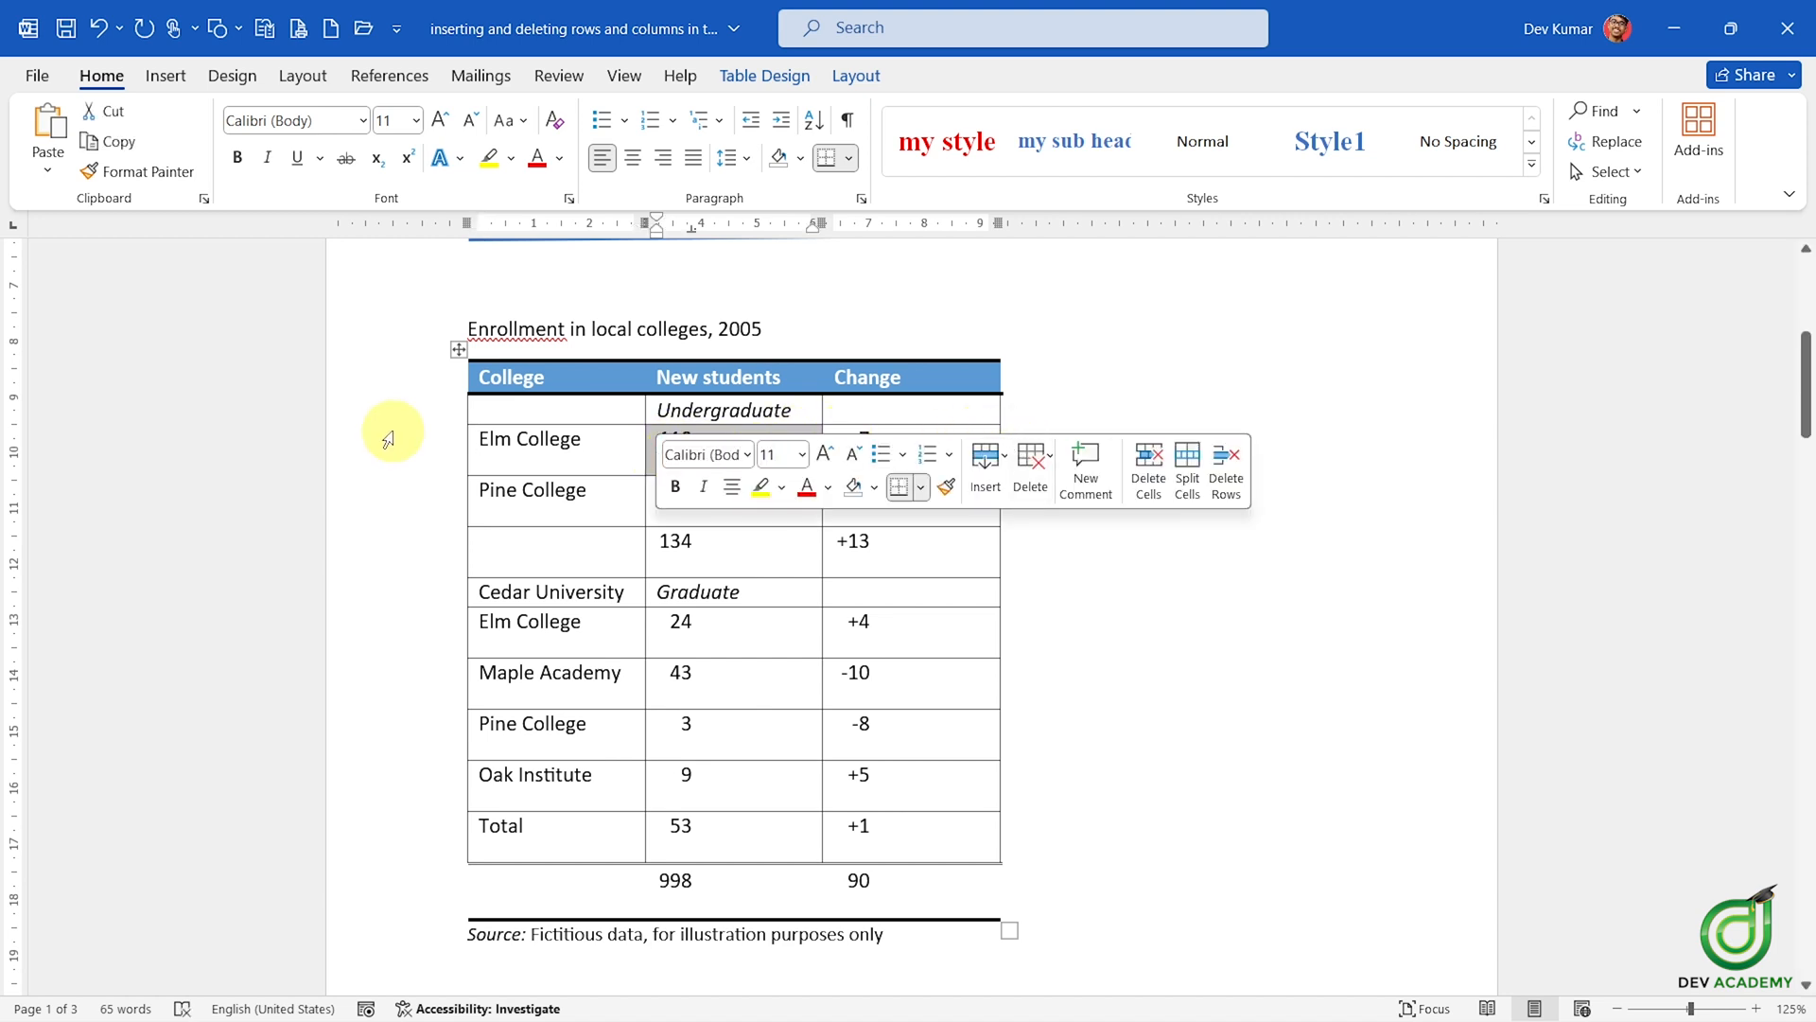
left_click(526, 531)
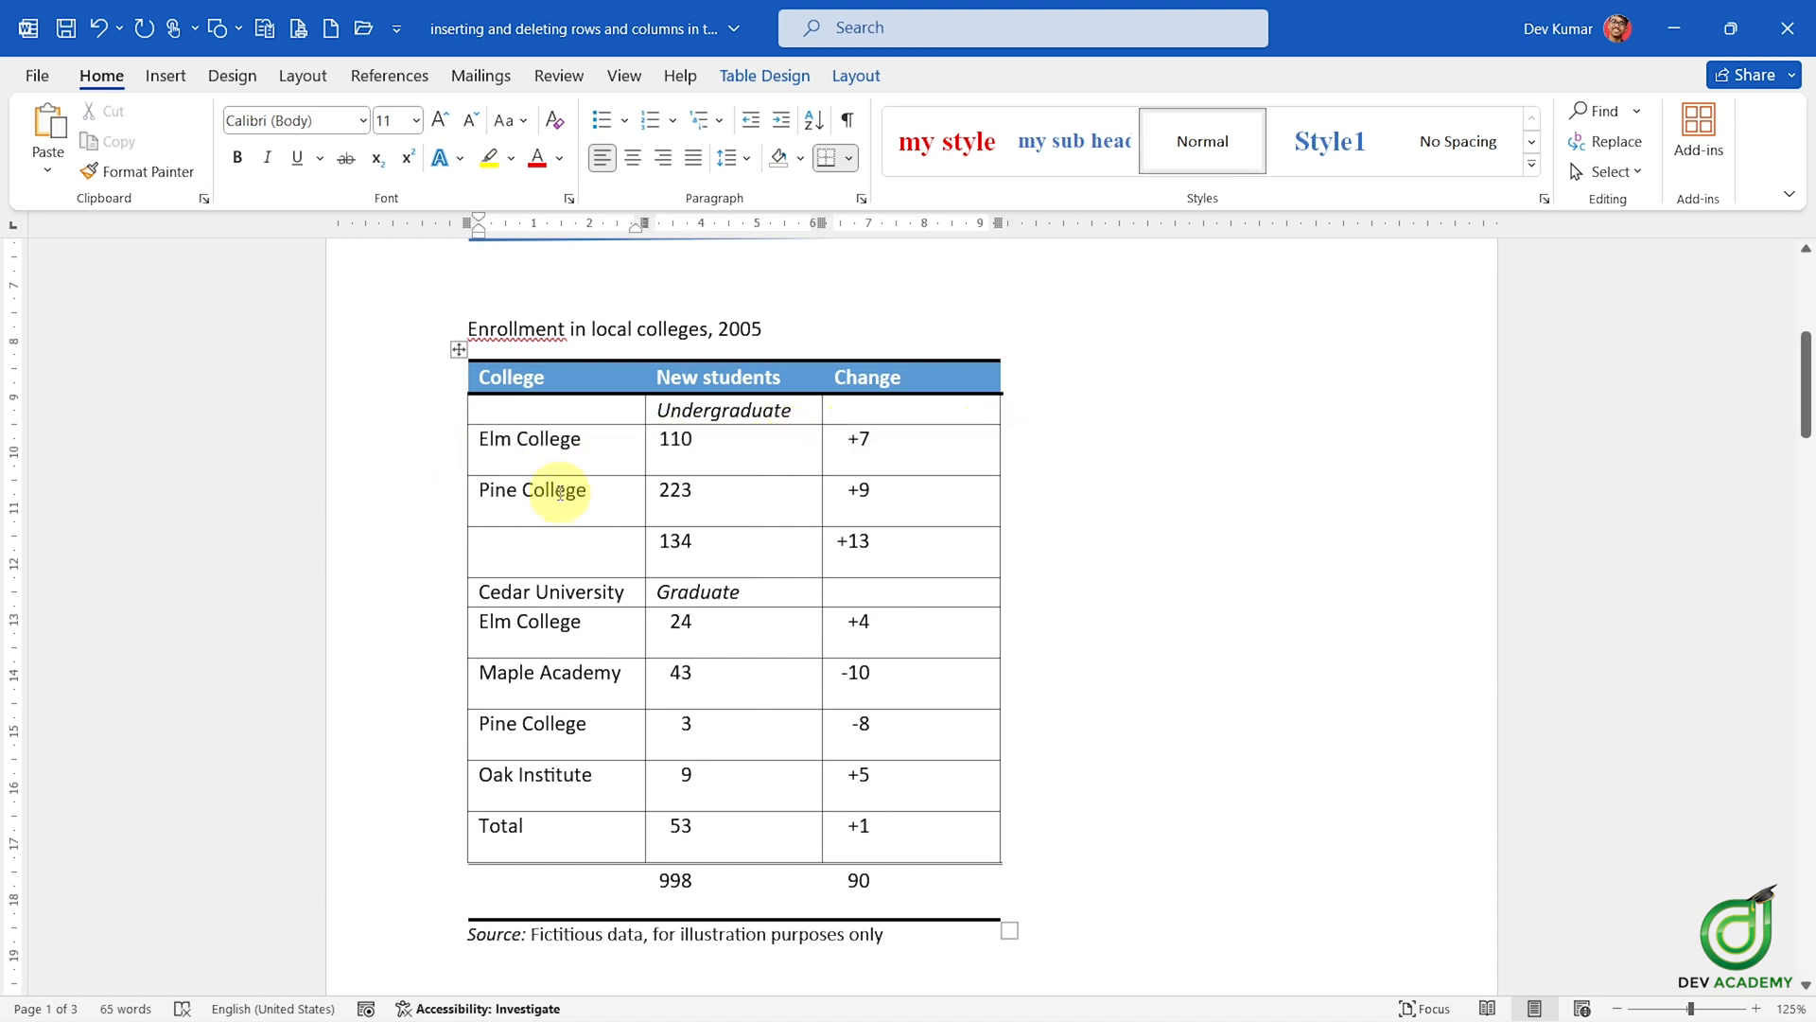
left_click_drag(544, 549, 511, 491)
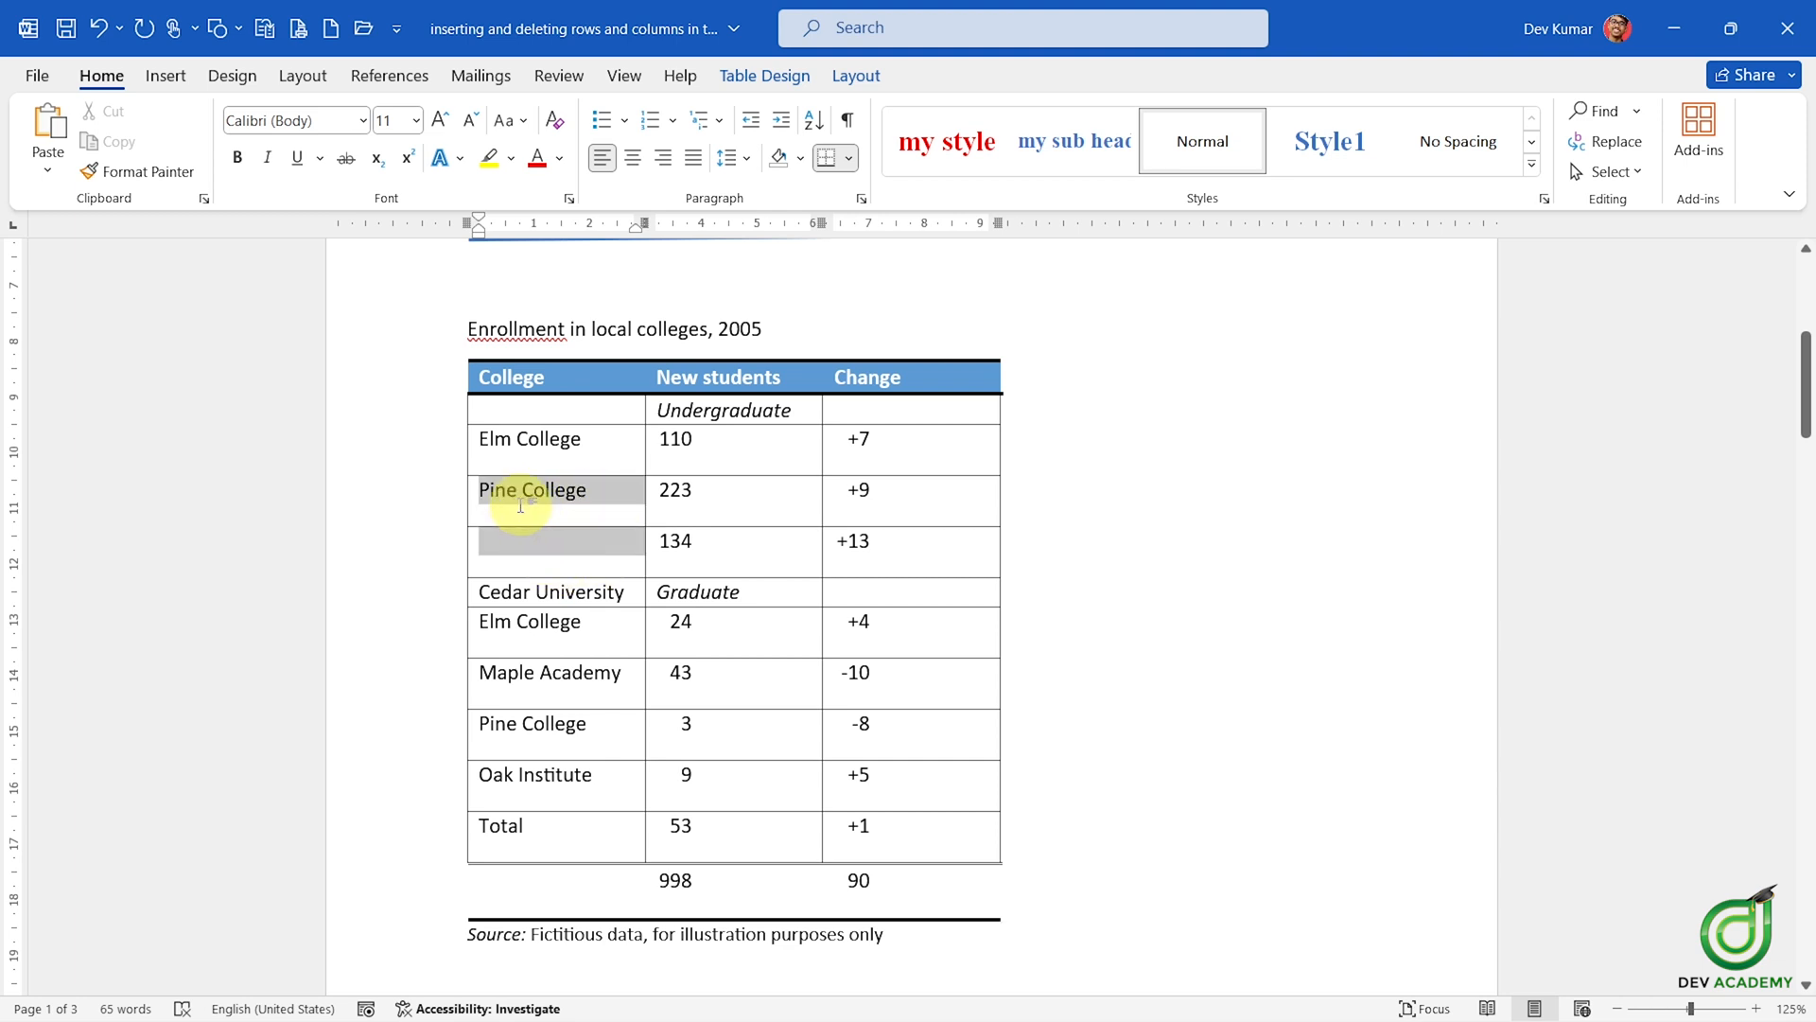
- Examine the deletion options for the undergraduate Elm College cell in the Delete Cells dialog and the table's delete commands, without applying any
left_click(606, 439)
right_click(609, 441)
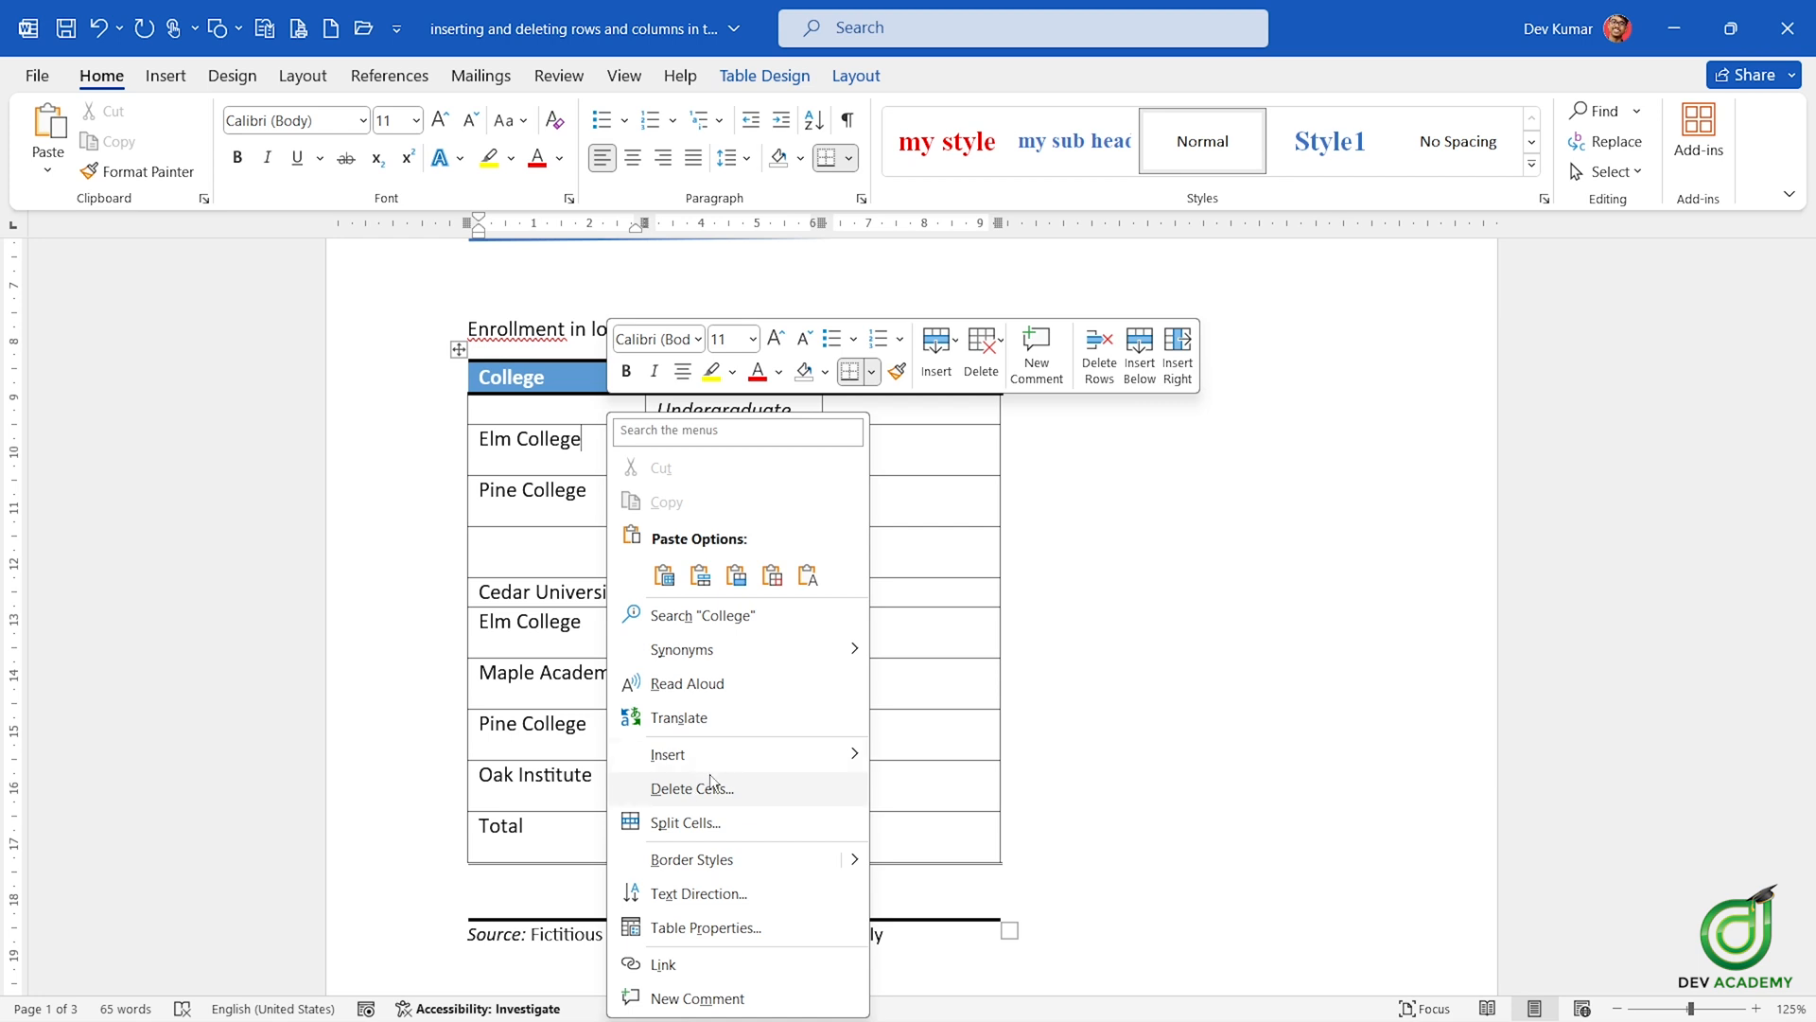
left_click(693, 790)
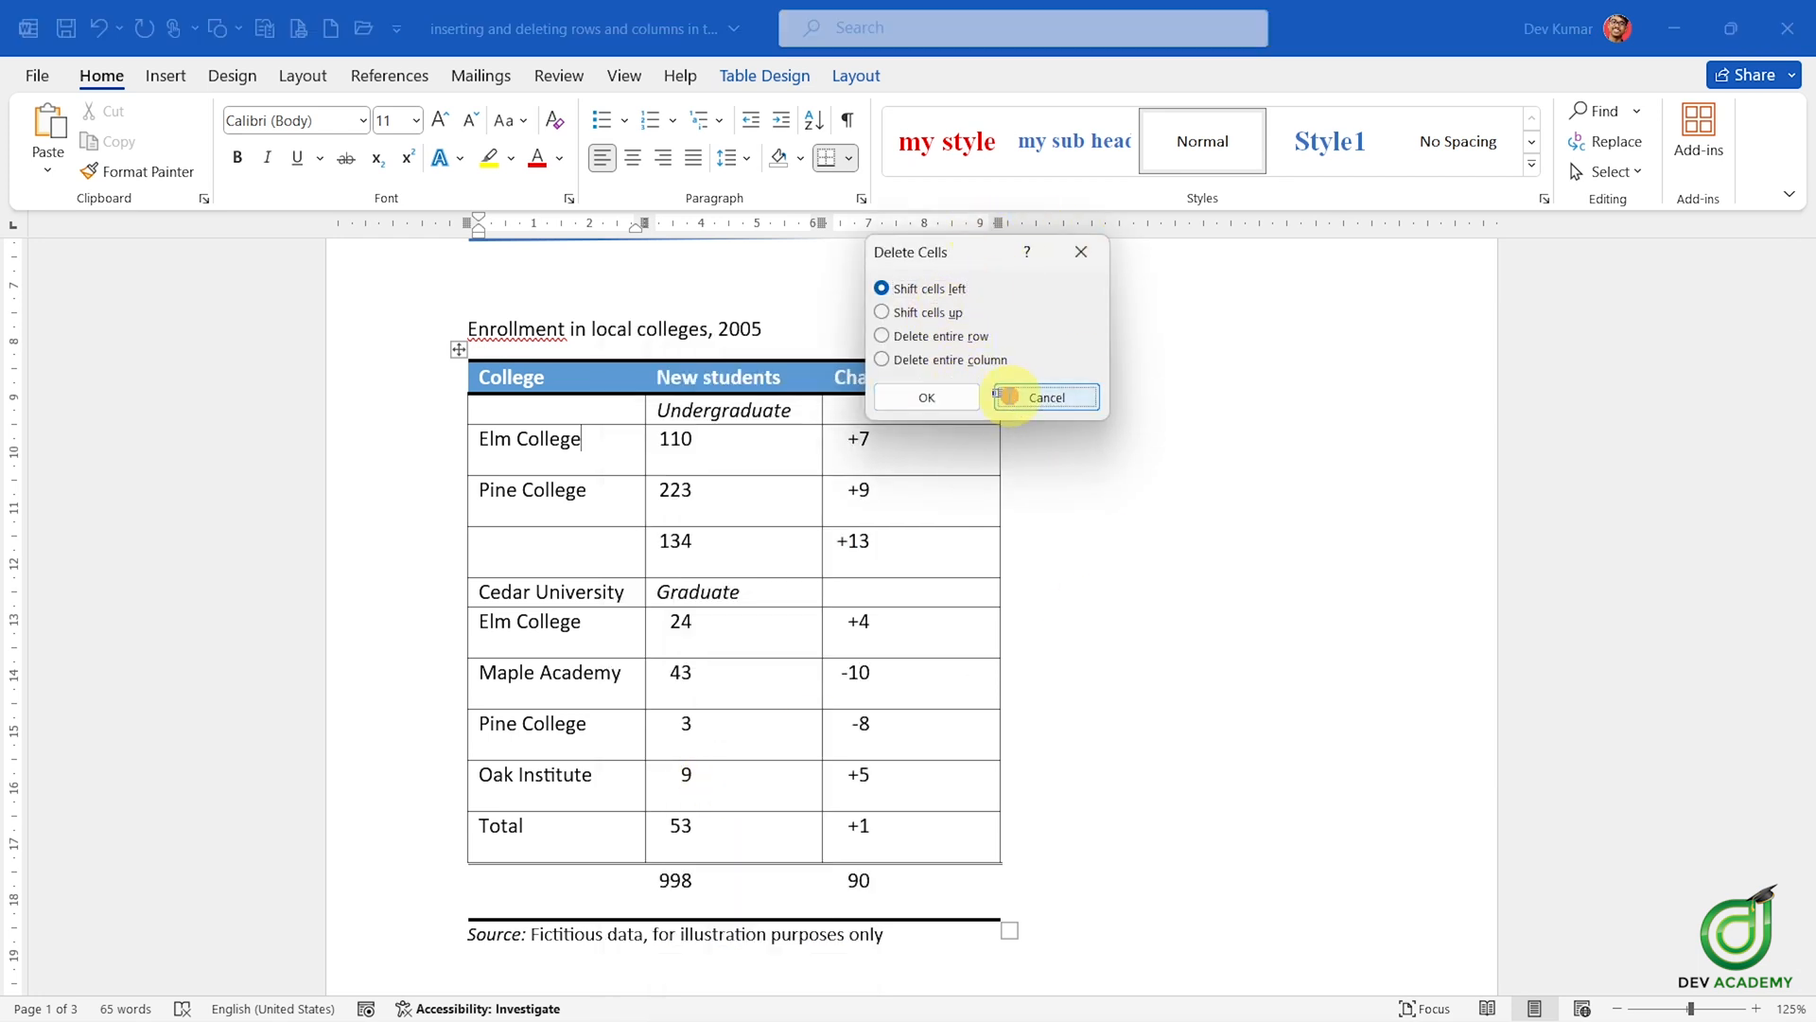
left_click(1046, 397)
left_click(863, 79)
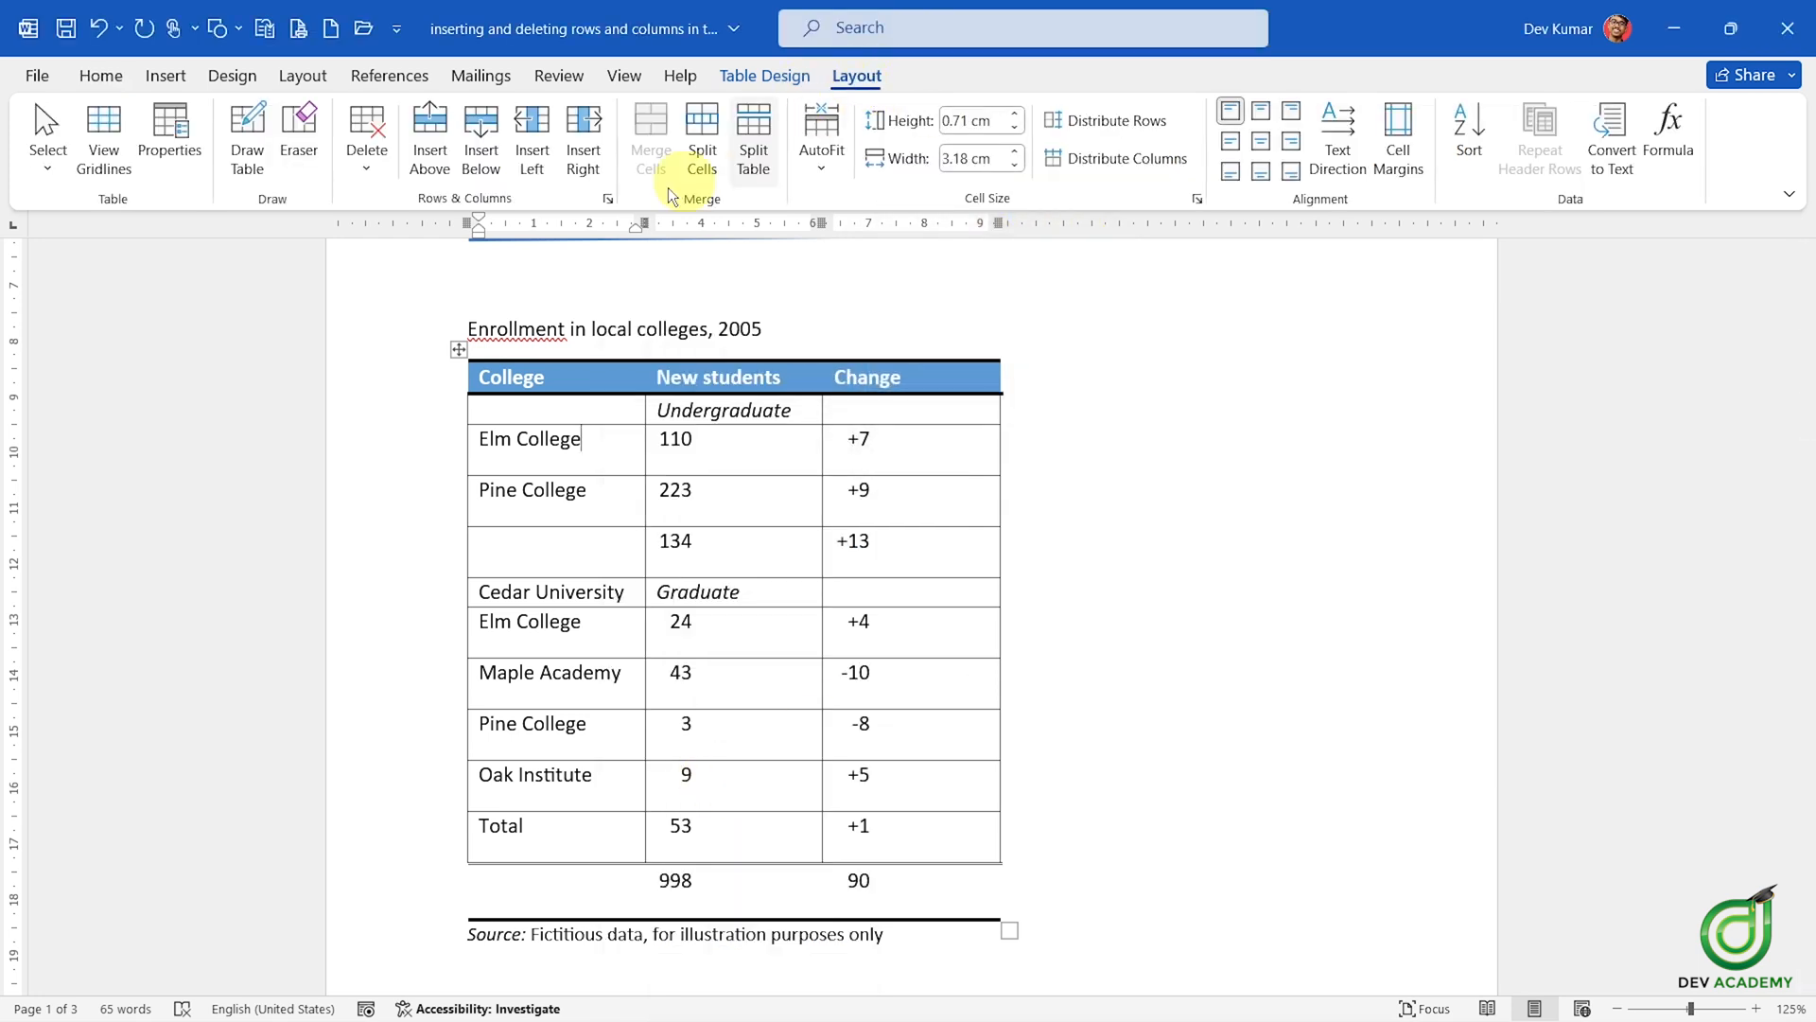
left_click(369, 152)
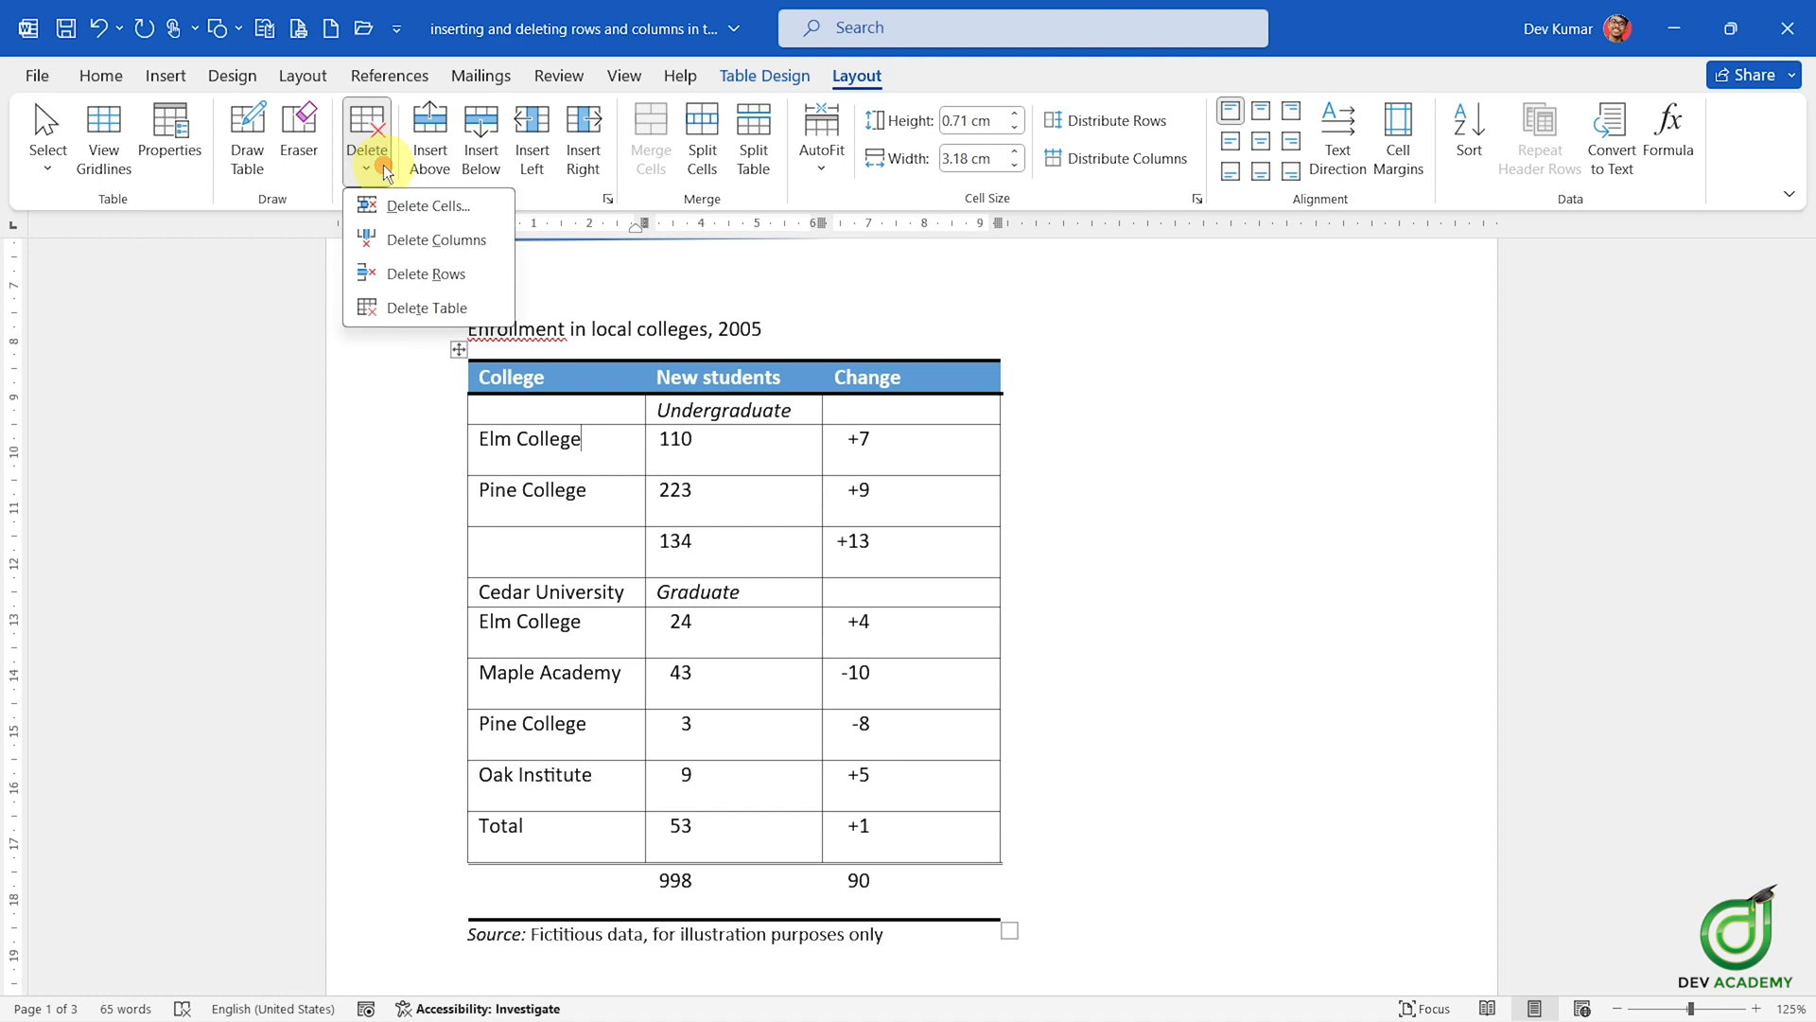
left_click(463, 208)
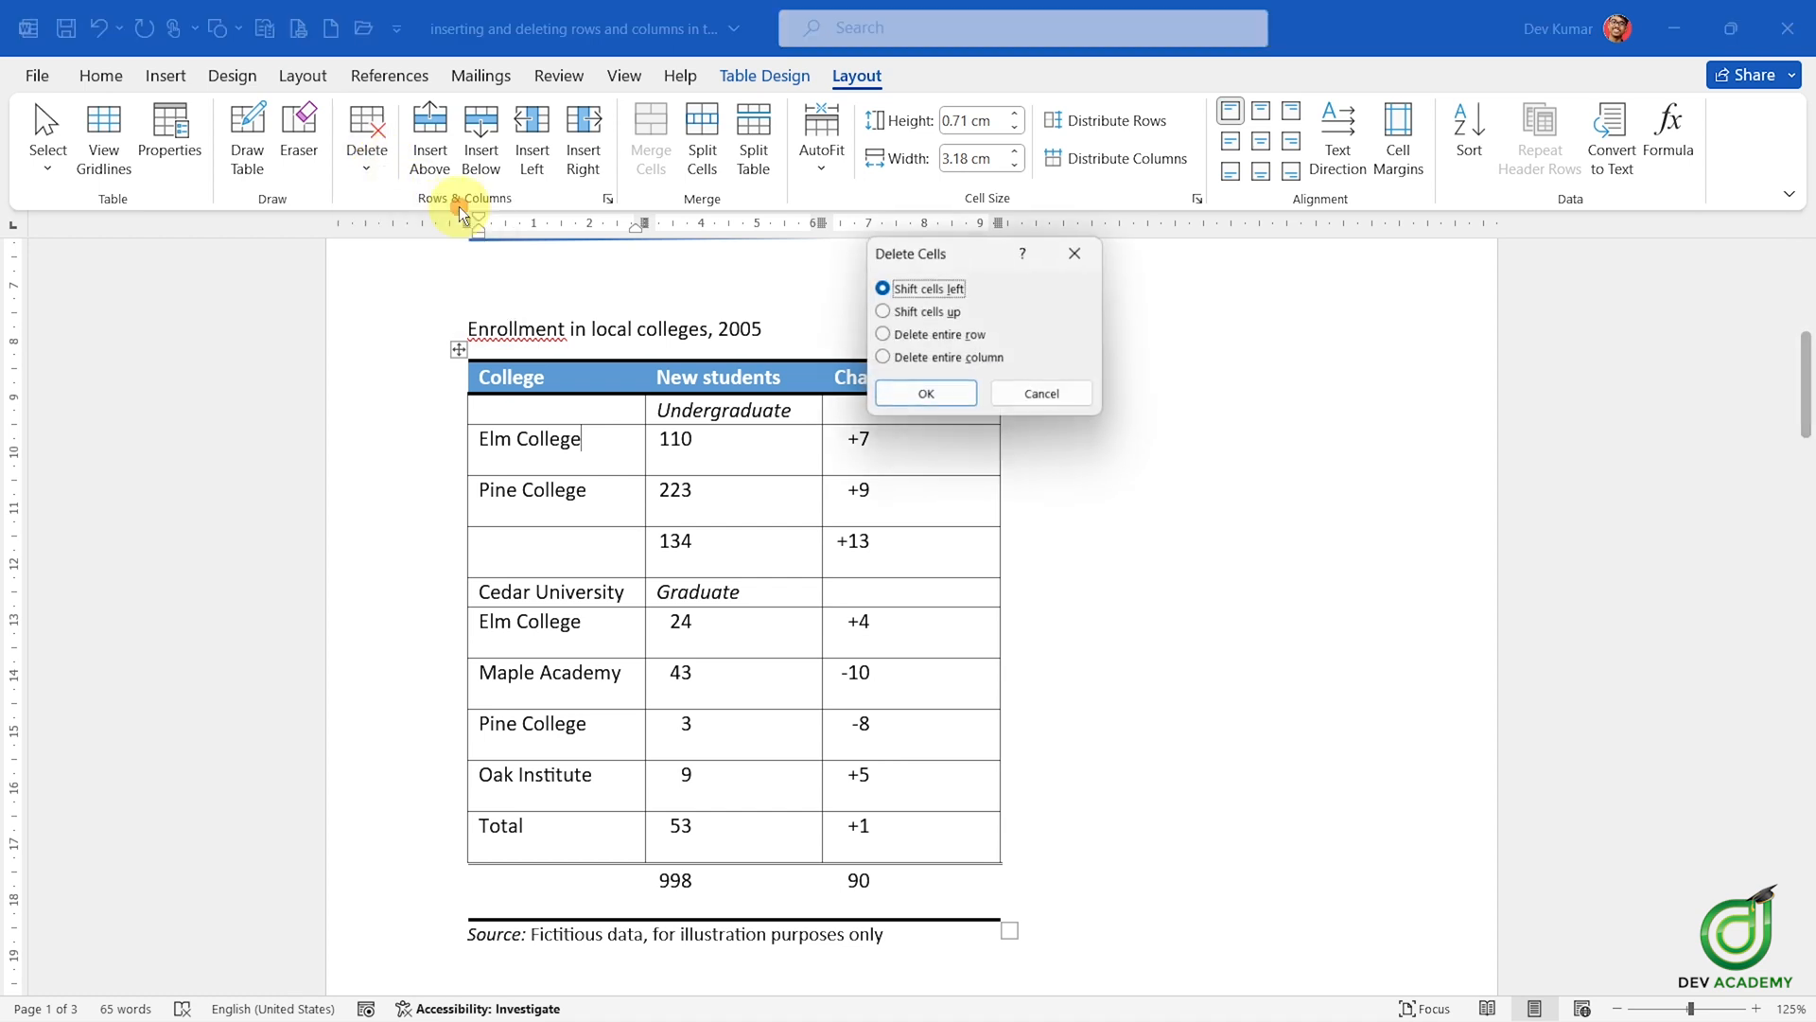
left_click(1053, 401)
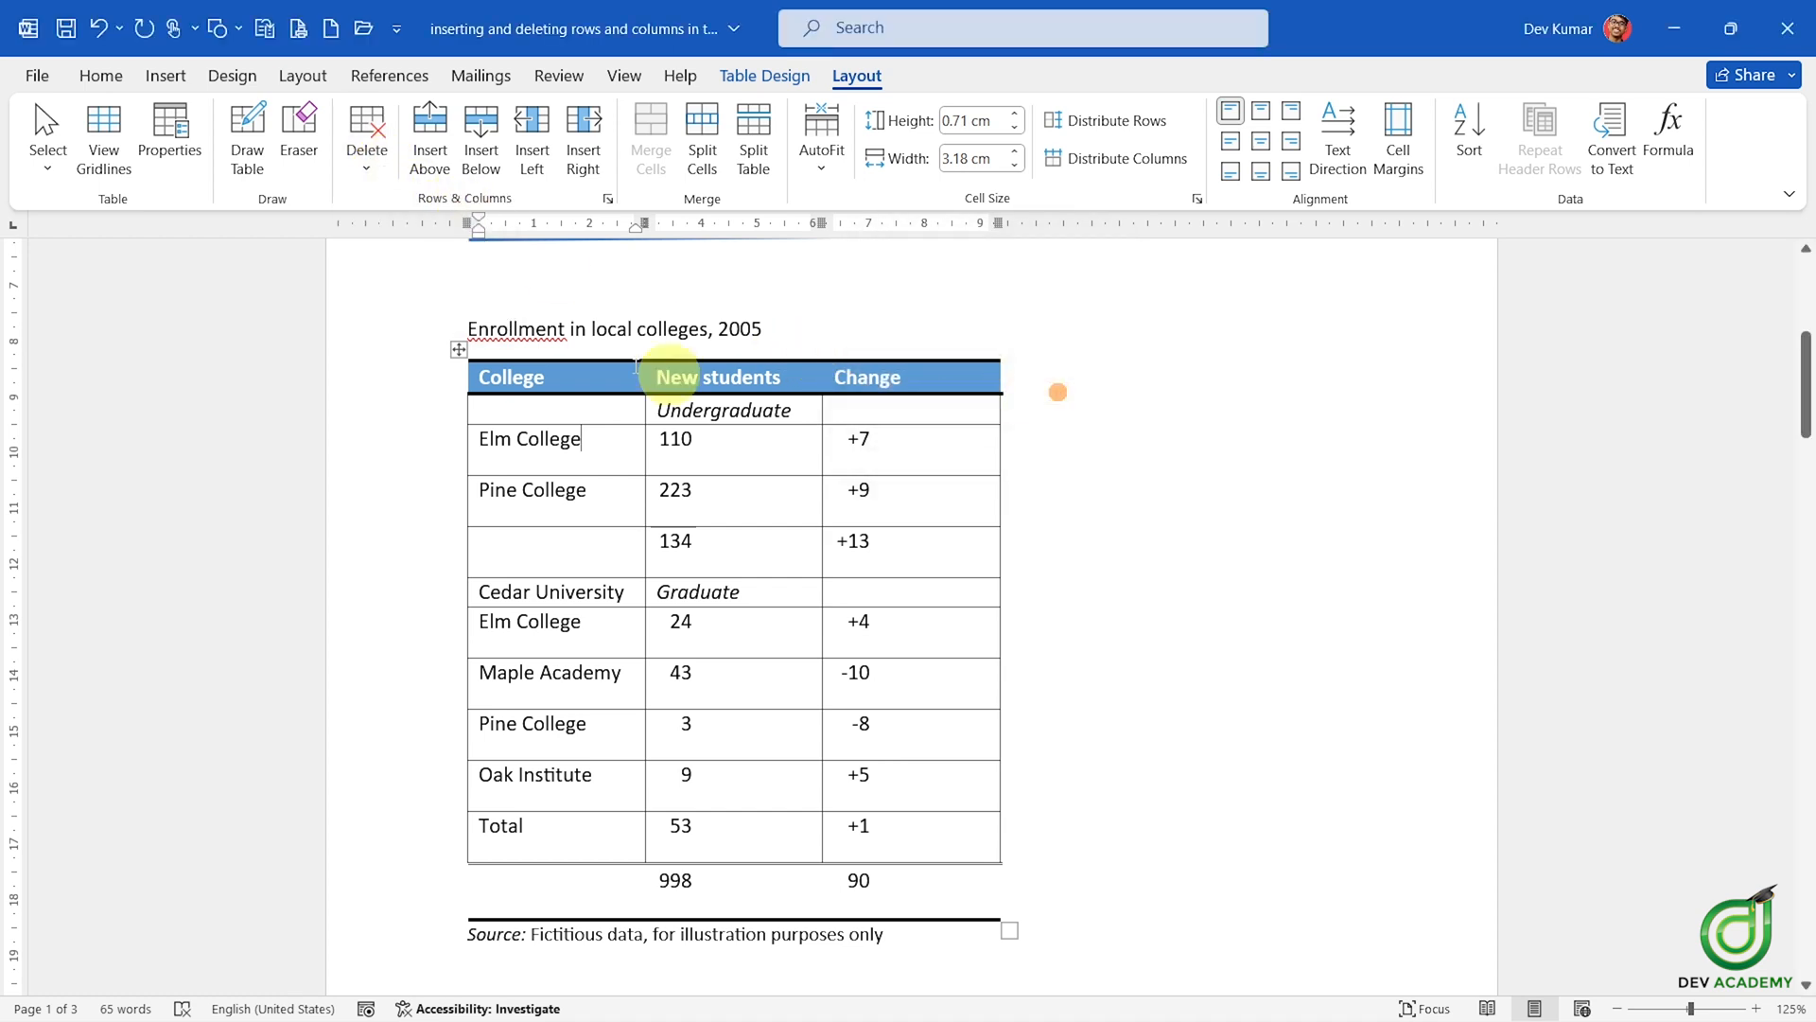
left_click(97, 77)
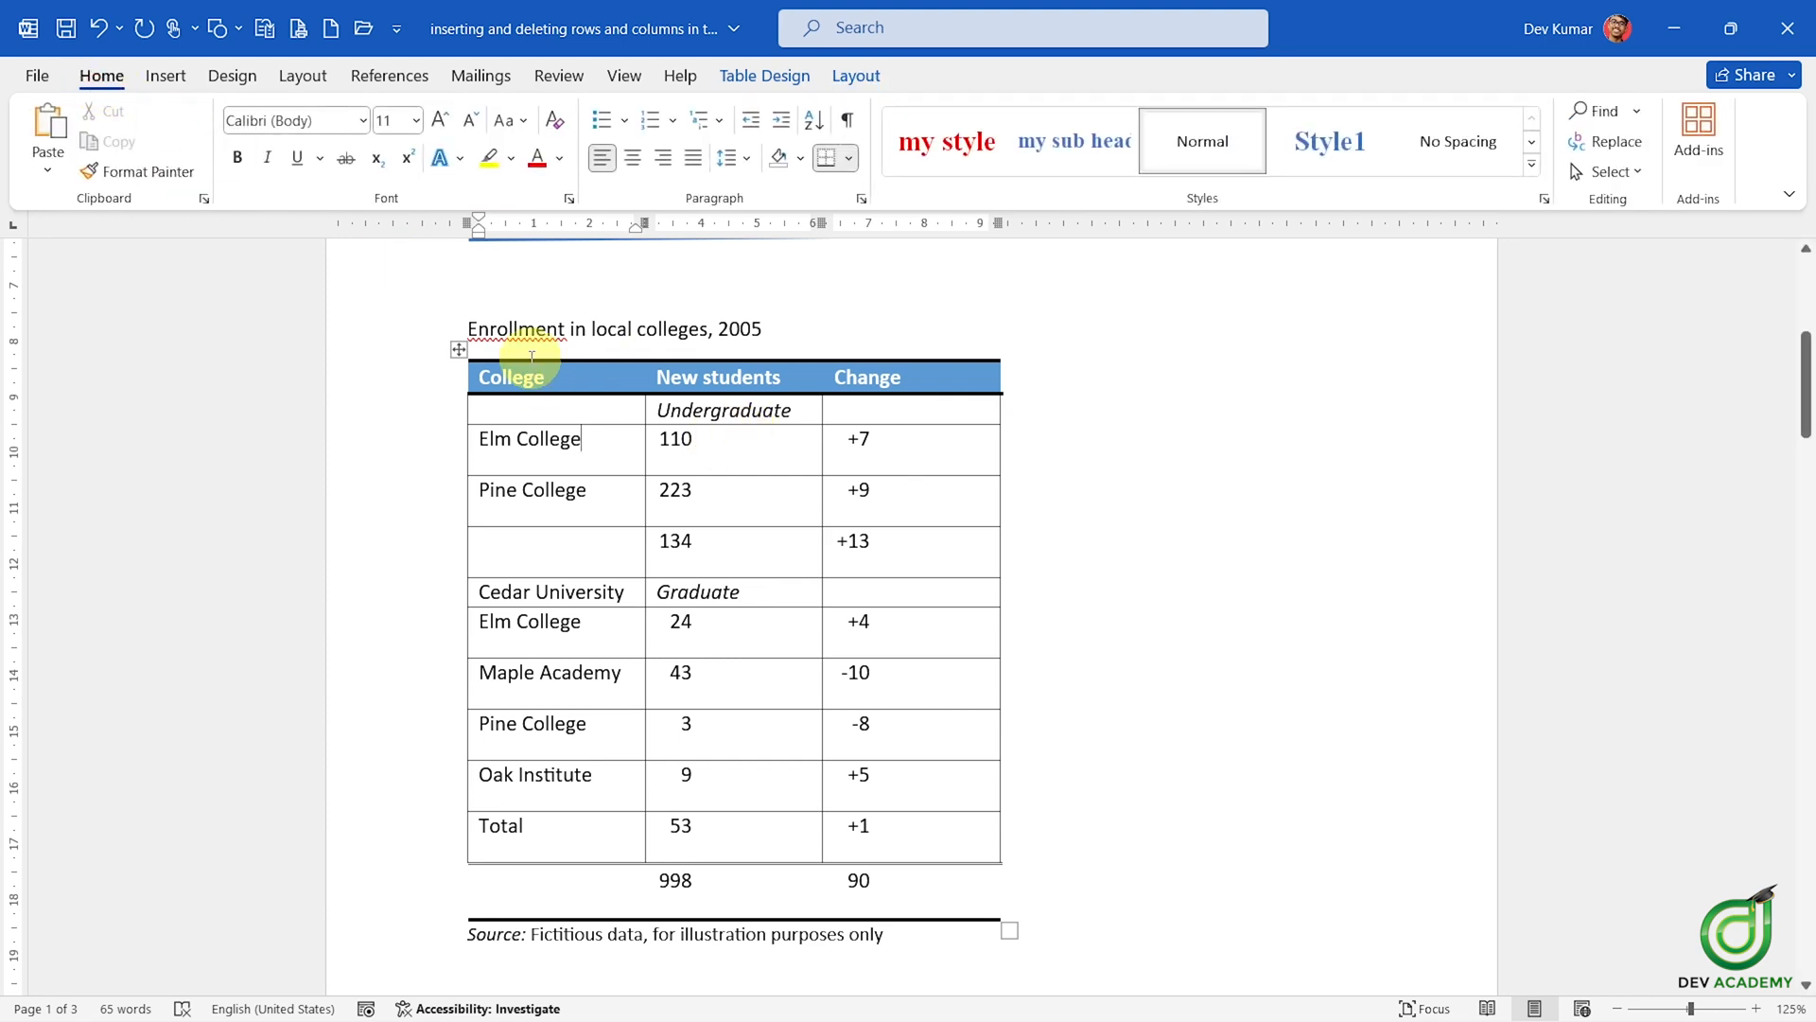
left_click(856, 75)
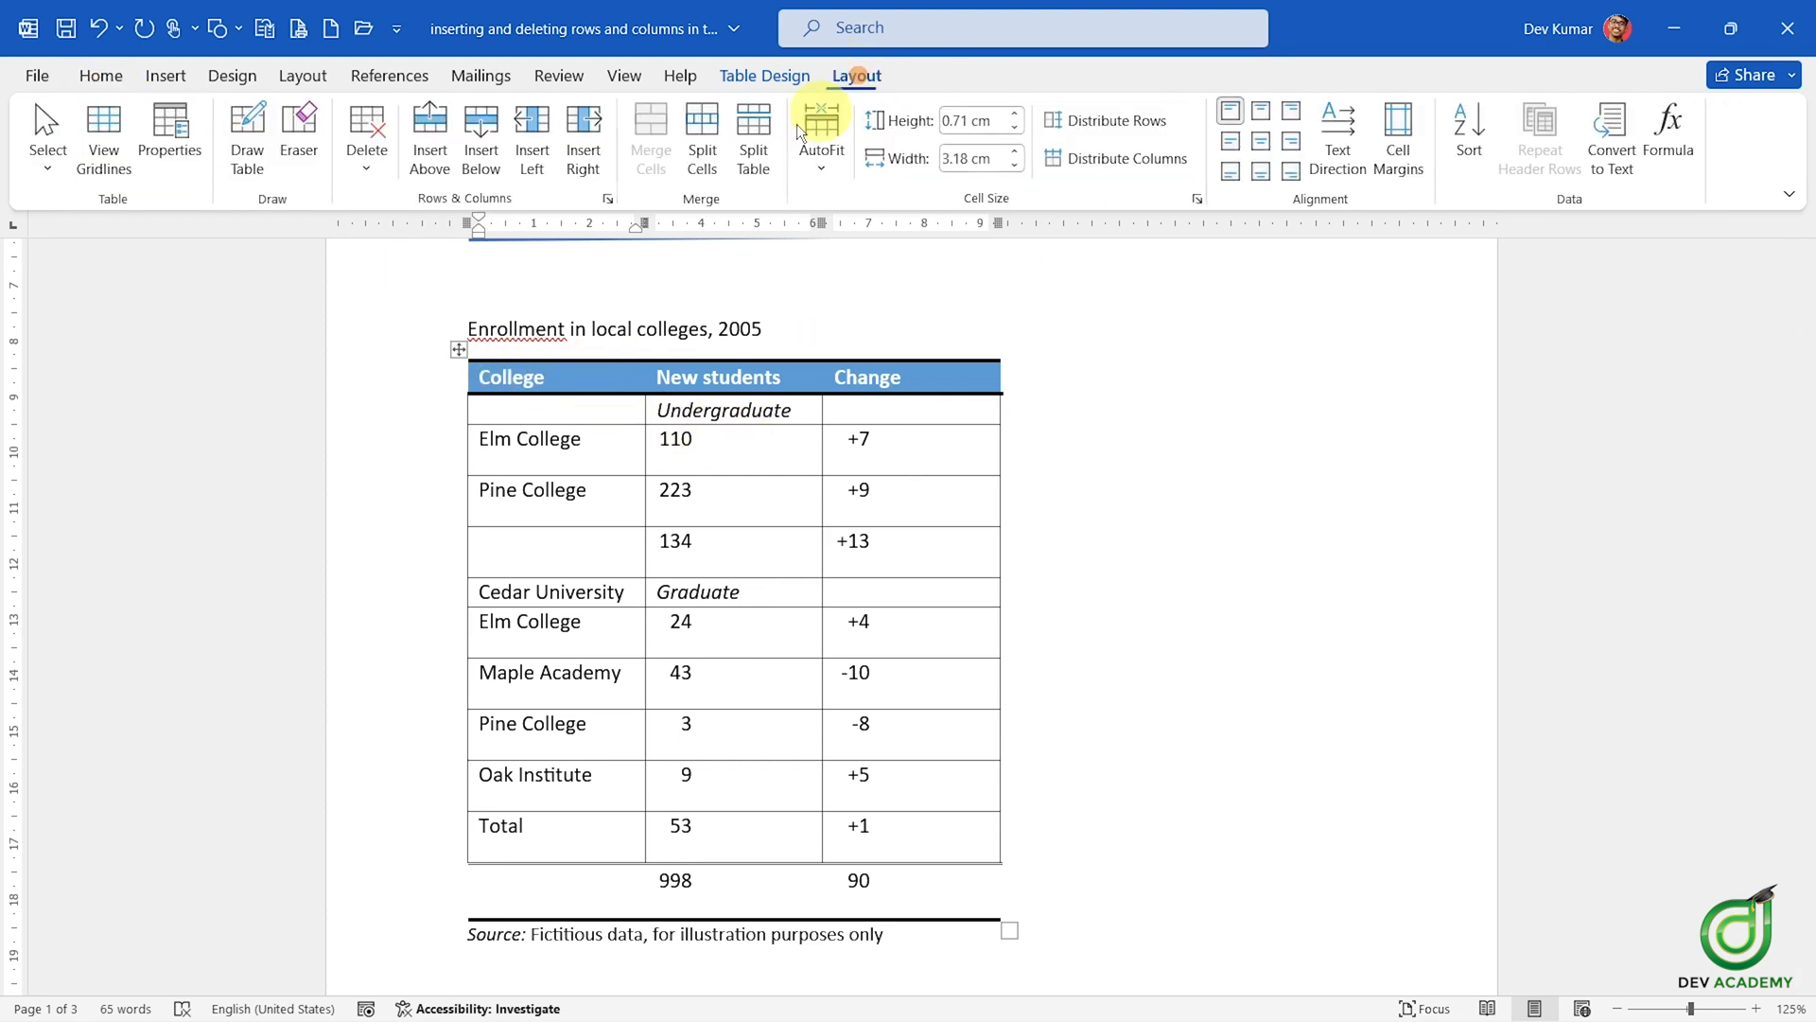
left_click(371, 162)
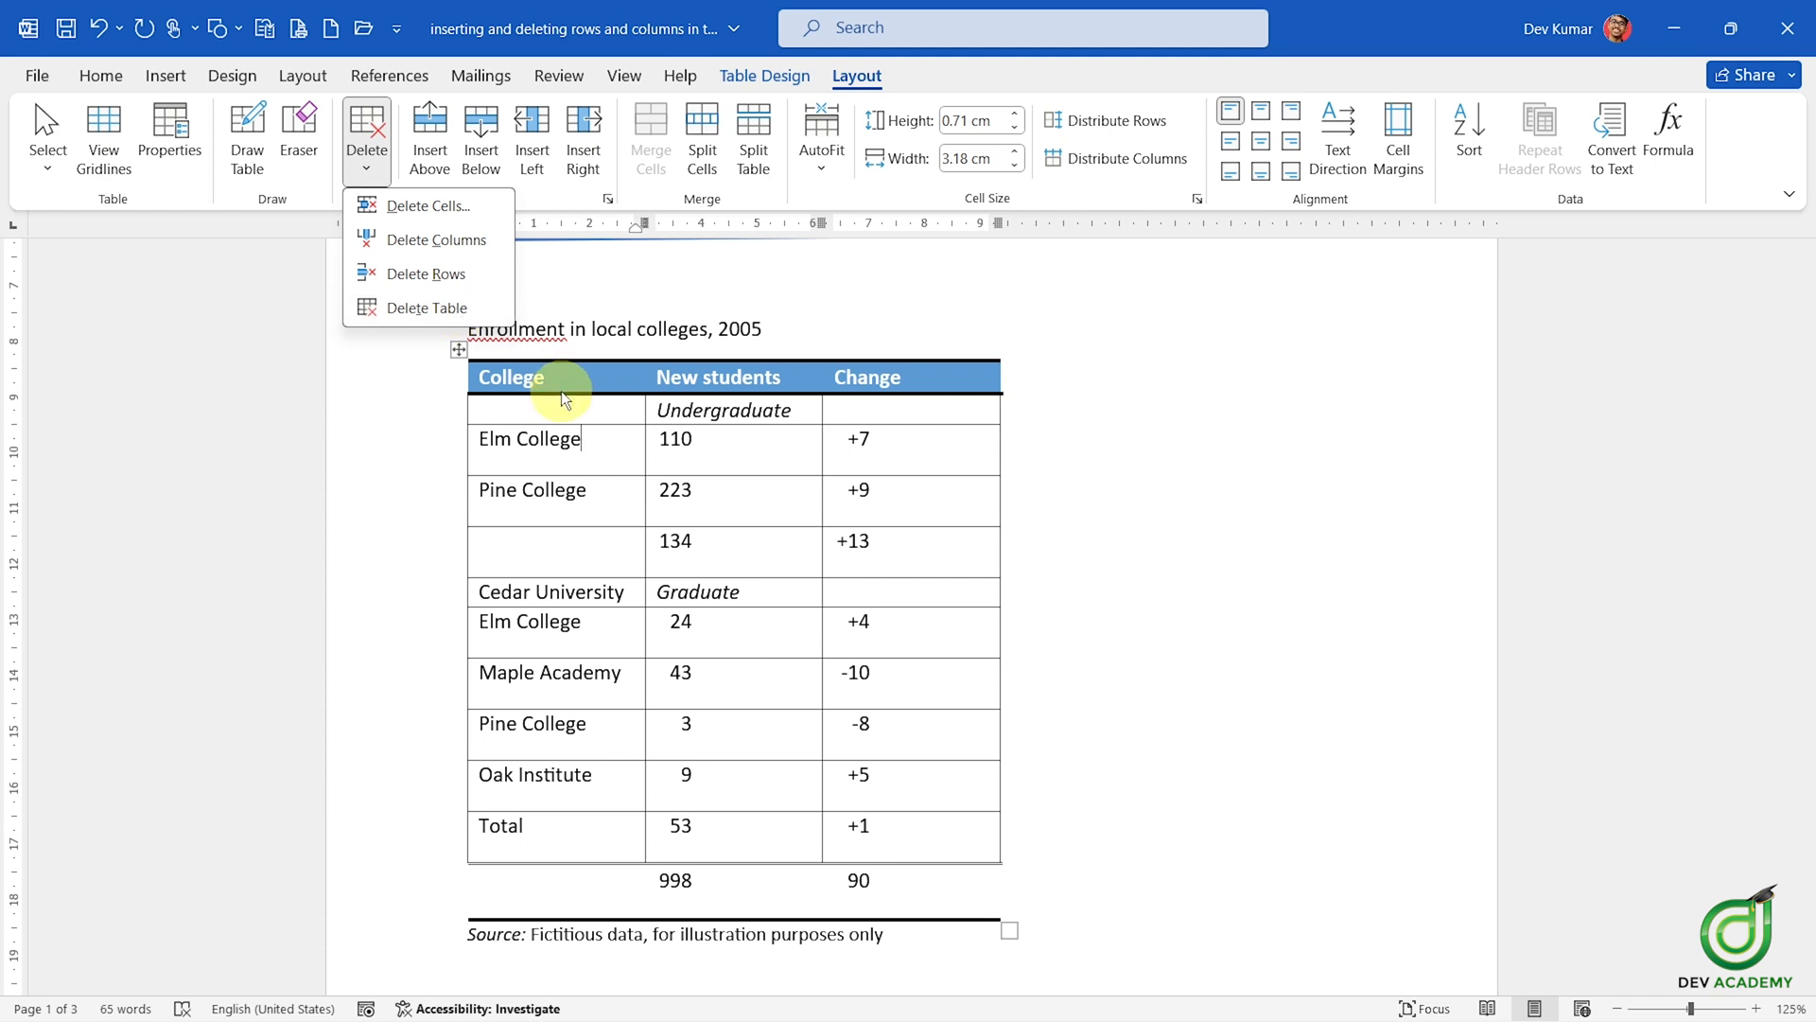
left_click(551, 442)
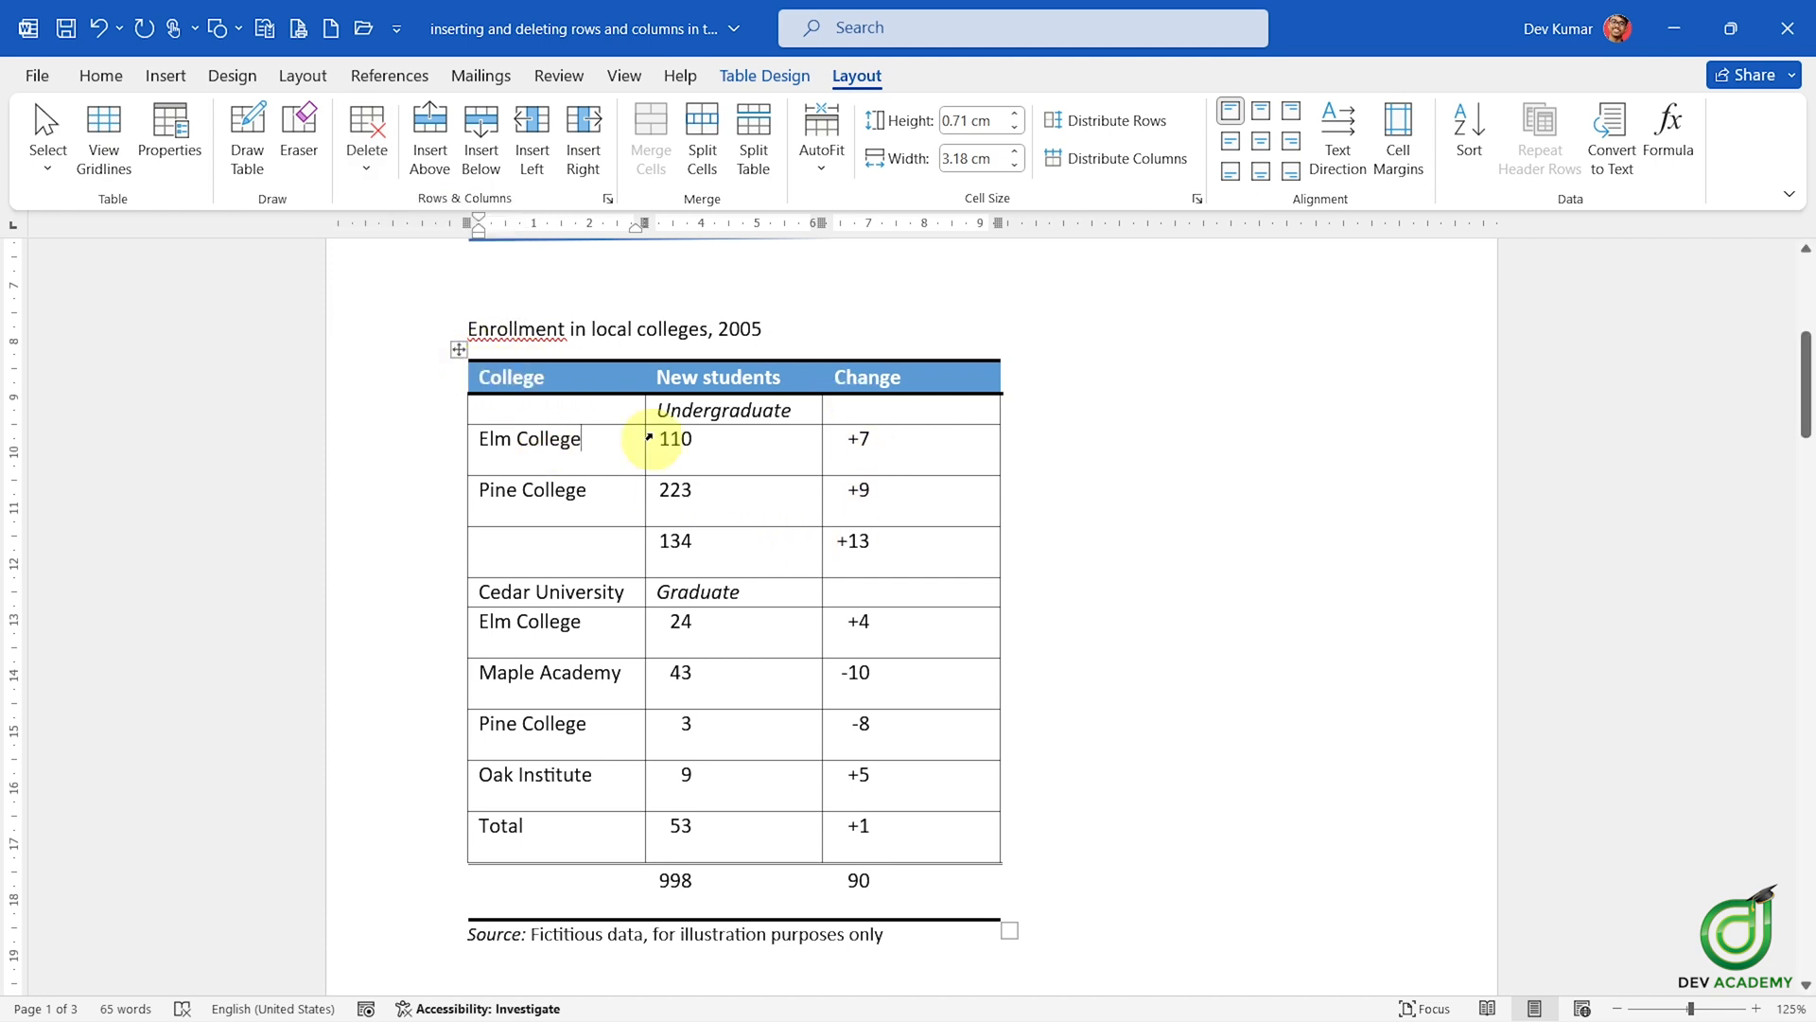
left_click(567, 377)
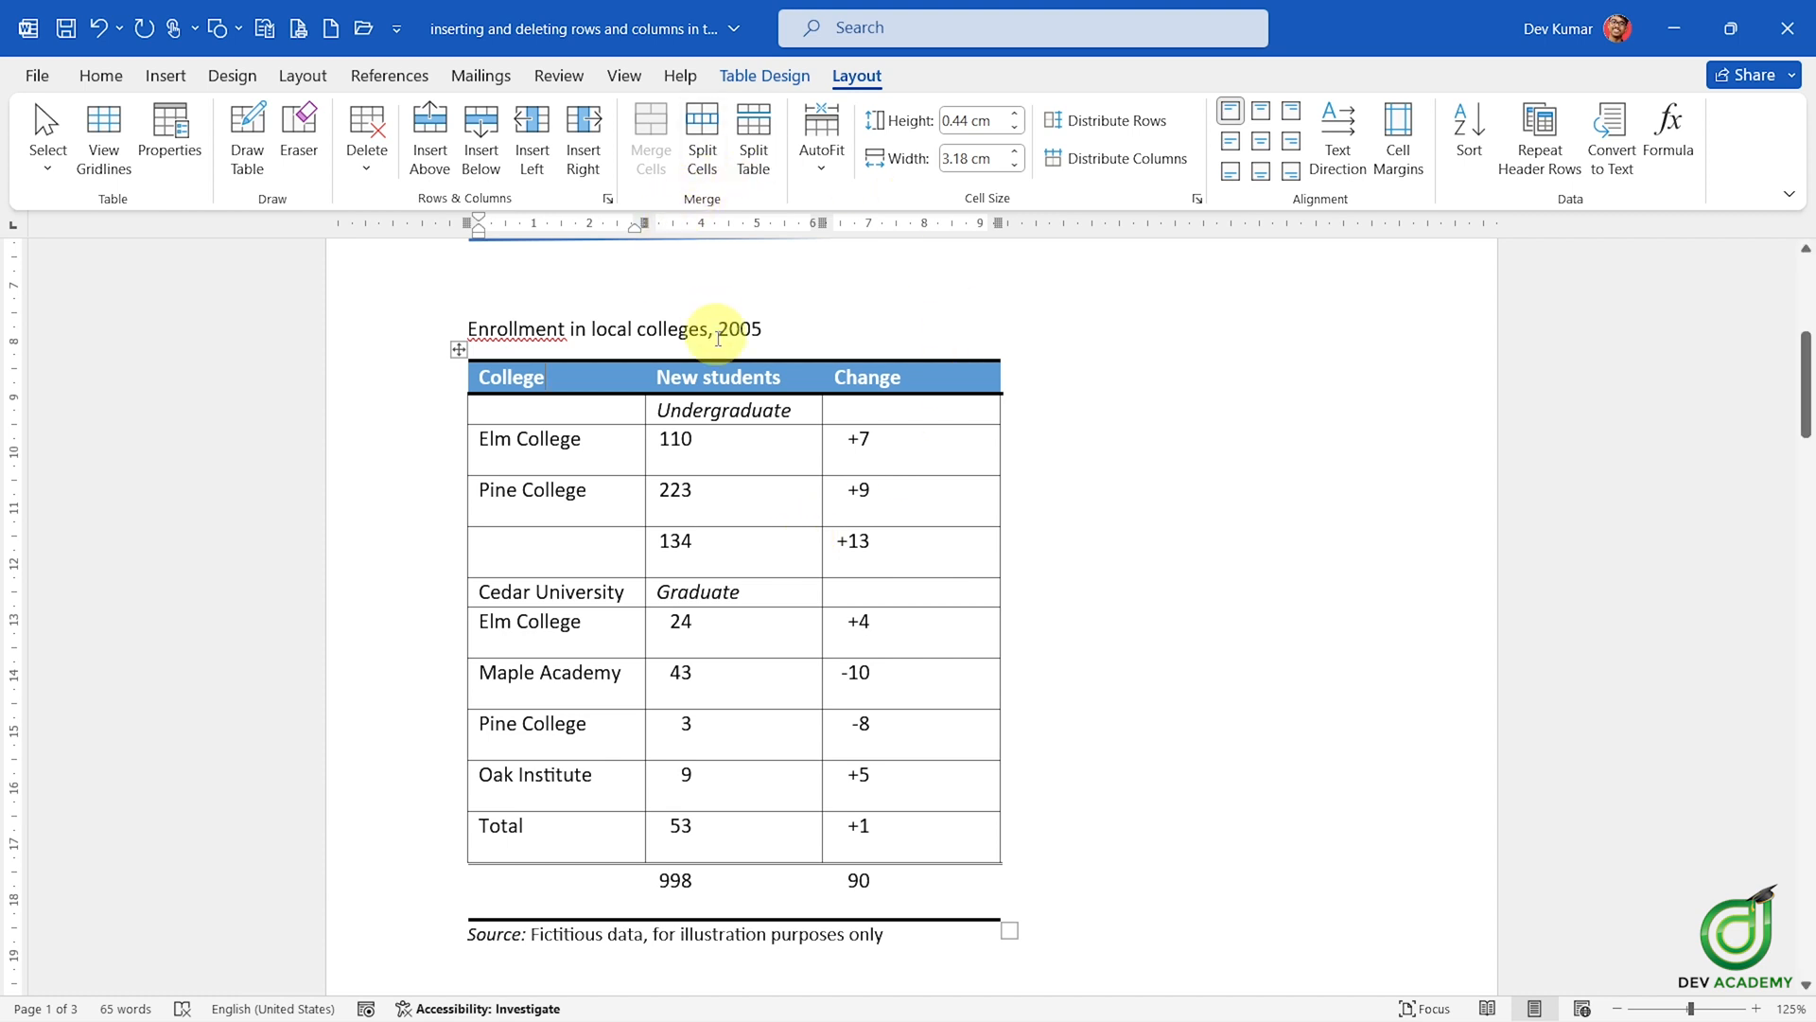
left_click(610, 430)
left_click(585, 372)
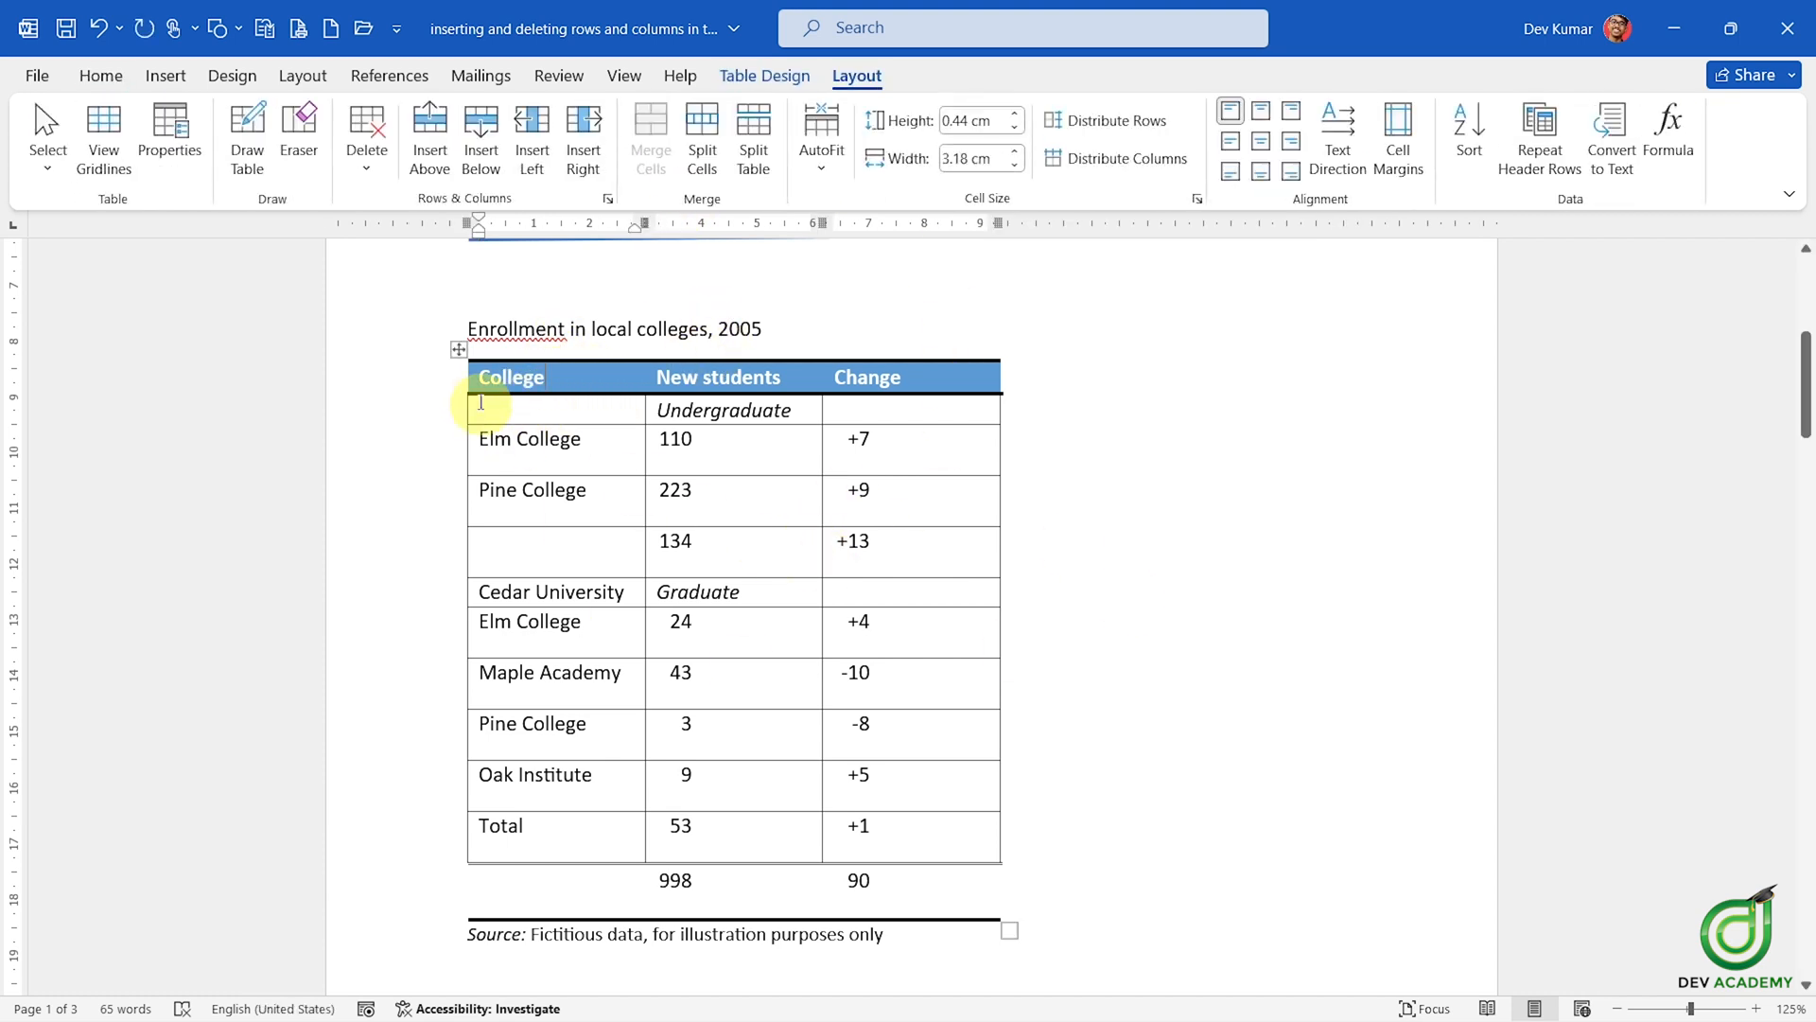
mouse_move(1112, 1010)
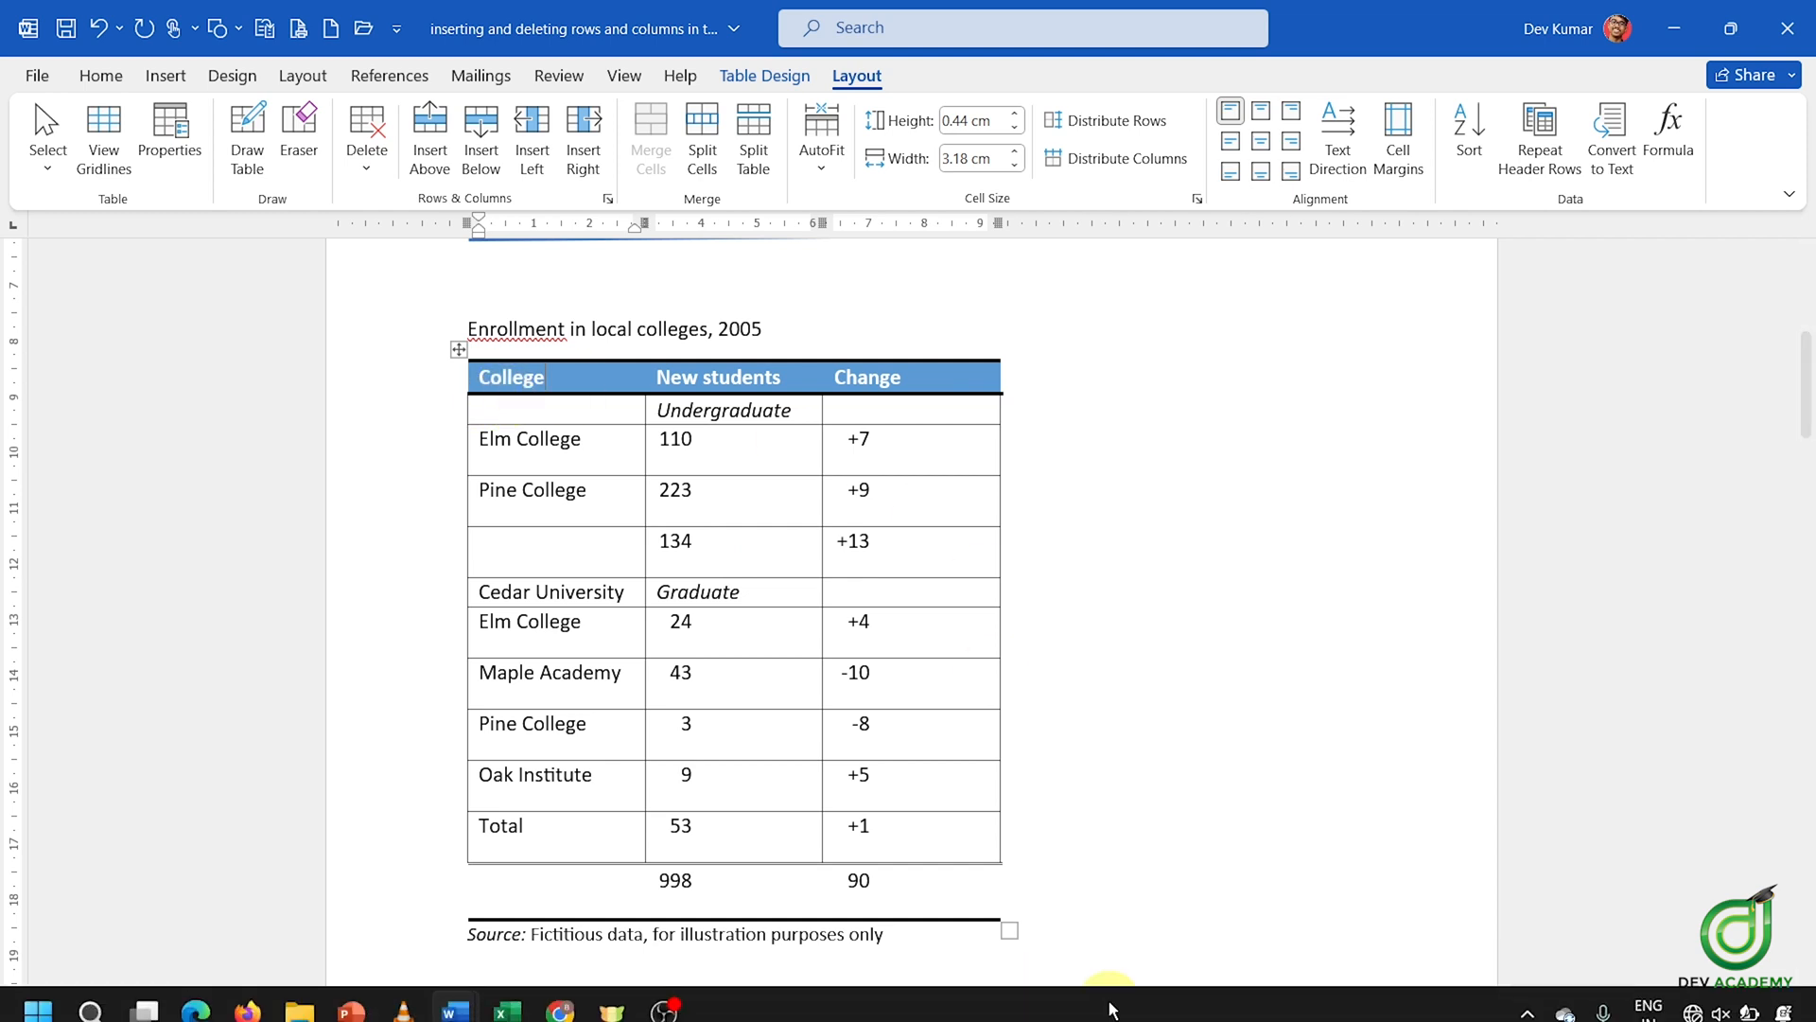
- Select the table cells between the College header and the Change cell of the Total row, going downward and in reverse
left_click(920, 825)
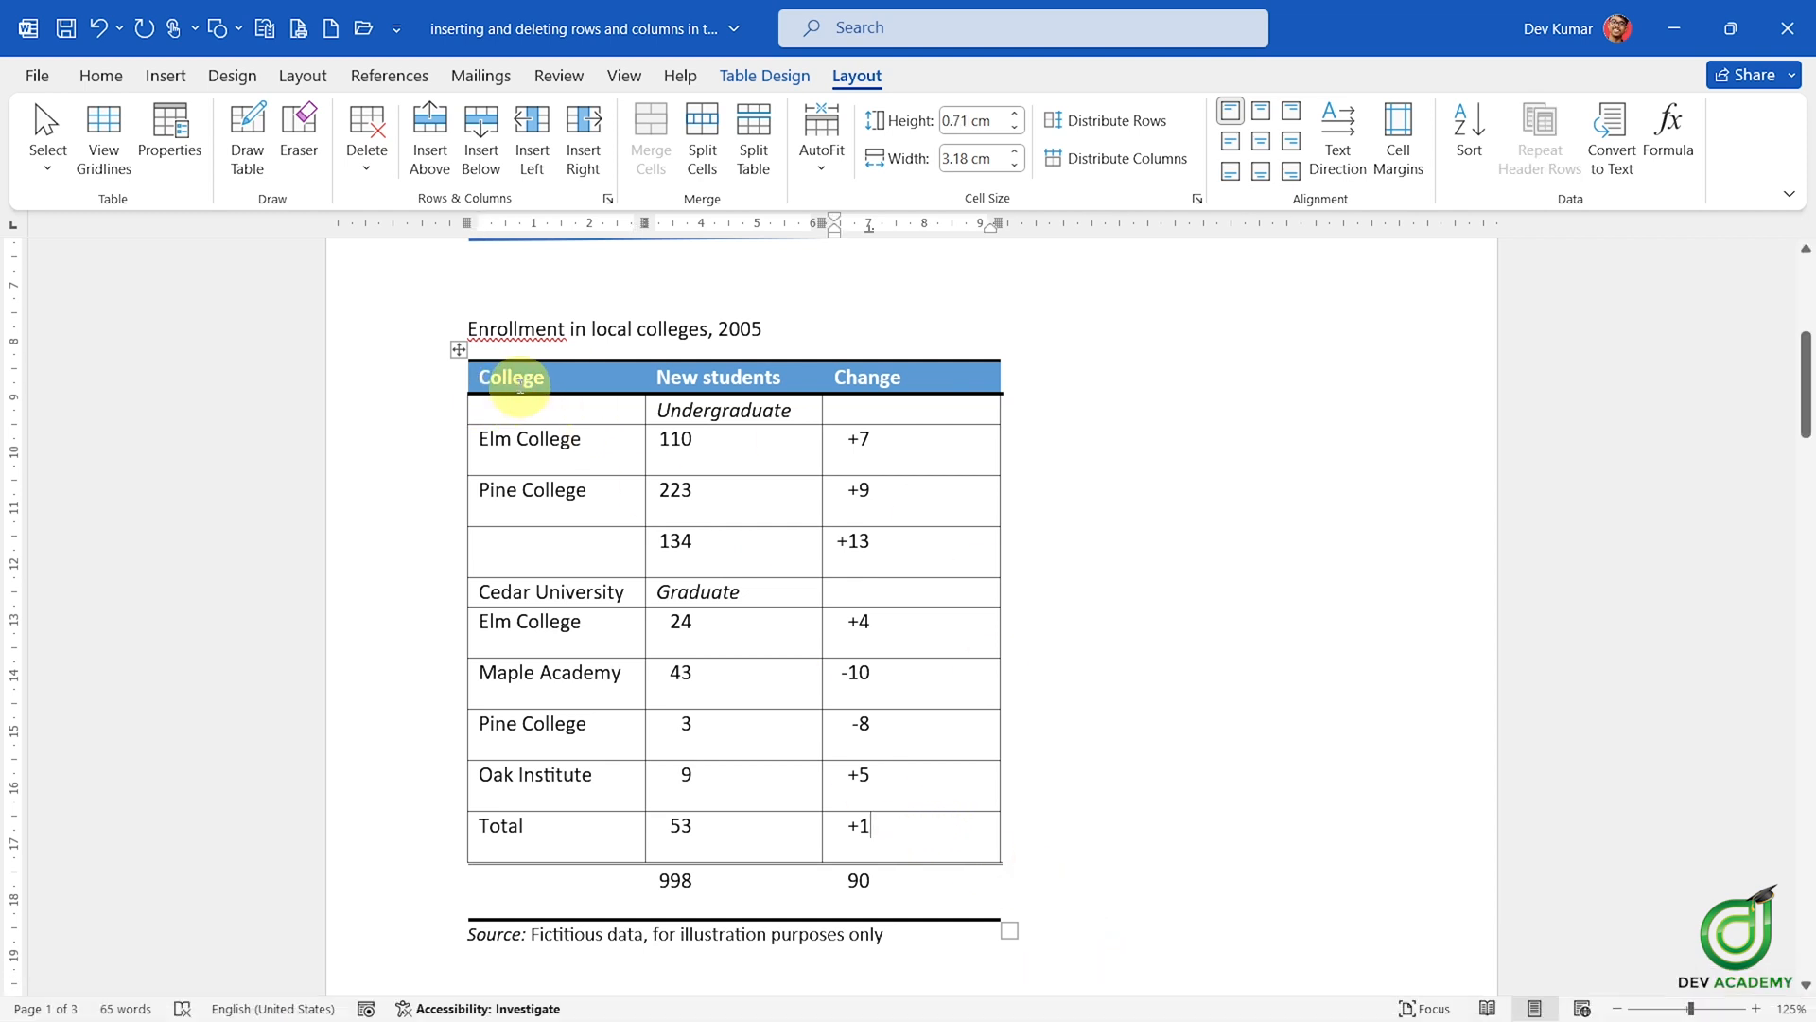
left_click(473, 380)
left_click(483, 377)
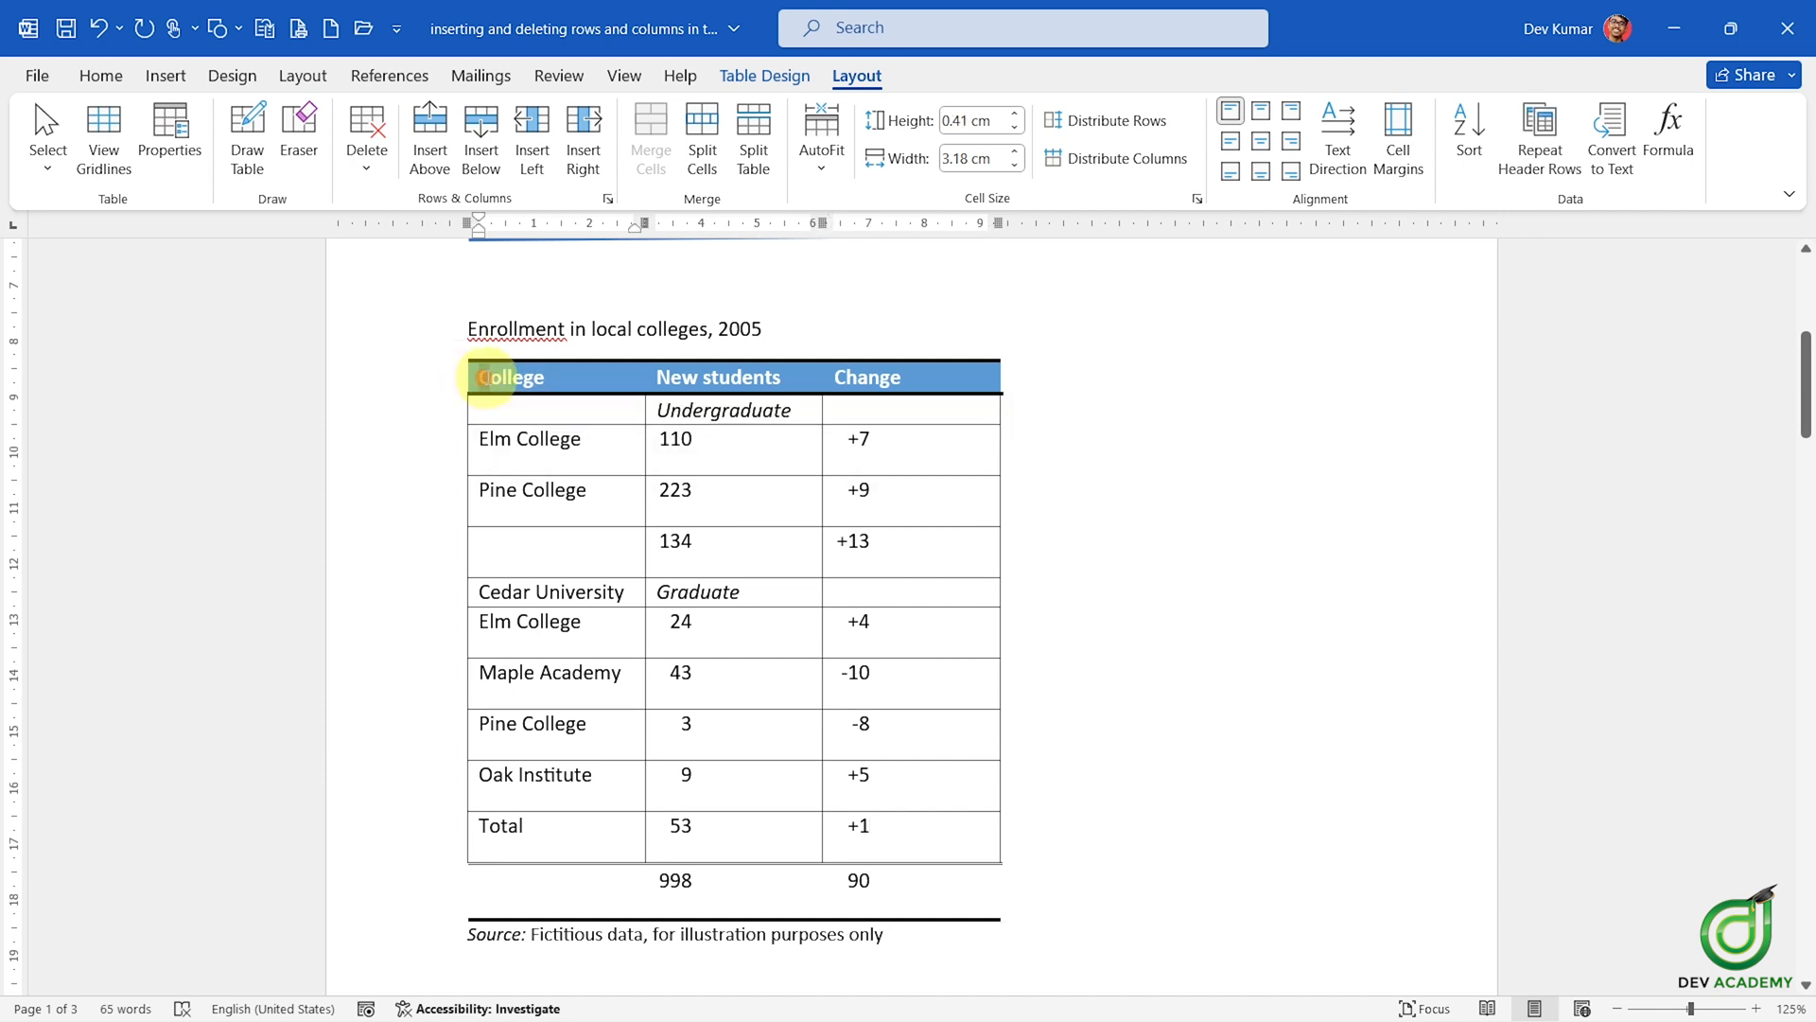
left_click_drag(483, 378, 909, 768)
left_click(912, 831)
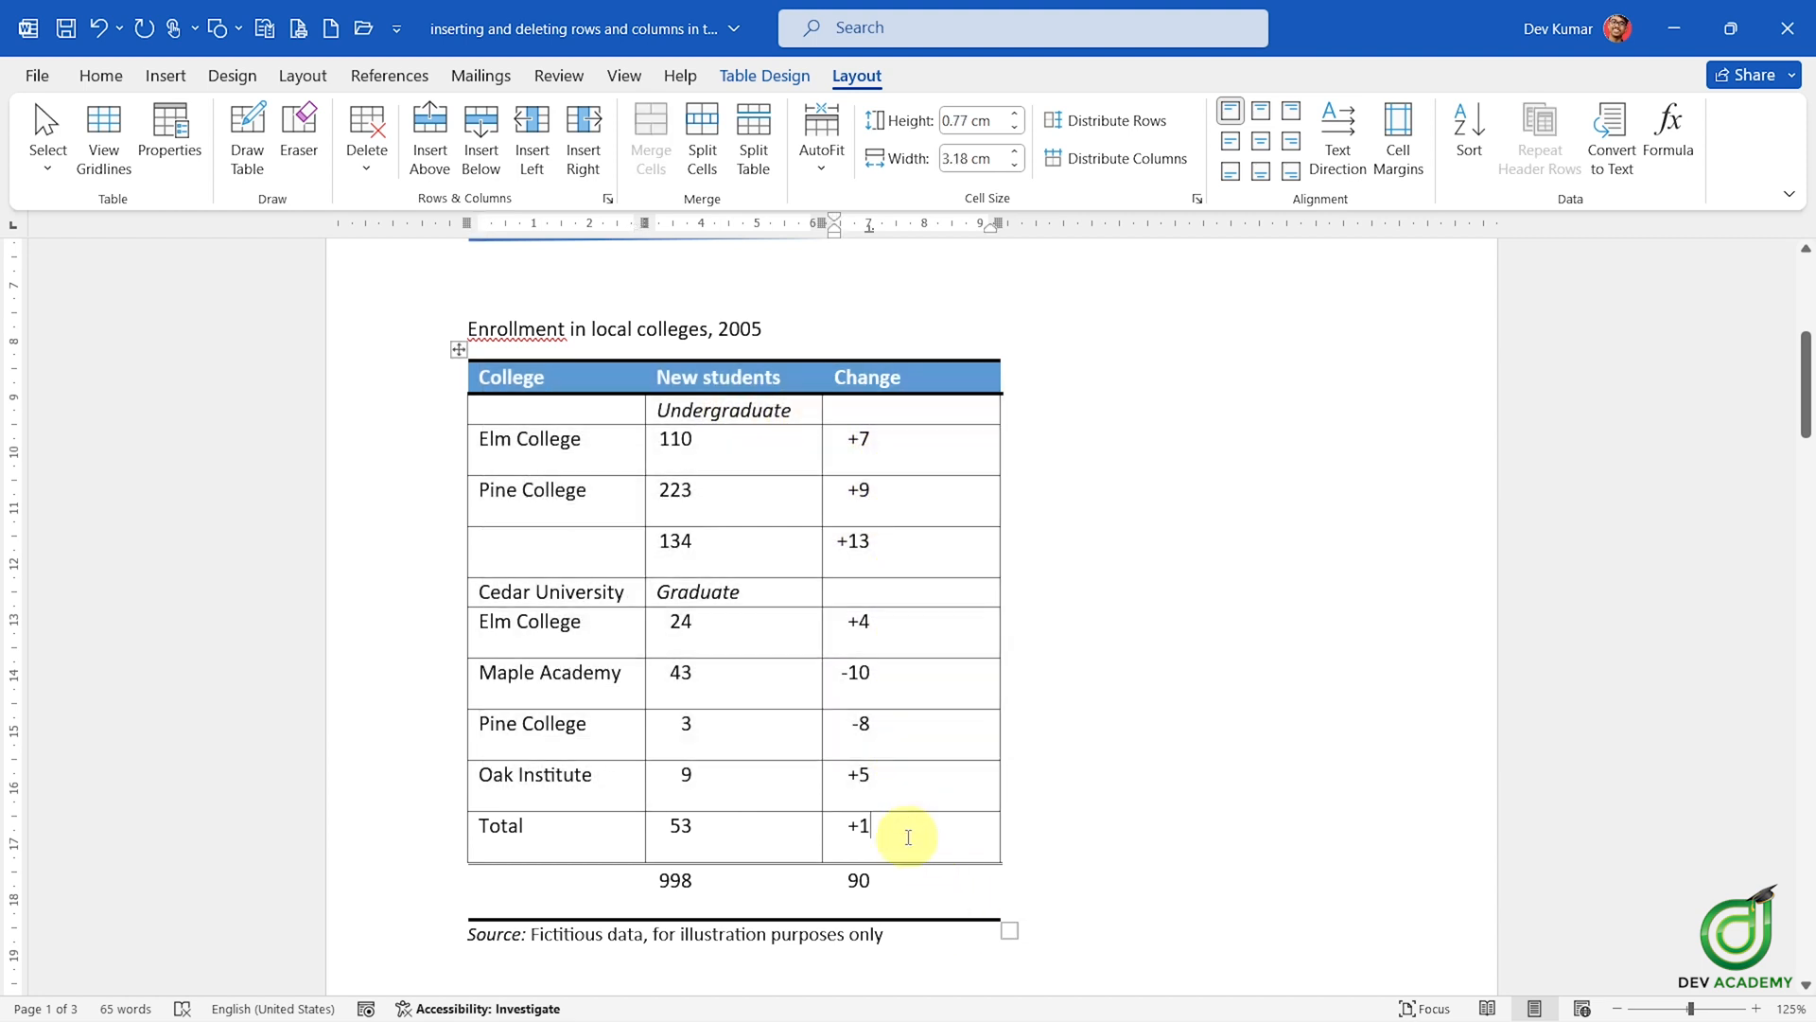
left_click_drag(846, 822, 516, 378)
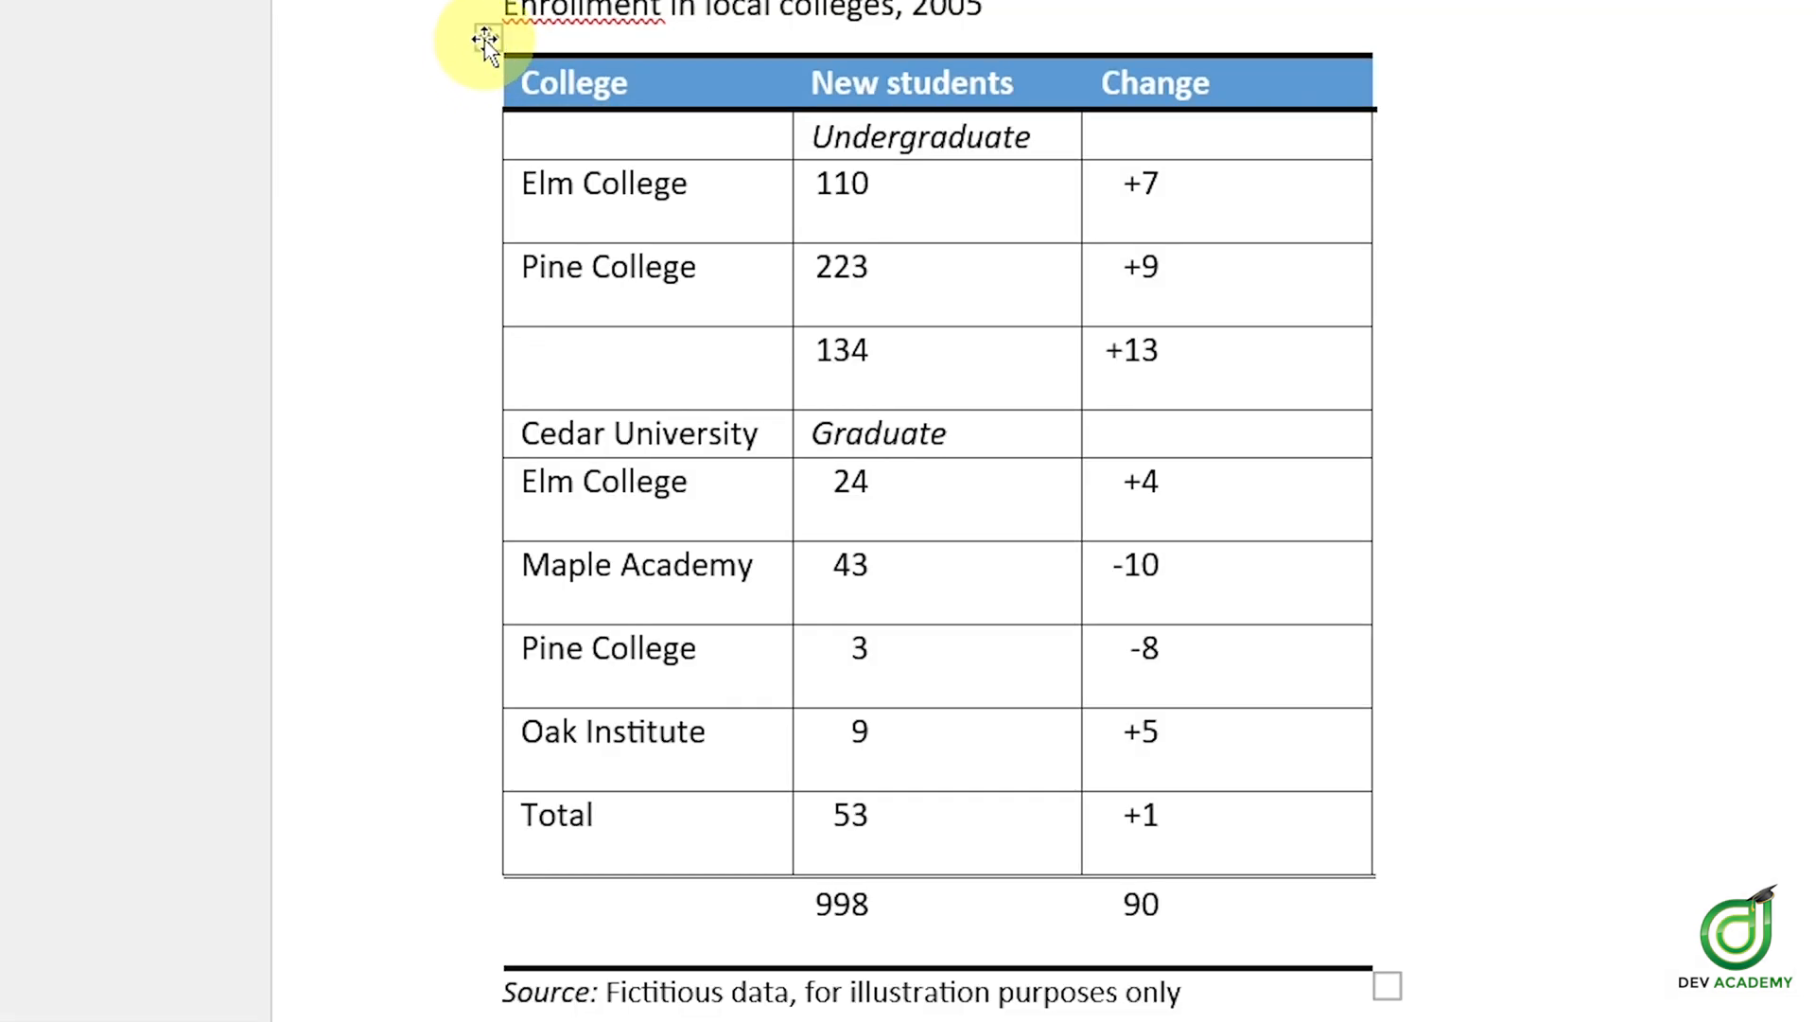
- Select the entire enrollment table and clear the contents of all its cells, keeping the table grid
left_click(485, 40)
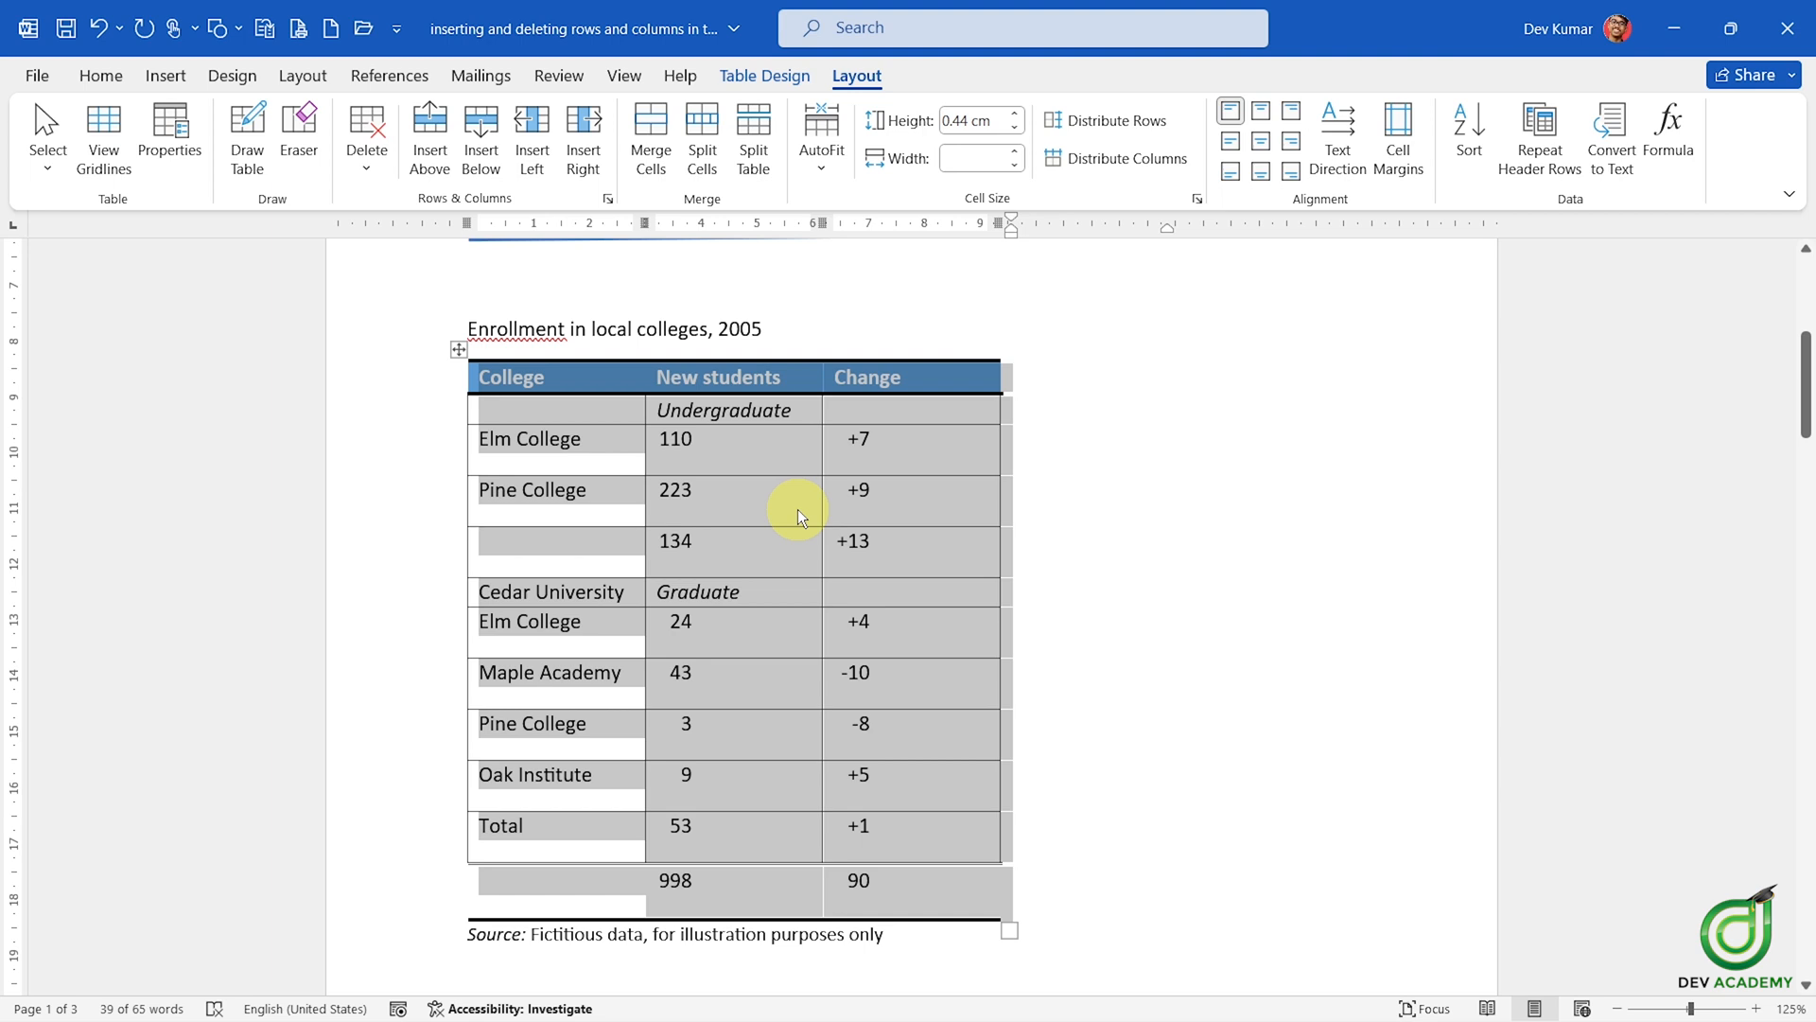
key("Delete")
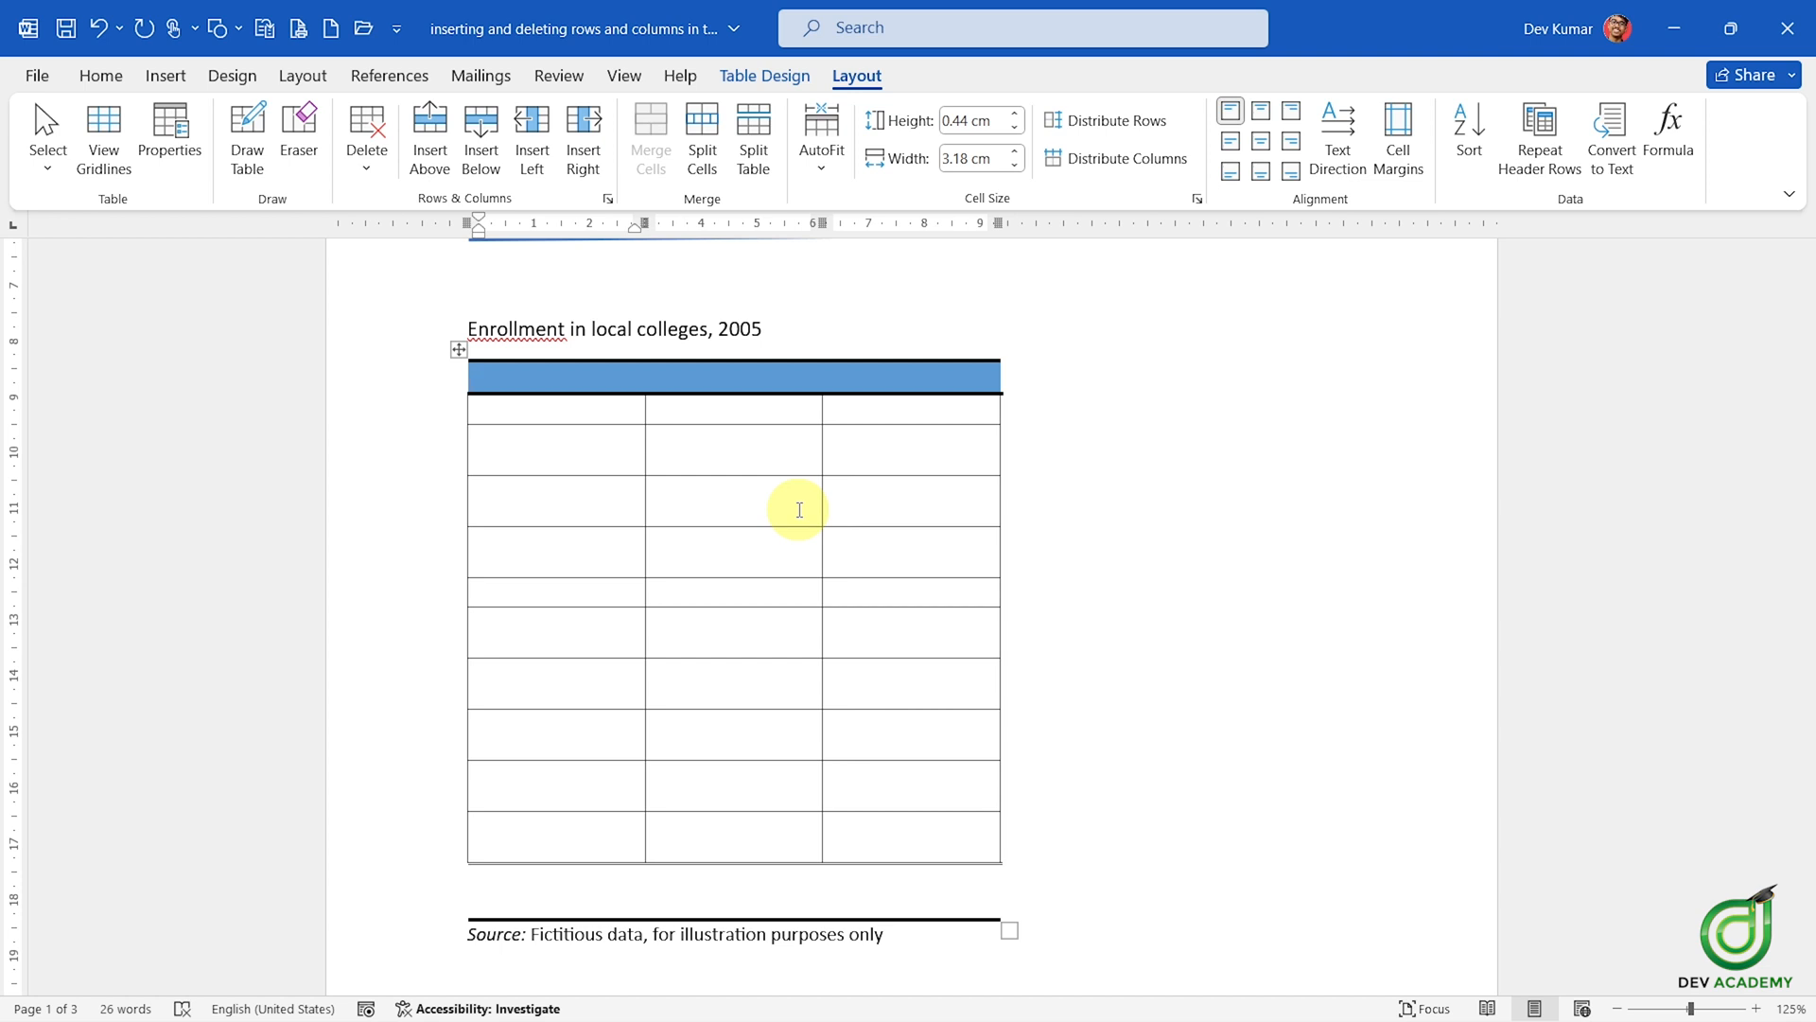
- Undo the clearing of the cell contents and delete the entire selected enrollment table
key("ctrl+z")
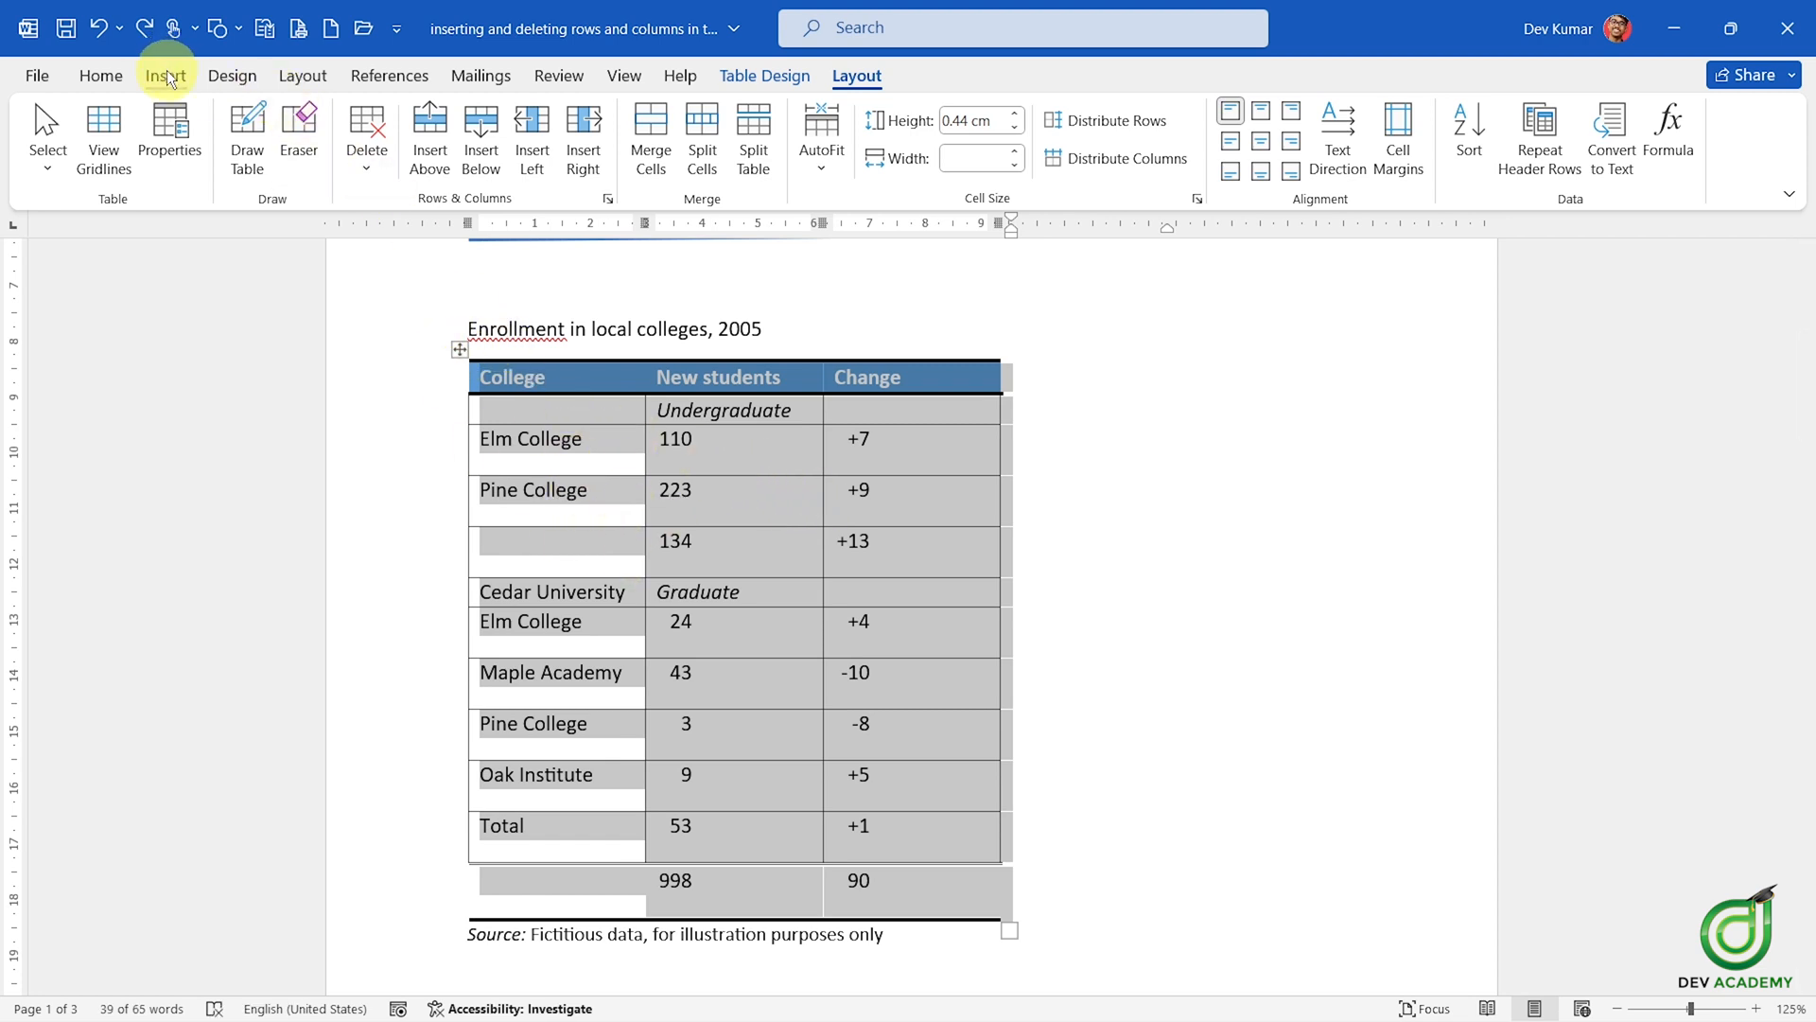
right_click(686, 442)
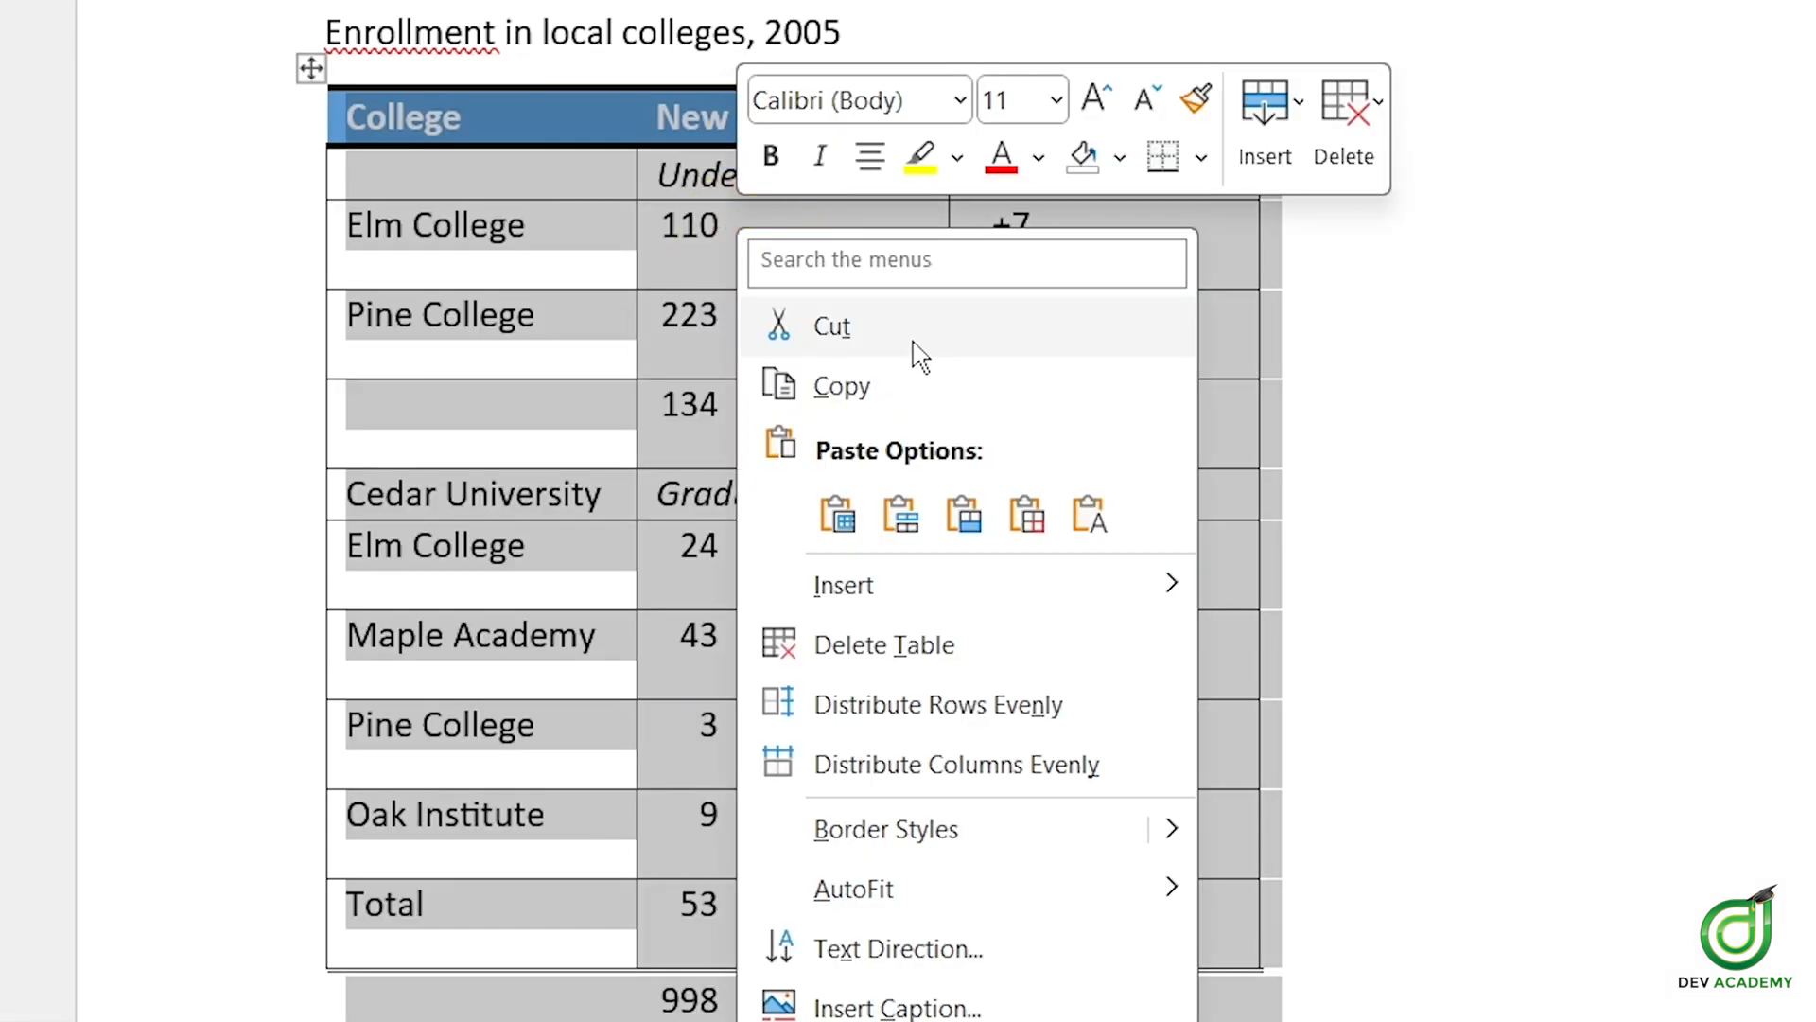
left_click(944, 652)
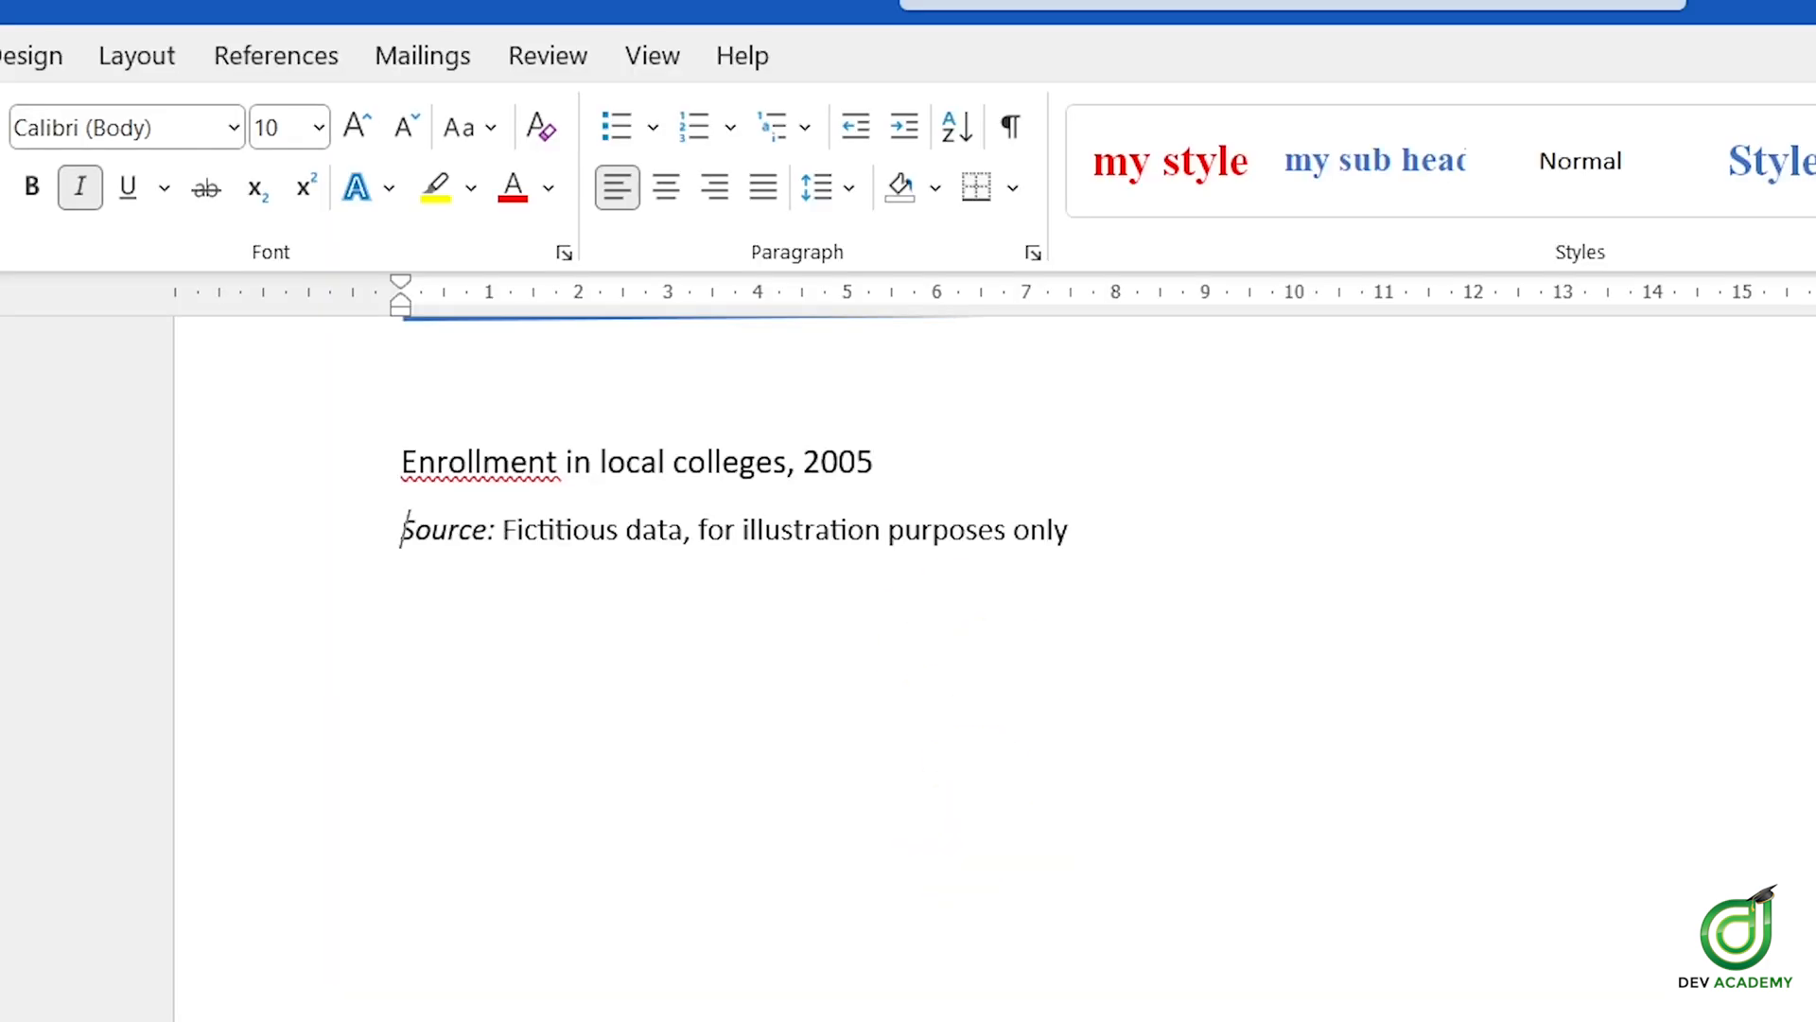
- Undo the table deletion and delete the enrollment table again with the Delete Table layout command
key("ctrl+z")
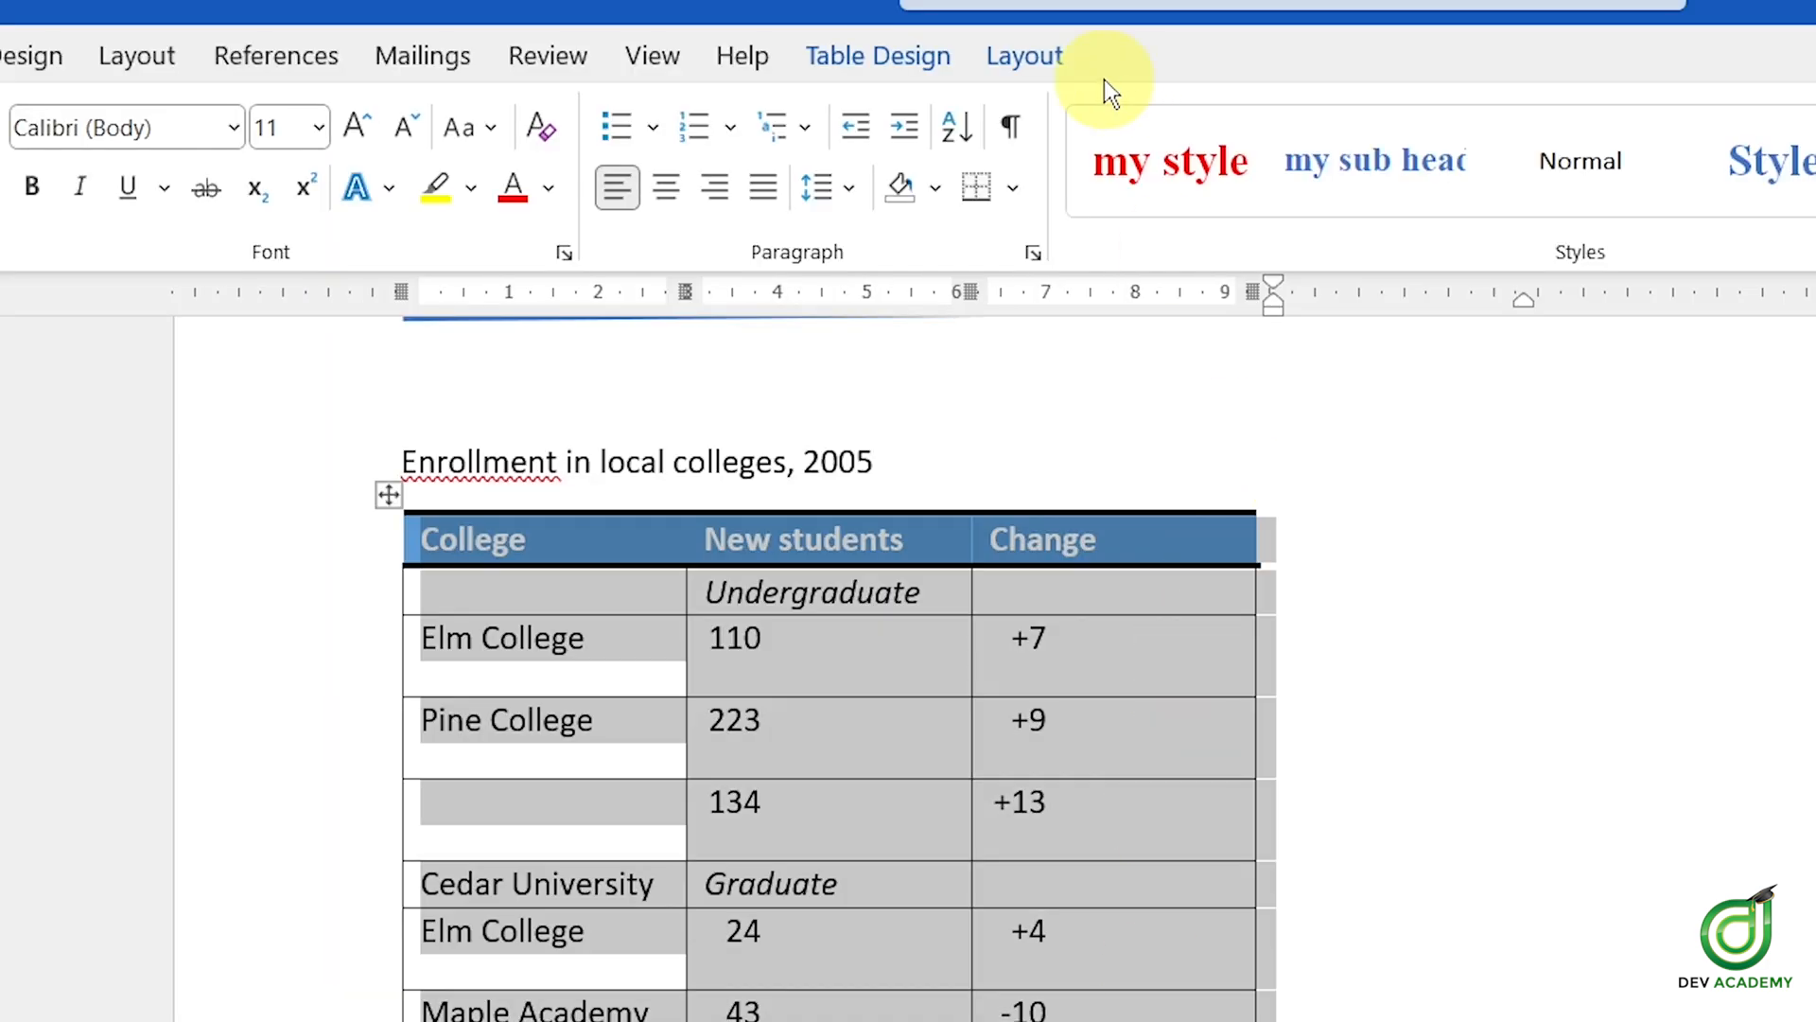
left_click(1067, 58)
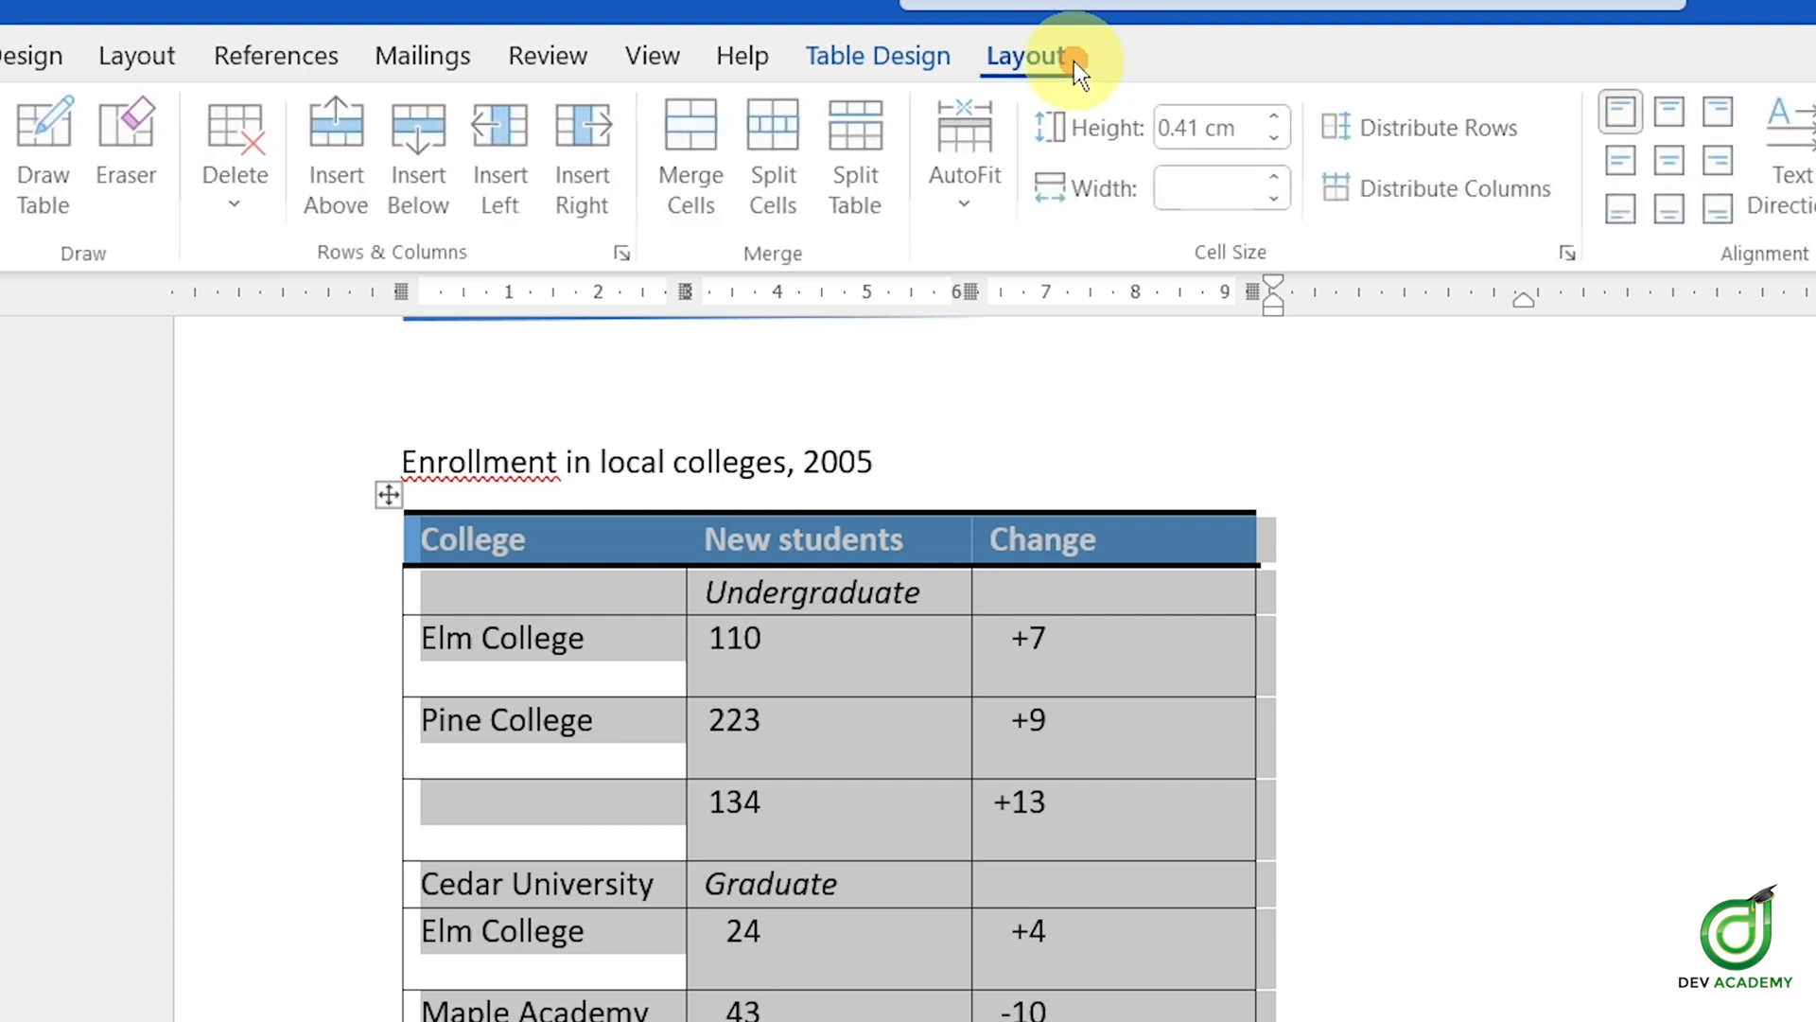
left_click(265, 207)
left_click(355, 430)
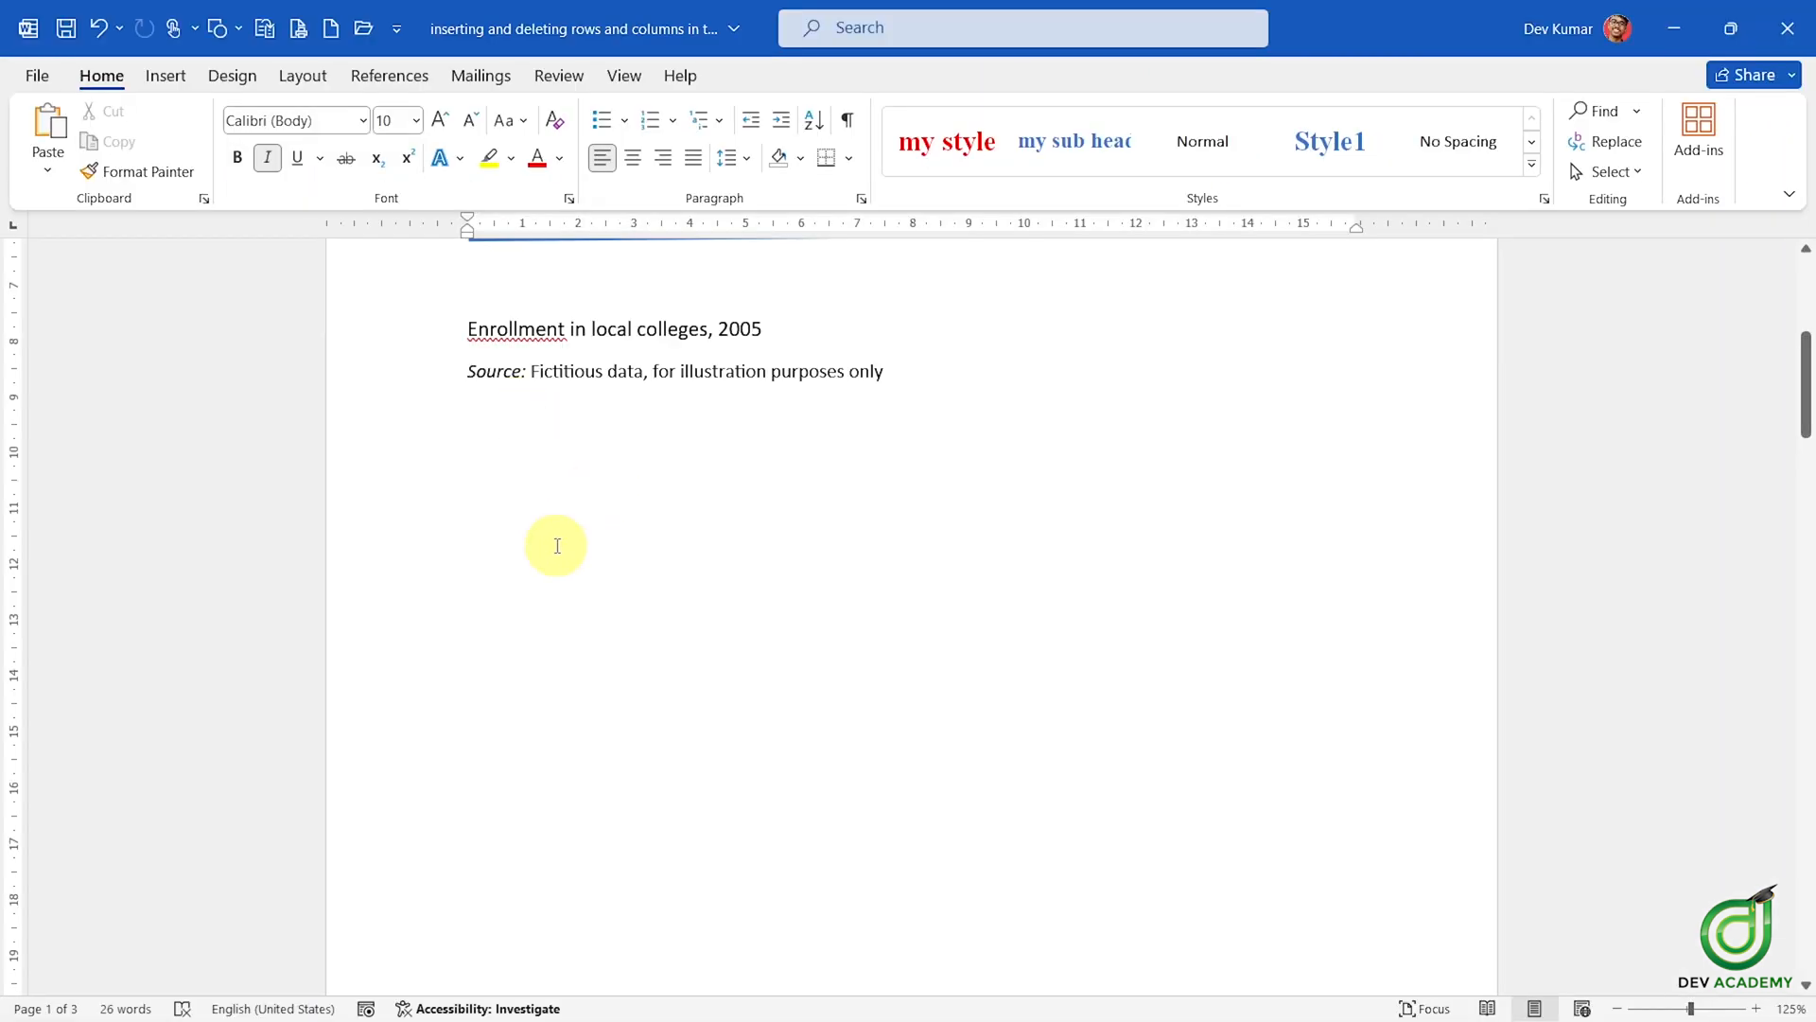
- Restore the deleted enrollment table and remove the whole selected table directly, without using a table command
key("ctrl+z")
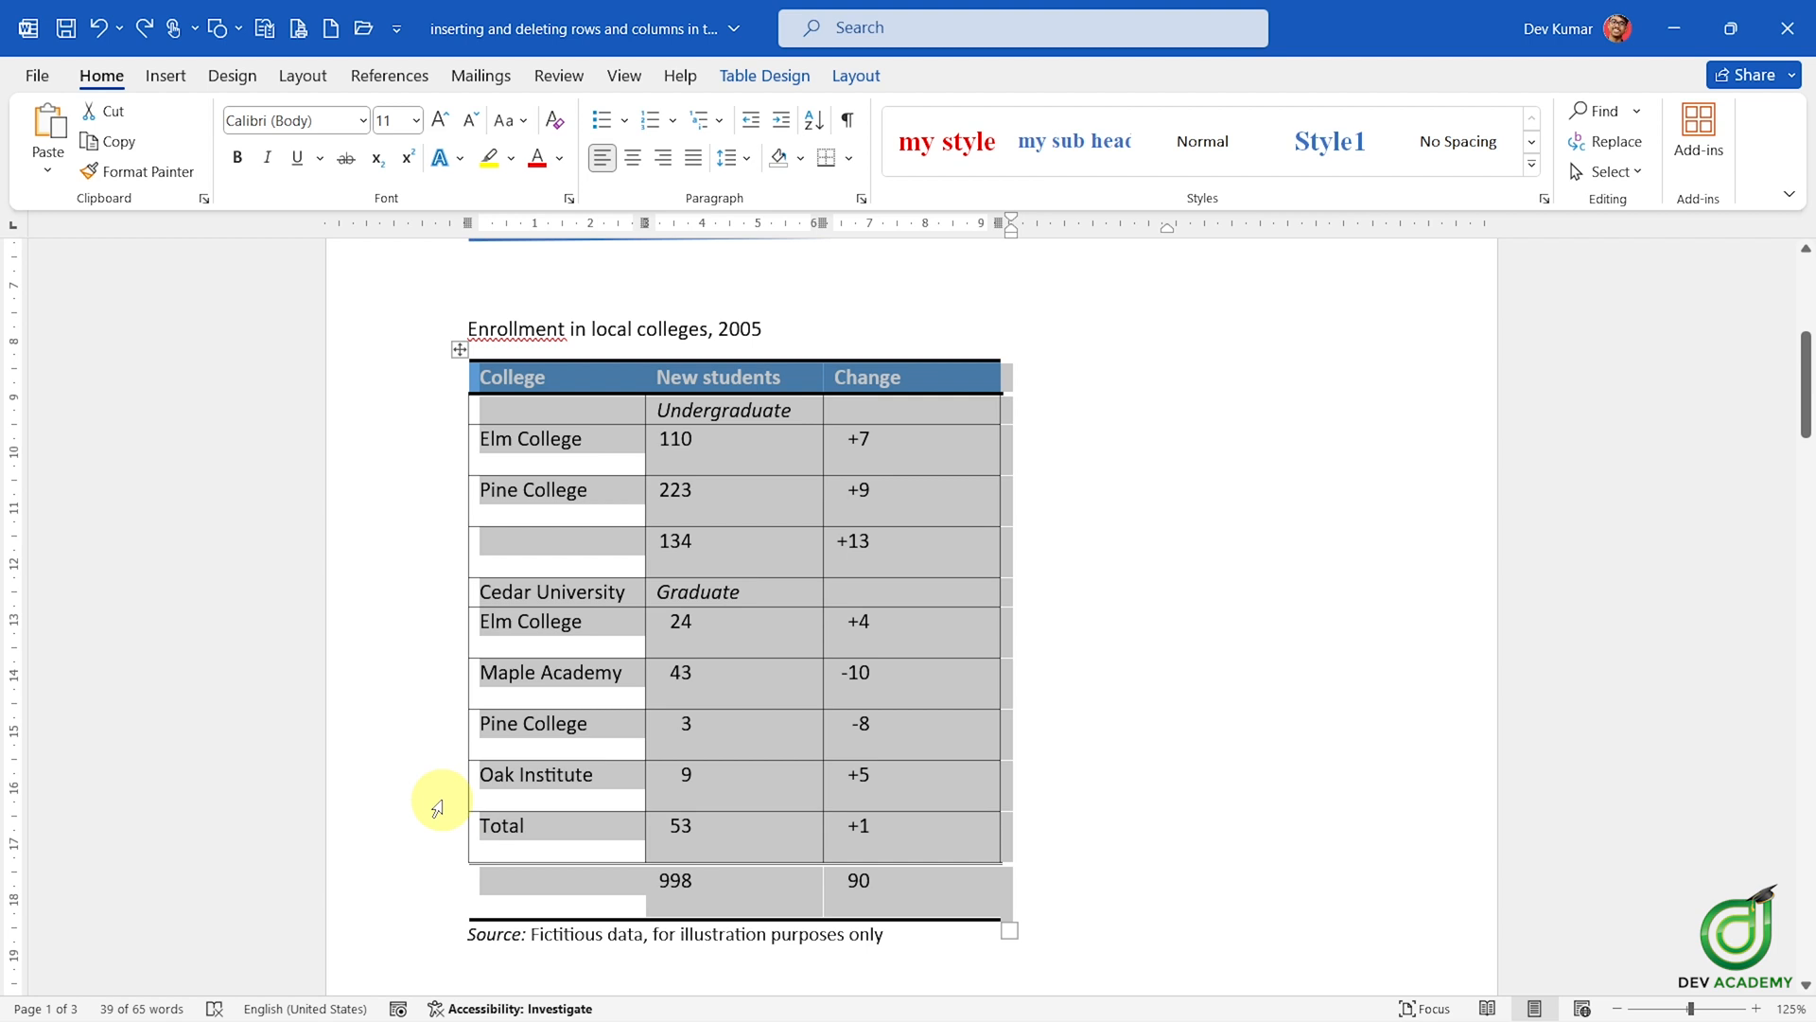
key("BackSpace")
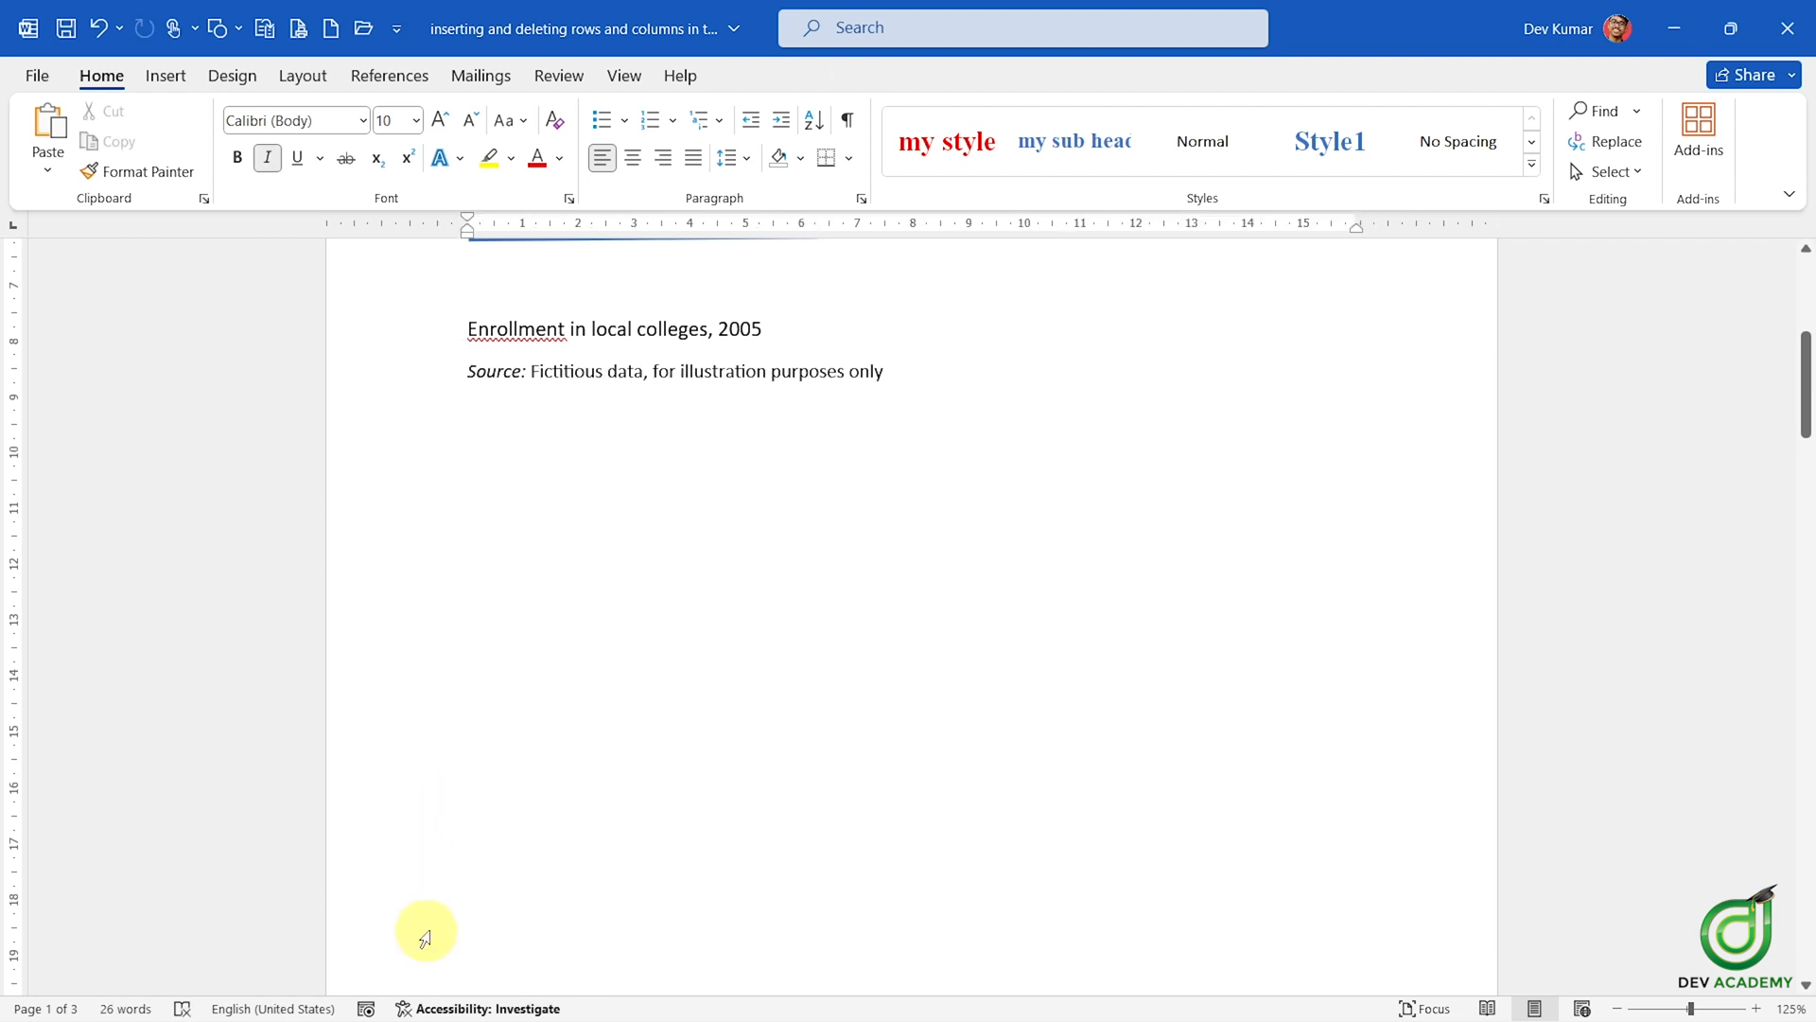
scroll(747, 553, "up", 6)
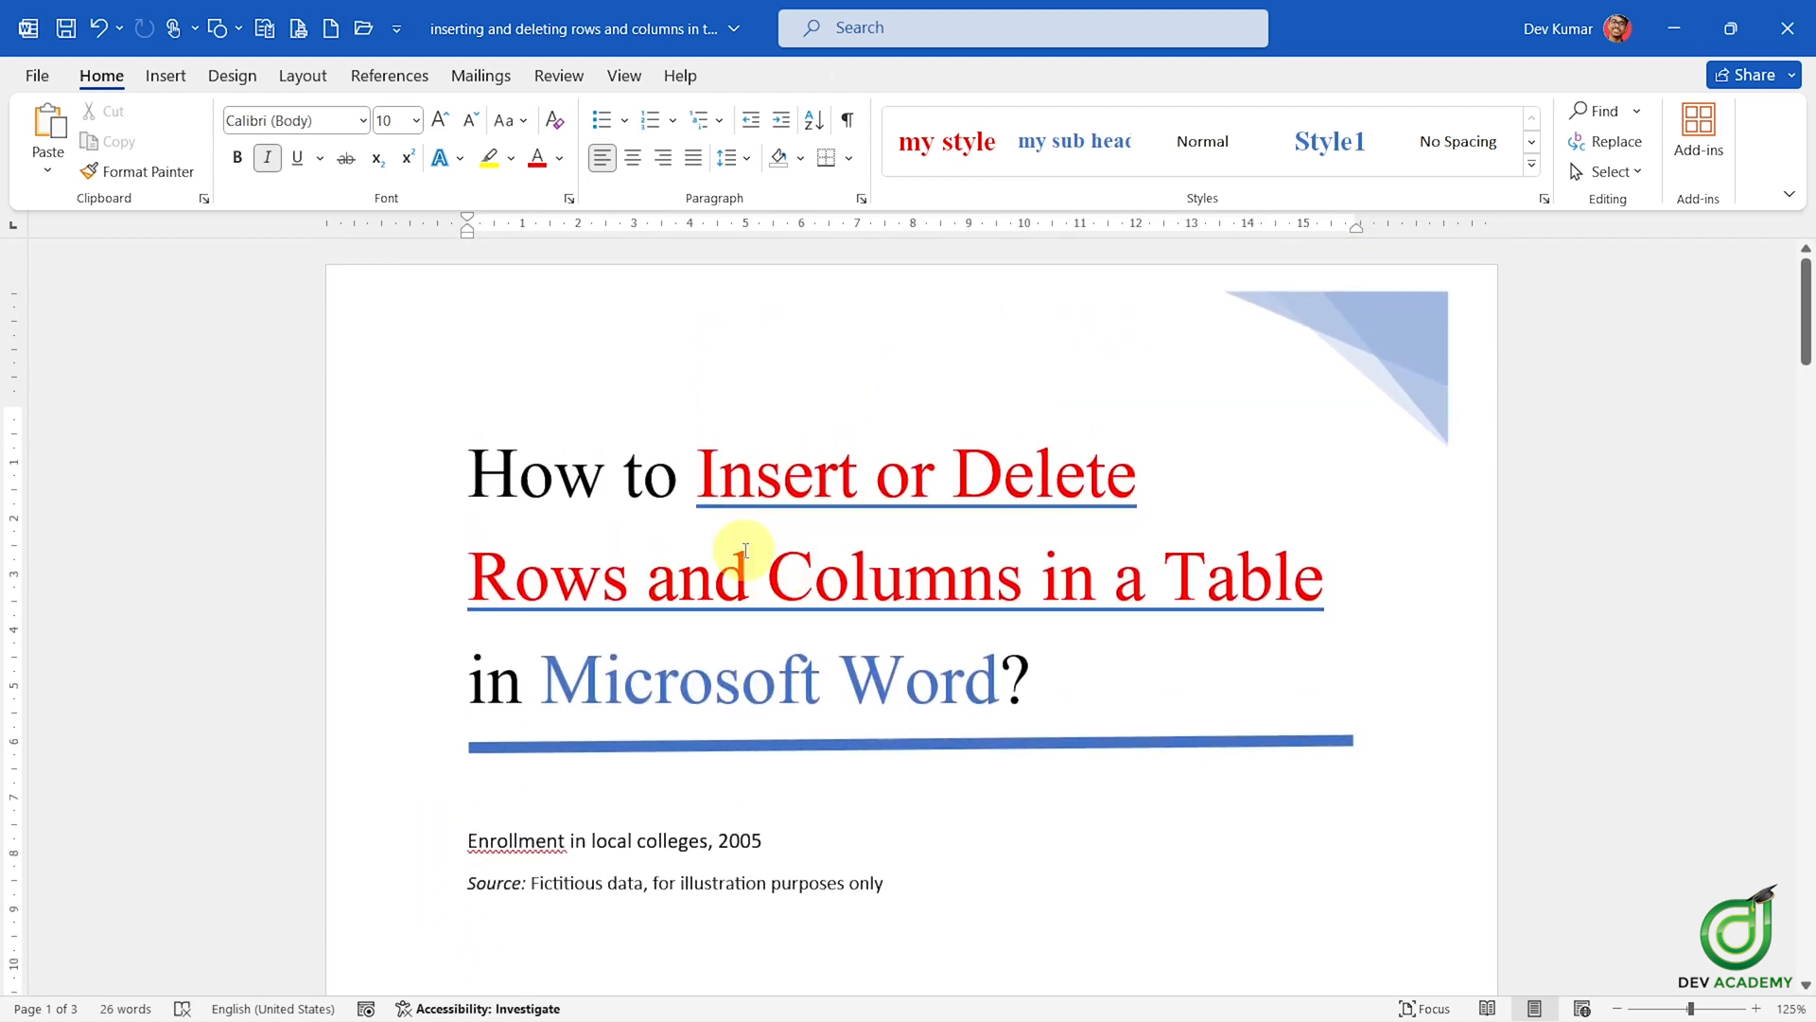
left_click(1037, 611)
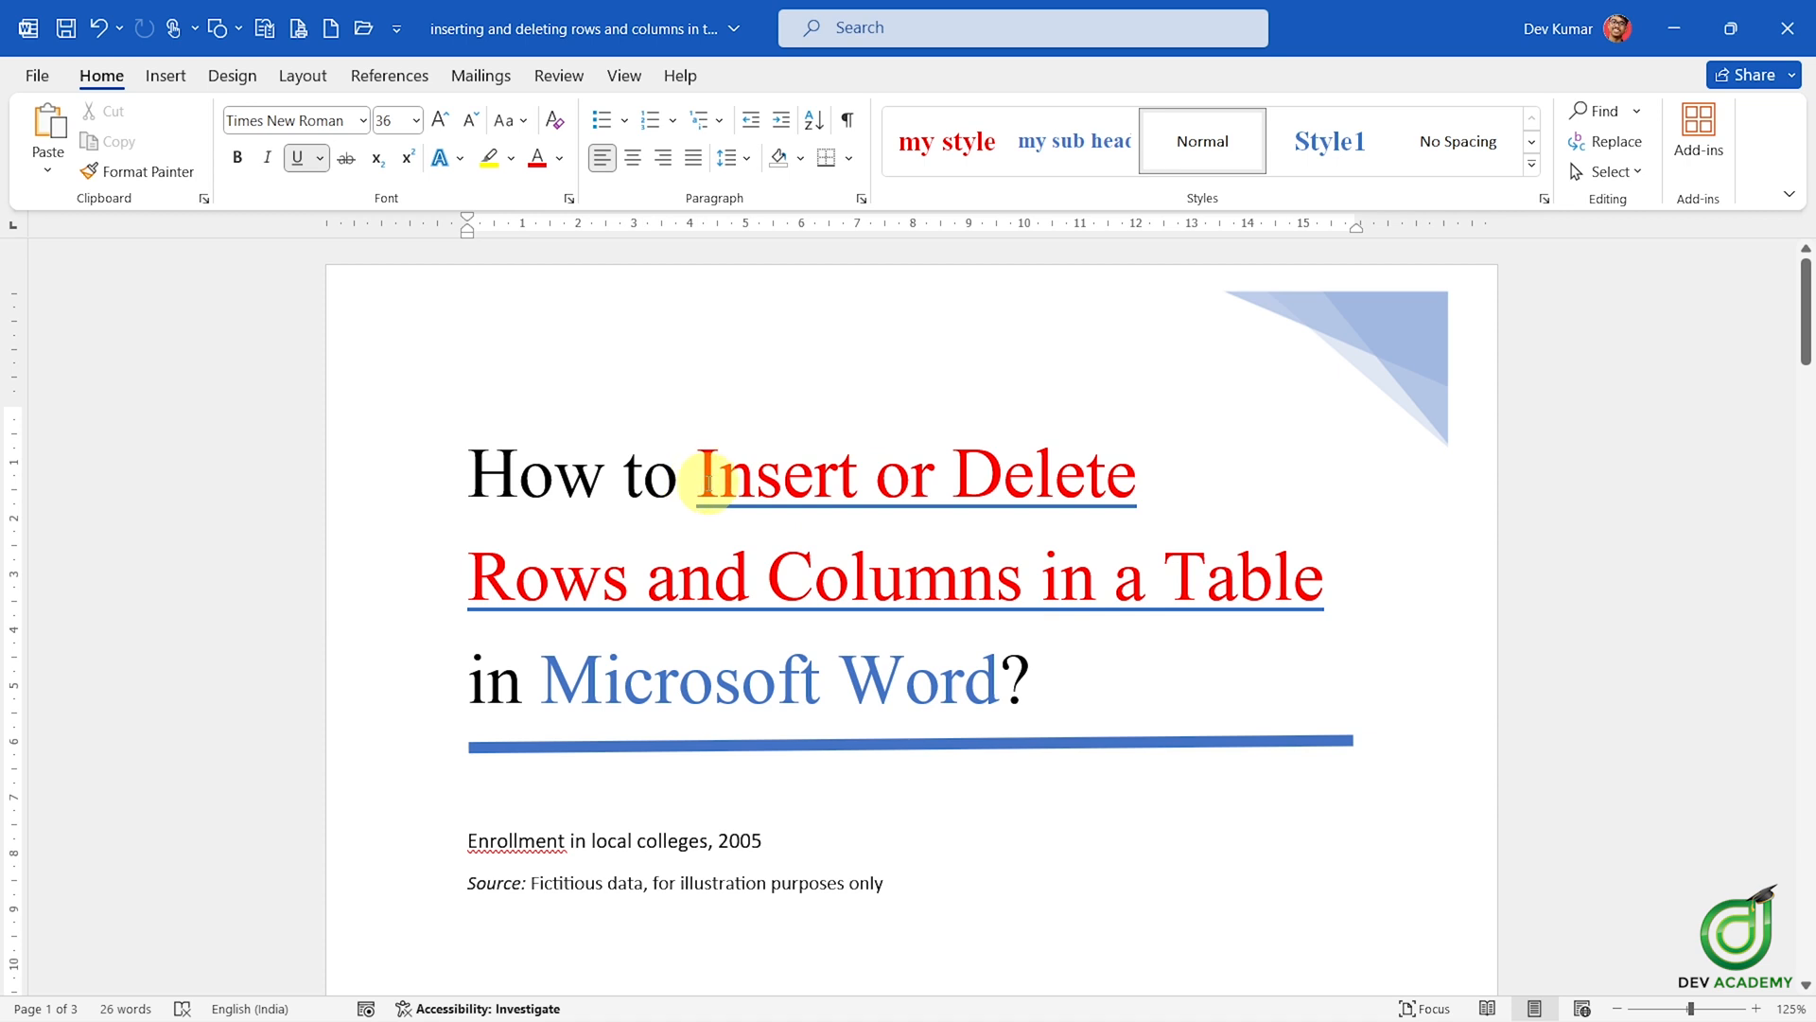
left_click_drag(707, 484, 1248, 568)
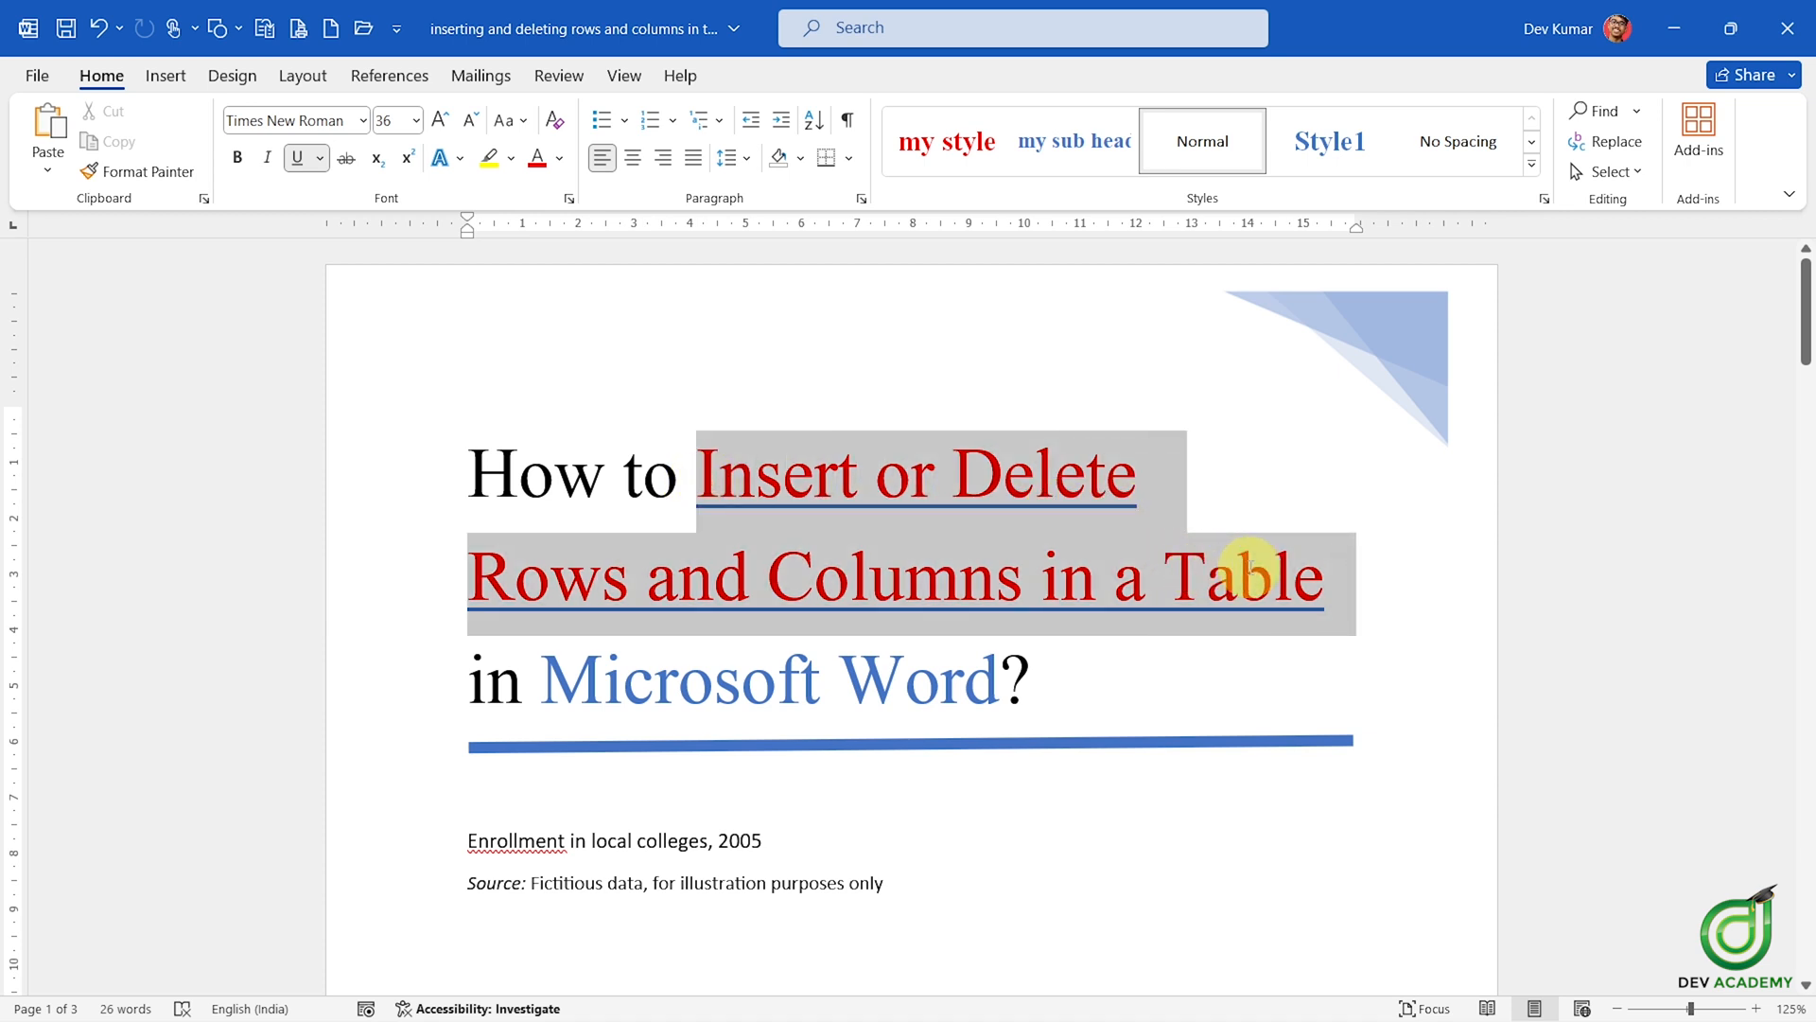
left_click(1031, 608)
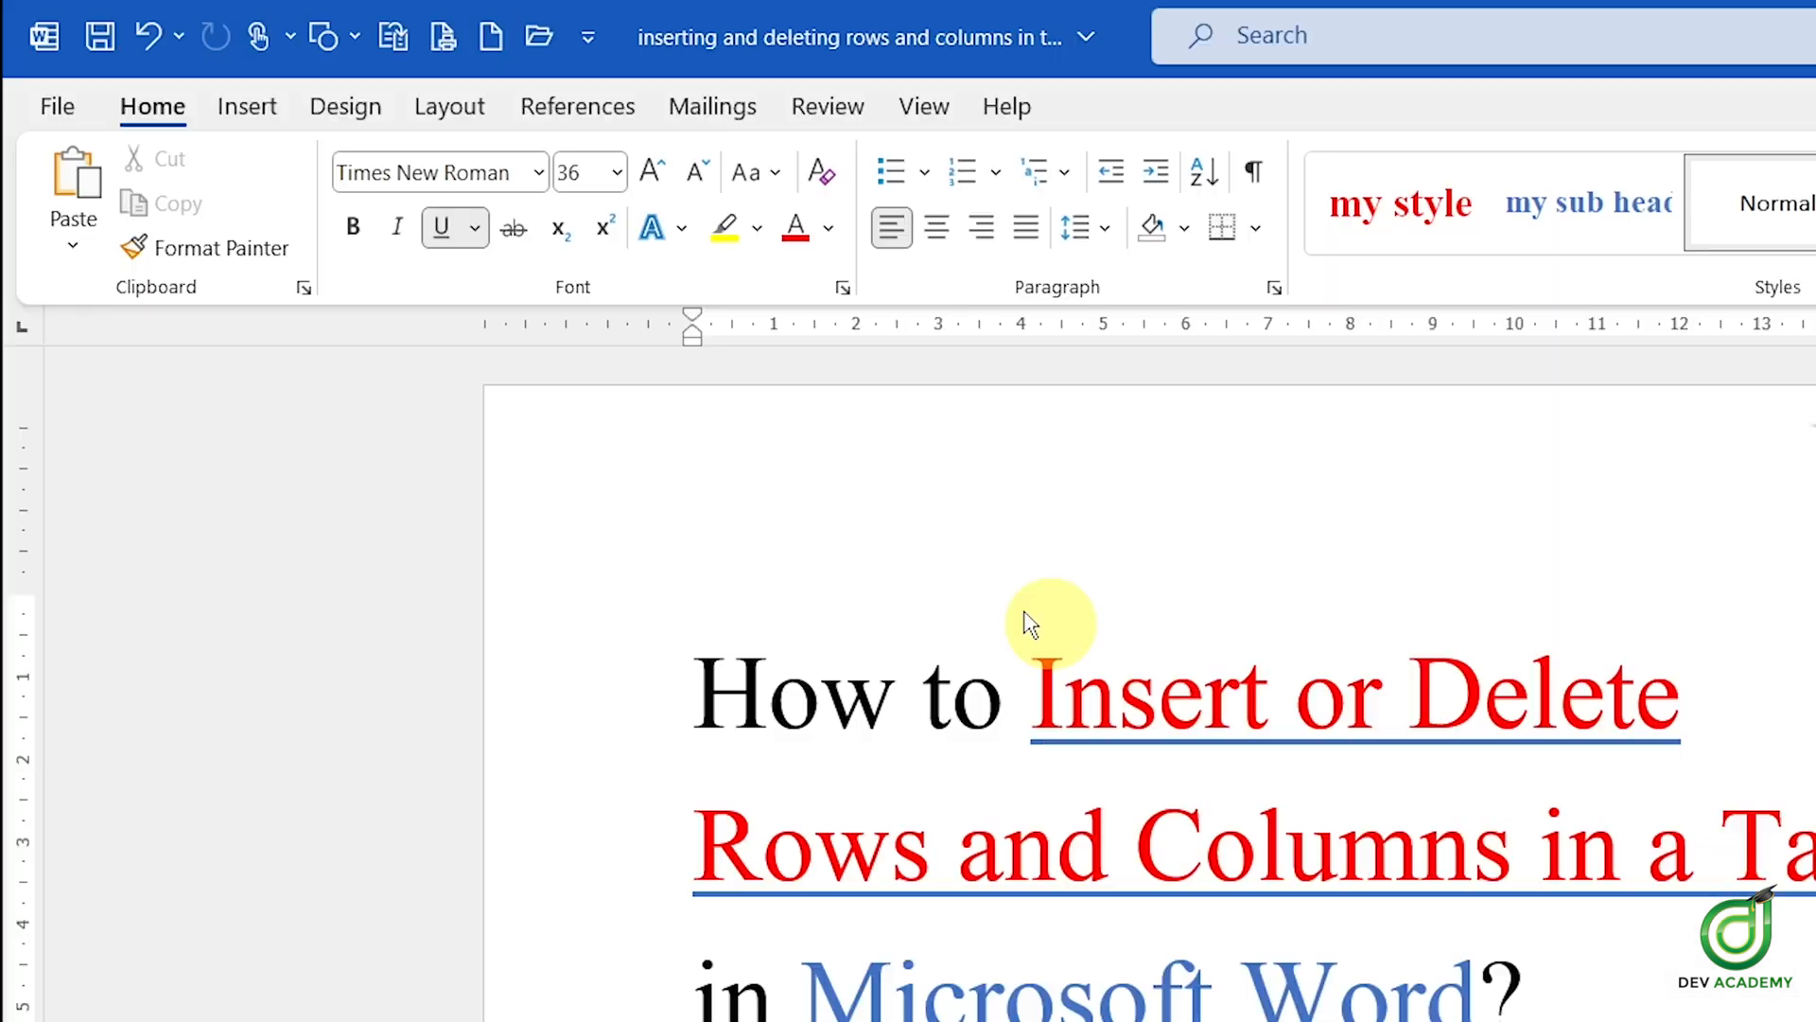
left_click(245, 109)
left_click(322, 259)
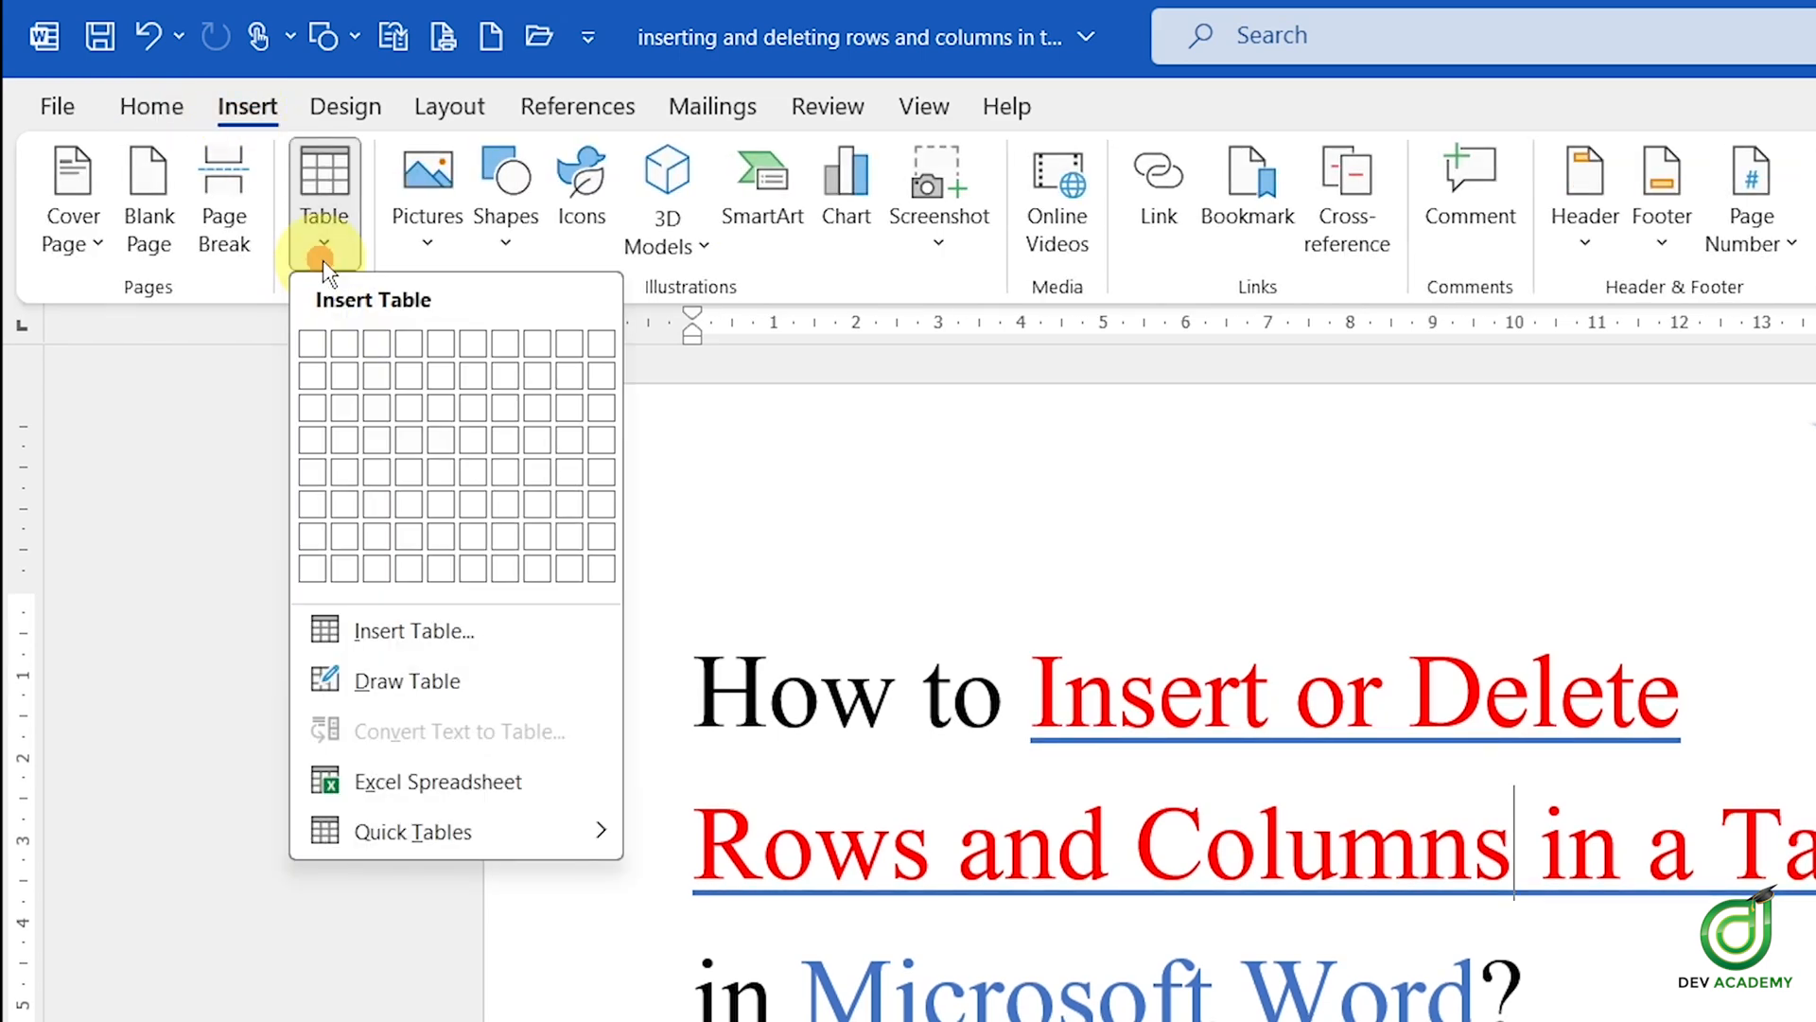
mouse_move(454, 833)
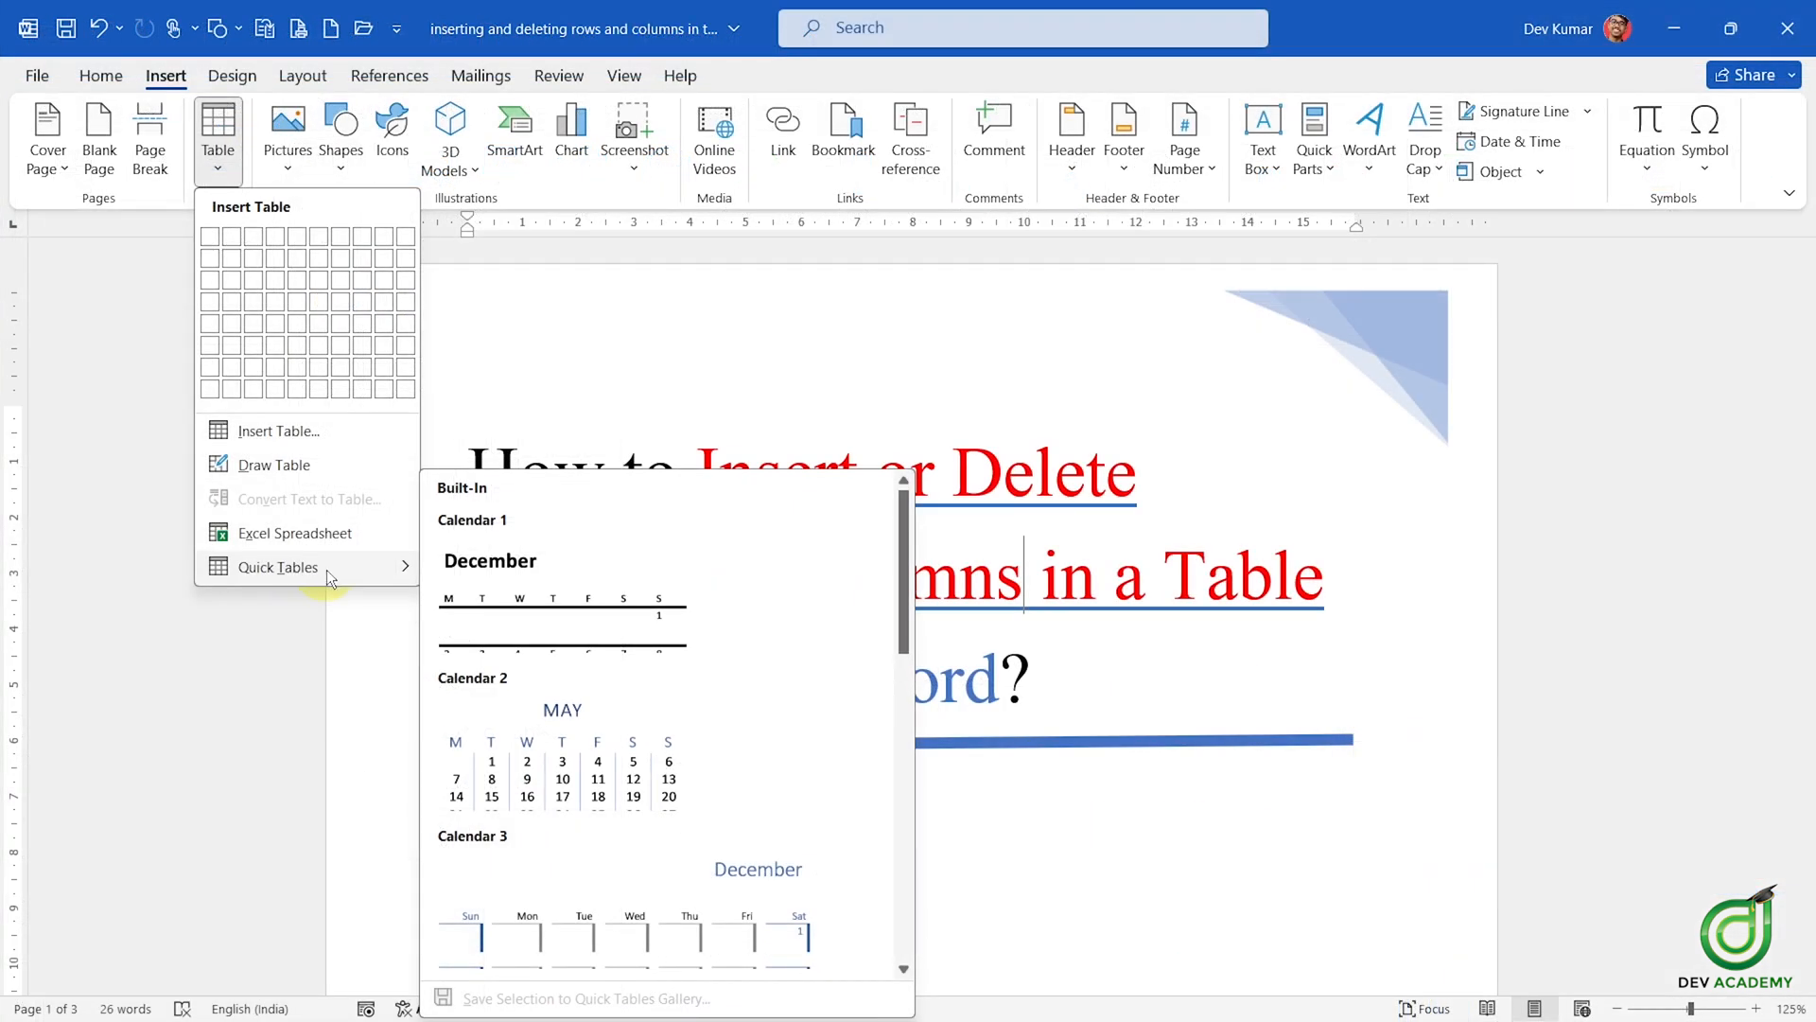
scroll(644, 729, "down", 5)
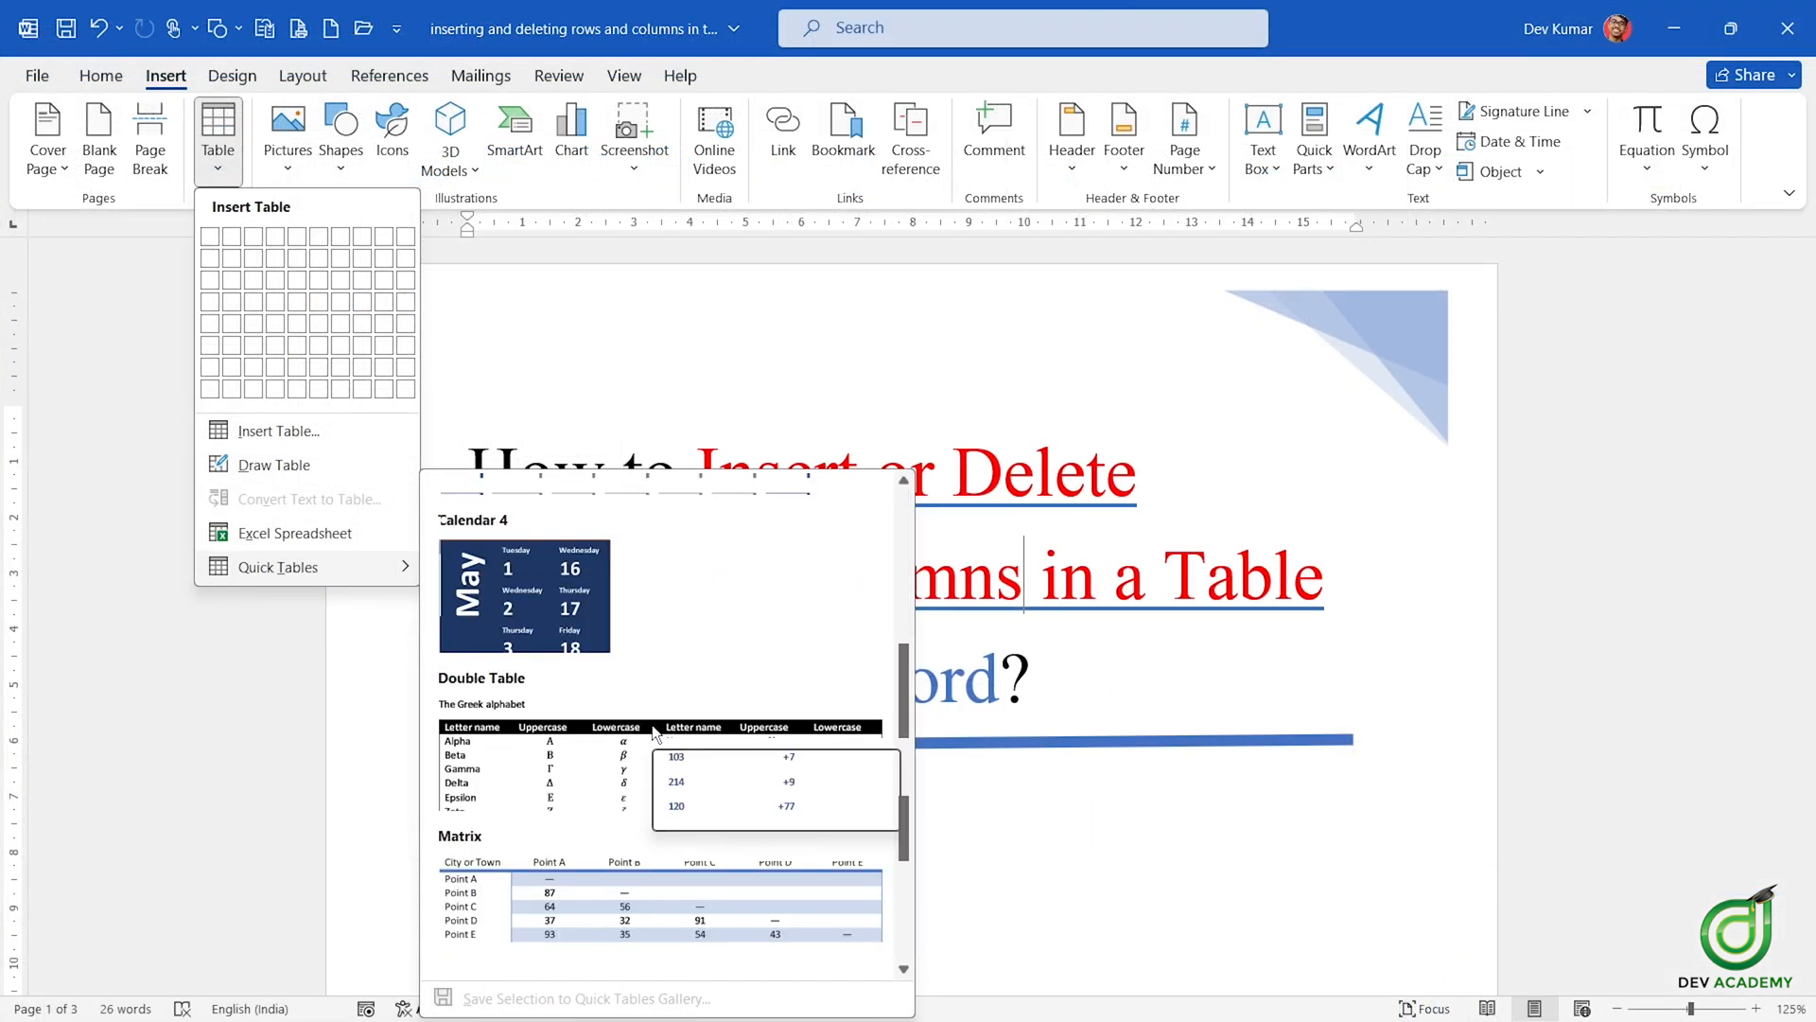
scroll(653, 733, "down", 5)
left_click(752, 839)
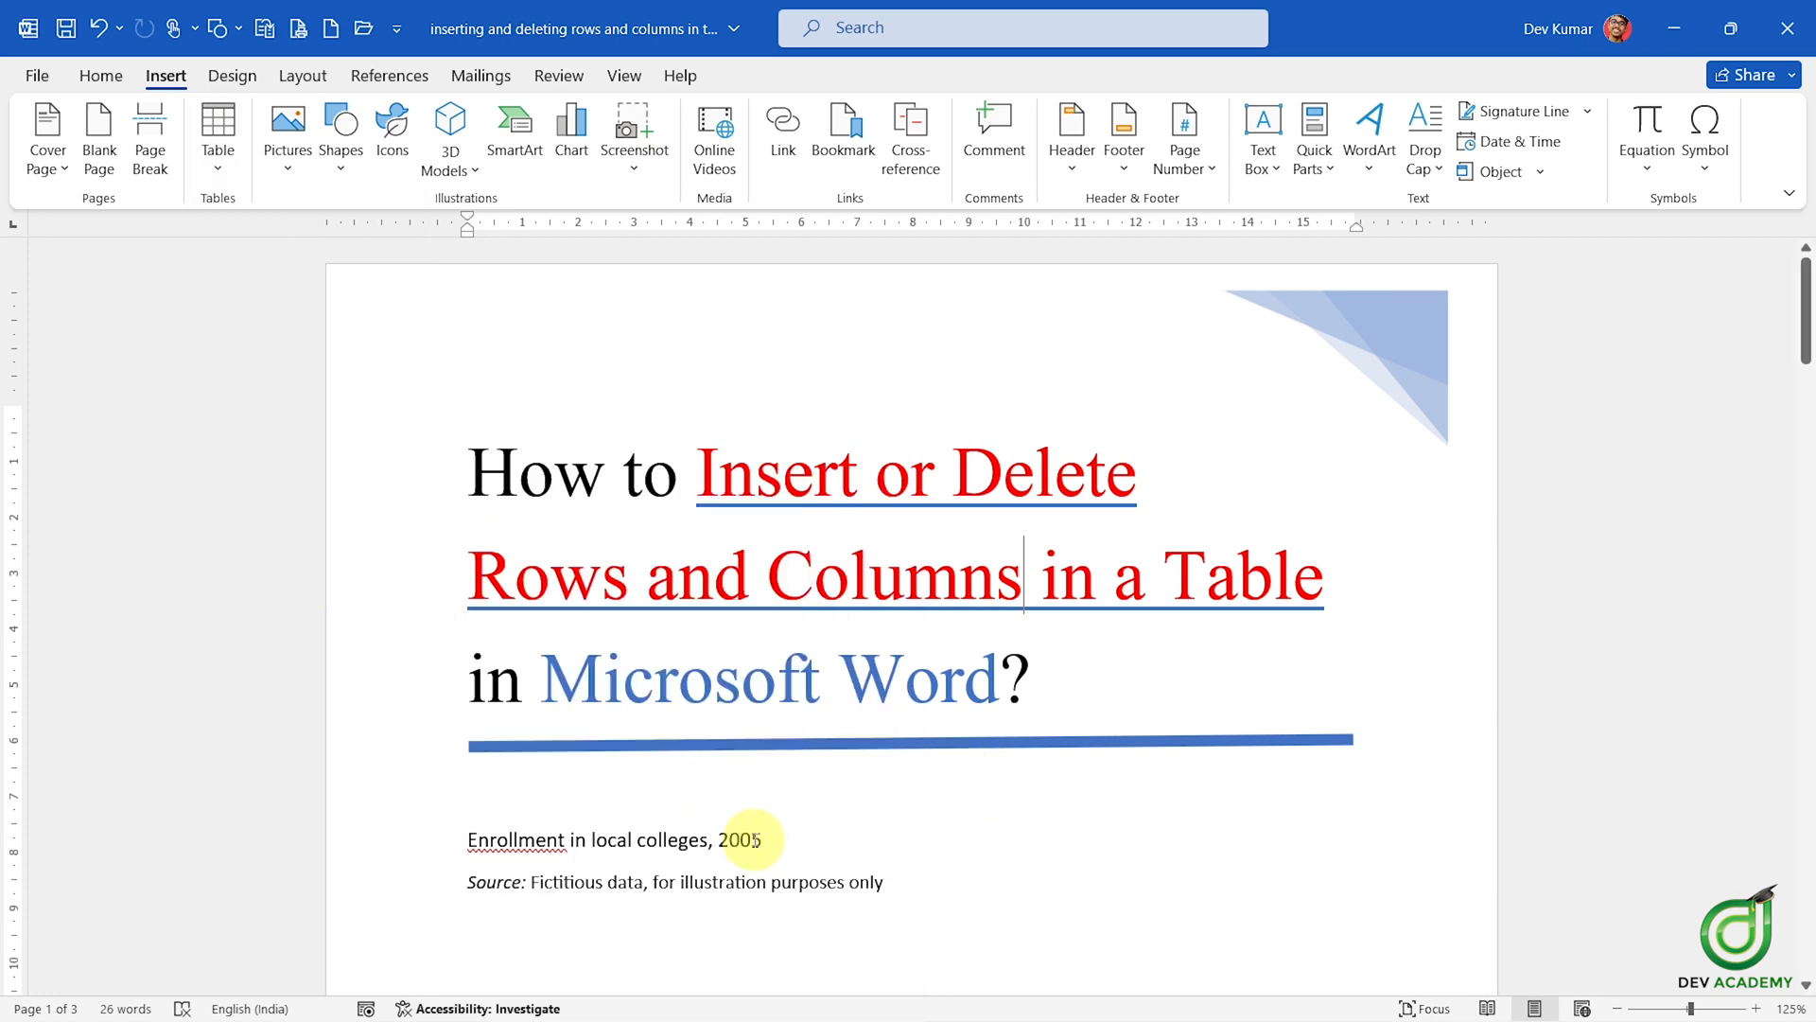
- Insert the built-in Calendar 3 quick table between the title's blue line and the enrollment caption
left_click(600, 798)
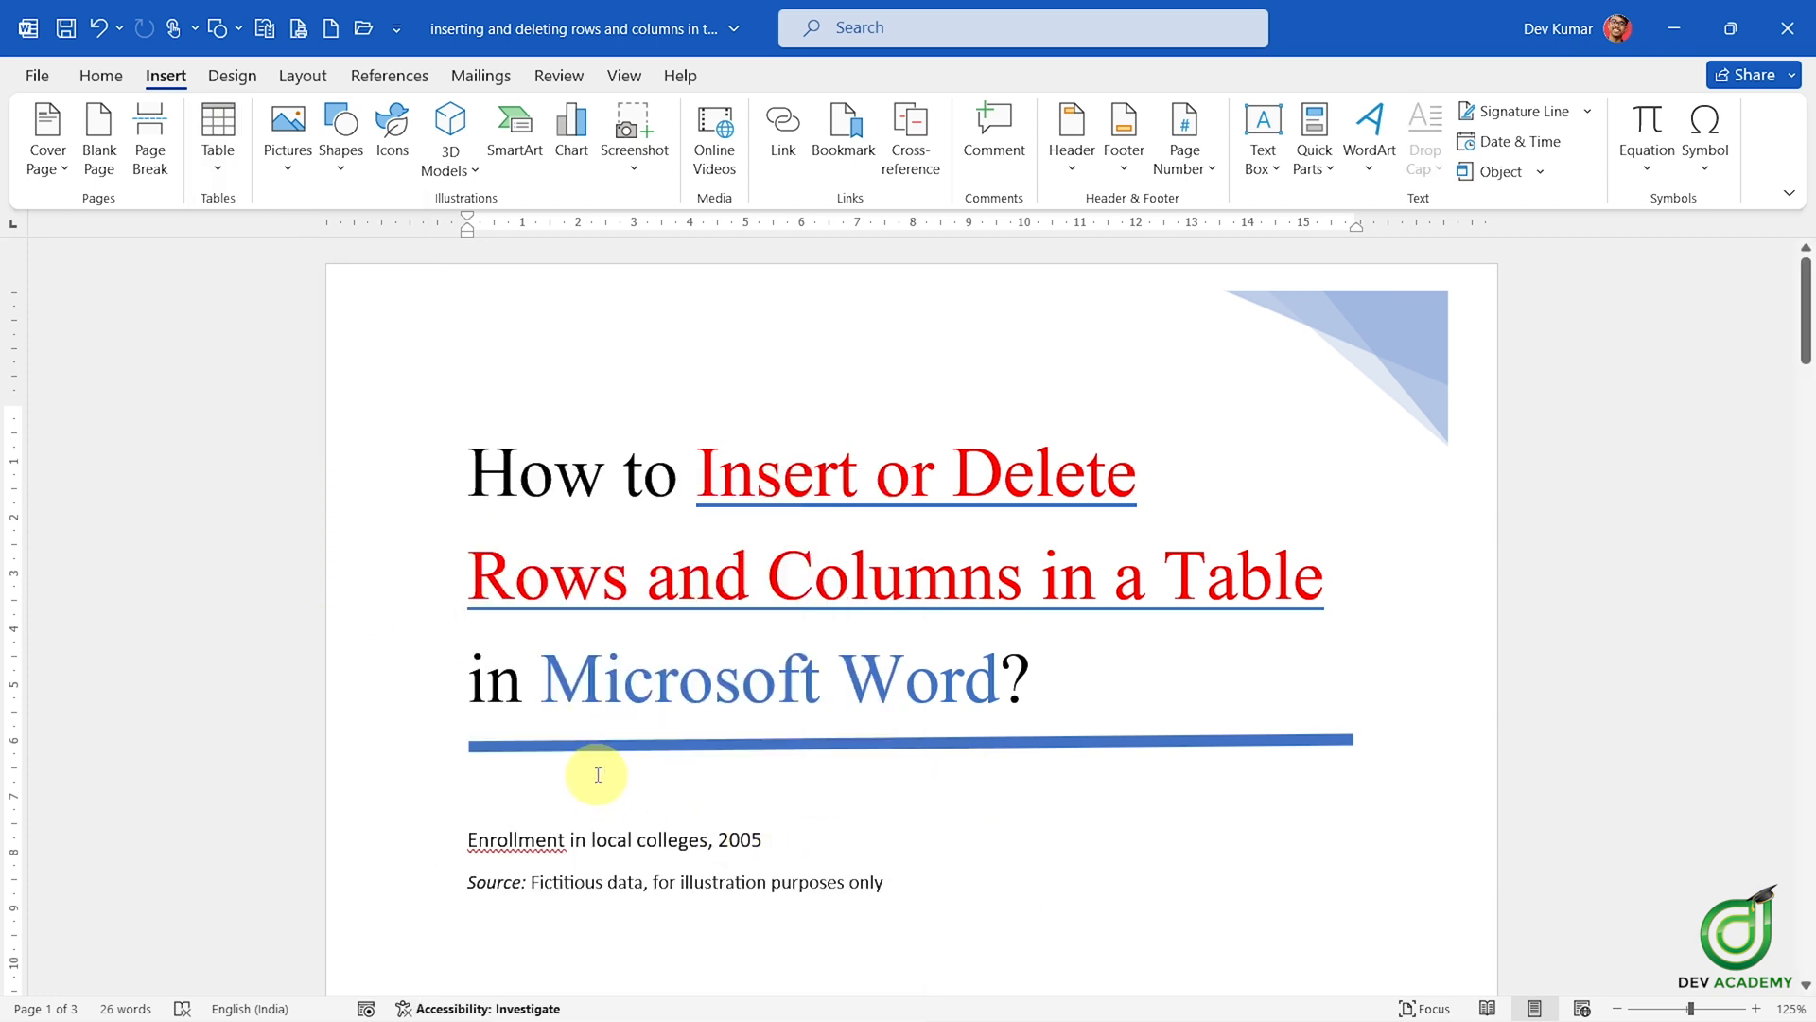
left_click(218, 137)
mouse_move(284, 566)
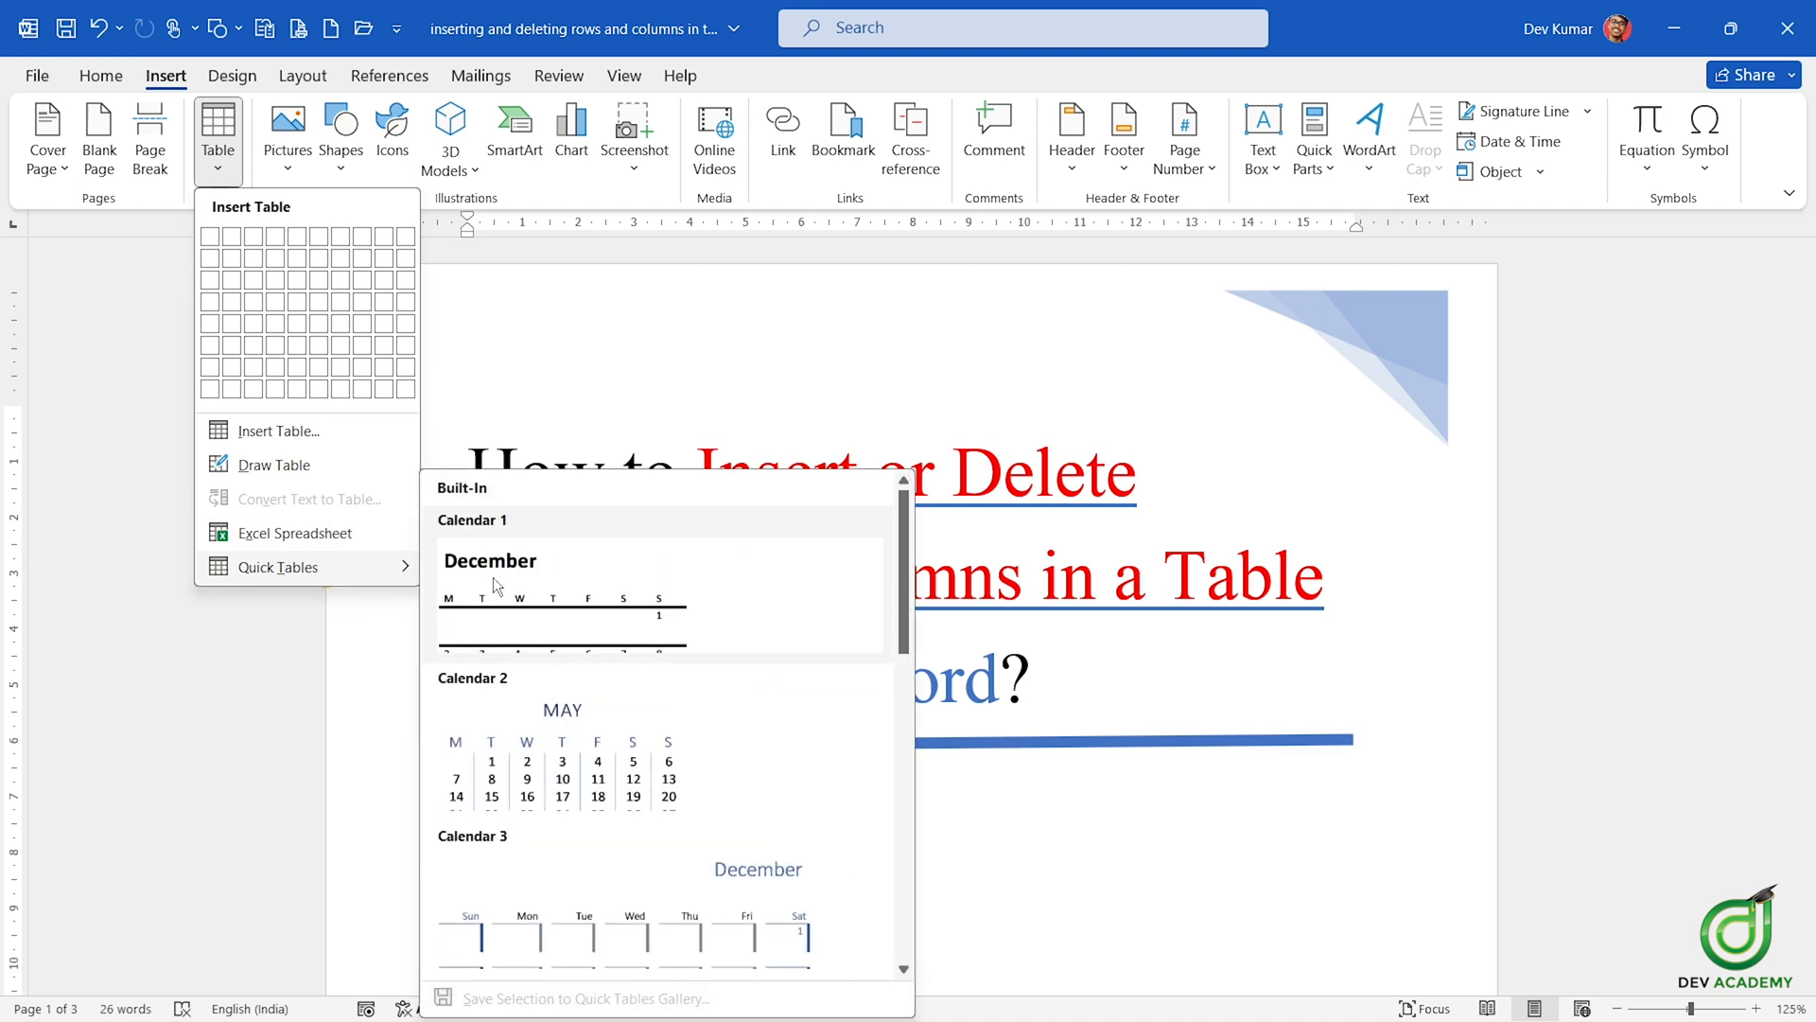
left_click(570, 874)
scroll(600, 804, "down", 2)
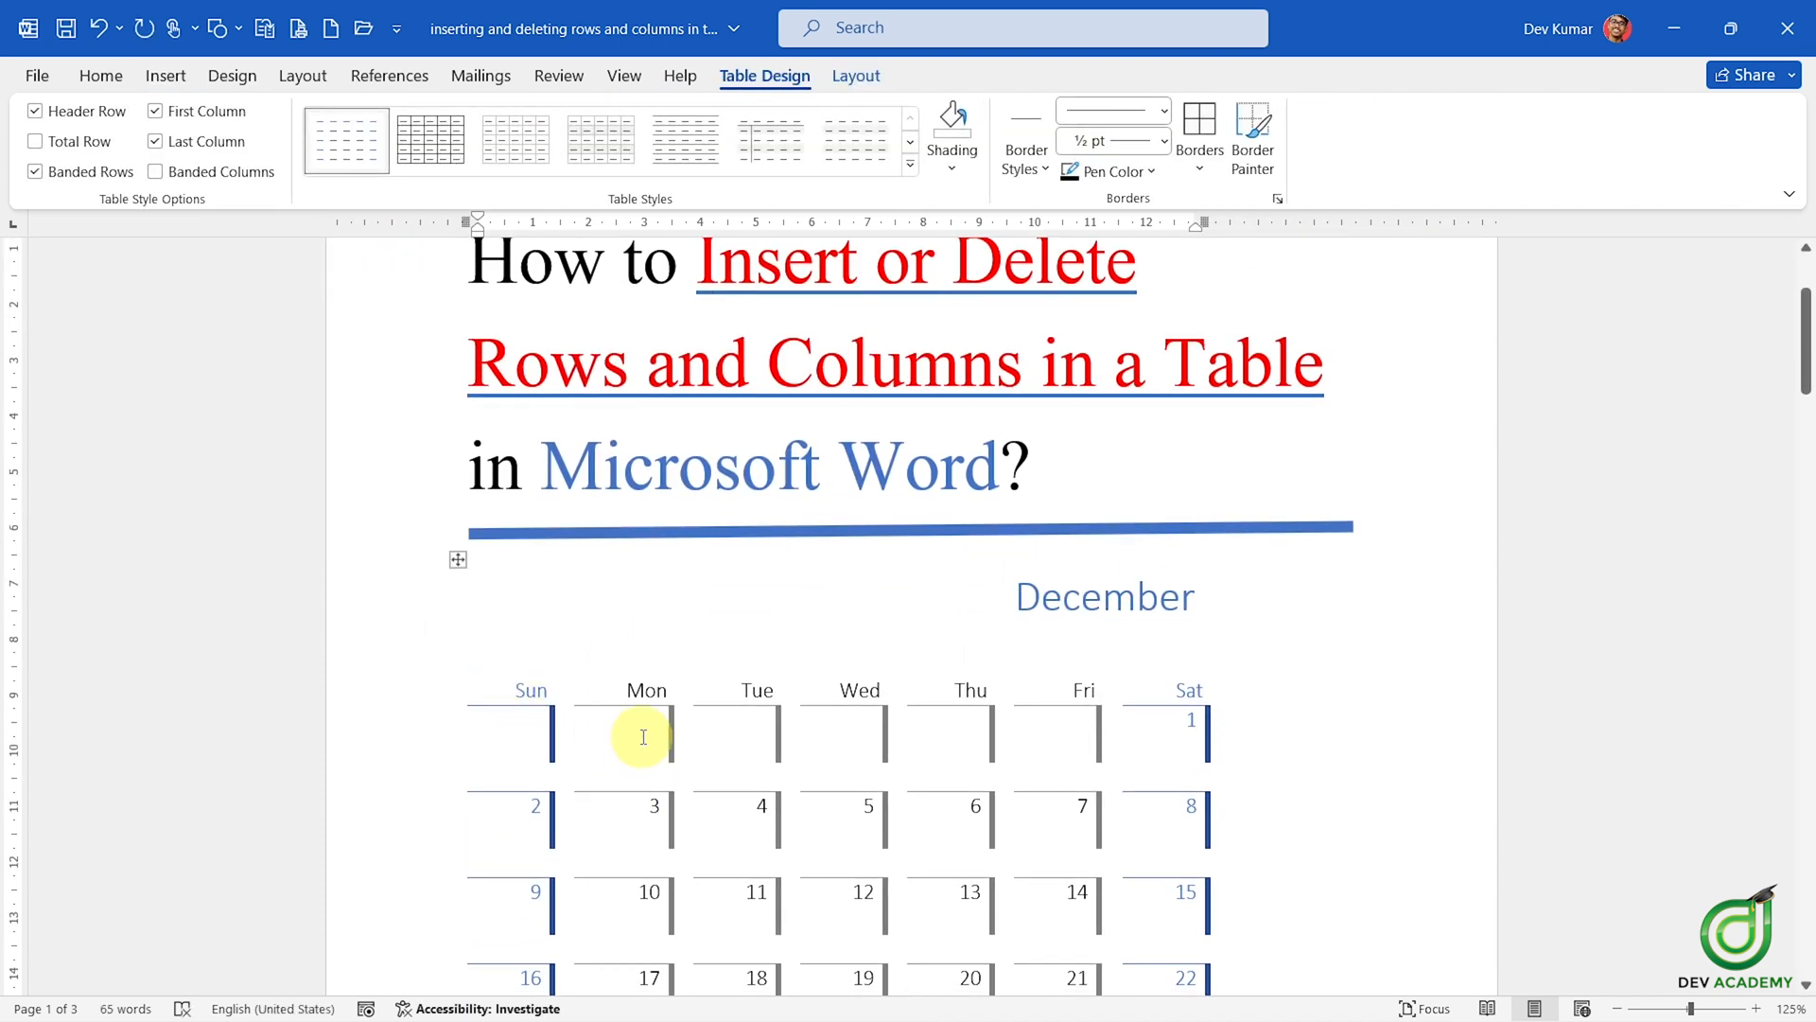
scroll(529, 568, "down", 2)
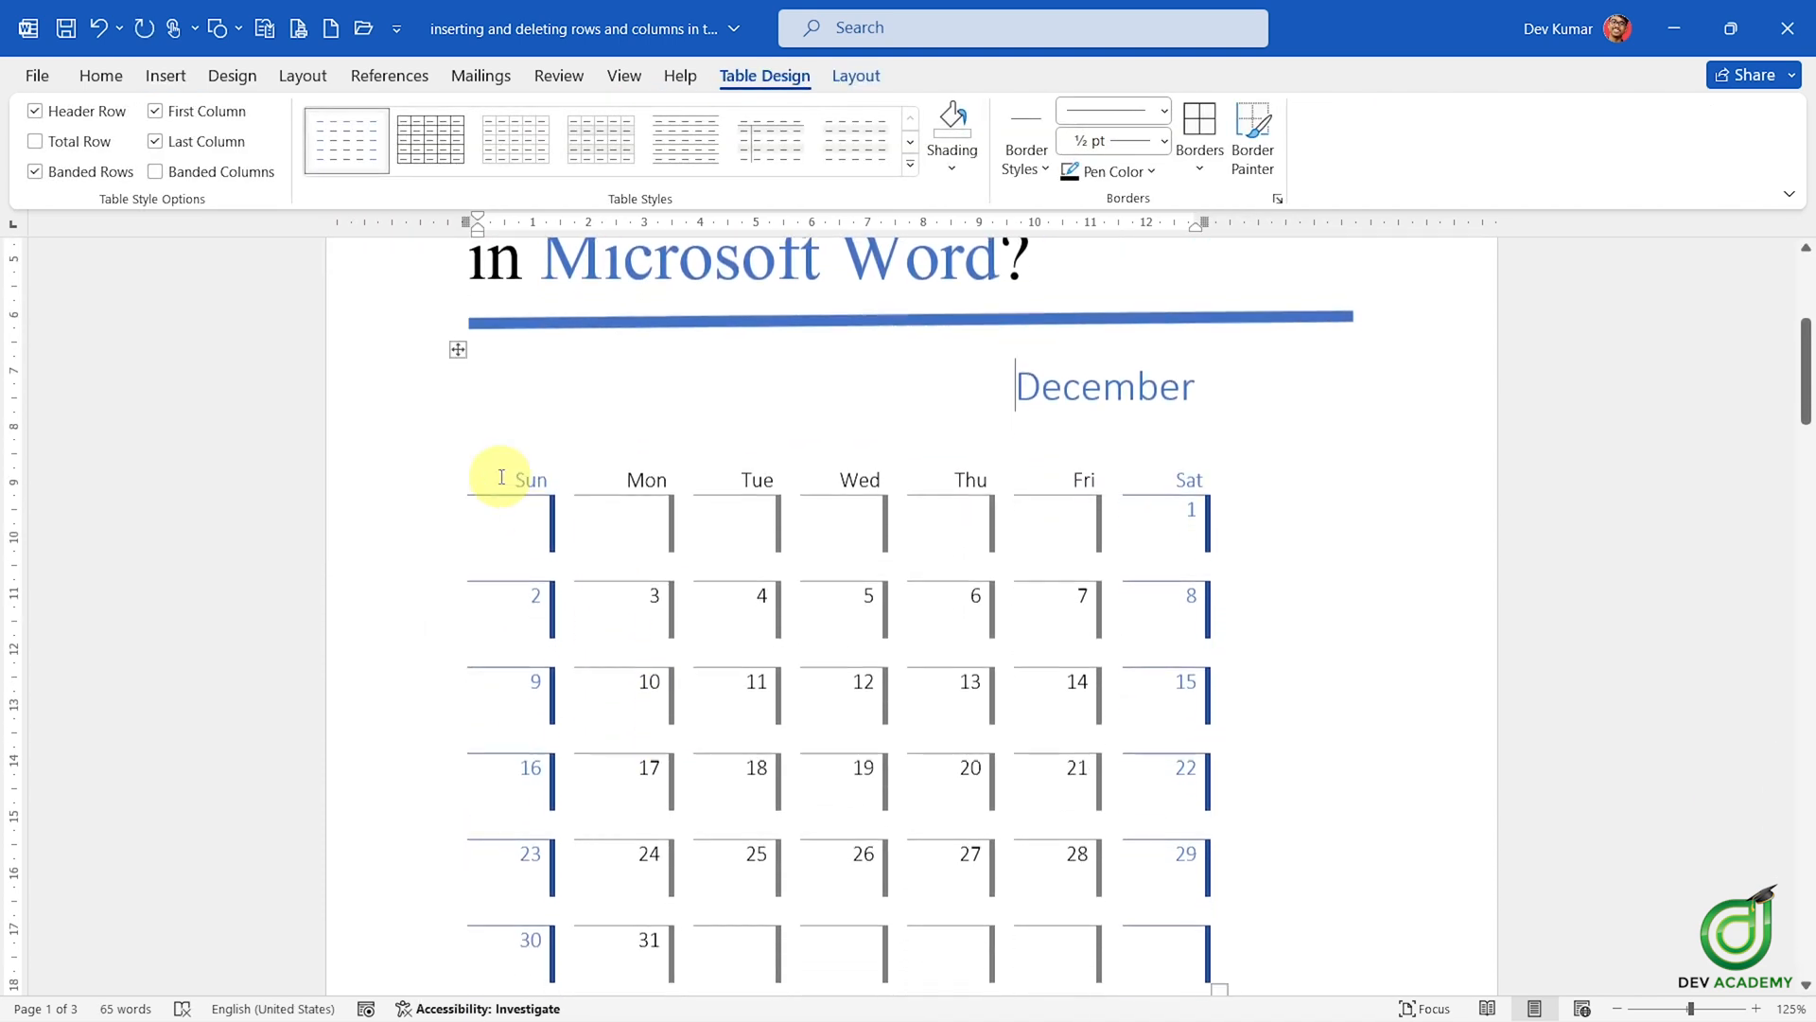
- Select the entire December calendar table and examine the commands available for deleting it, without applying any
left_click(457, 348)
scroll(804, 549, "down", 3)
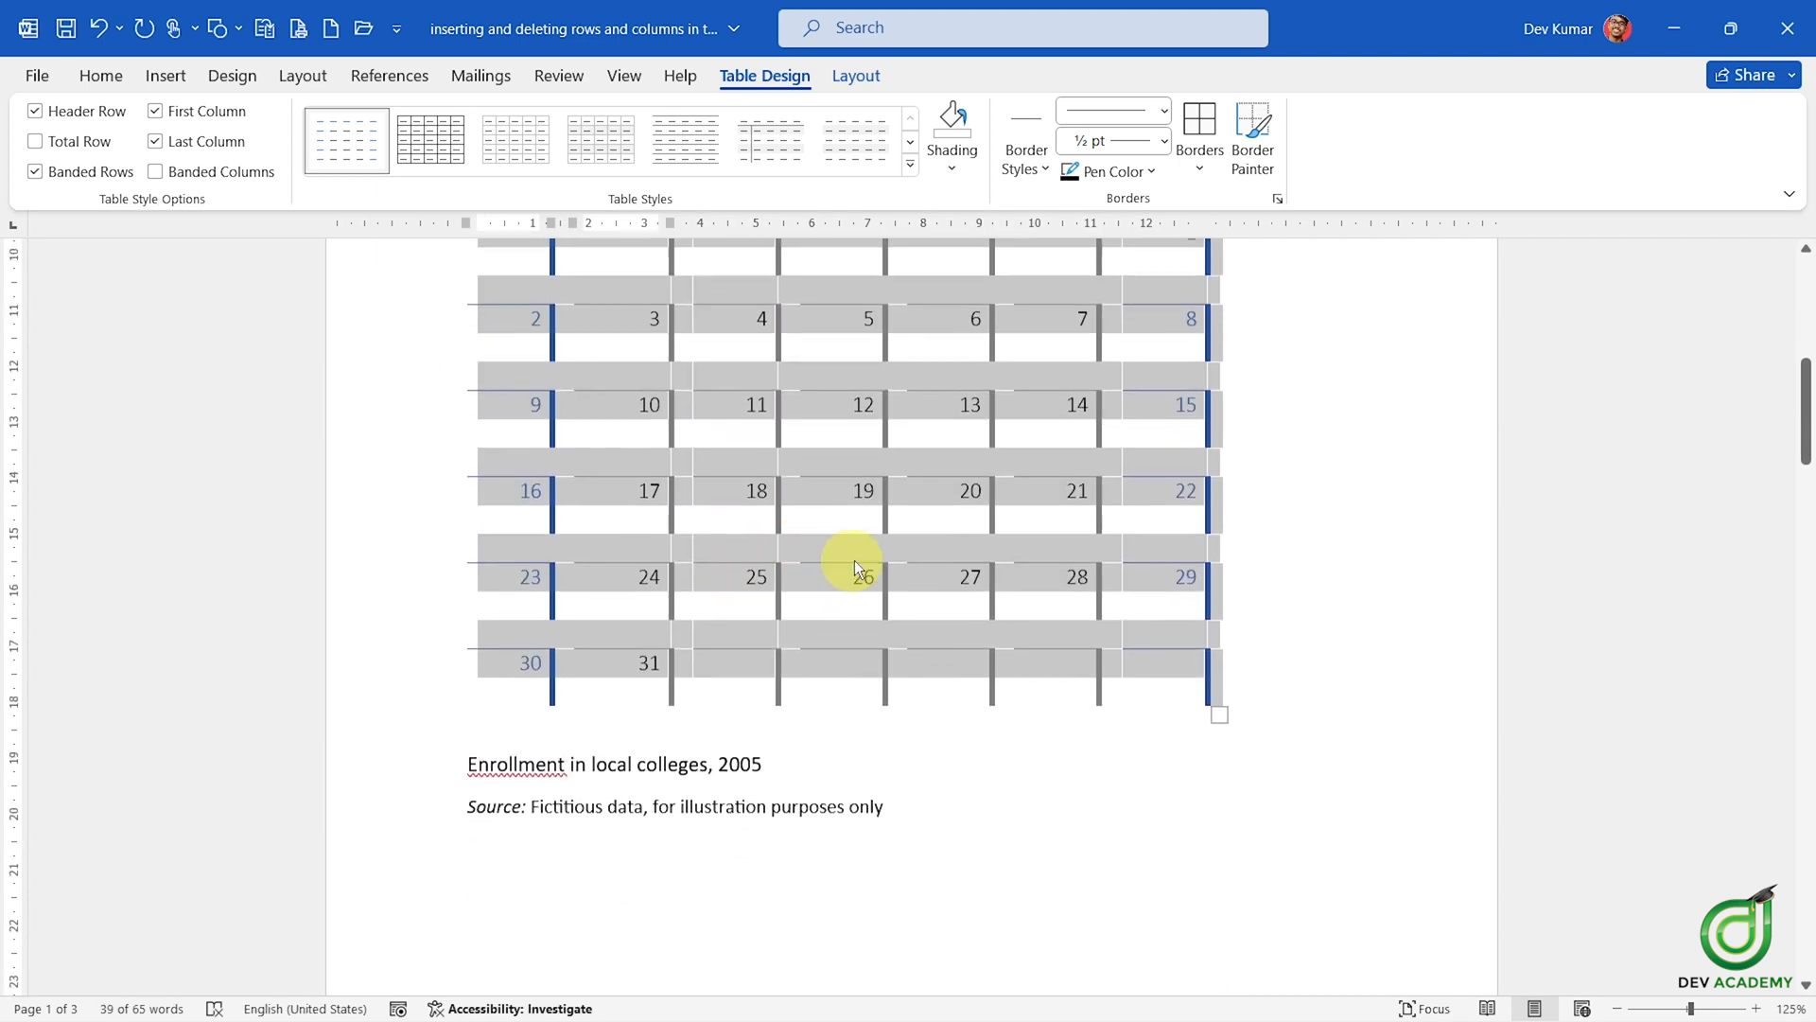
scroll(854, 560, "up", 6)
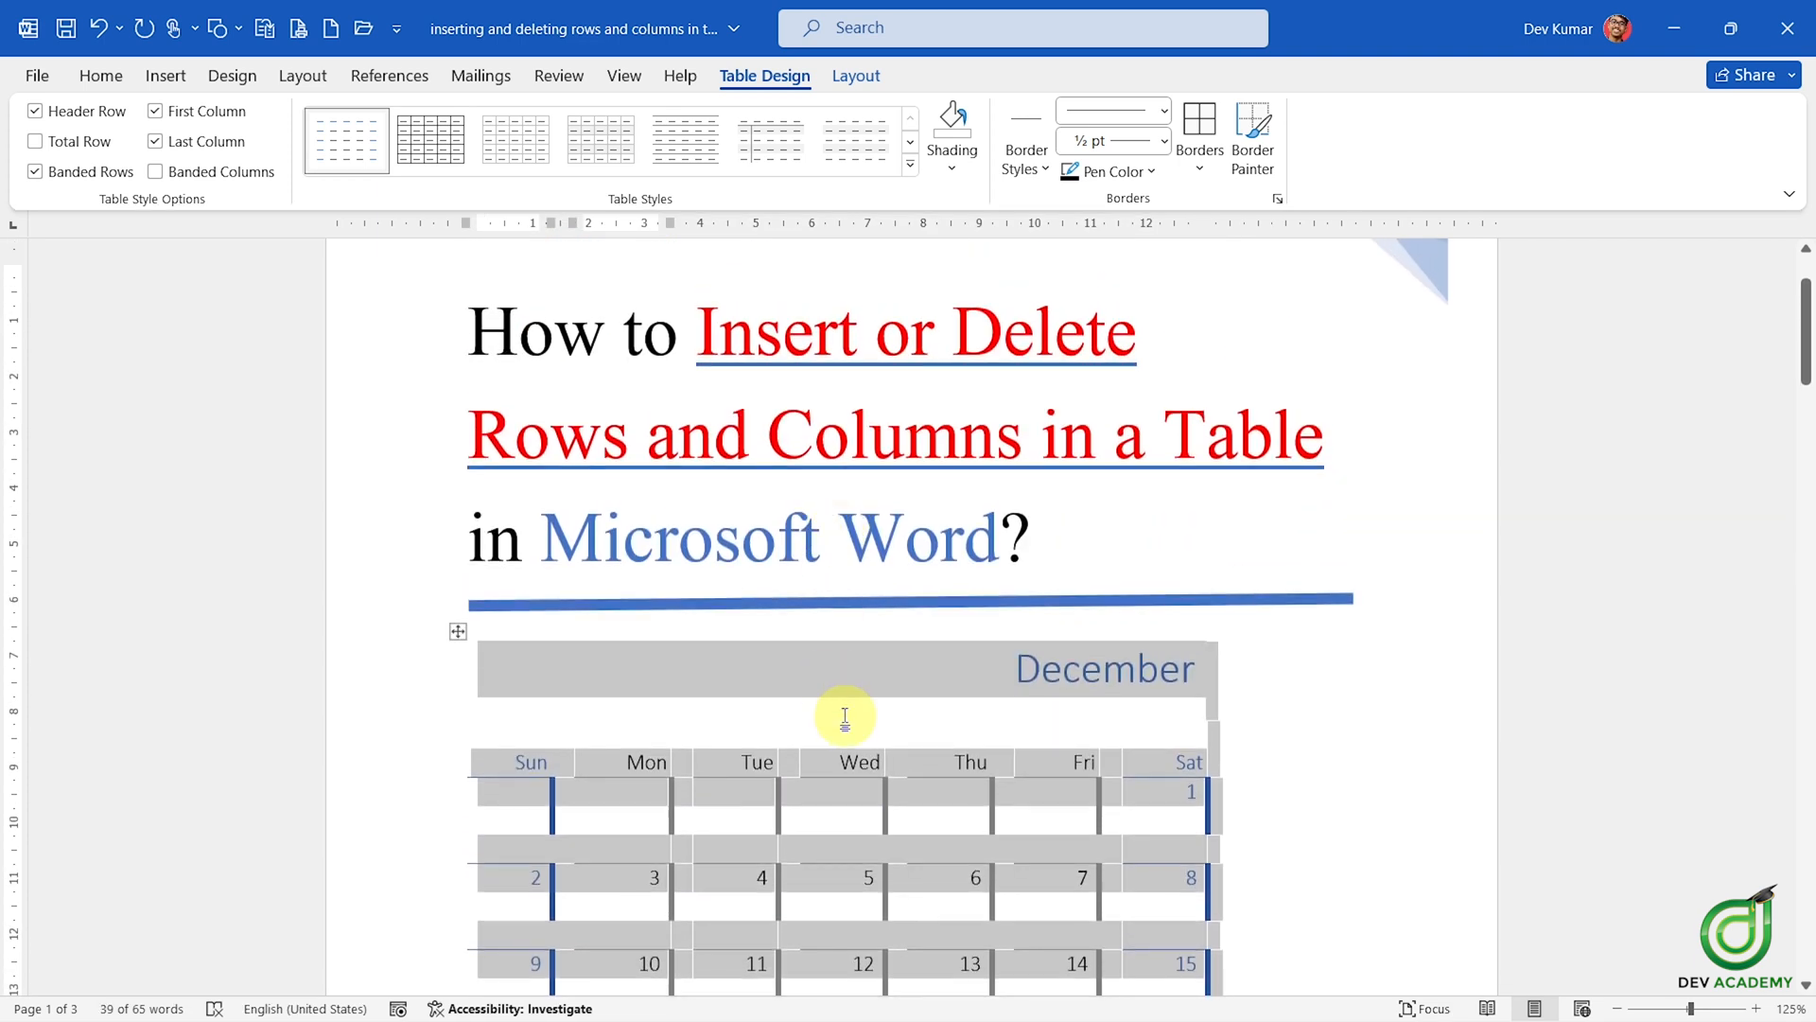
right_click(995, 670)
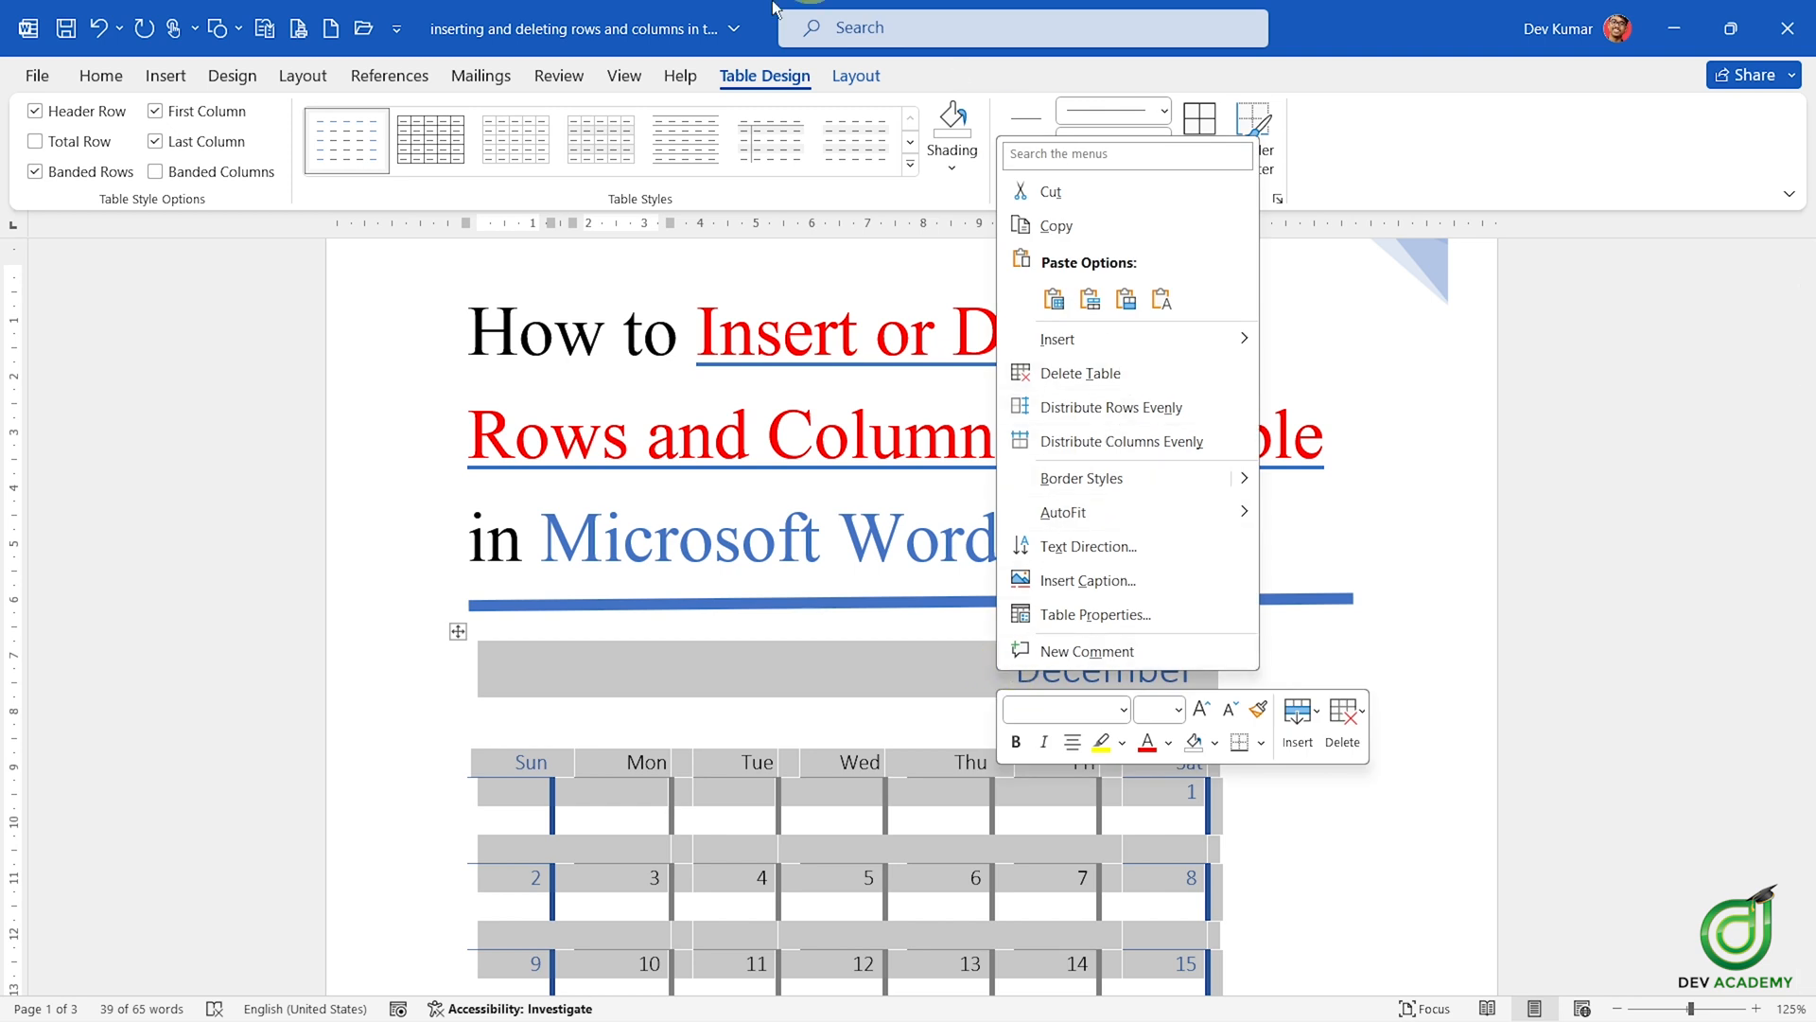
left_click(857, 77)
left_click(356, 180)
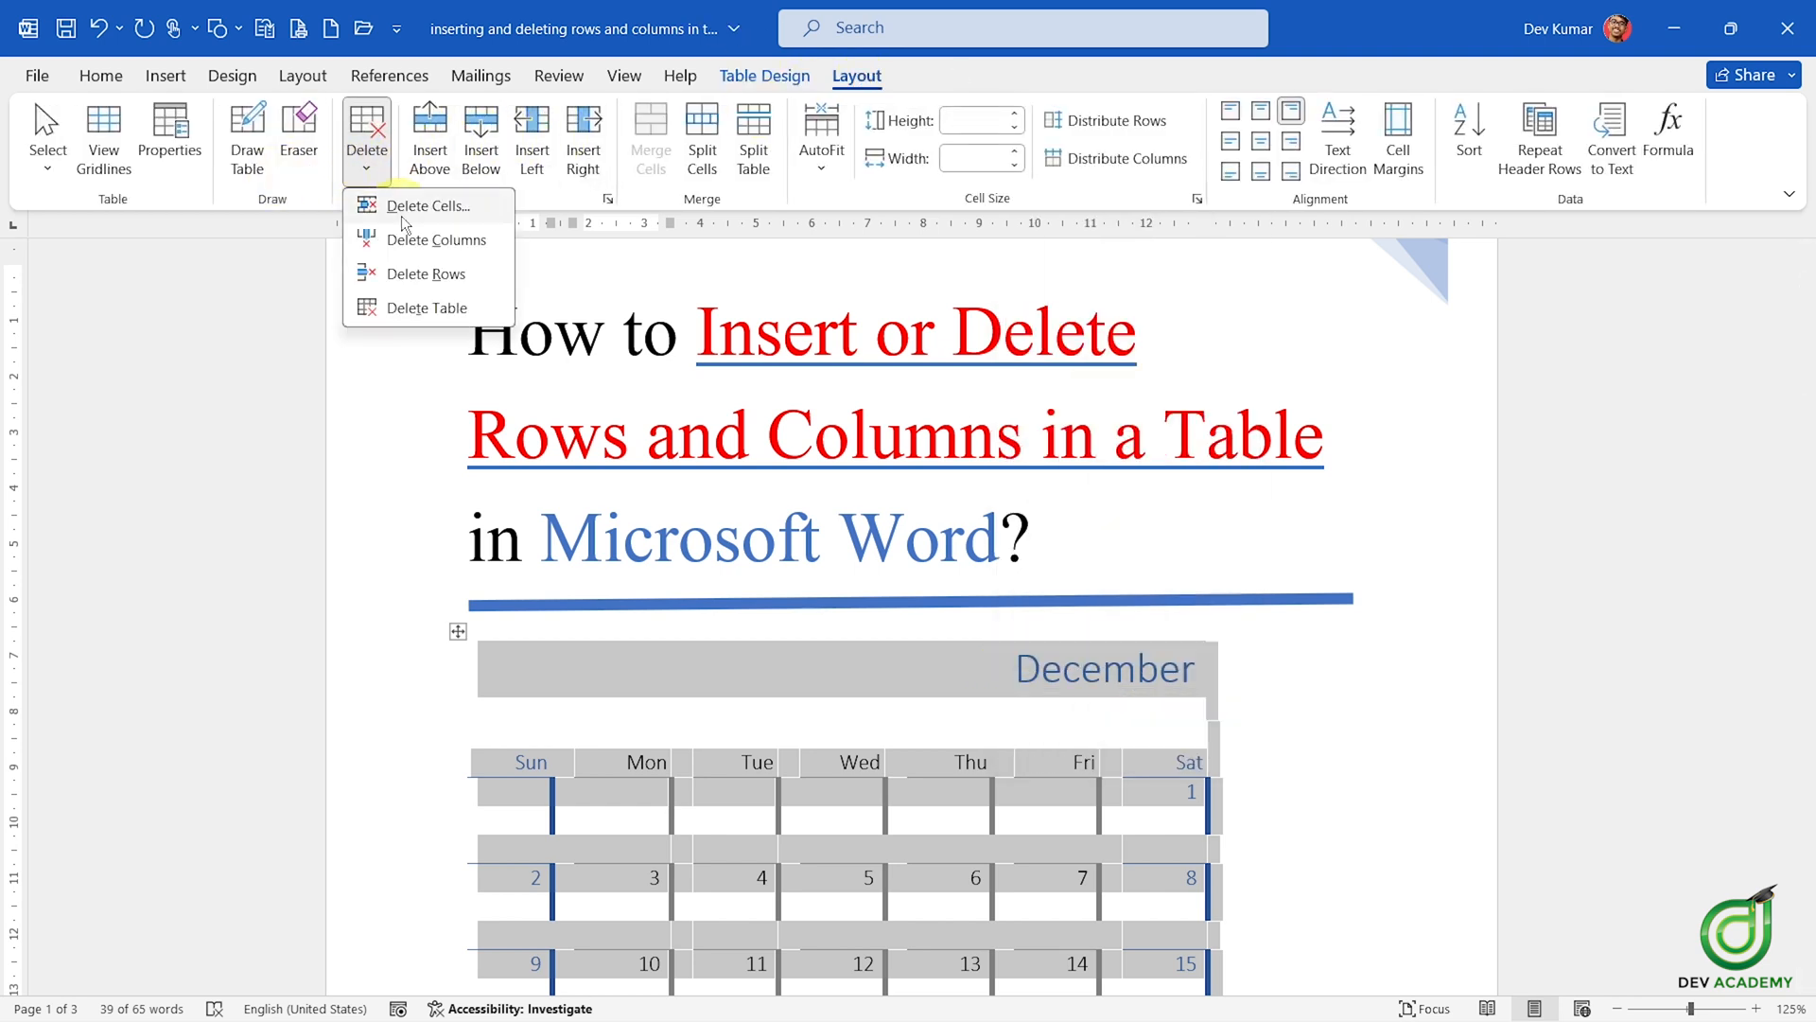
left_click(832, 898)
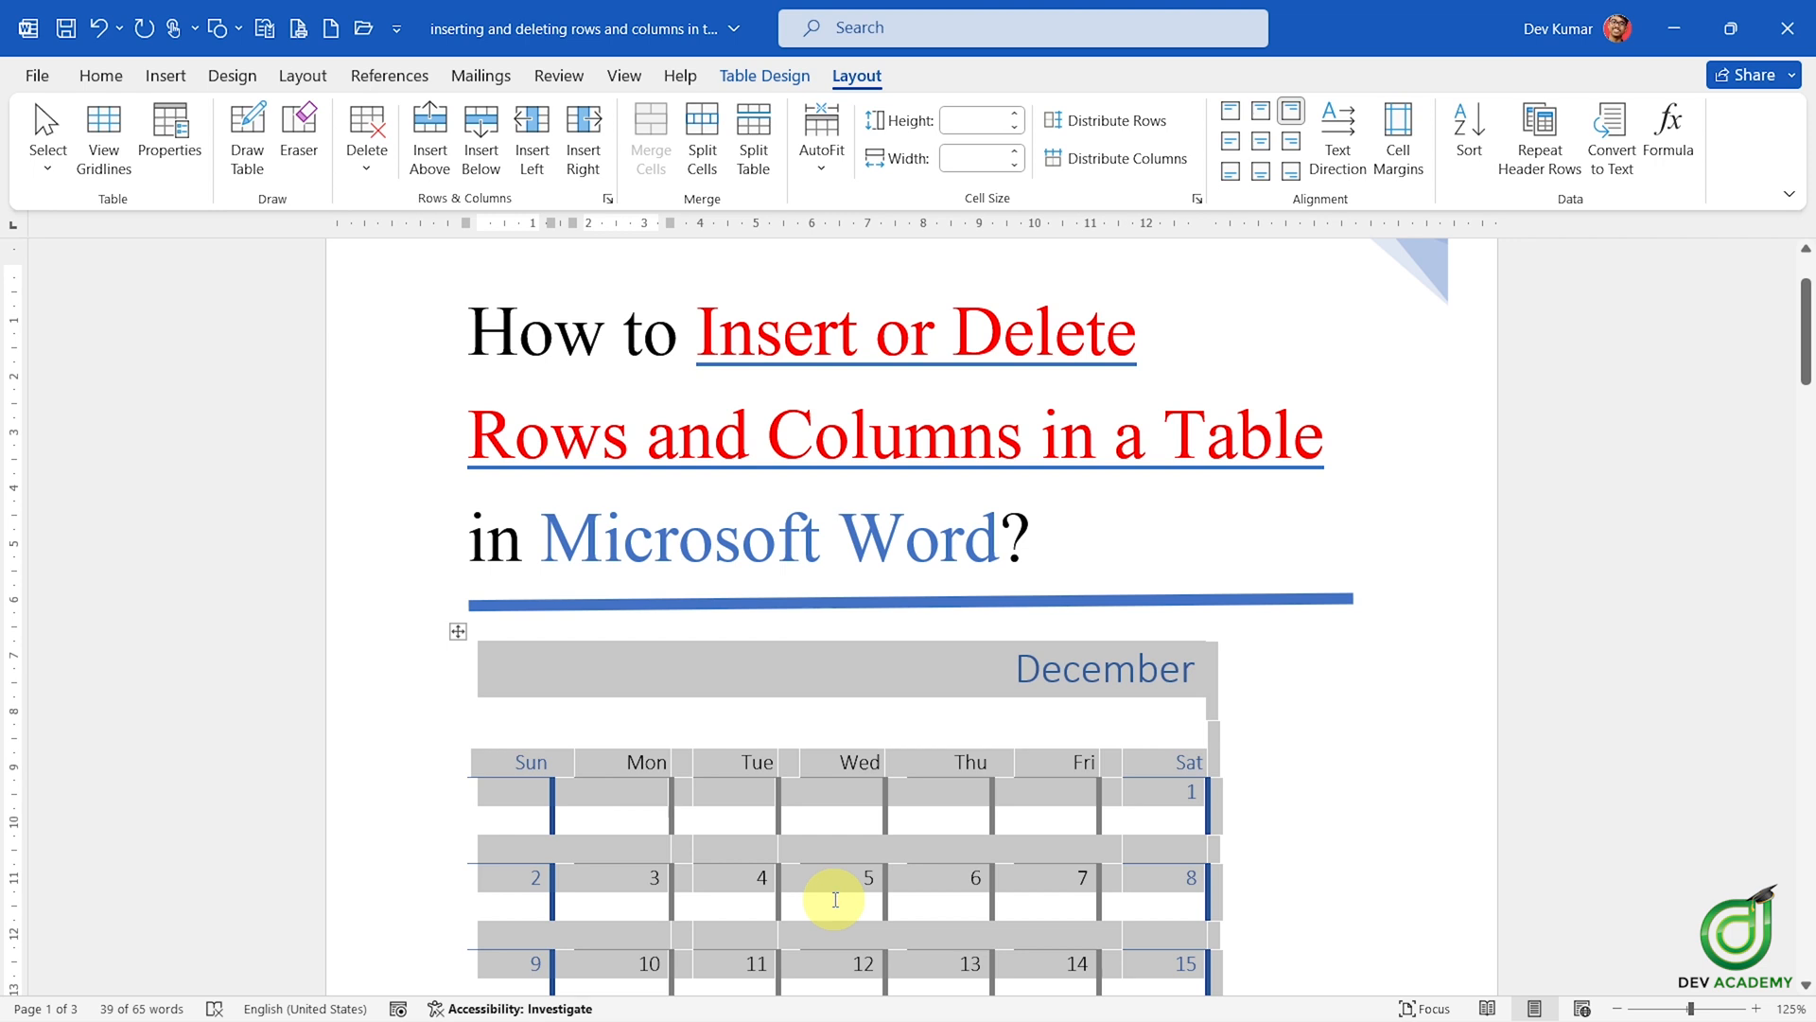
left_click(863, 823)
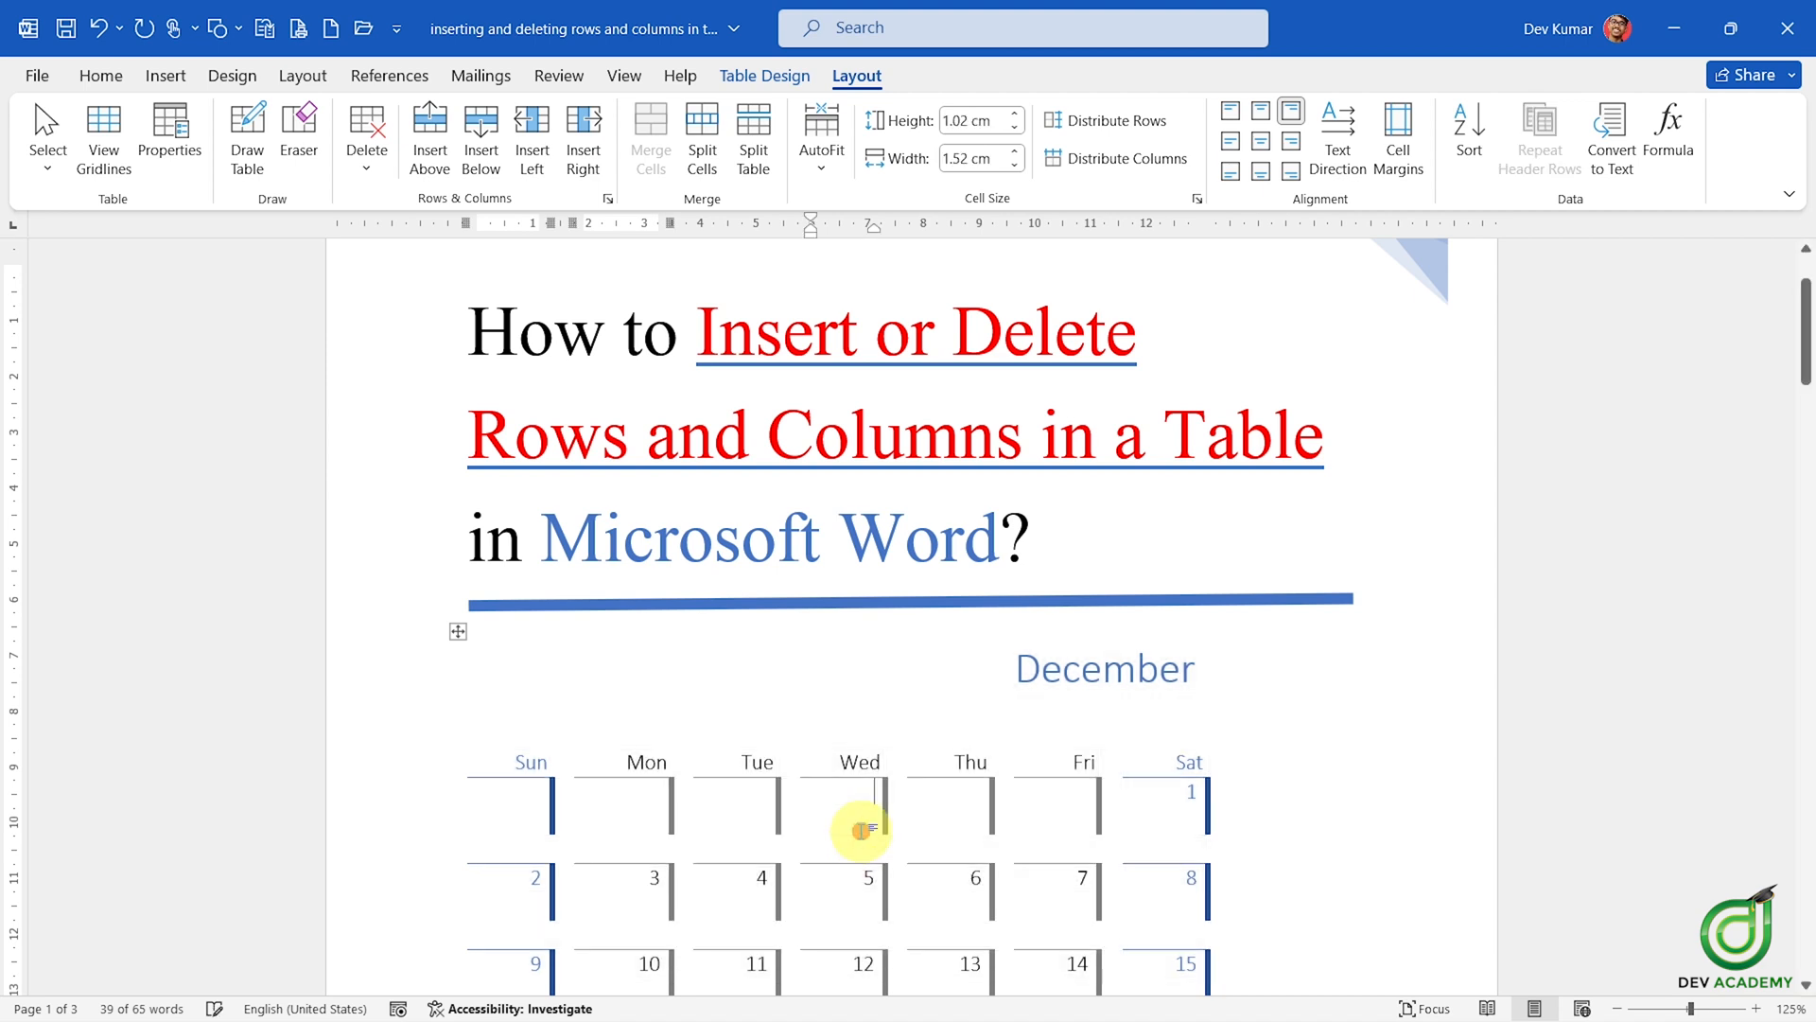
scroll(931, 566, "up", 2)
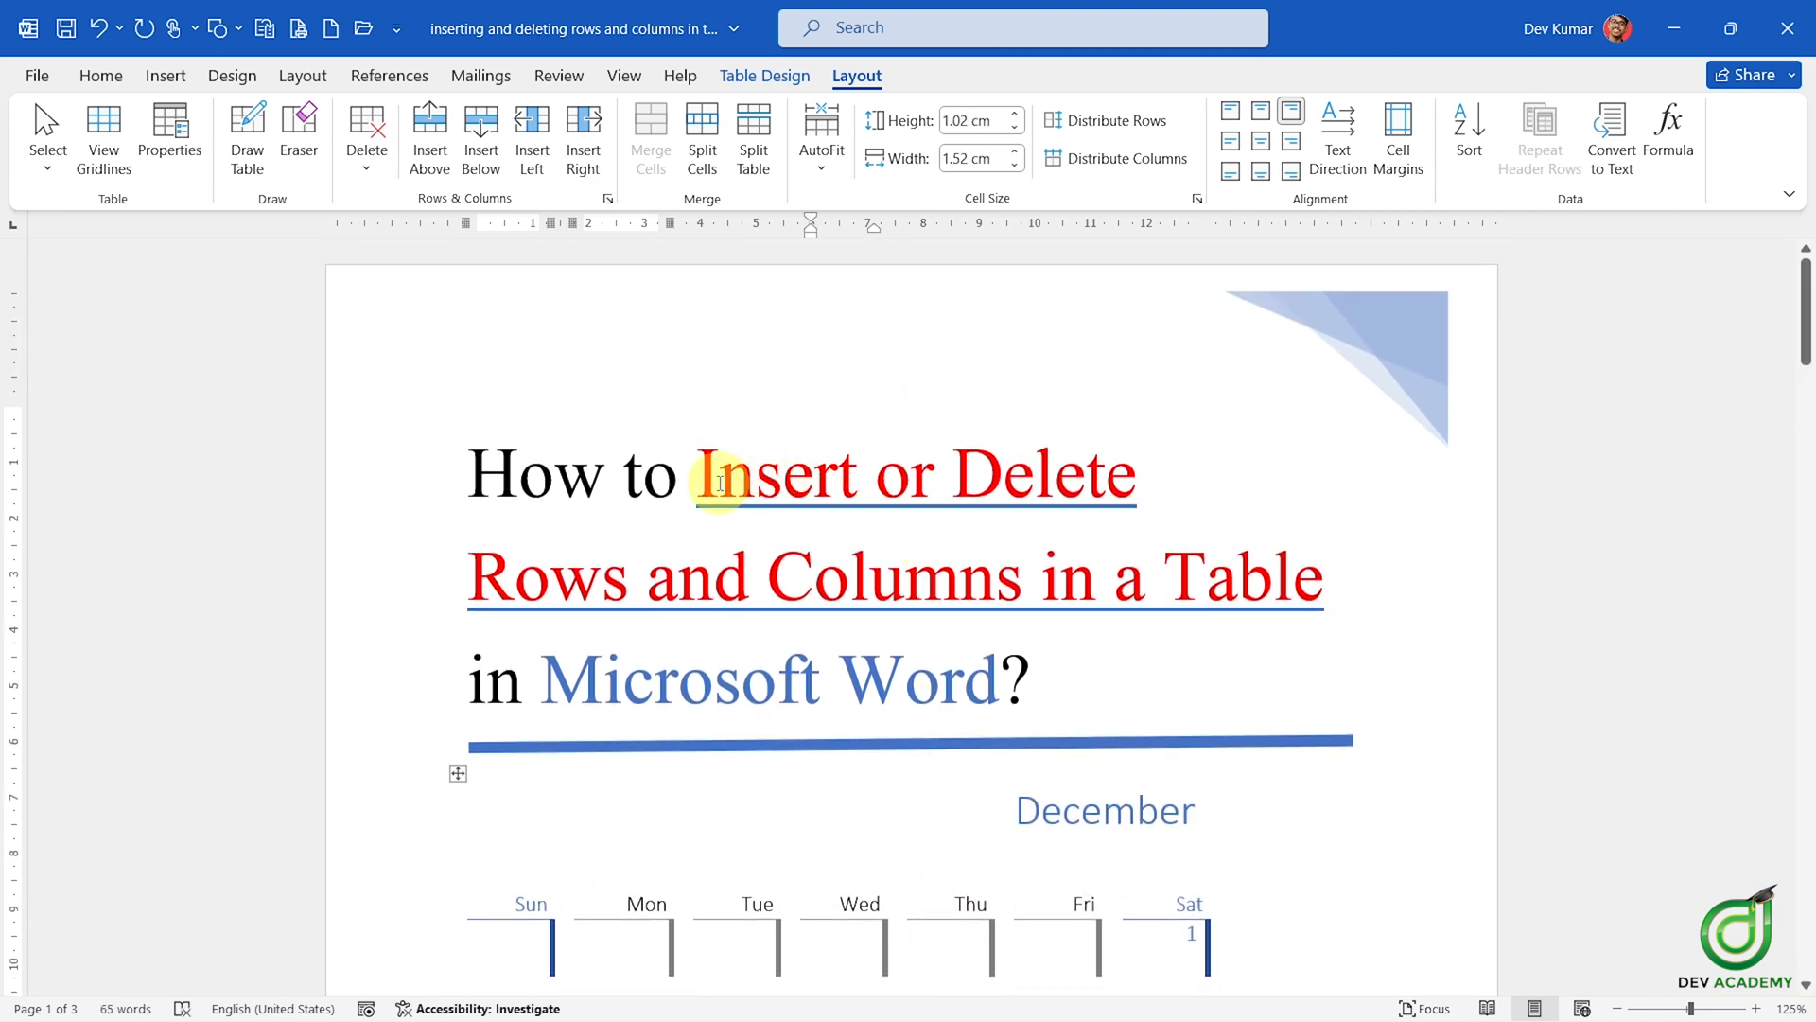
left_click_drag(734, 479, 1235, 587)
scroll(974, 776, "down", 3)
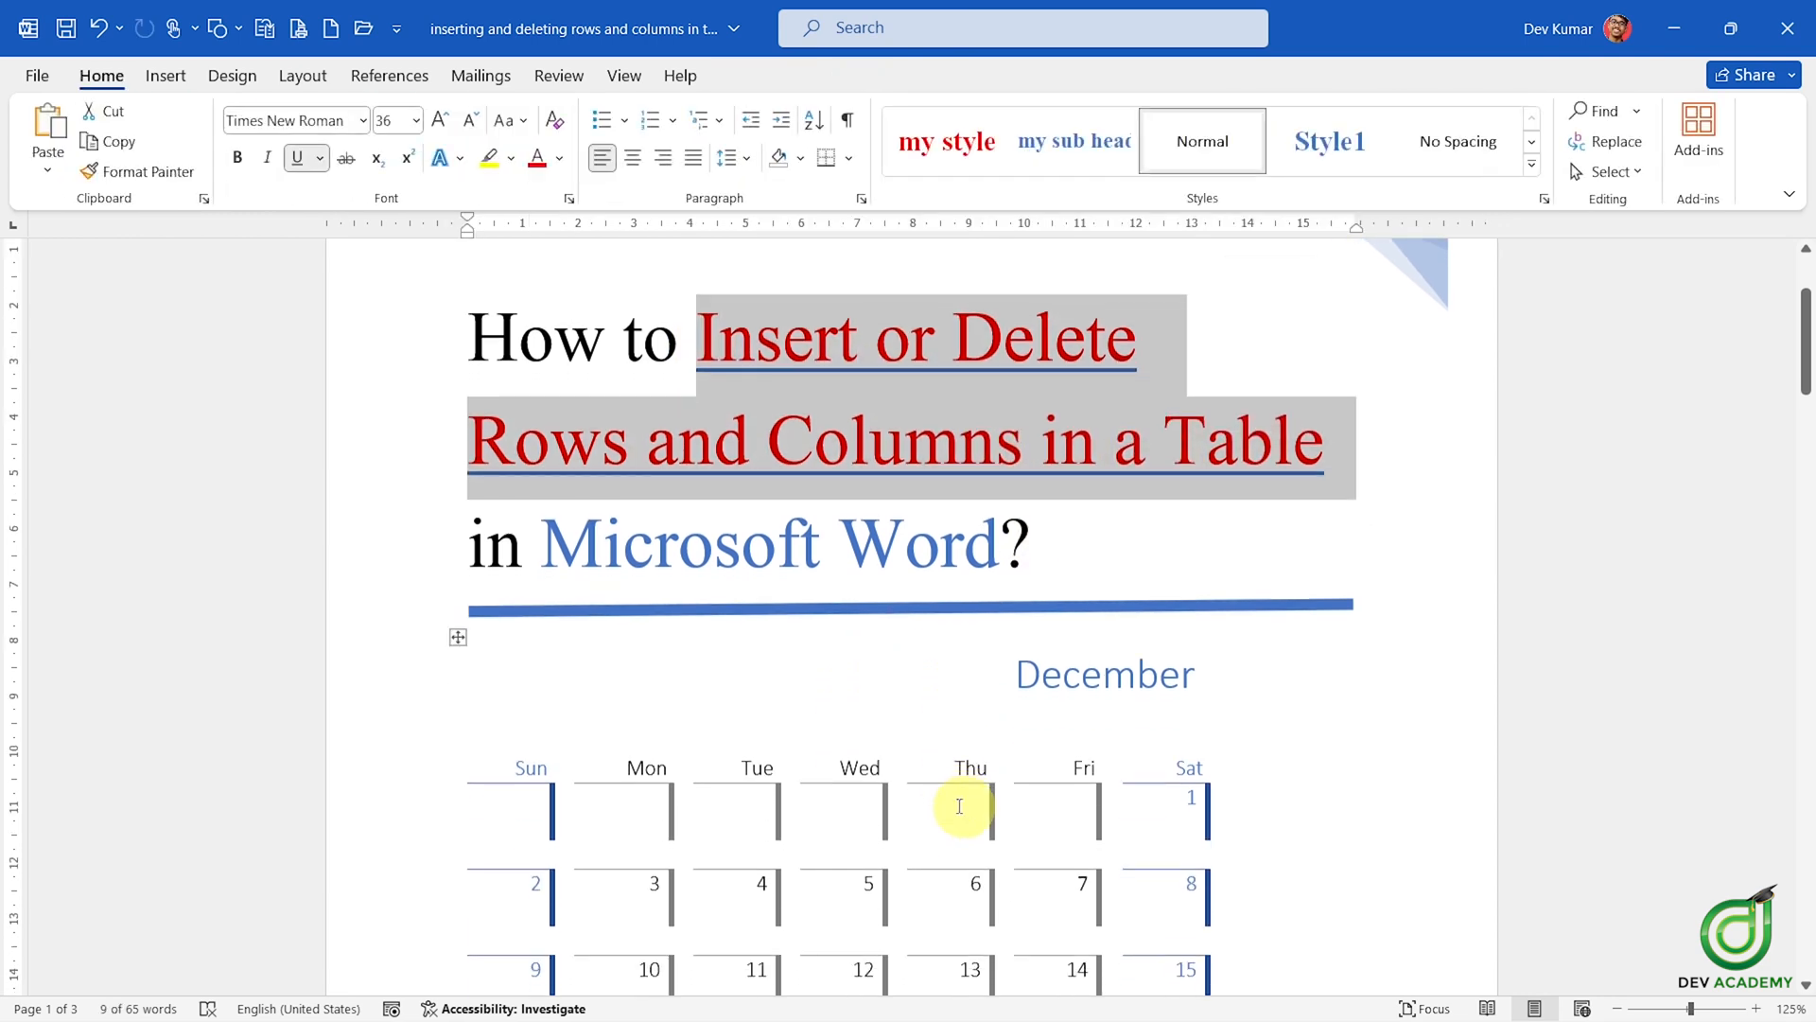
left_click(628, 718)
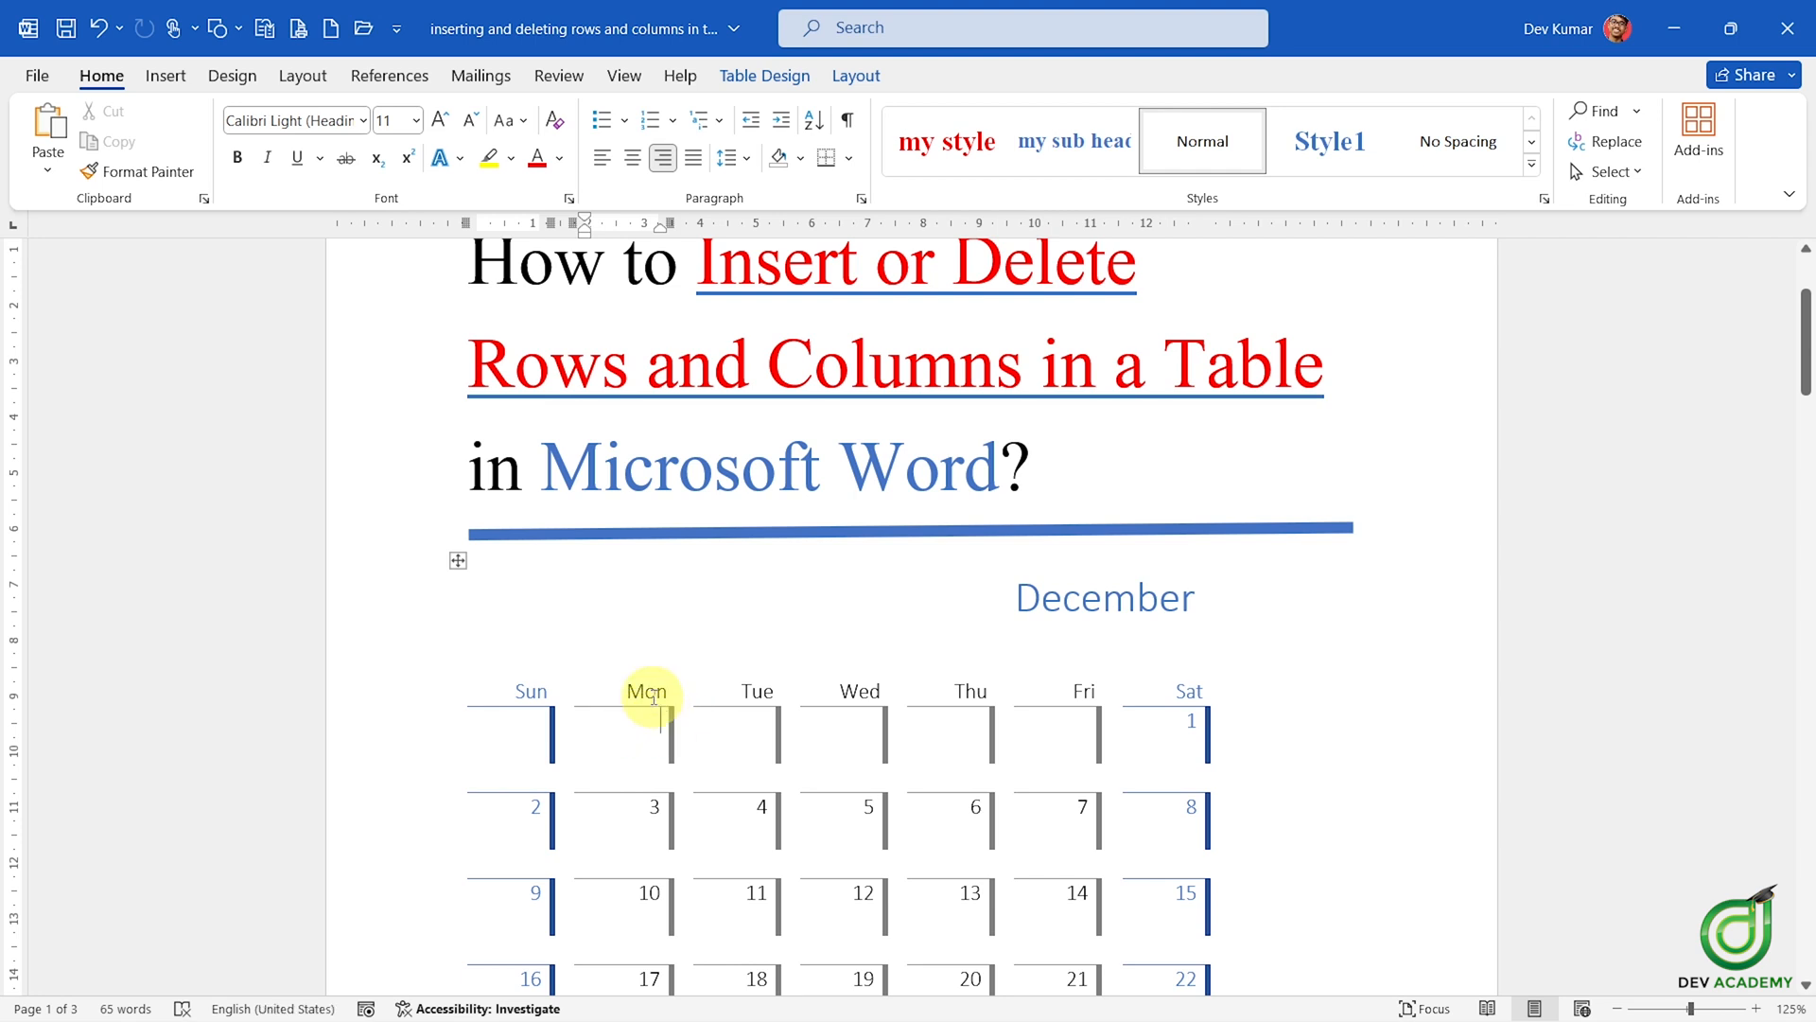
scroll(917, 641, "down", 11)
left_click(608, 610)
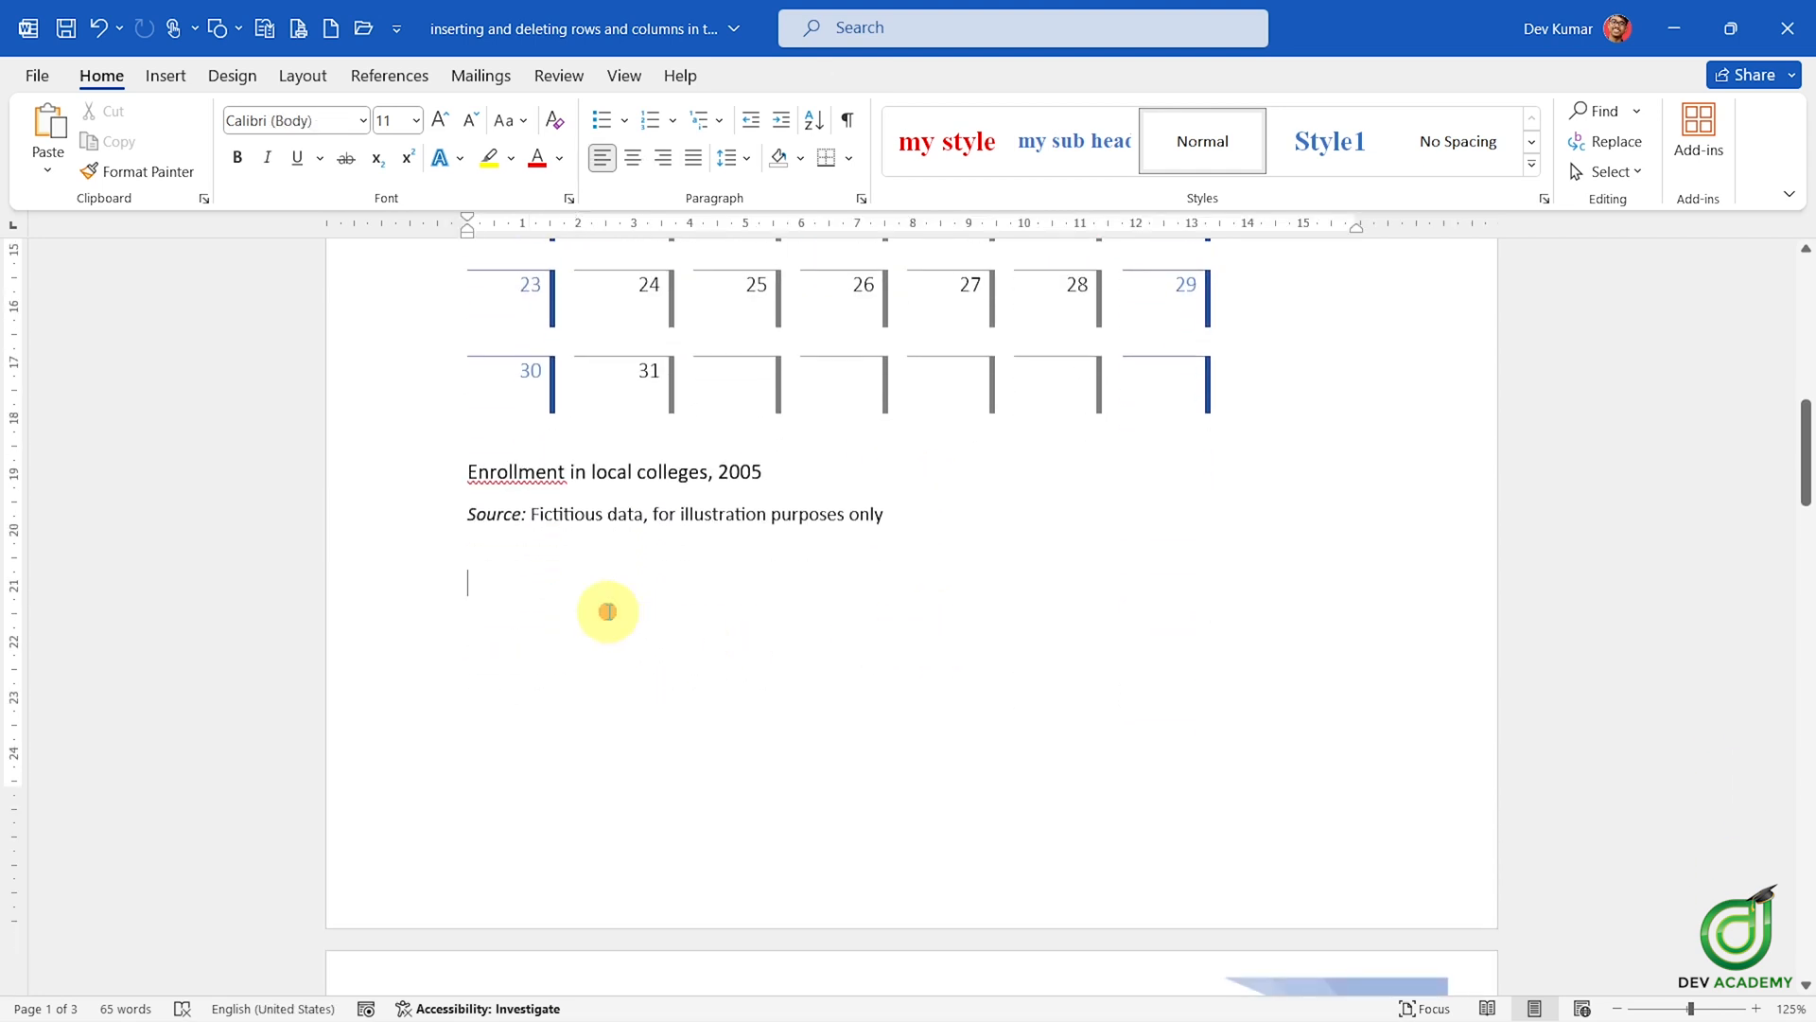